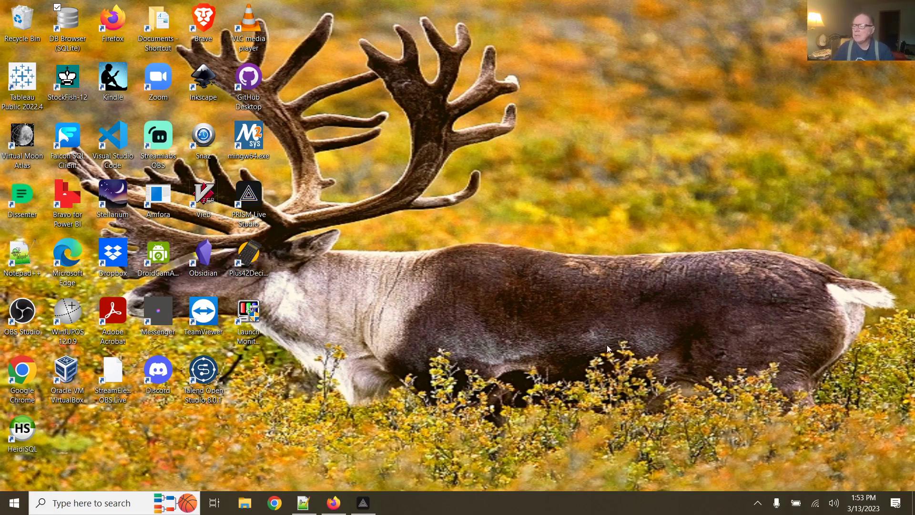
# Copy the full SQL table schema from Talend.sqlite3.sql in Notepad++ and open the ChatGPT page in Firefox.
pyautogui.click(303, 504)
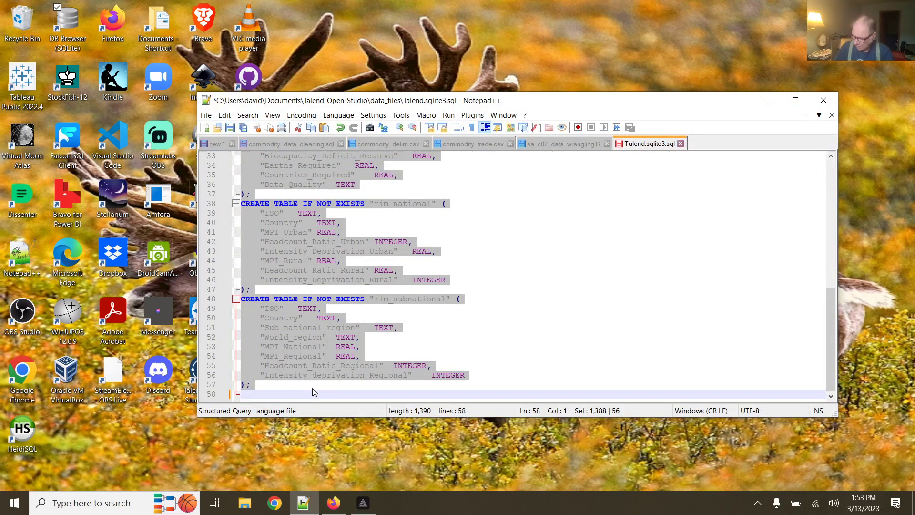
pyautogui.click(768, 101)
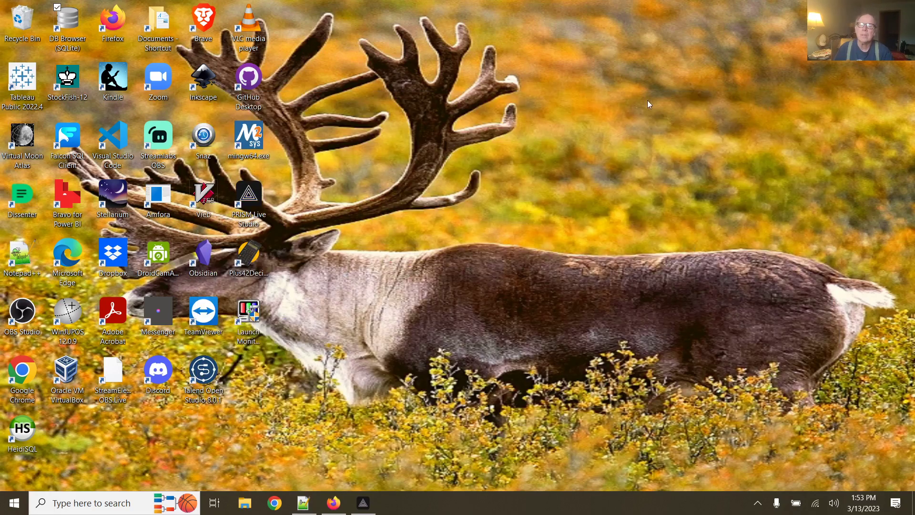
pyautogui.doubleClick(108, 29)
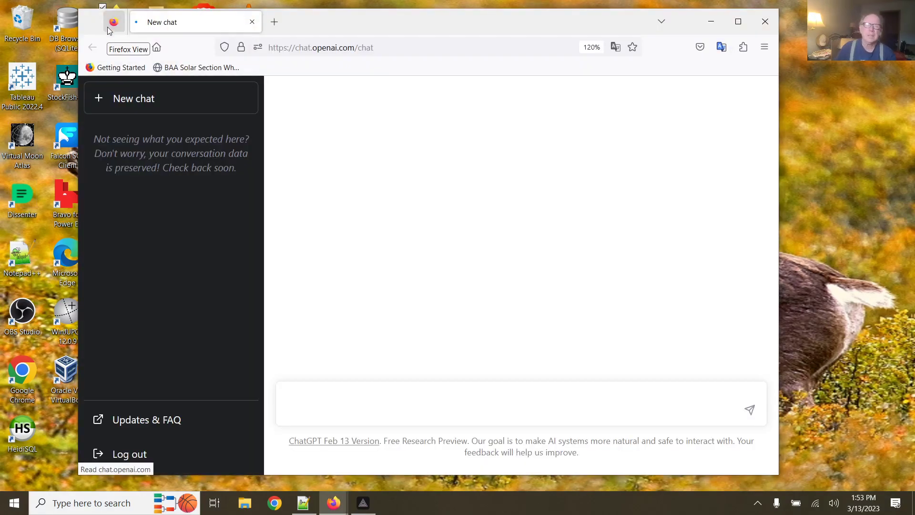
pyautogui.moveTo(312, 24); pyautogui.dragTo(327, 24)
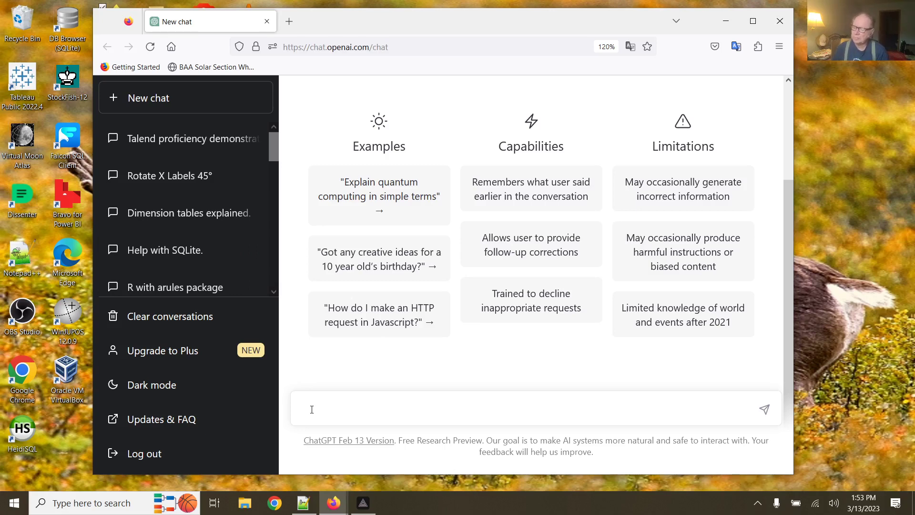
# Ask ChatGPT "Help with creating dimension tables with Talend" and read through the steps in its answer.
pyautogui.write('Help with')
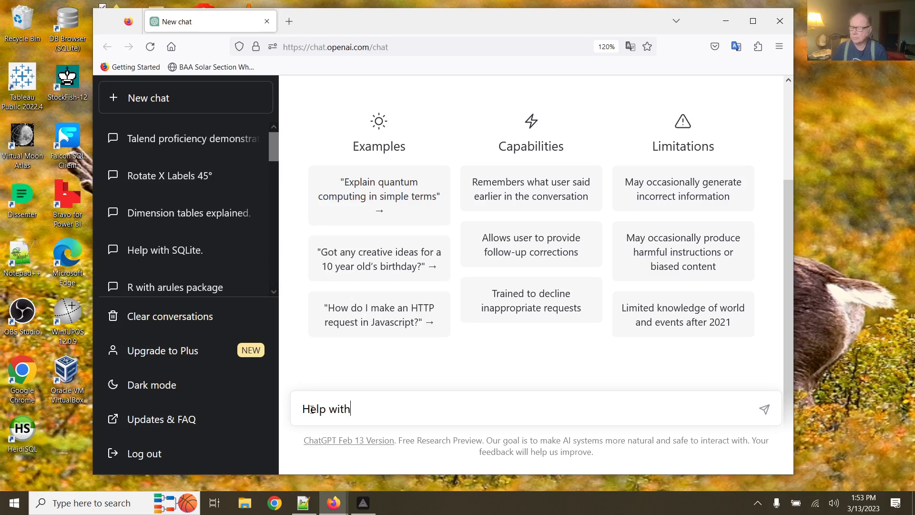
pyautogui.write(' creatig')
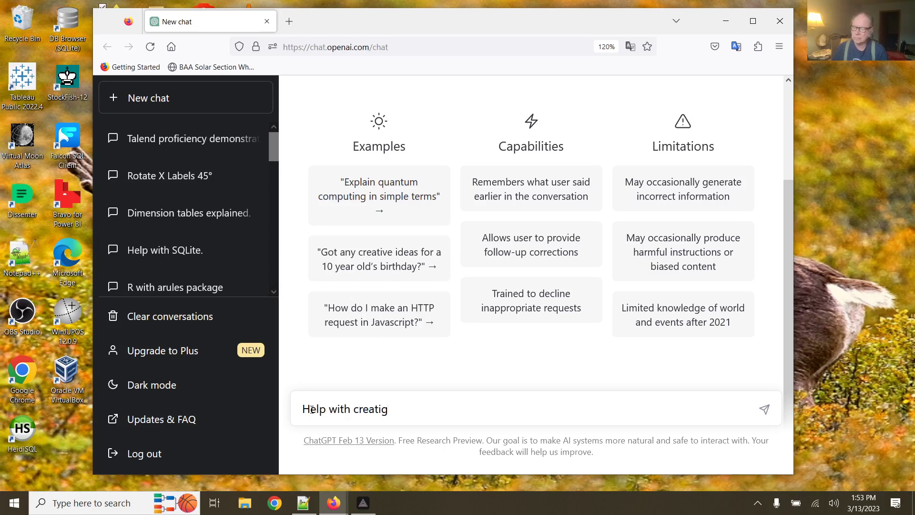
pyautogui.press('BackSpace')
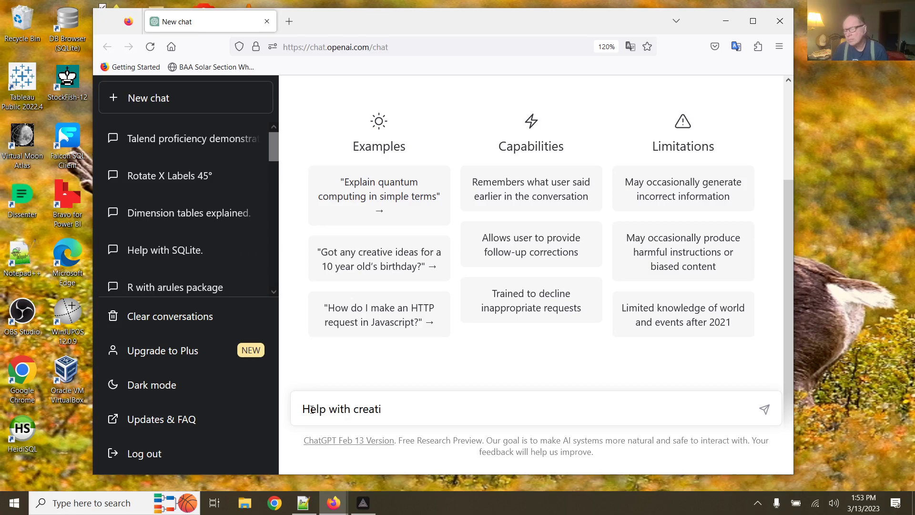
pyautogui.write('ng dimision')
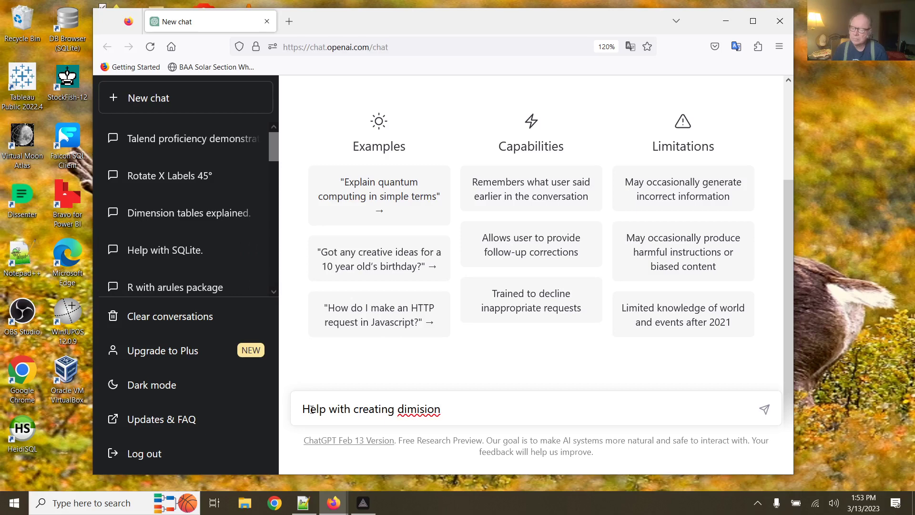
pyautogui.rightClick(417, 409)
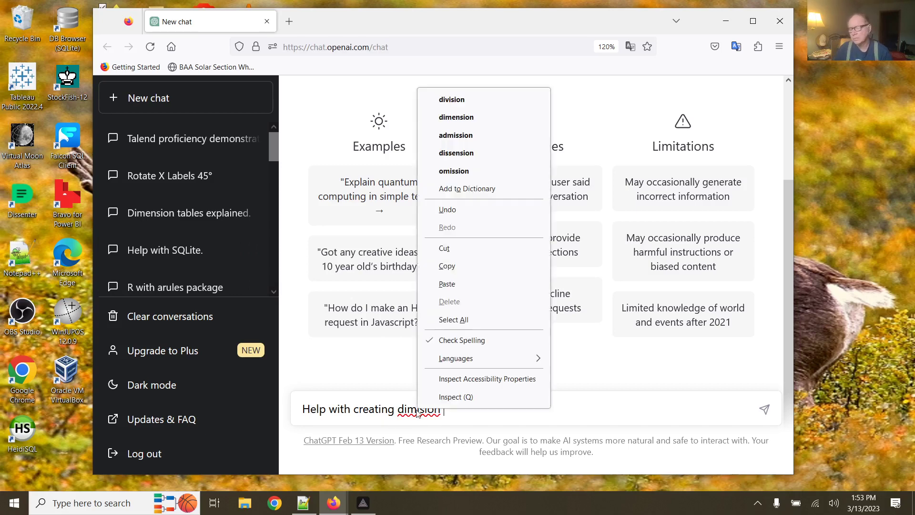
pyautogui.click(456, 118)
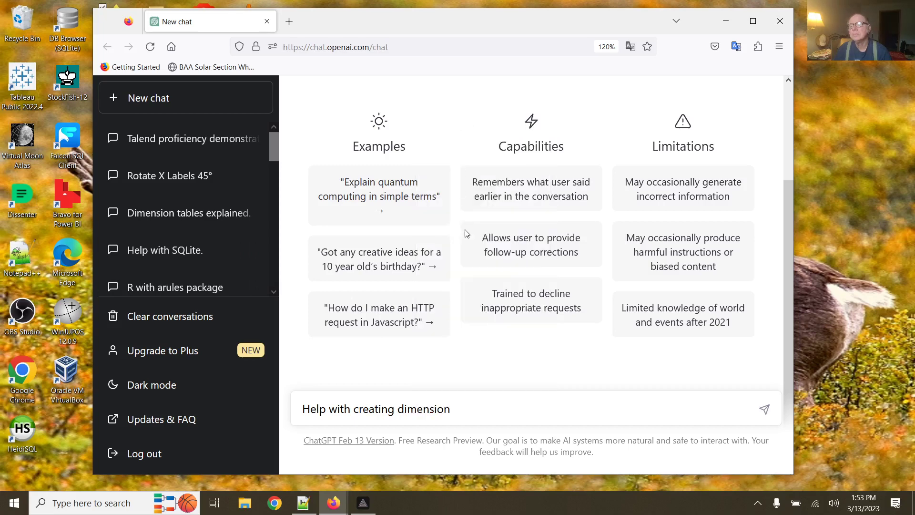
pyautogui.write('tables')
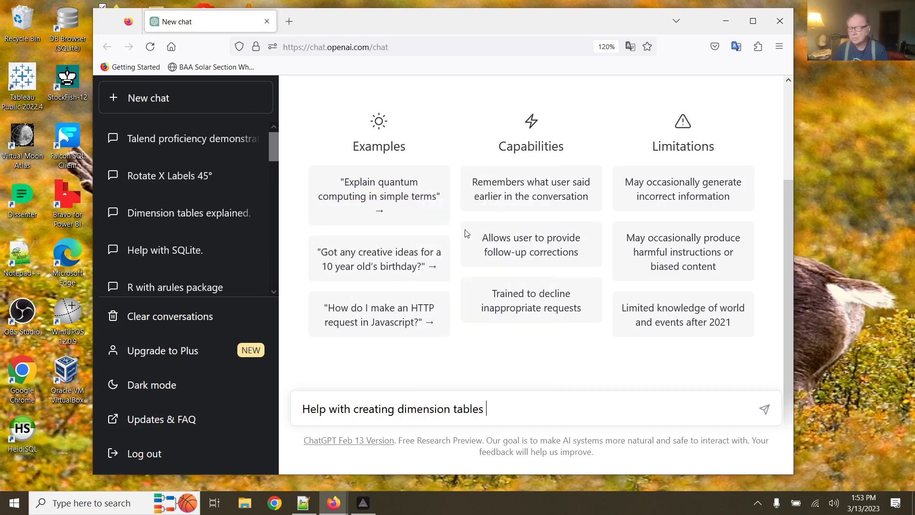
pyautogui.write(' with Talend')
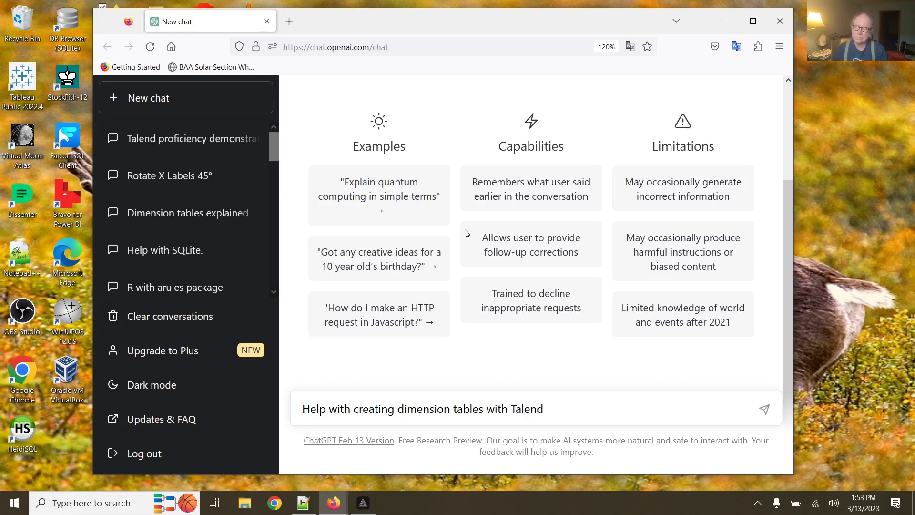
pyautogui.press('Return')
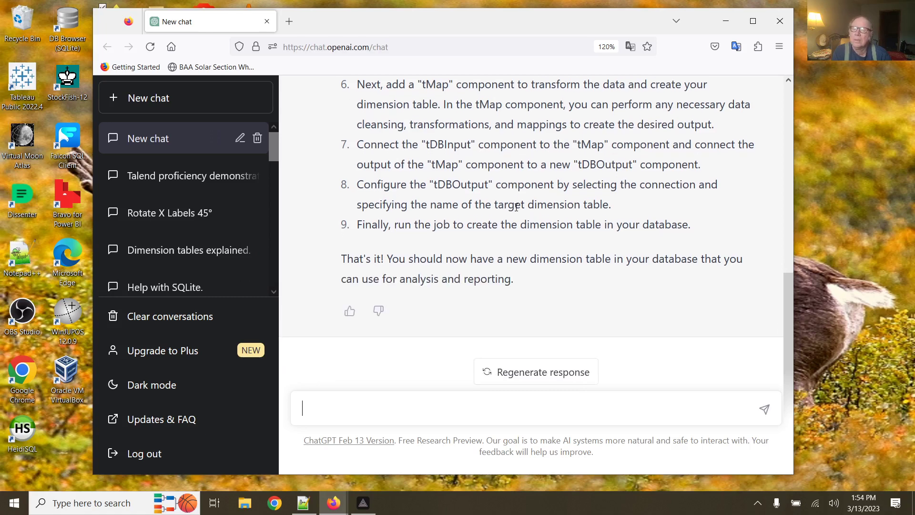
pyautogui.scroll(4, 516, 207)
pyautogui.scroll(1, 516, 211)
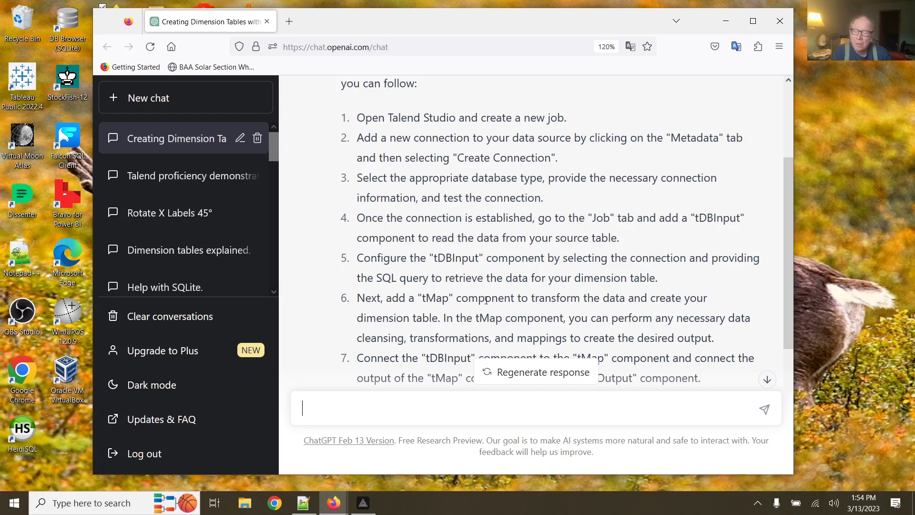
pyautogui.scroll(-1, 493, 292)
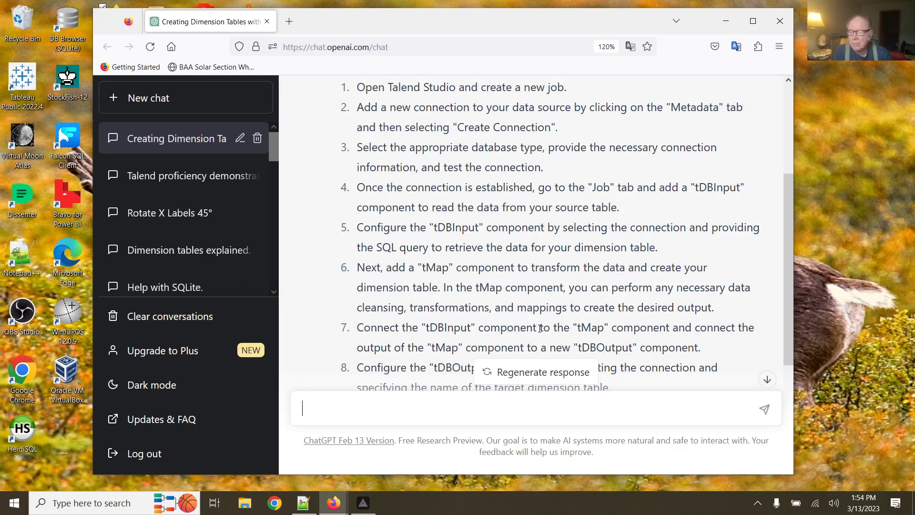
pyautogui.scroll(-3, 540, 329)
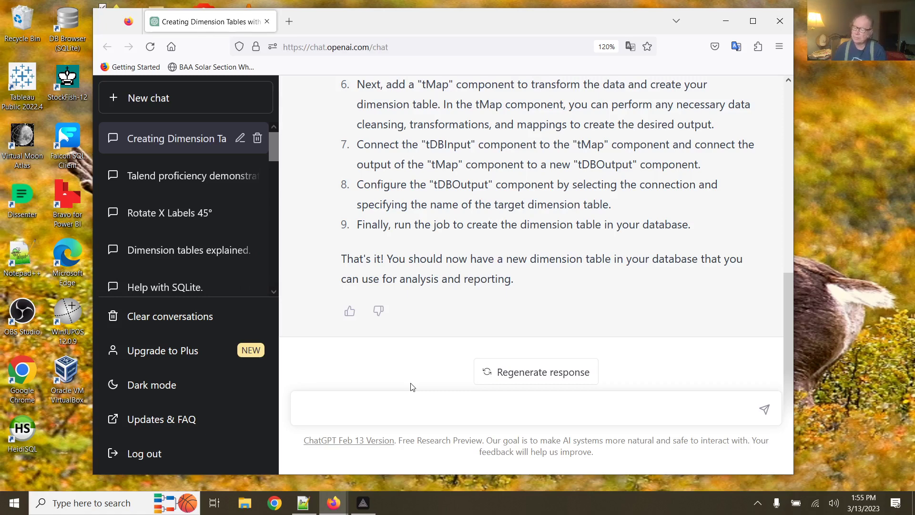
# Begin a follow-up prompt with "Make some suggestions for dimension tables", with the spelling corrected.
pyautogui.write('Makd')
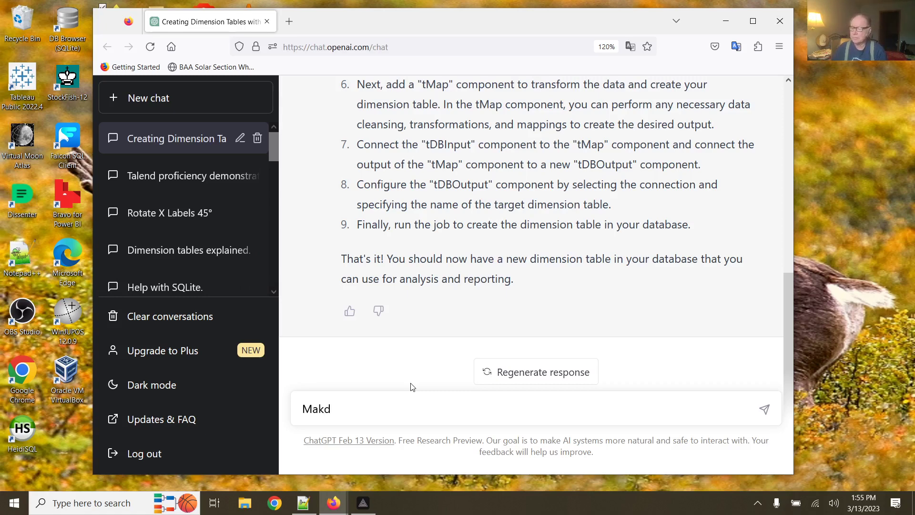
pyautogui.press('BackSpace')
pyautogui.write('e su')
pyautogui.press('BackSpace')
pyautogui.write('oem')
pyautogui.press('BackSpace')
pyautogui.press('BackSpace')
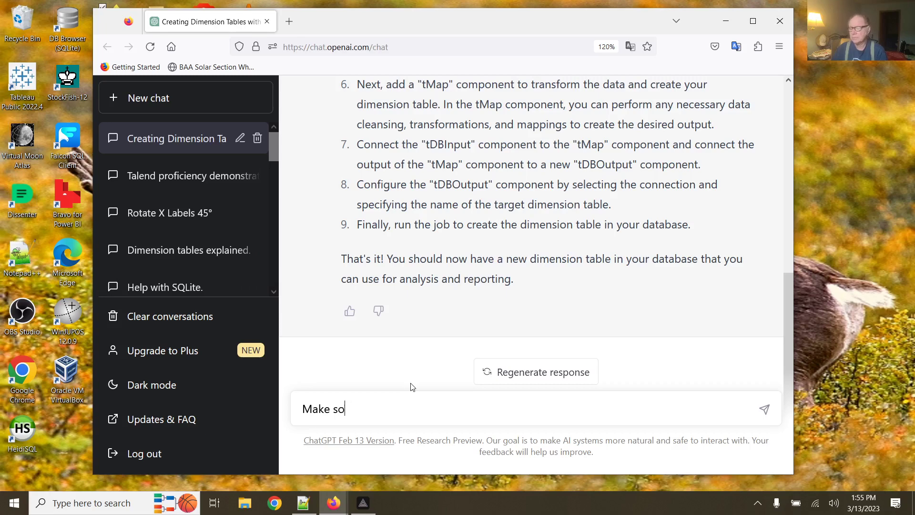
pyautogui.write('me sugg')
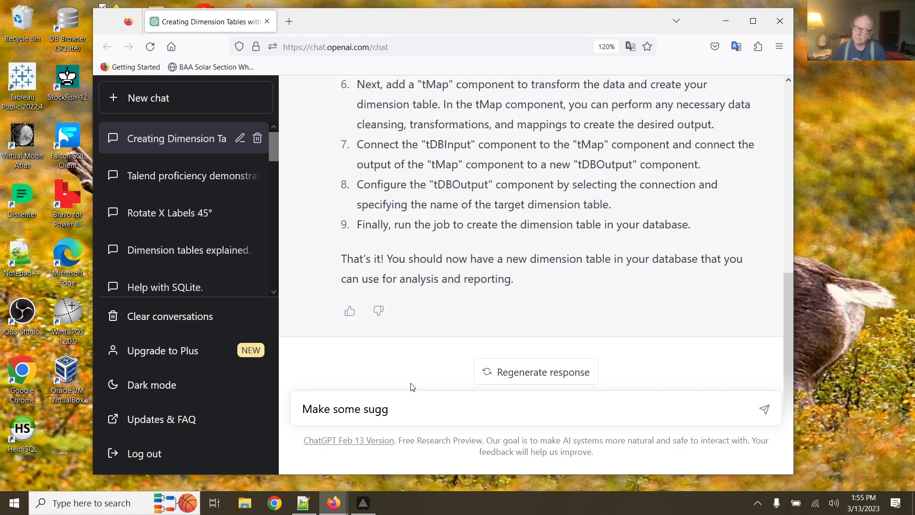
pyautogui.write('estions bas')
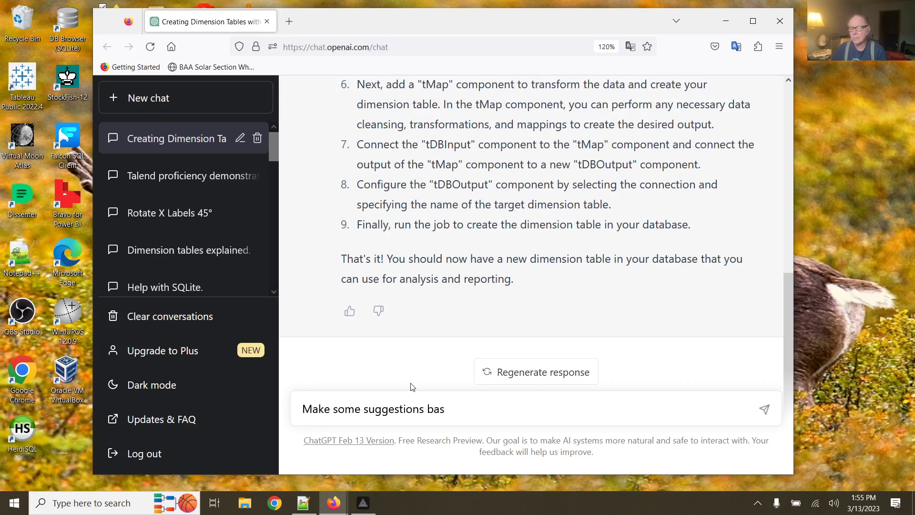
pyautogui.press('BackSpace')
pyautogui.press('BackSpace')
pyautogui.press('BackSpace')
pyautogui.write('for dim')
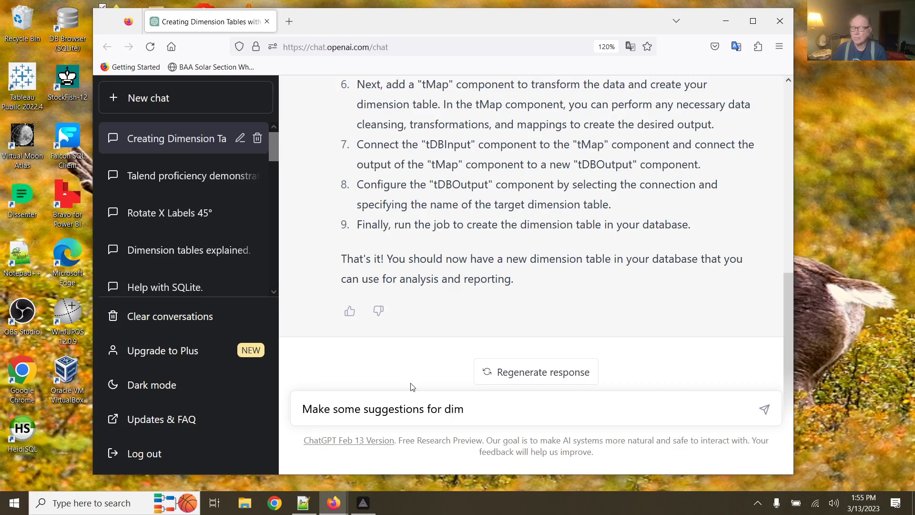
pyautogui.write('ision table')
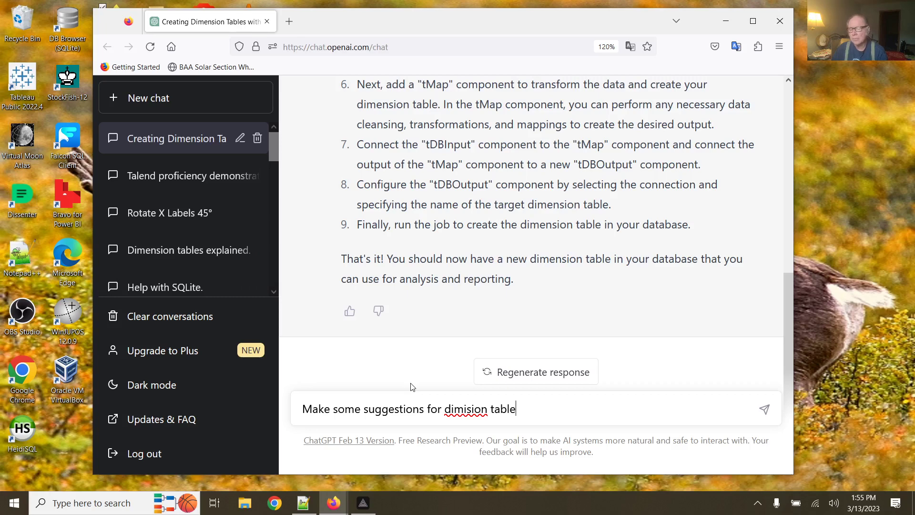
pyautogui.rightClick(456, 410)
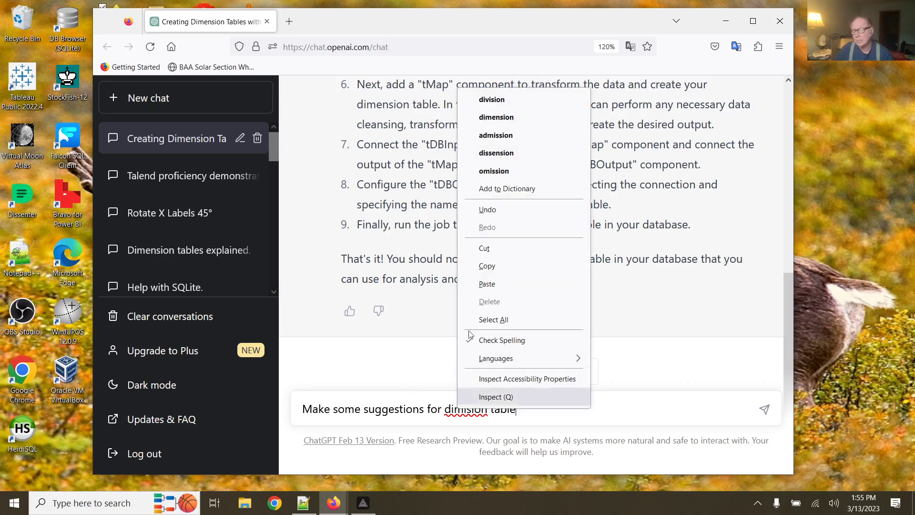
pyautogui.click(496, 117)
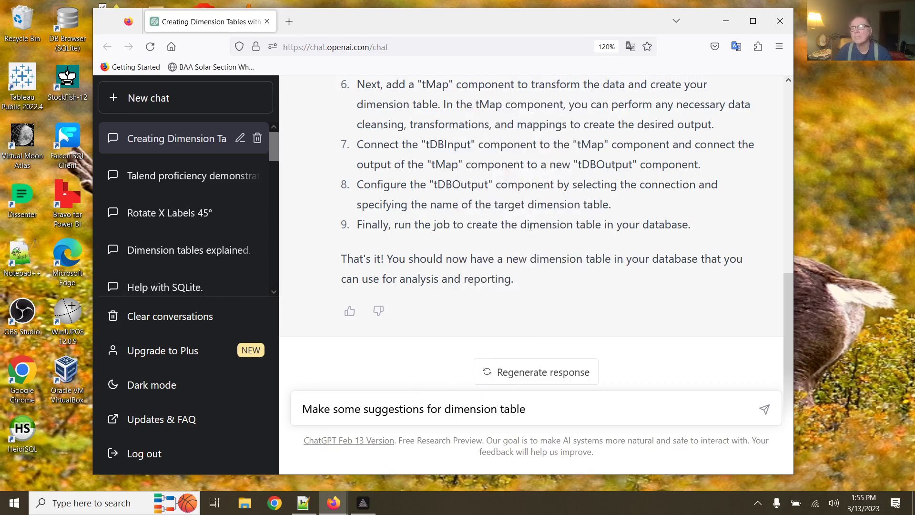
pyautogui.click(535, 410)
pyautogui.write('s')
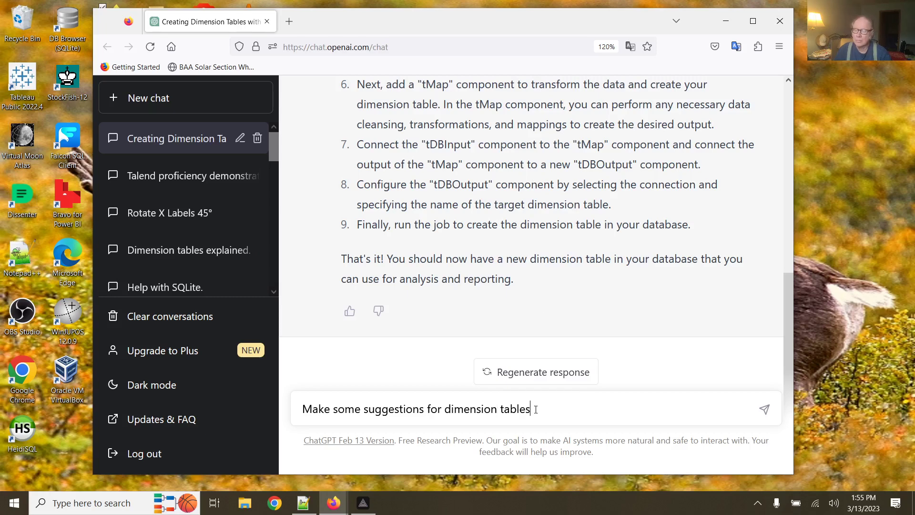
# Continue the prompt with "you this database schema ," and paste the copied SQL table definitions on a new line.
pyautogui.write(' you tis')
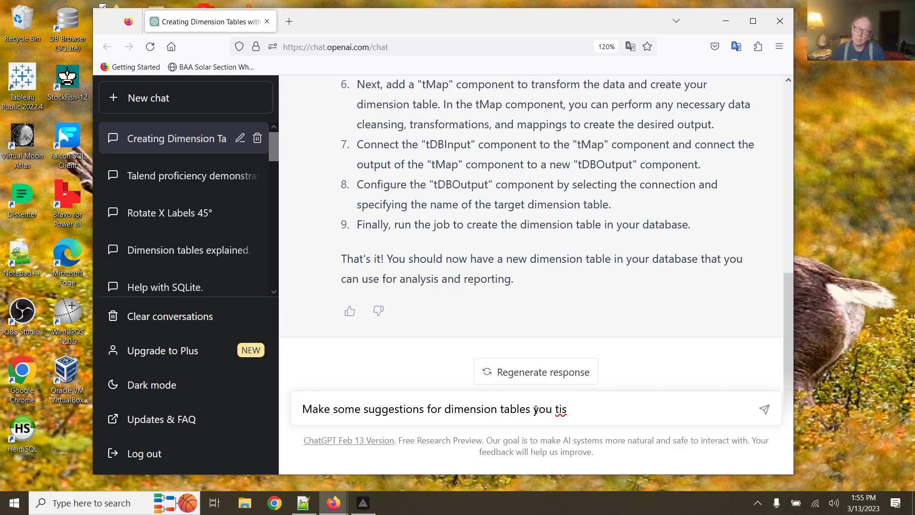
pyautogui.press('BackSpace')
pyautogui.press('BackSpace')
pyautogui.write('his ')
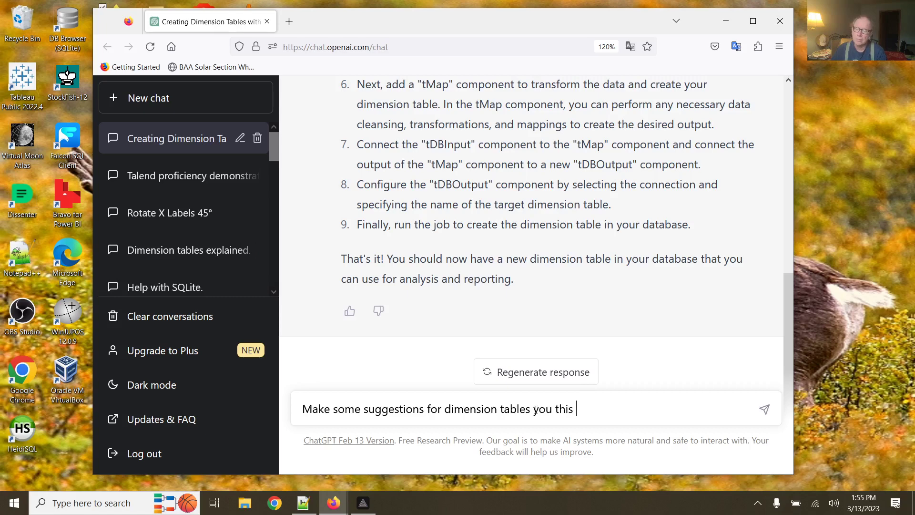
pyautogui.write('daba')
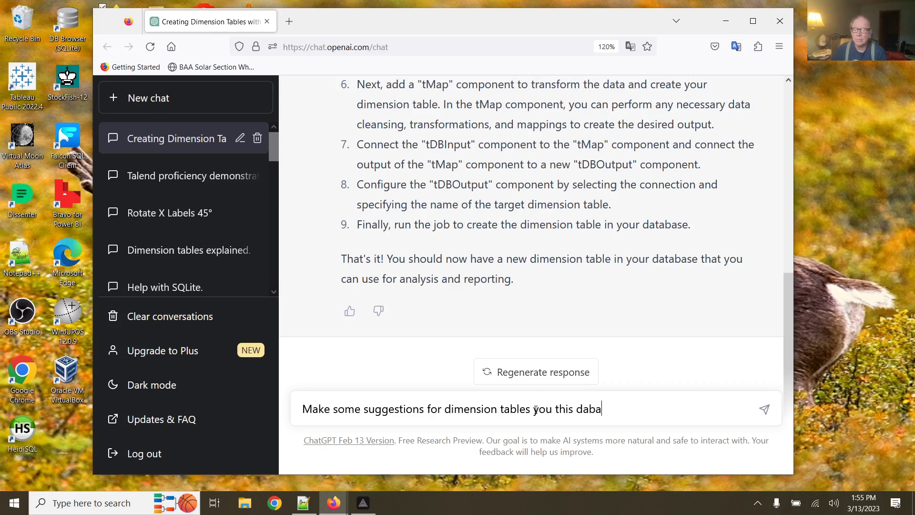
pyautogui.press('BackSpace')
pyautogui.press('BackSpace')
pyautogui.write('tabse')
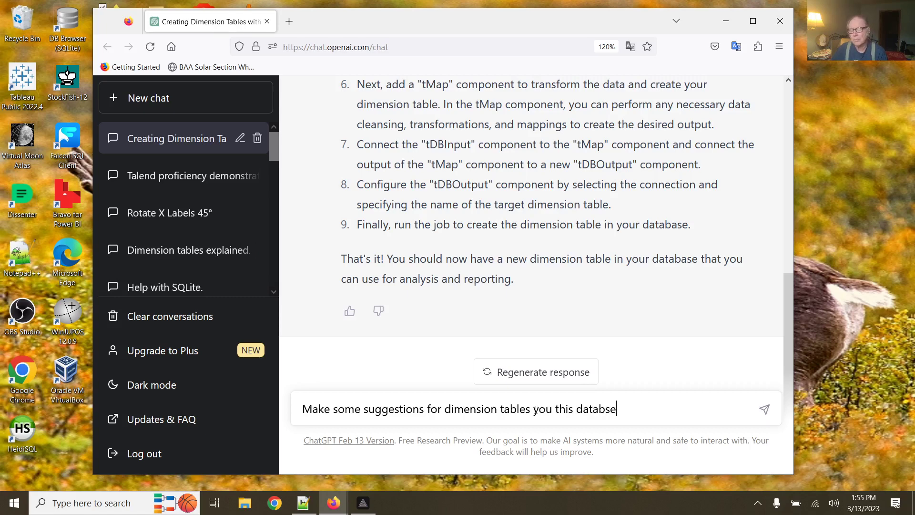
pyautogui.press('BackSpace')
pyautogui.press('BackSpace')
pyautogui.write('ase')
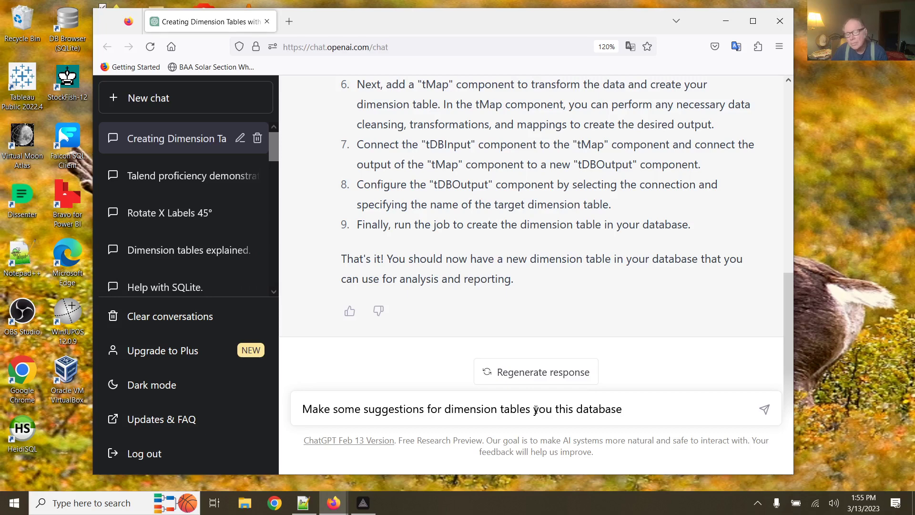
pyautogui.write(' sche')
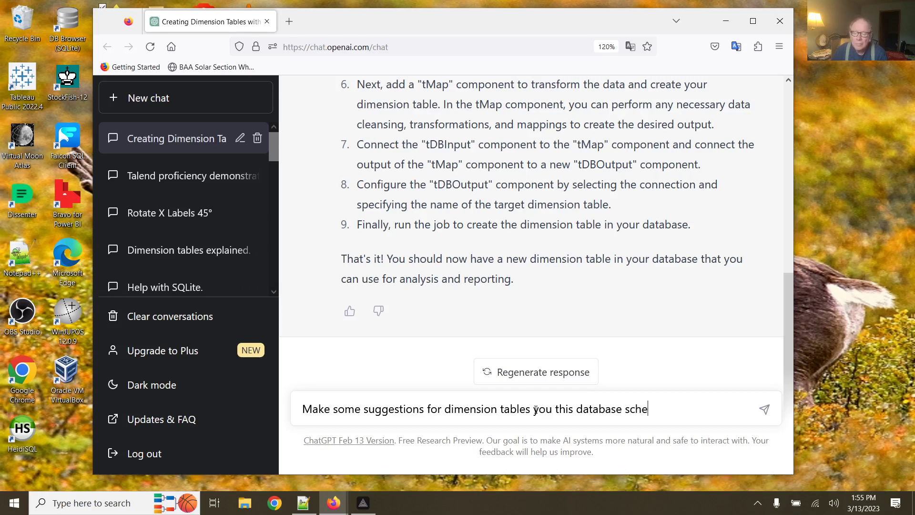
pyautogui.write('me')
pyautogui.press('BackSpace')
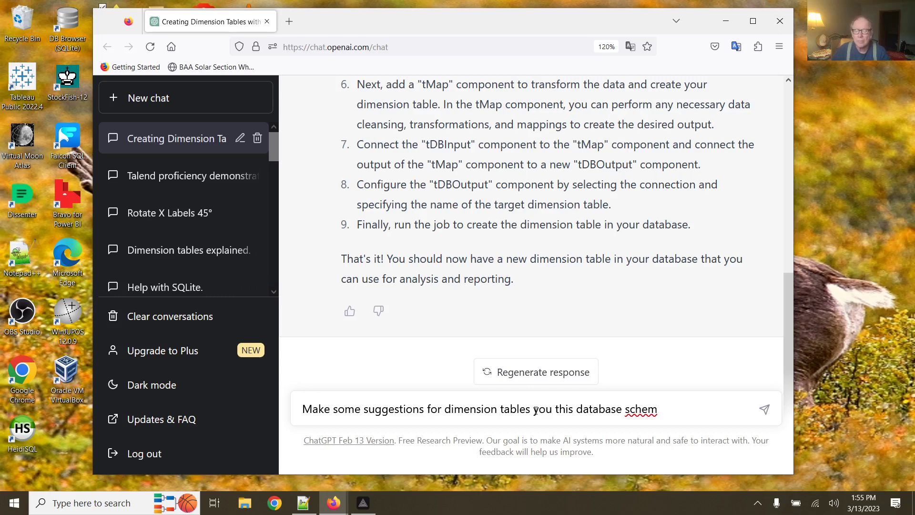
pyautogui.write('a')
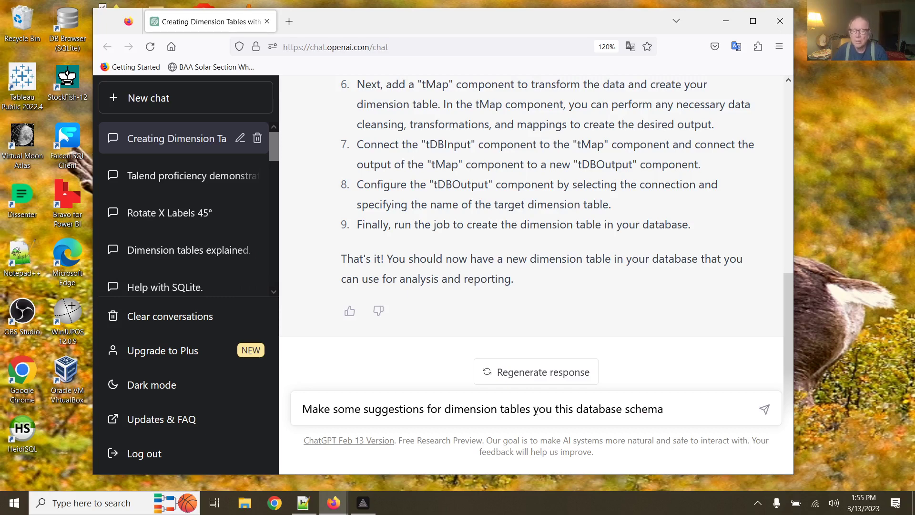
pyautogui.write(' ,')
pyautogui.hotkey('shift', 'Return')
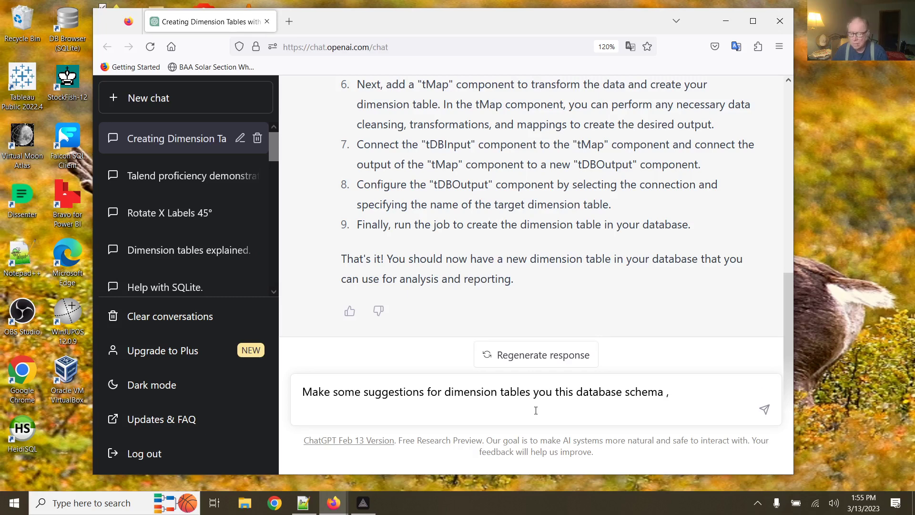
pyautogui.hotkey('ctrl', 'v')
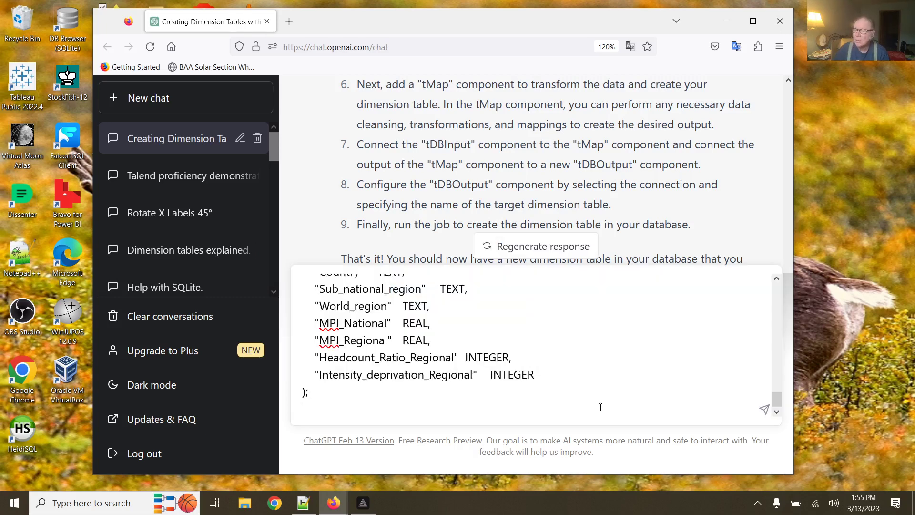
# Check the end of the pasted schema and send the dimension-table suggestion prompt to ChatGPT.
pyautogui.scroll(3, 685, 409)
pyautogui.scroll(-1, 732, 419)
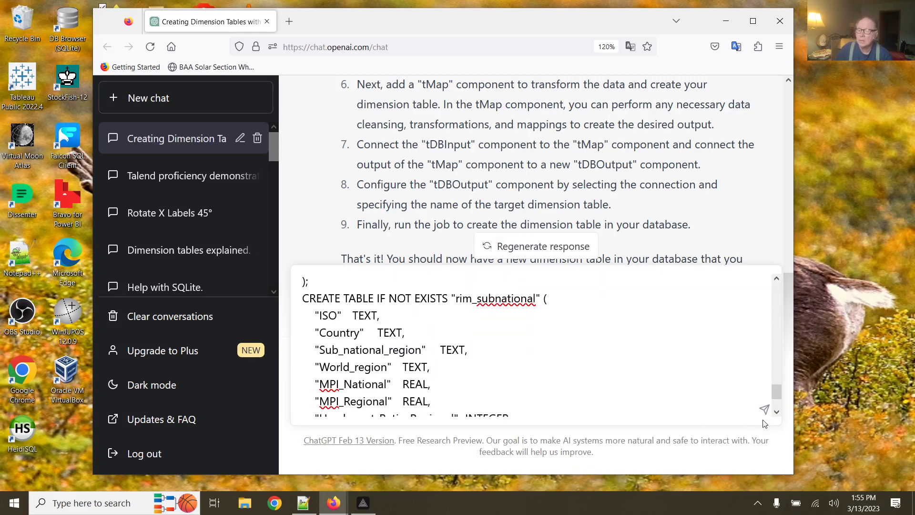
pyautogui.click(763, 410)
pyautogui.rightClick(741, 384)
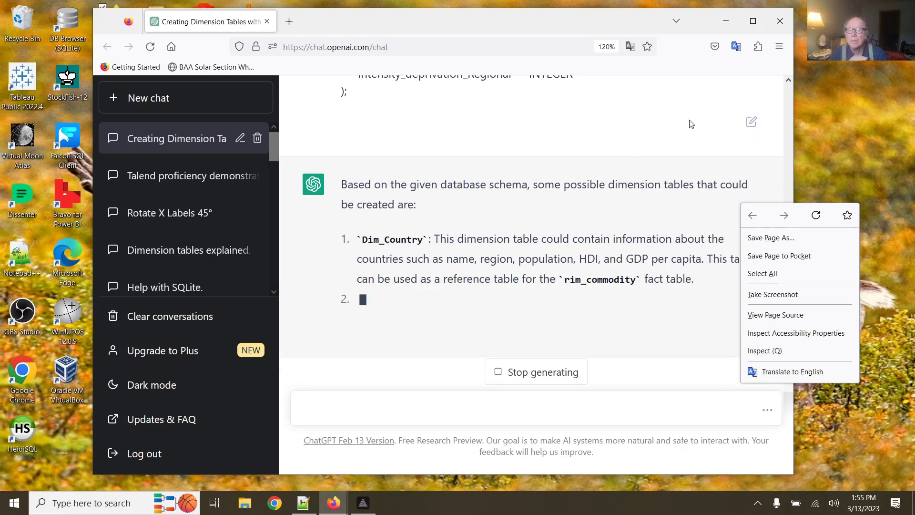
pyautogui.click(800, 109)
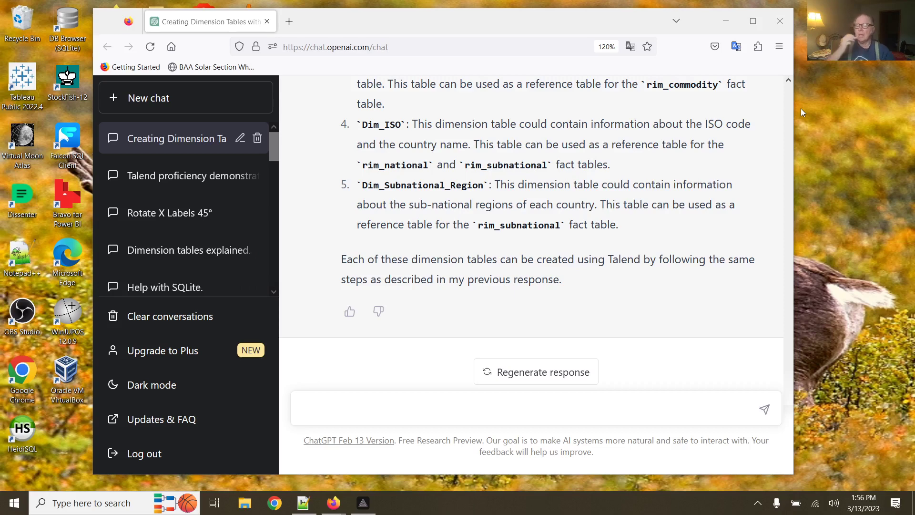
# Read through the dimension tables ChatGPT suggests for the schema, from Dim_Country to Dim_Subnational_Region.
pyautogui.scroll(2, 665, 135)
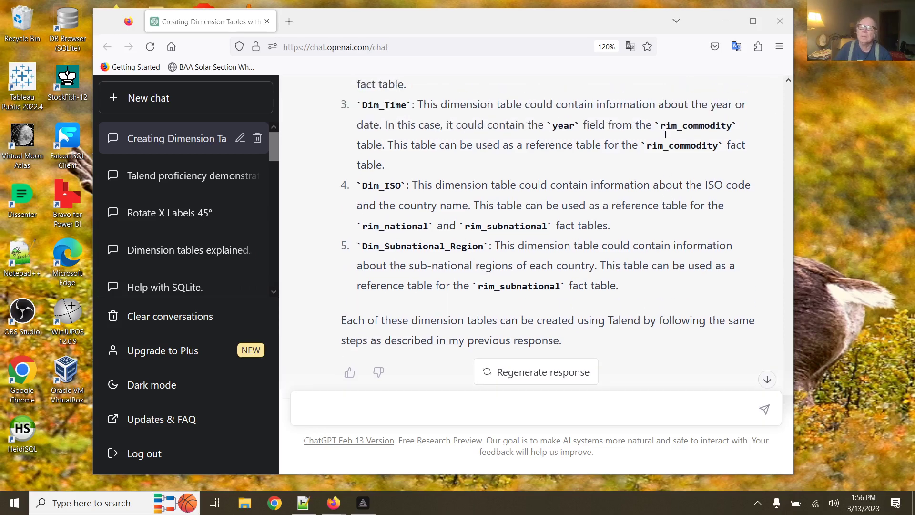
pyautogui.scroll(3, 665, 137)
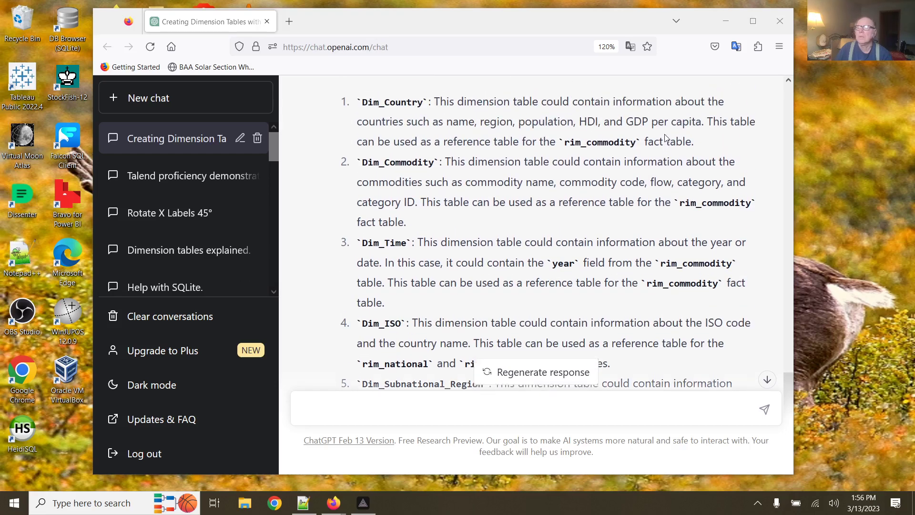
pyautogui.scroll(1, 665, 136)
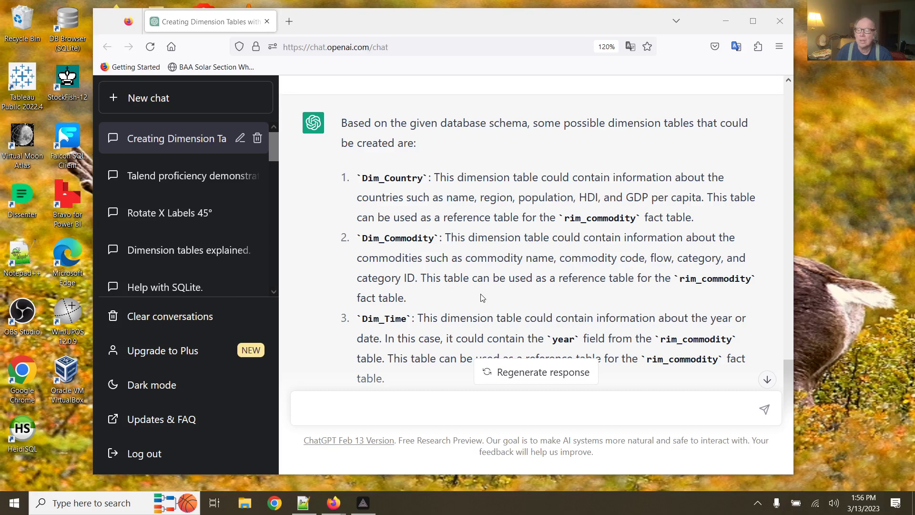
pyautogui.scroll(-2, 483, 298)
pyautogui.scroll(2, 483, 295)
pyautogui.scroll(-3, 483, 292)
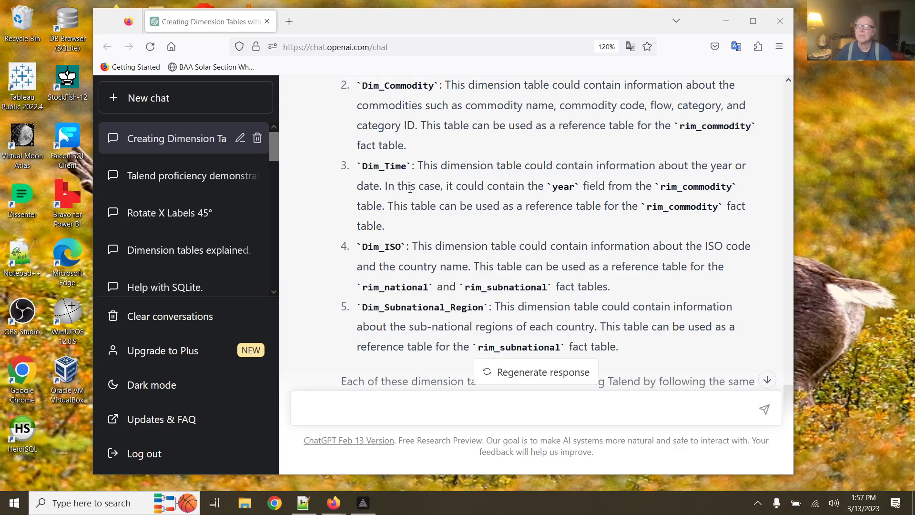
pyautogui.click(422, 421)
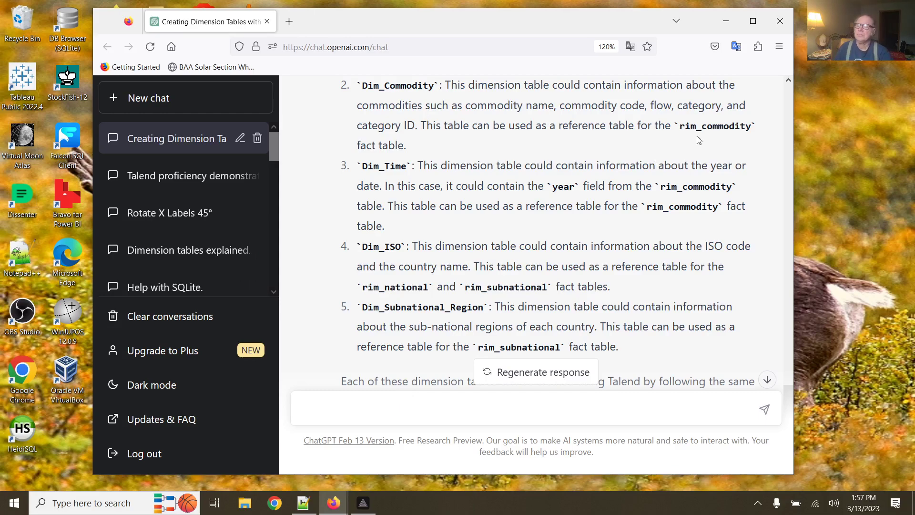
# Launch Talend Open Studio, open the existing DELIM2PG project, list its job designs and close the program.
pyautogui.click(726, 22)
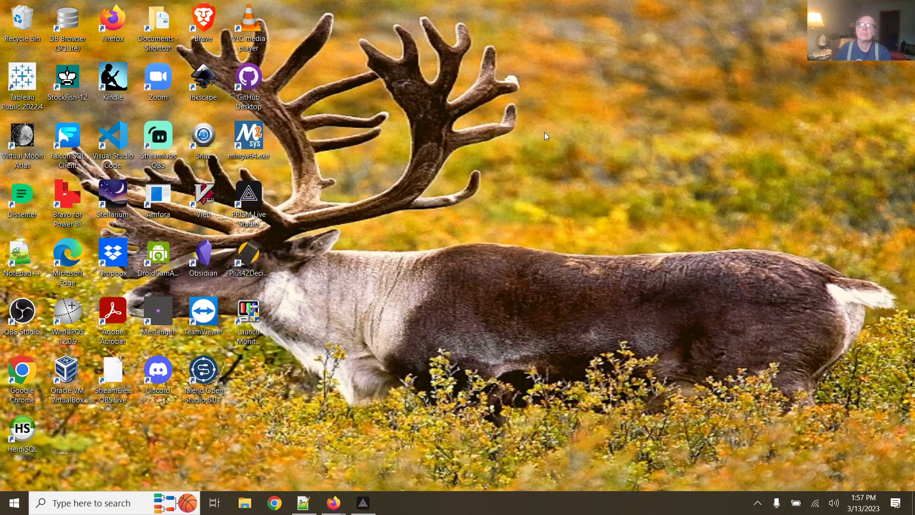
pyautogui.doubleClick(212, 377)
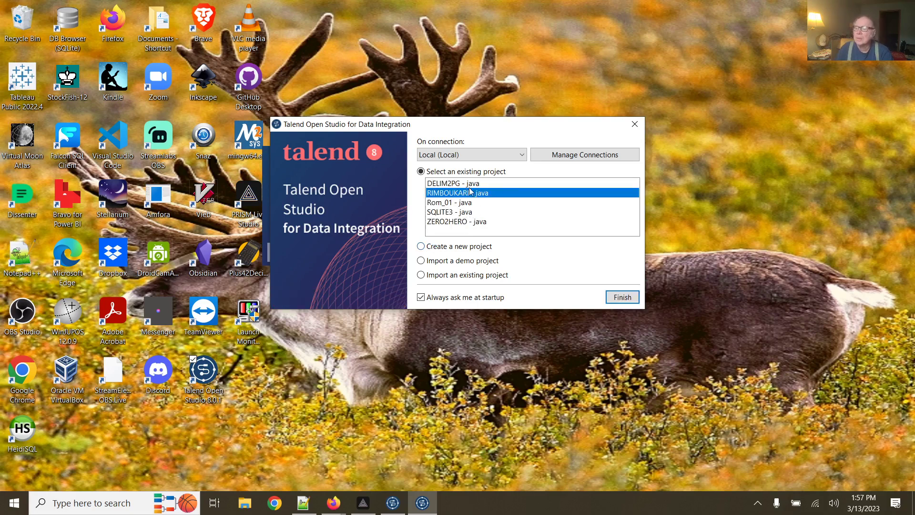
pyautogui.click(468, 185)
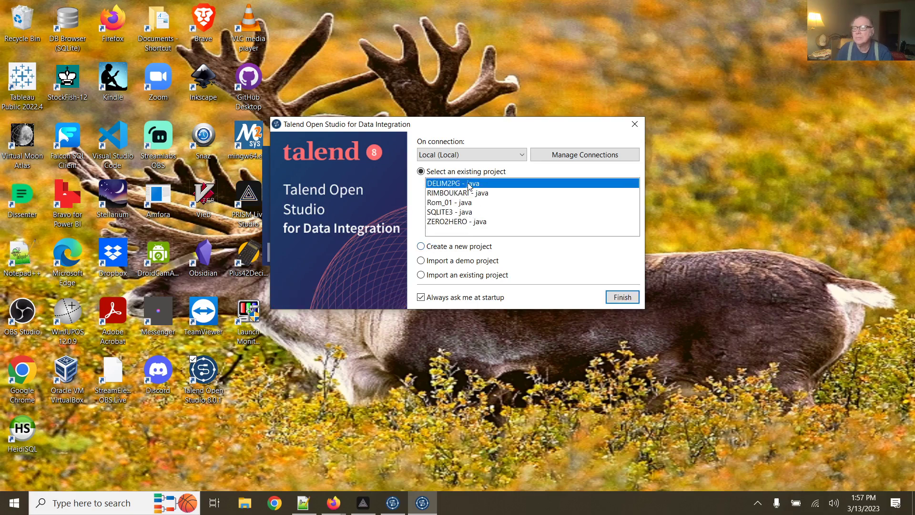
pyautogui.click(622, 298)
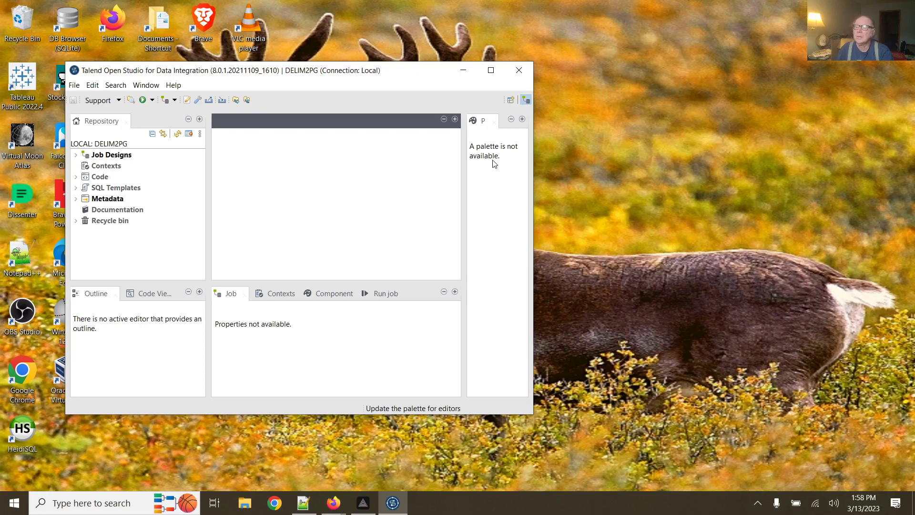
pyautogui.click(491, 70)
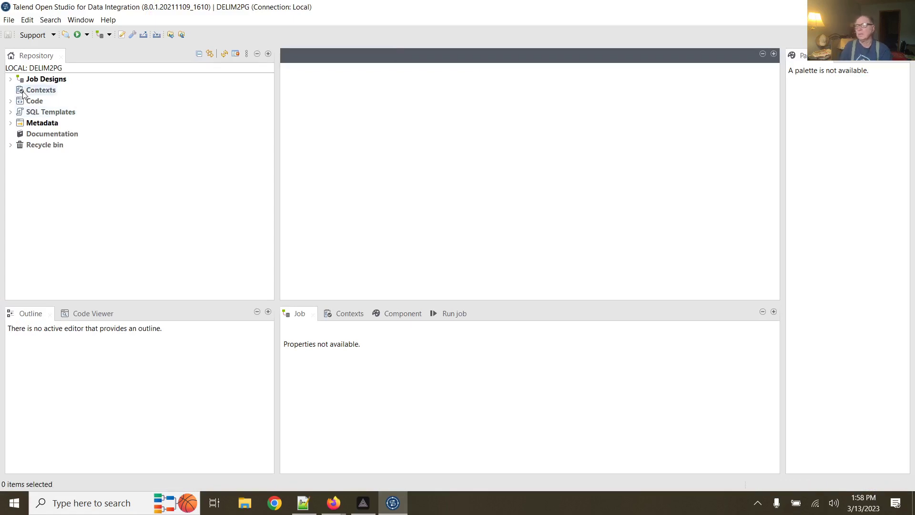
pyautogui.click(12, 80)
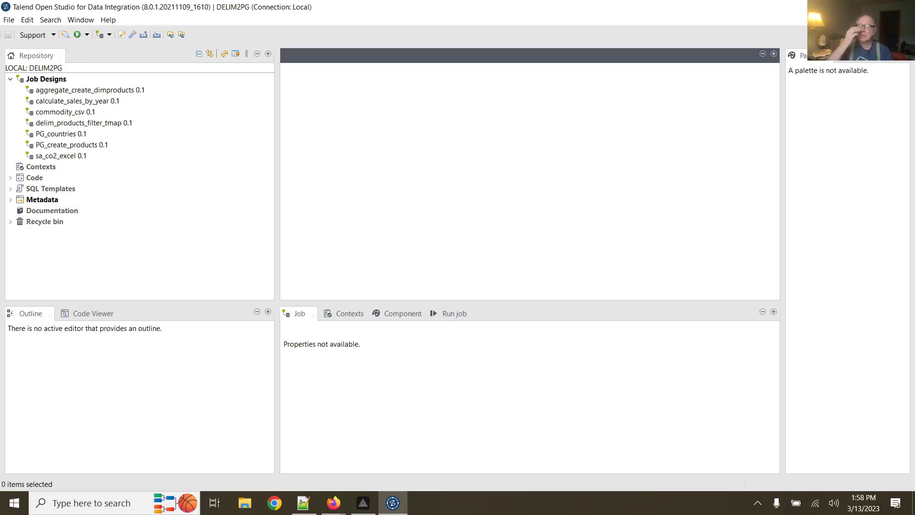
pyautogui.hotkey('alt', 'F4')
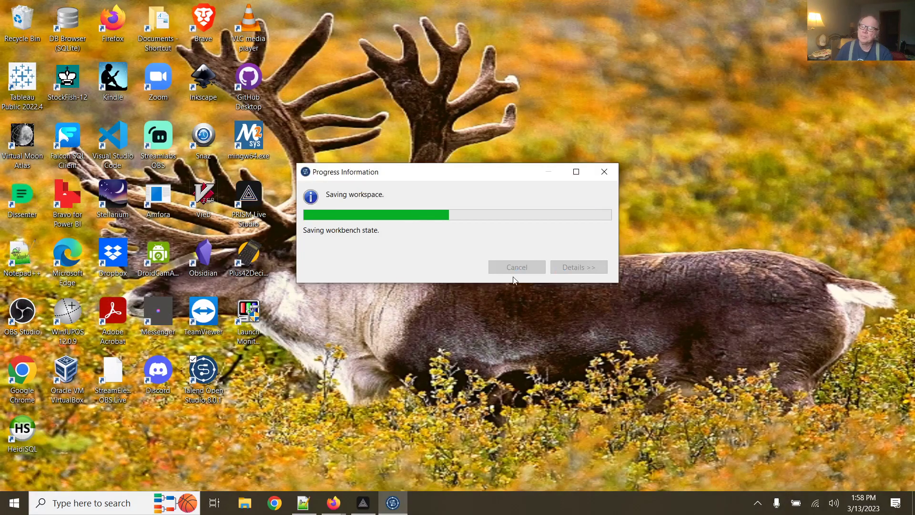
# Relaunch Talend Open Studio and, while it loads, copy the phrase "dimension tables" from ChatGPT's answer in Firefox.
pyautogui.doubleClick(207, 366)
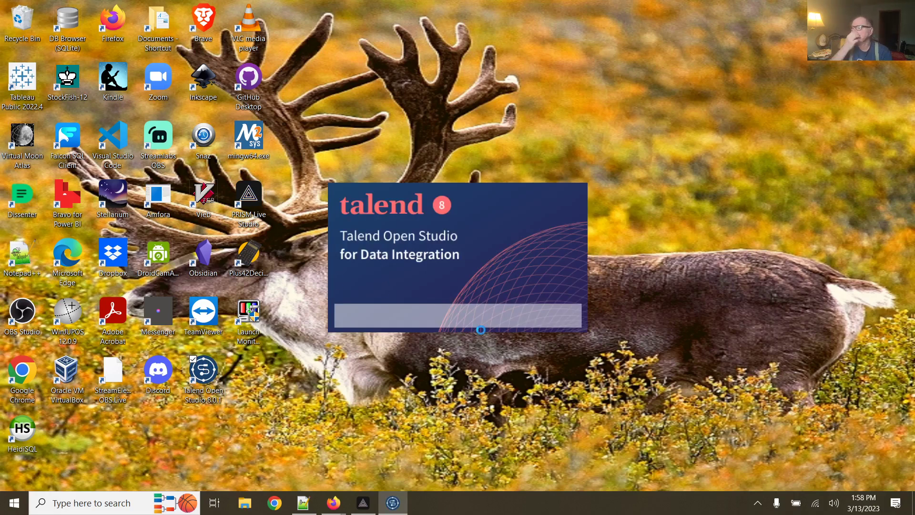
pyautogui.moveTo(343, 501)
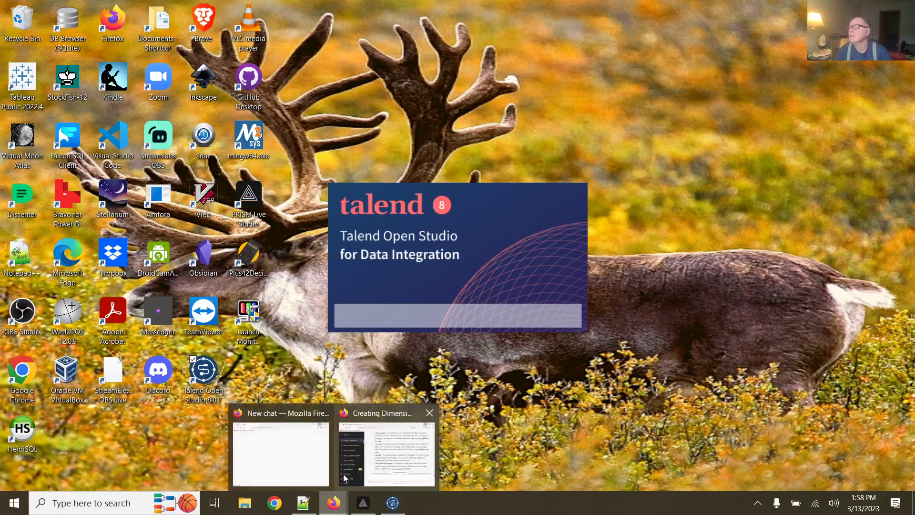
pyautogui.moveTo(385, 445)
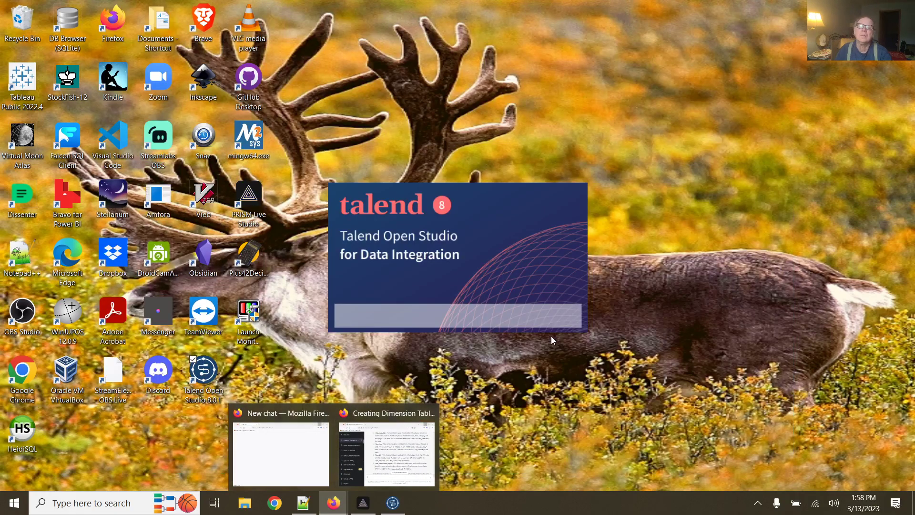
pyautogui.click(400, 424)
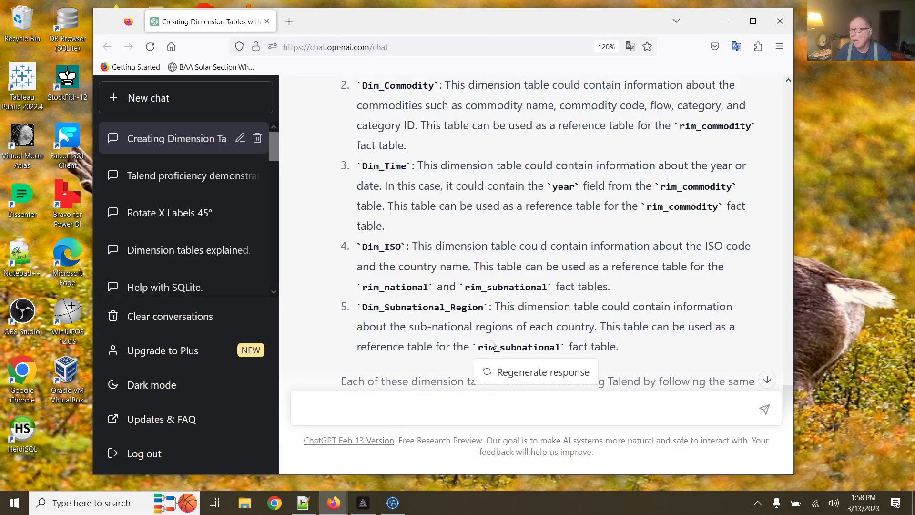
pyautogui.scroll(5, 491, 340)
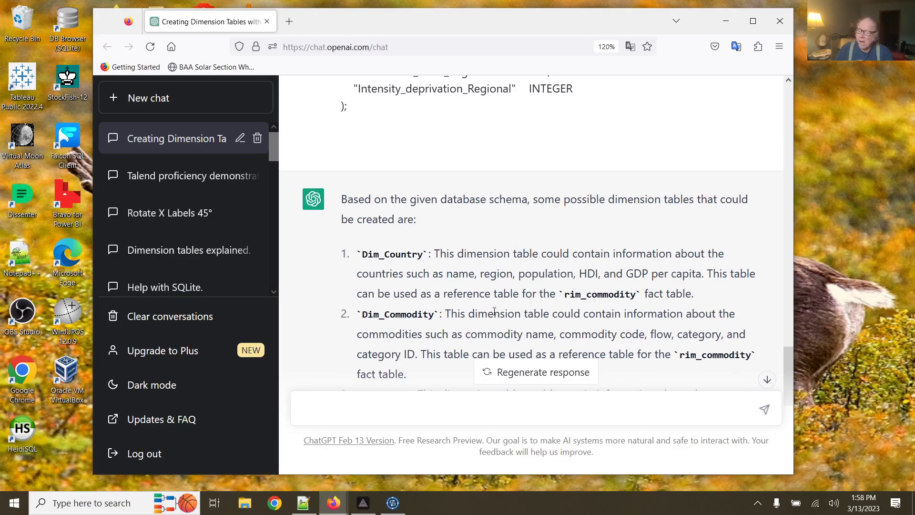
pyautogui.scroll(8, 547, 227)
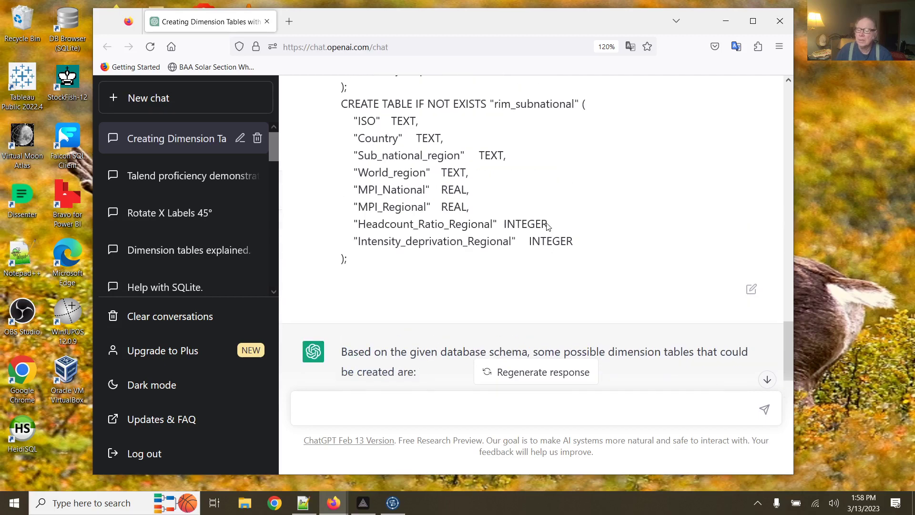
pyautogui.scroll(6, 548, 226)
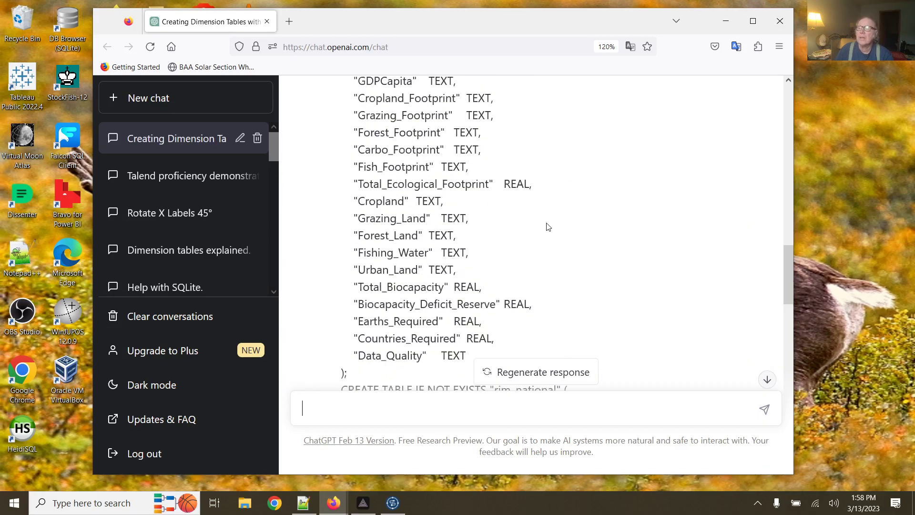
pyautogui.scroll(-5, 548, 227)
pyautogui.scroll(-8, 548, 227)
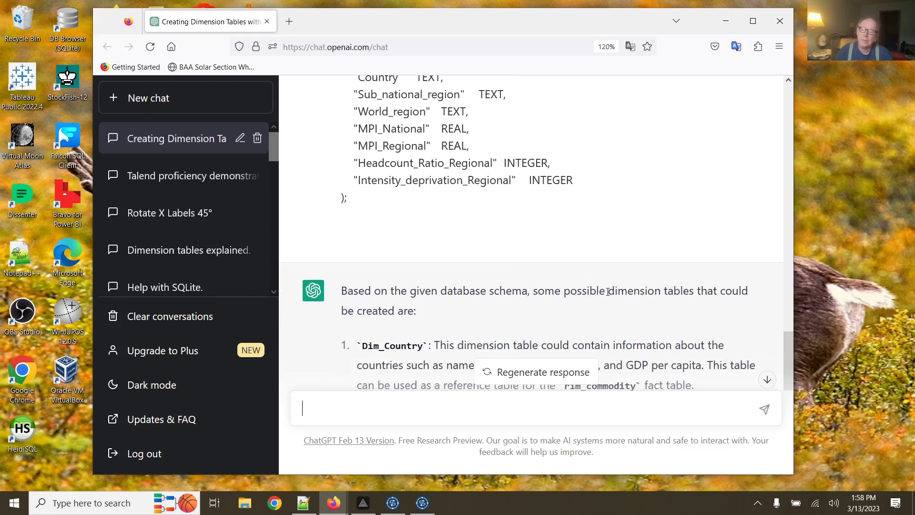
pyautogui.moveTo(608, 291); pyautogui.dragTo(694, 290)
pyautogui.hotkey('ctrl', 'c')
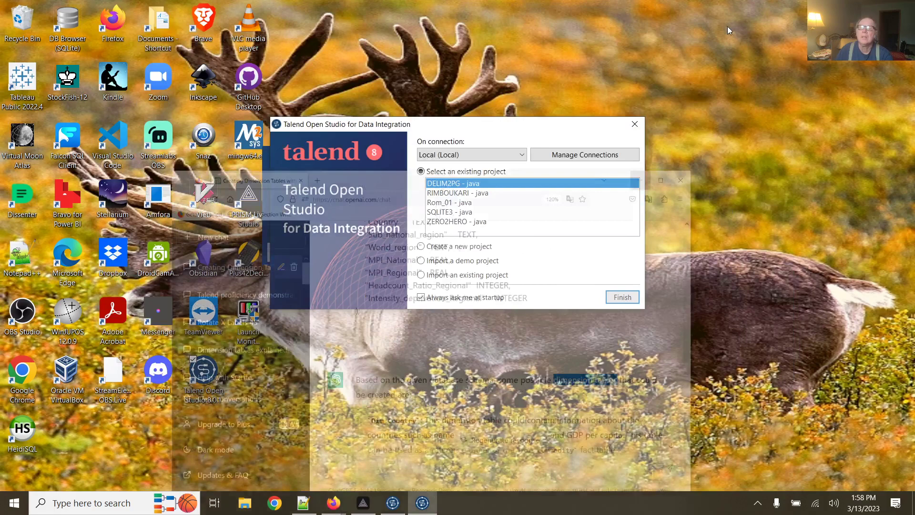
# Create a new Talend project named dimension_tables from the copied phrase and open it.
pyautogui.click(726, 21)
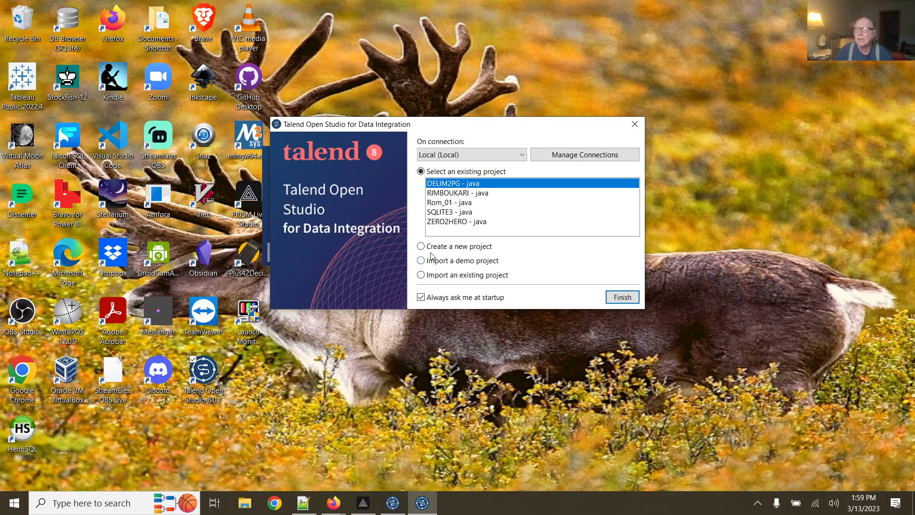
pyautogui.click(420, 247)
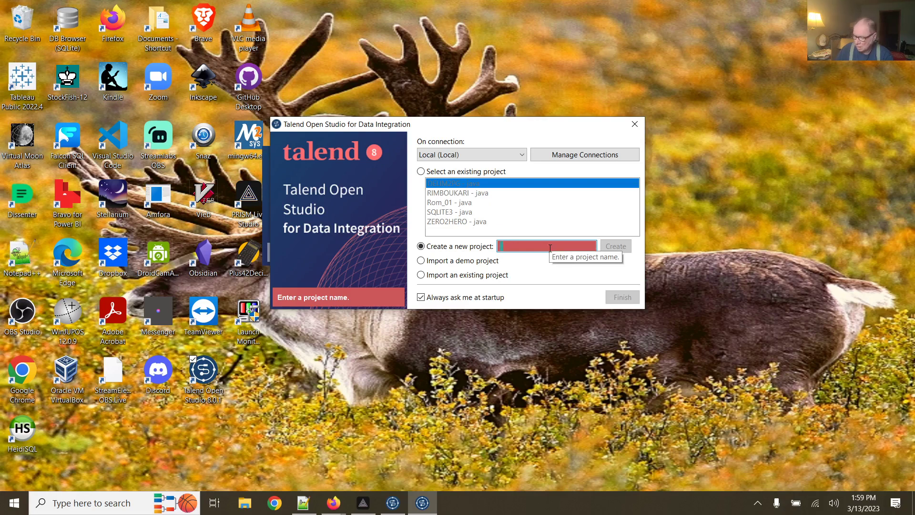
pyautogui.hotkey('ctrl', 'v')
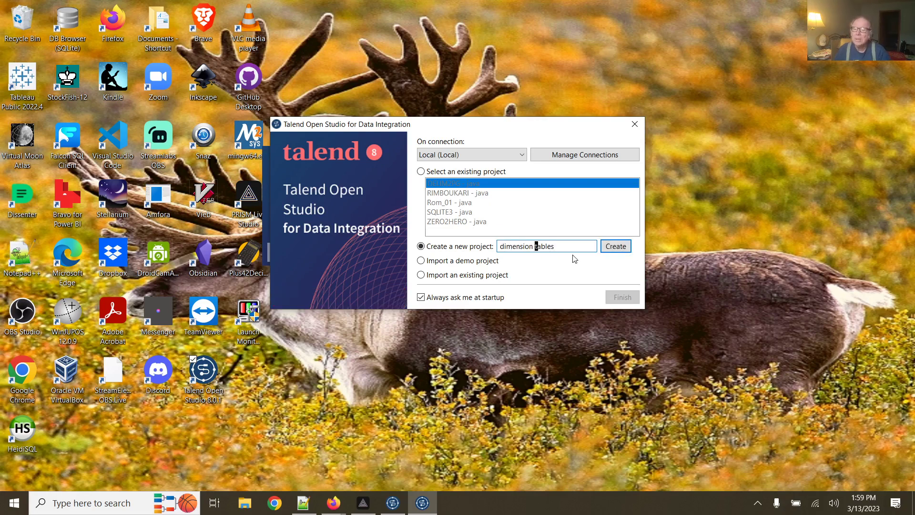
pyautogui.press('BackSpace')
pyautogui.write('_')
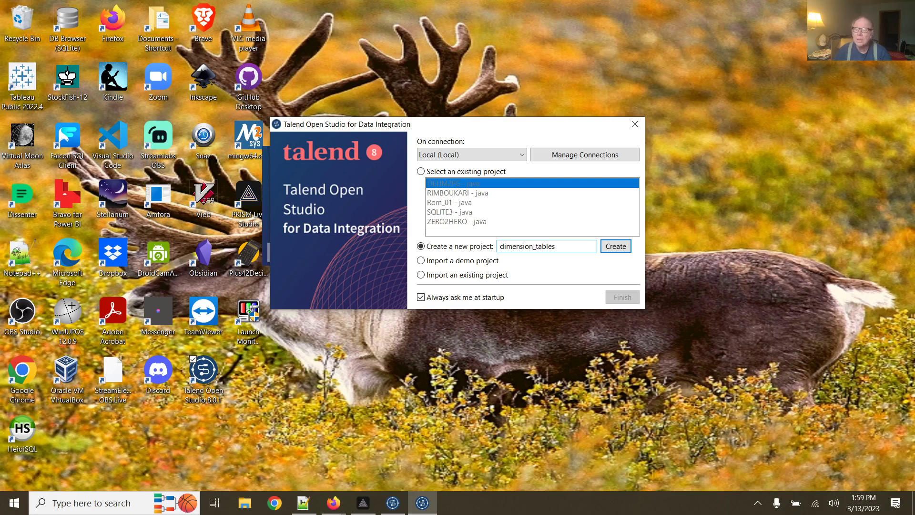
pyautogui.click(616, 248)
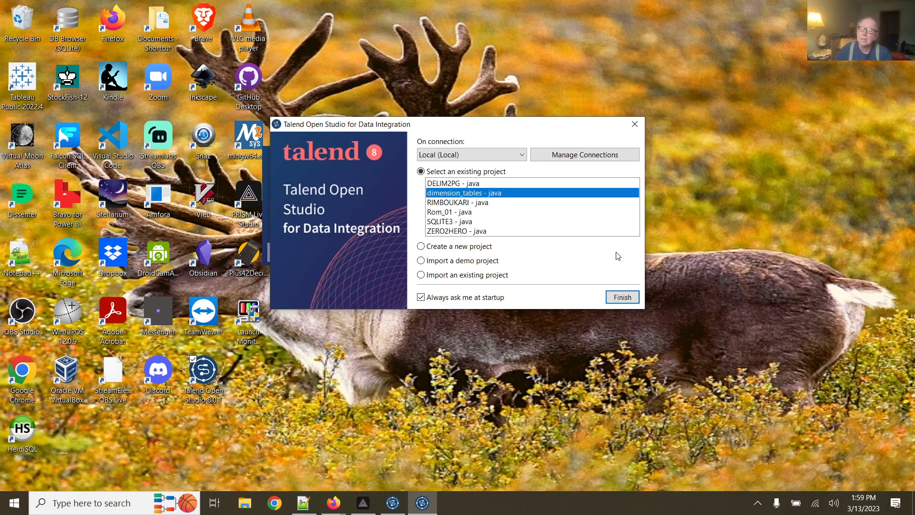
pyautogui.click(621, 297)
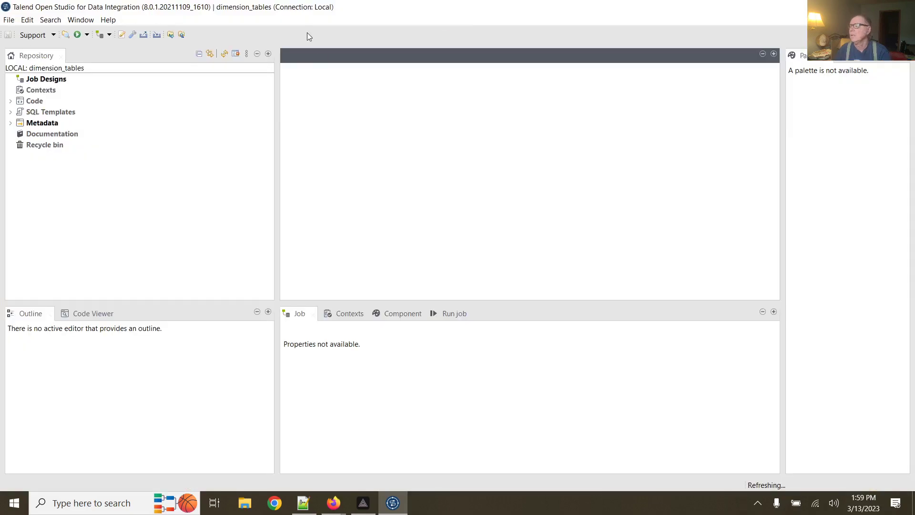
# Create a new job named read_sqlite under Job Designs.
pyautogui.click(43, 81)
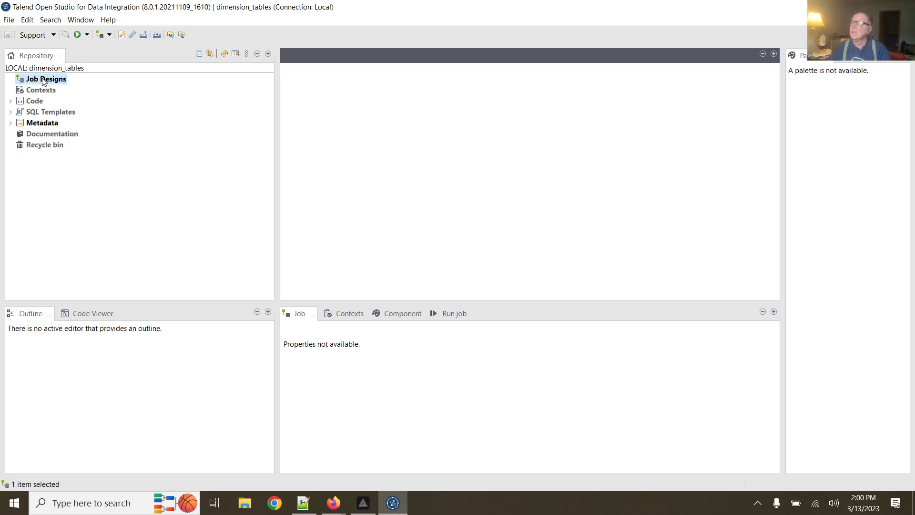
pyautogui.rightClick(43, 81)
pyautogui.click(72, 84)
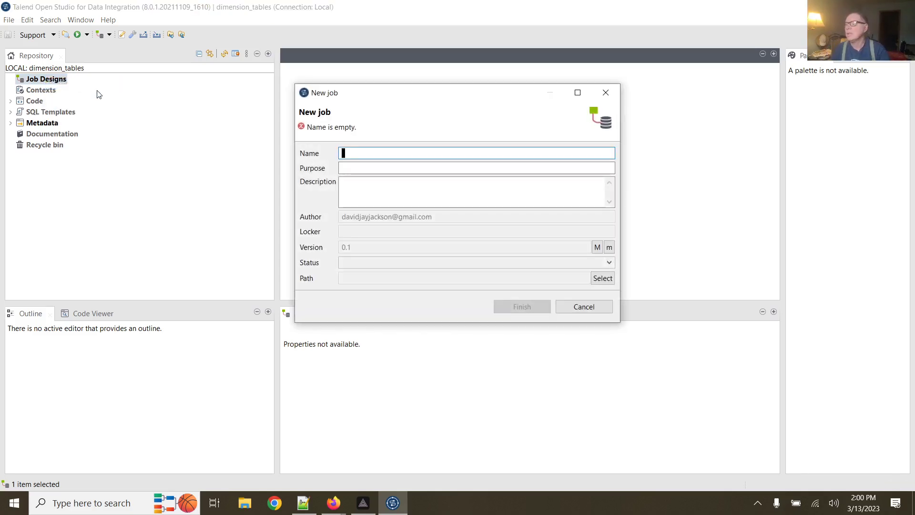
pyautogui.write('read_')
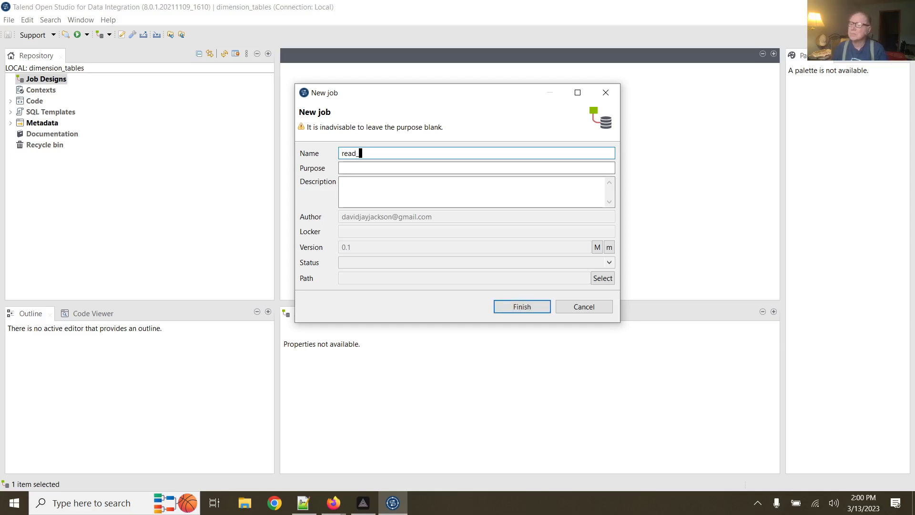
pyautogui.write('sqlite')
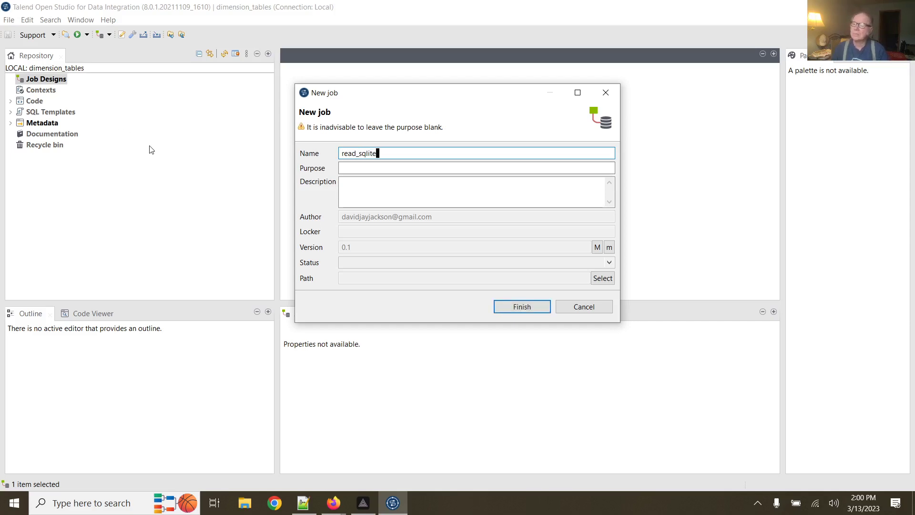
pyautogui.click(515, 306)
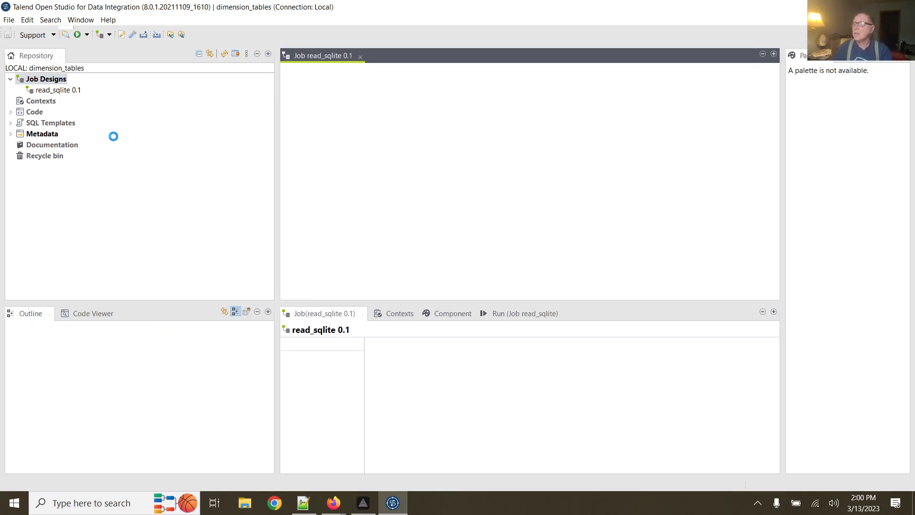
# Start a new database connection under Metadata and name it sqlite_nations.
pyautogui.click(11, 135)
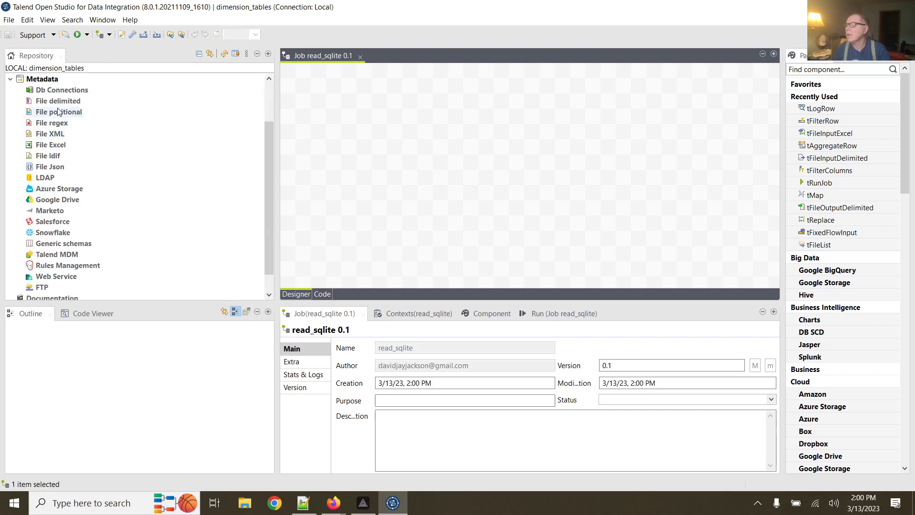
pyautogui.rightClick(61, 91)
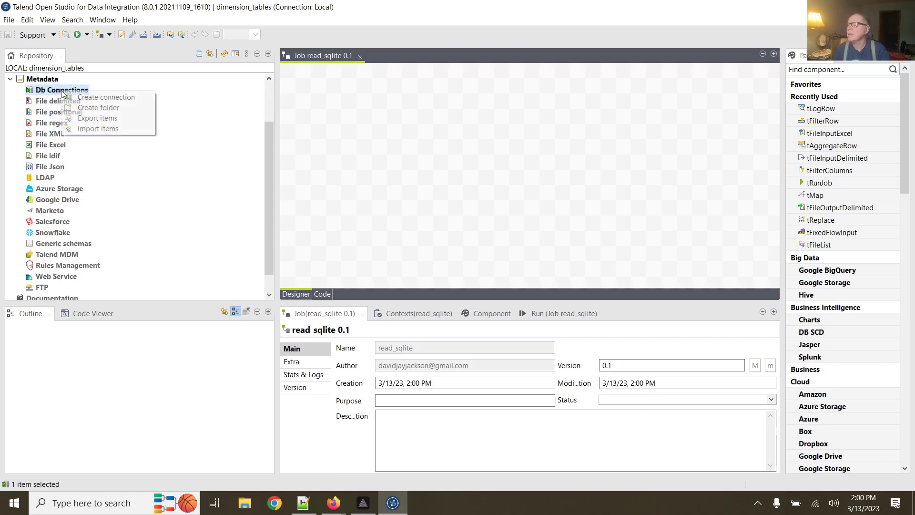
pyautogui.click(96, 98)
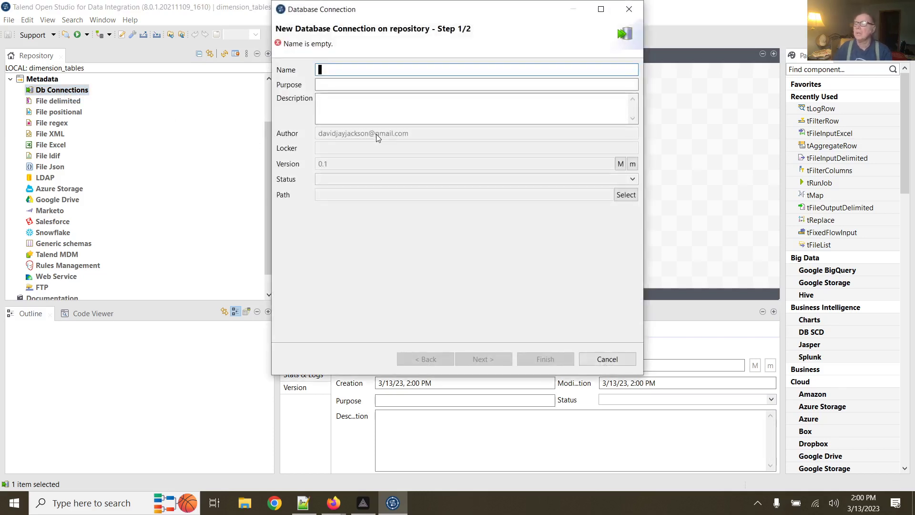
pyautogui.write('sql')
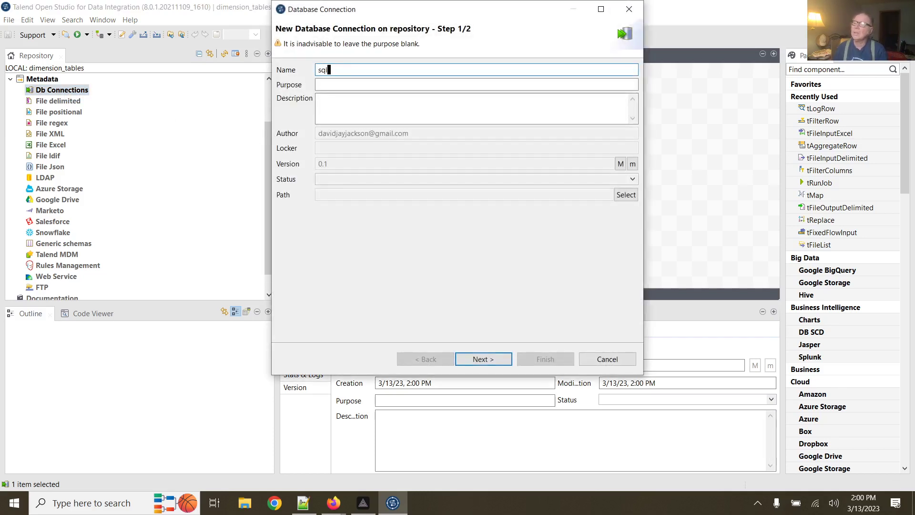
pyautogui.write('ite_')
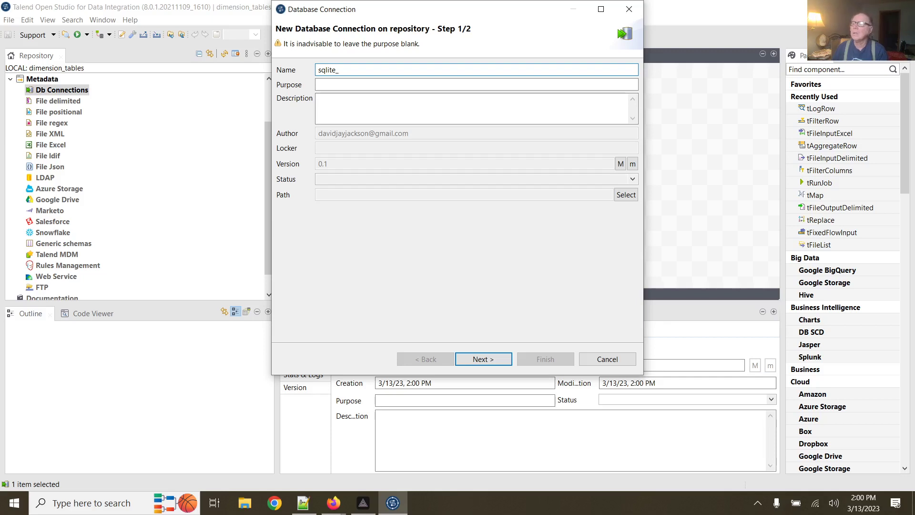
pyautogui.write('naton')
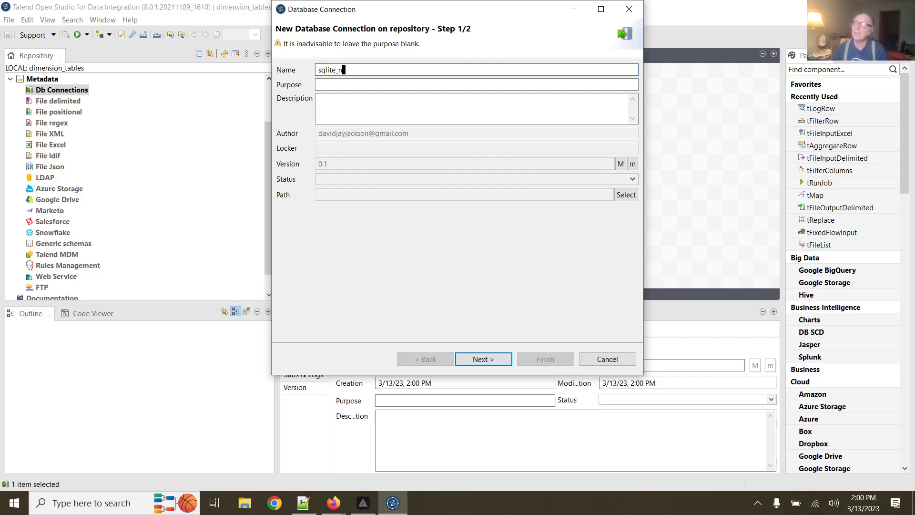
pyautogui.press('BackSpace')
pyautogui.press('BackSpace')
pyautogui.write('ions')
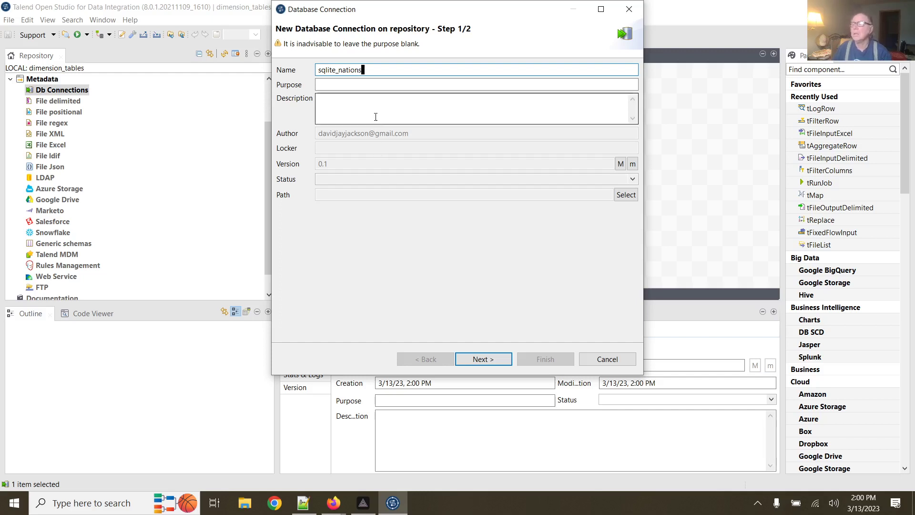
pyautogui.click(479, 361)
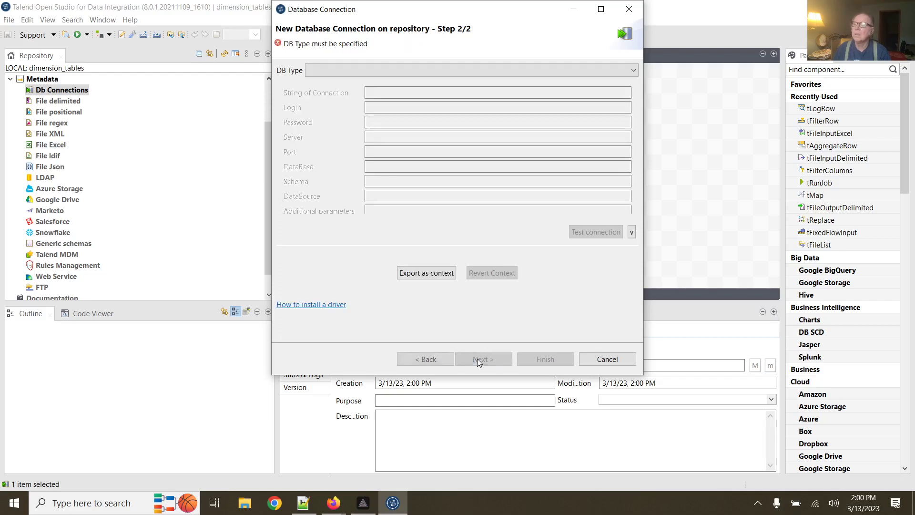
# Set the new connection's database type to SQLite.
pyautogui.click(523, 74)
pyautogui.scroll(-5, 557, 191)
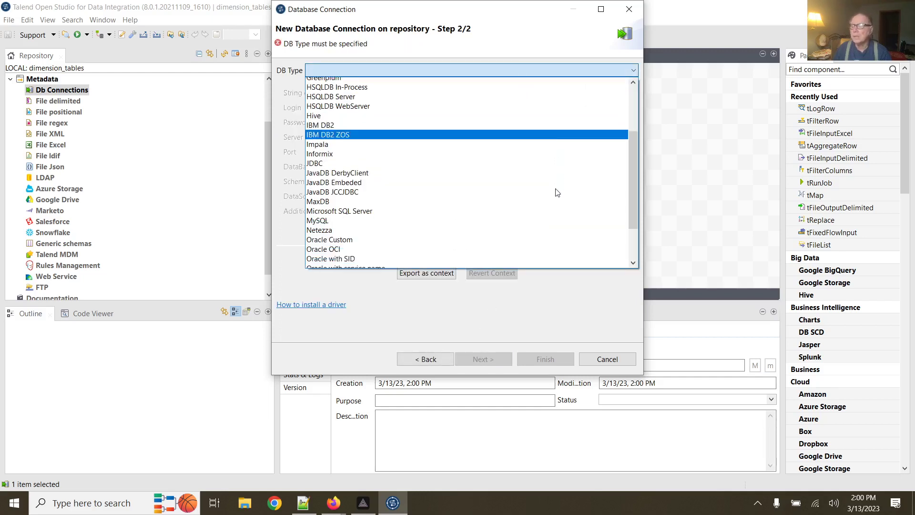
pyautogui.click(525, 244)
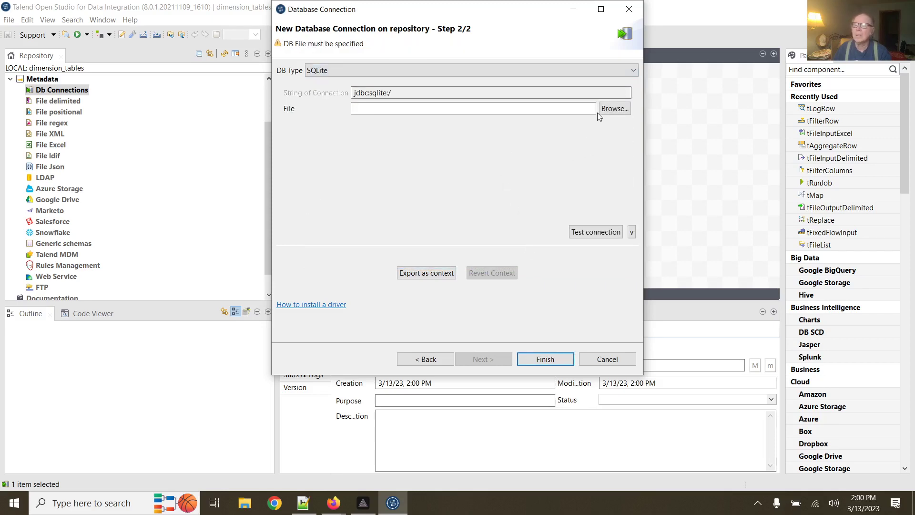
# Choose Talend.sqlite3.sql from the data_files folder in Talend-Open-Studio as the connection's database file.
pyautogui.click(614, 108)
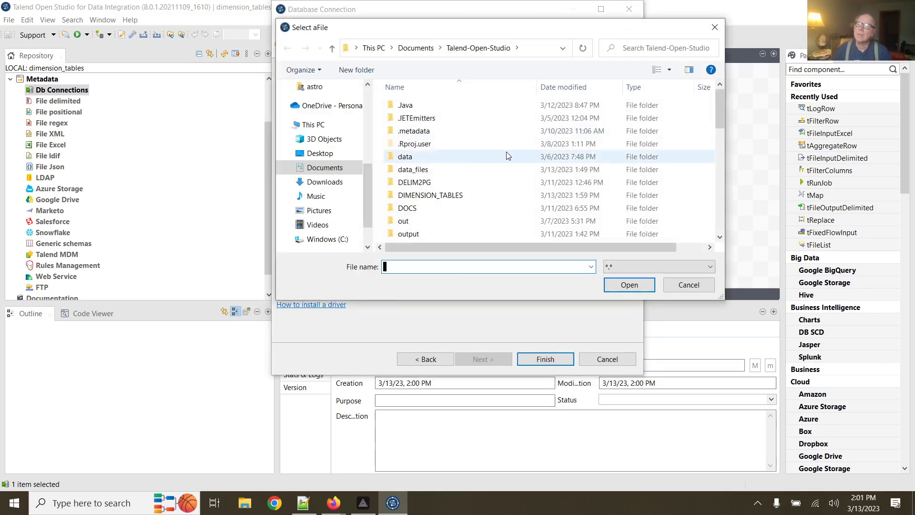
pyautogui.scroll(-3, 506, 153)
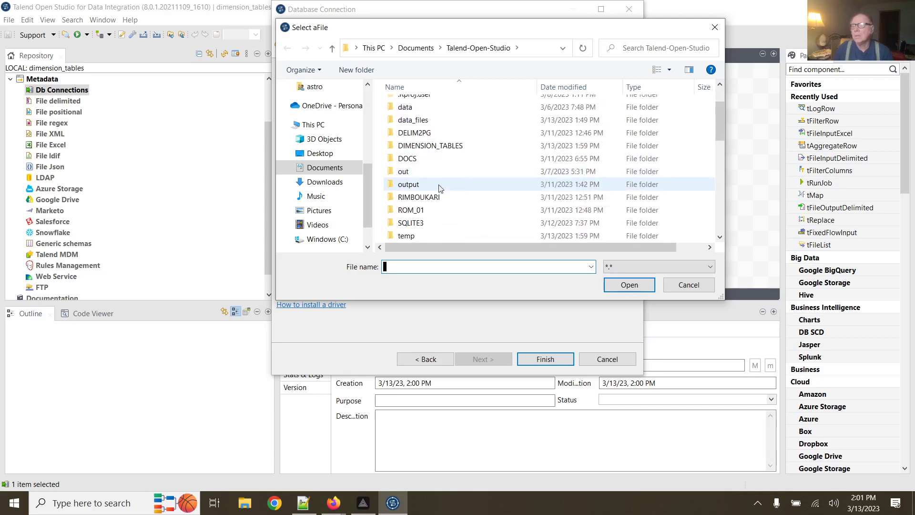
pyautogui.scroll(1, 442, 160)
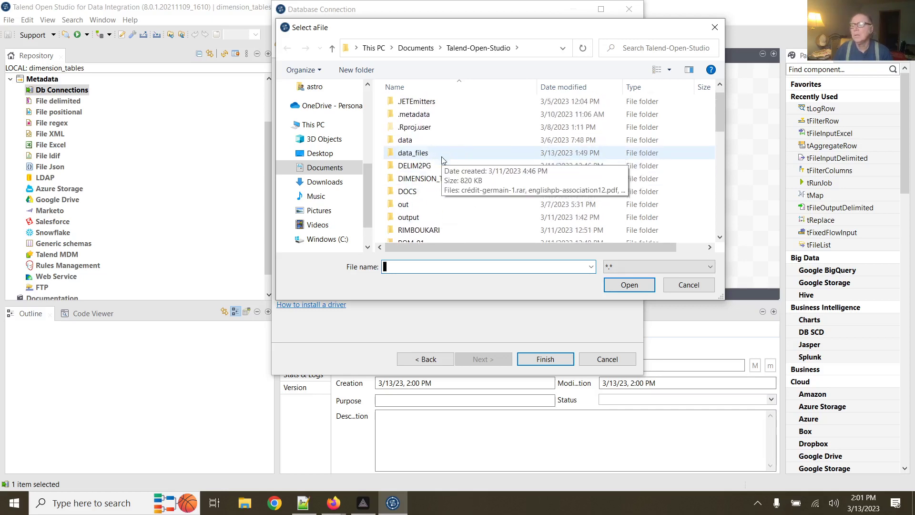
pyautogui.scroll(-5, 442, 159)
pyautogui.scroll(-5, 442, 160)
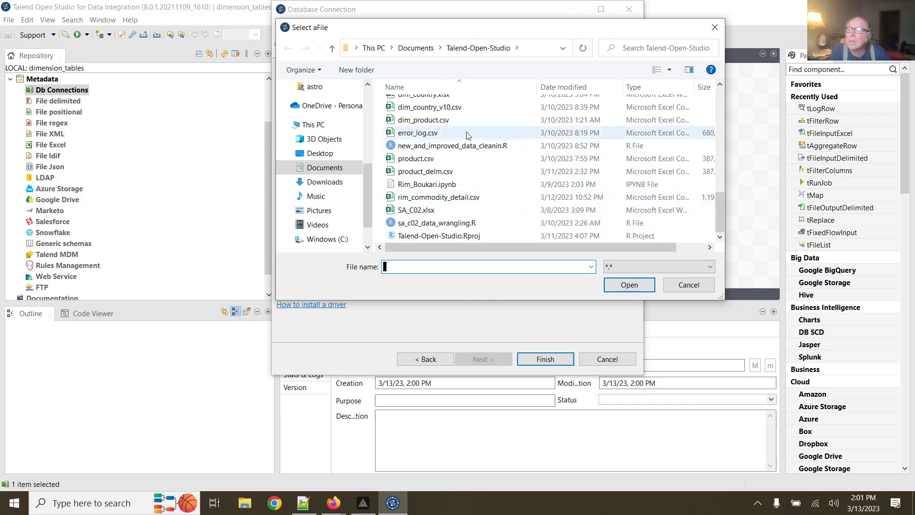
pyautogui.scroll(5, 469, 134)
pyautogui.scroll(3, 467, 136)
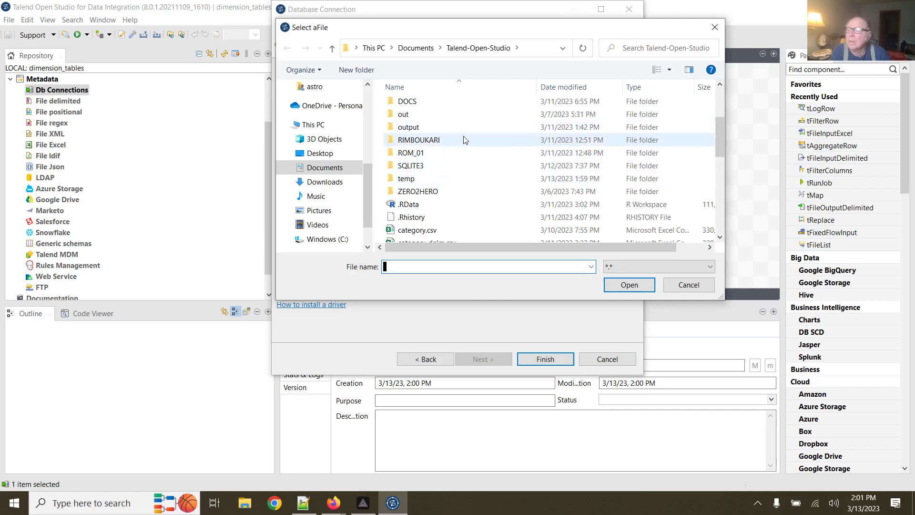
pyautogui.scroll(1, 463, 139)
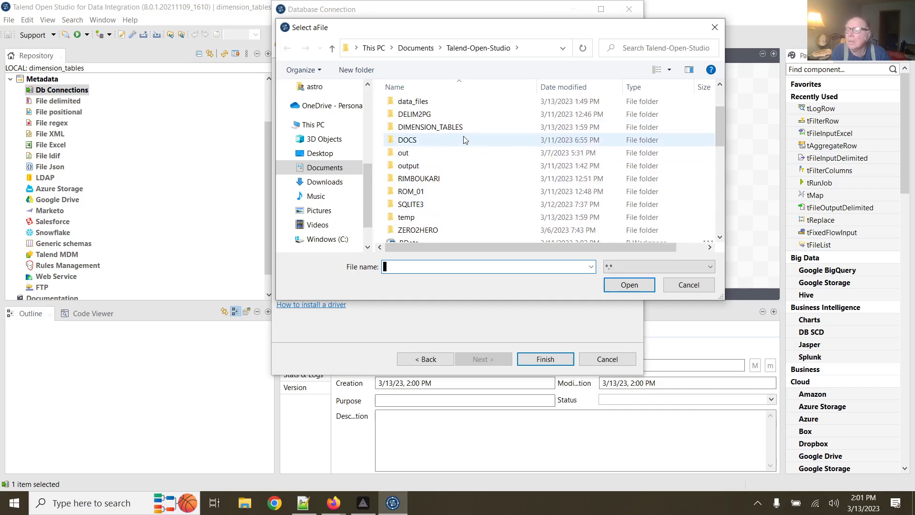
pyautogui.doubleClick(420, 102)
pyautogui.click(419, 182)
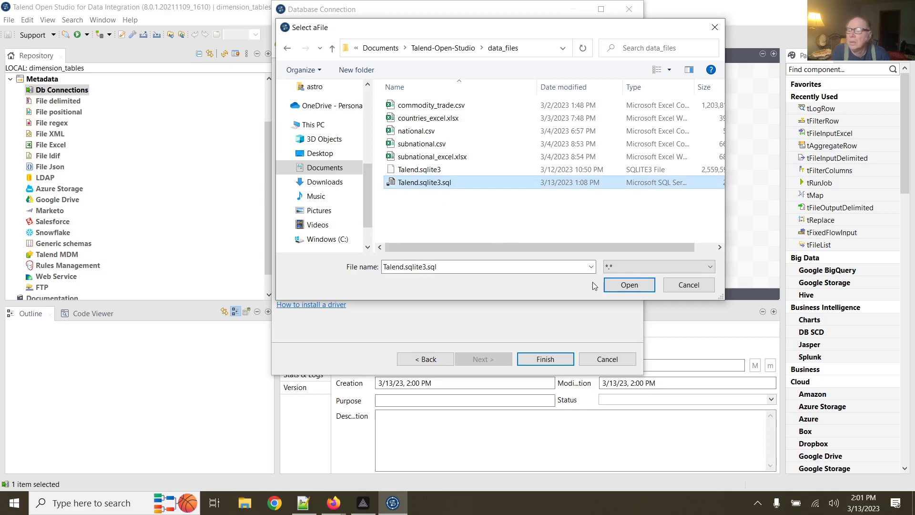
pyautogui.click(616, 285)
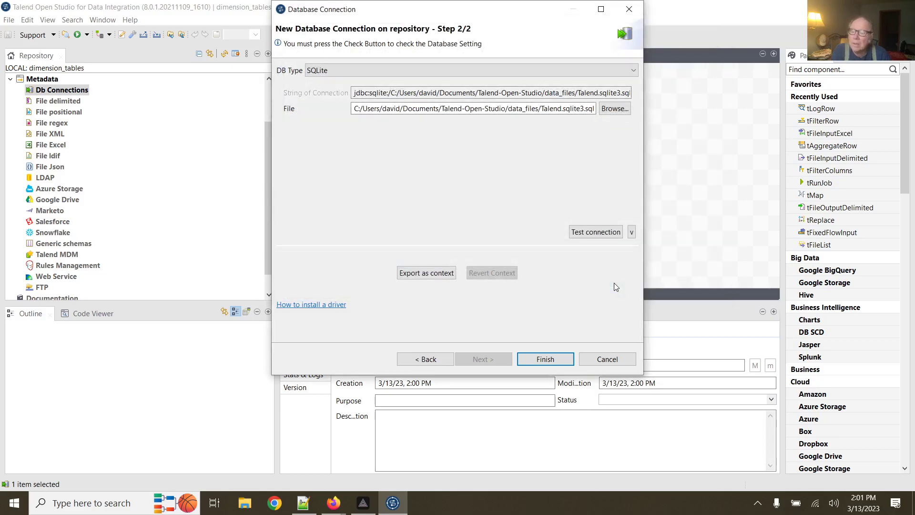
# Test the sqlite_nations connection, finish creating it and expand Db Connections in the repository.
pyautogui.click(601, 232)
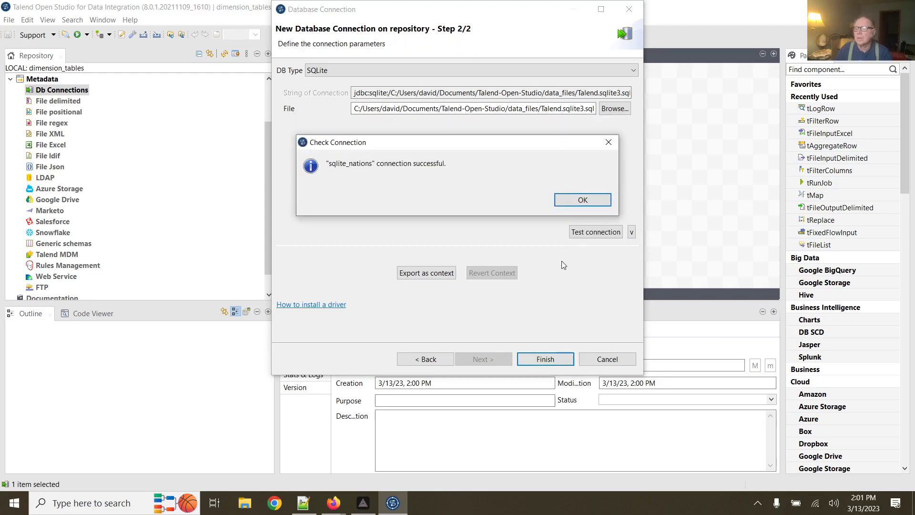
pyautogui.click(579, 199)
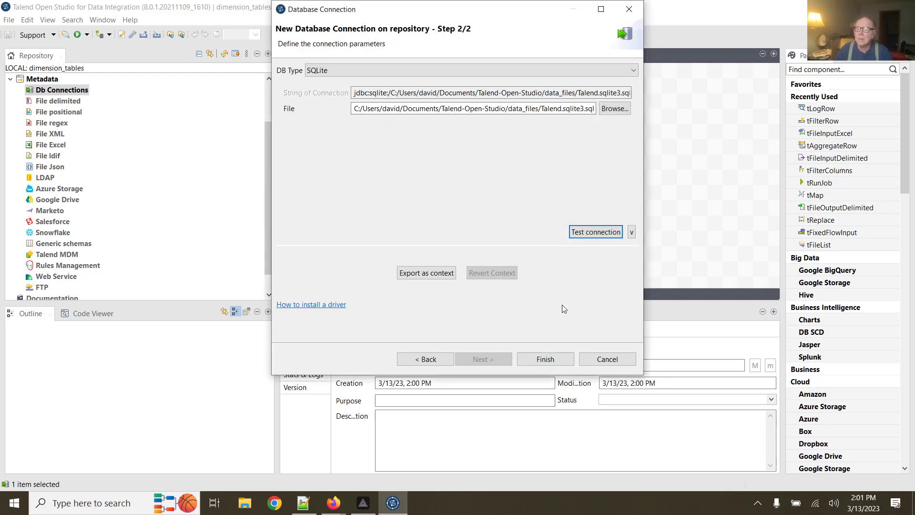
pyautogui.click(552, 361)
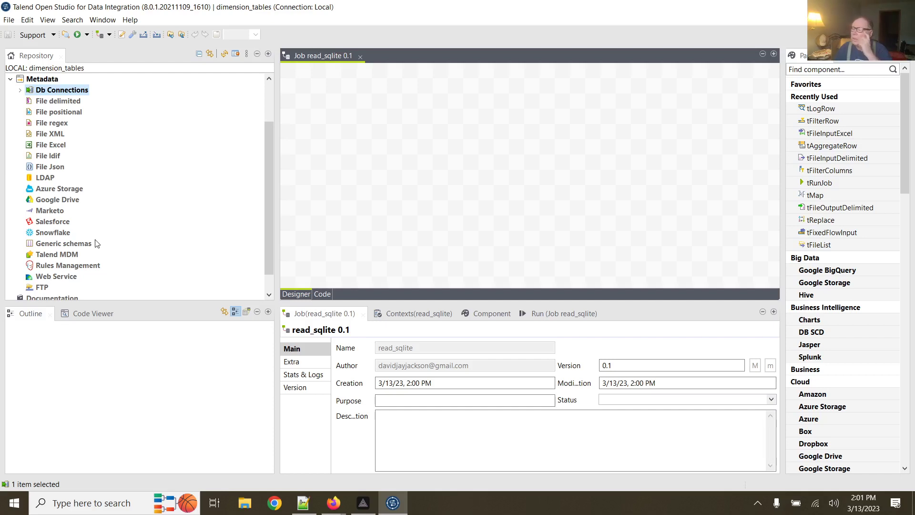
pyautogui.click(20, 90)
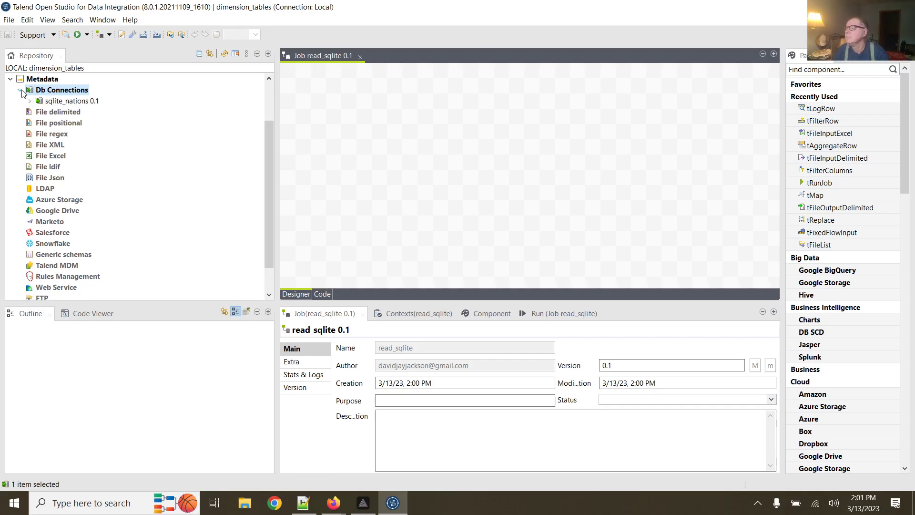
# Start a new delimited file metadata entry named csv_subnations and proceed to its file settings.
pyautogui.click(79, 115)
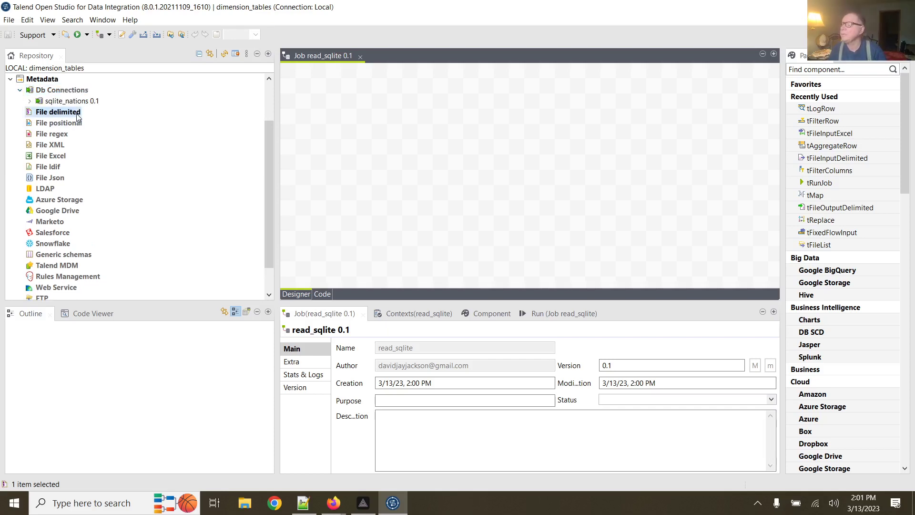
pyautogui.rightClick(78, 116)
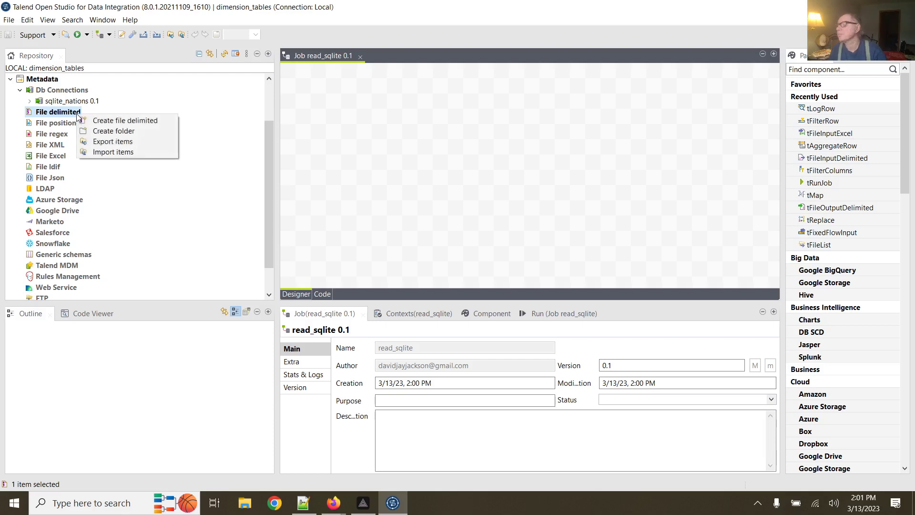
pyautogui.click(107, 125)
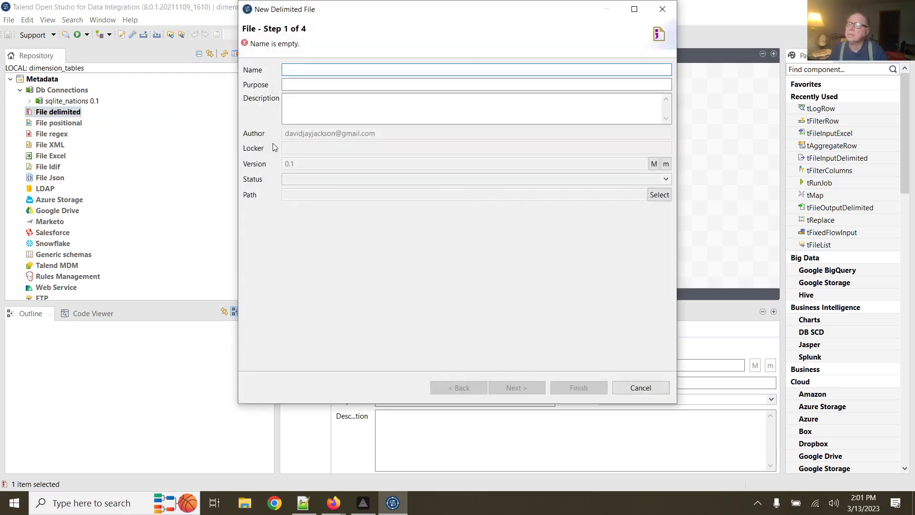
pyautogui.write('csv')
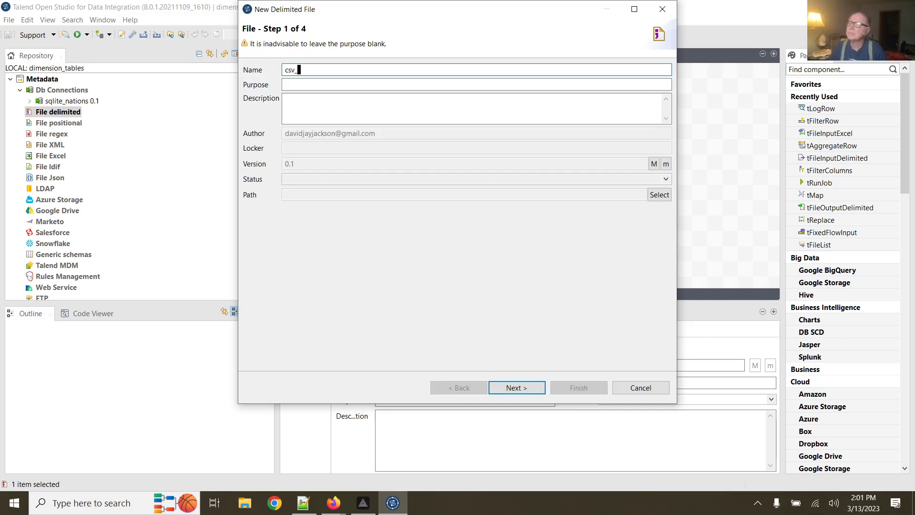
pyautogui.write('_')
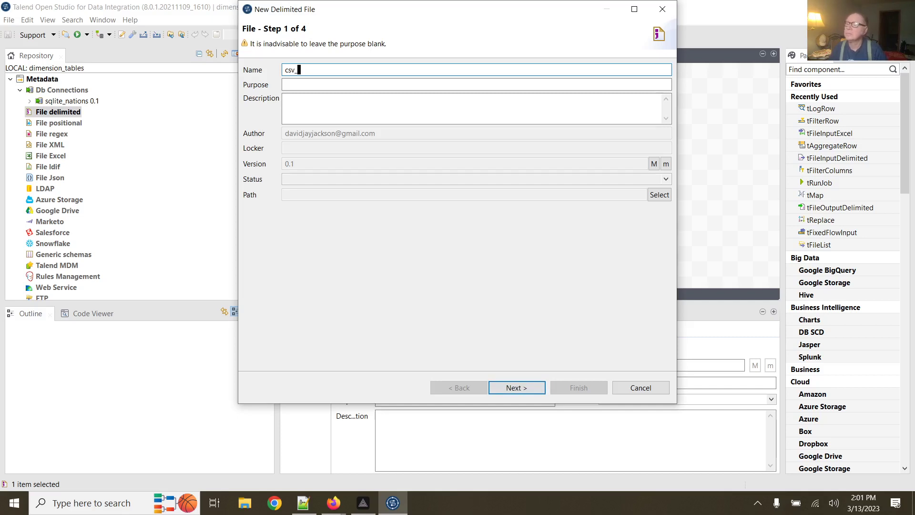
pyautogui.write('sub')
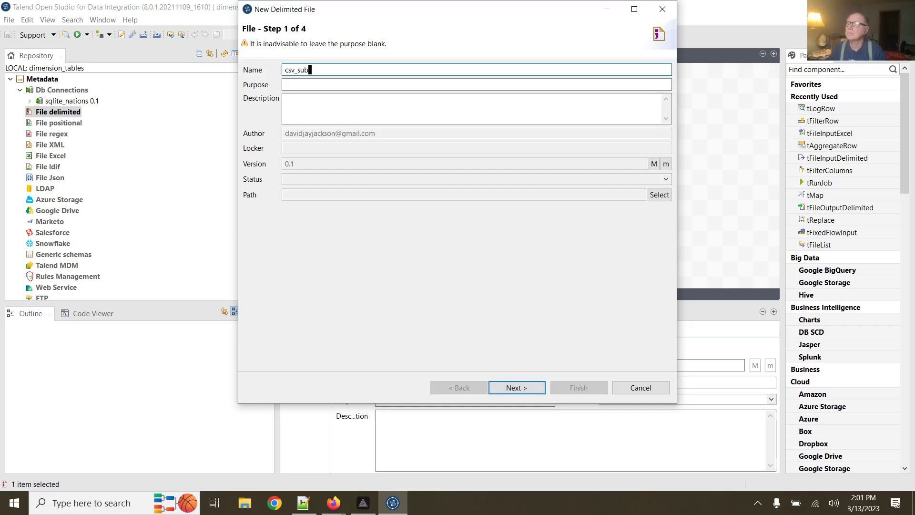
pyautogui.write('nation')
pyautogui.press('BackSpace')
pyautogui.press('BackSpace')
pyautogui.press('BackSpace')
pyautogui.write('bnation')
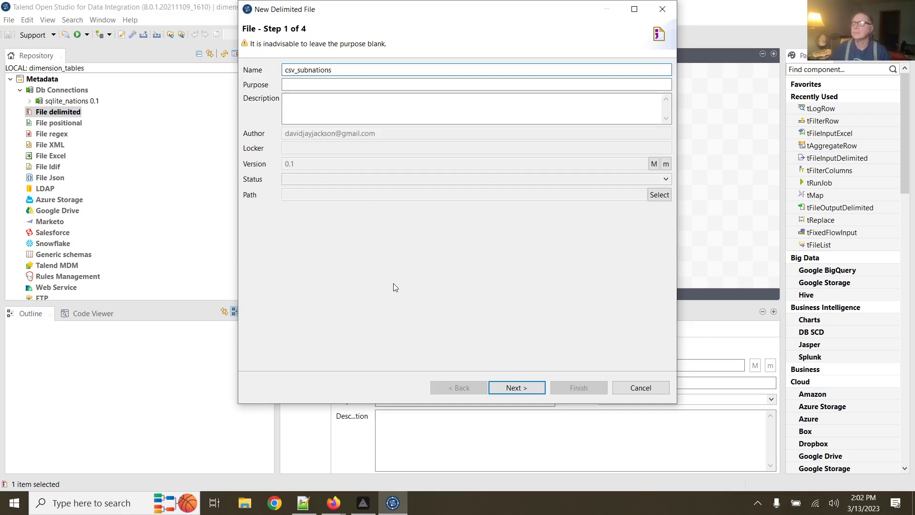
pyautogui.click(505, 389)
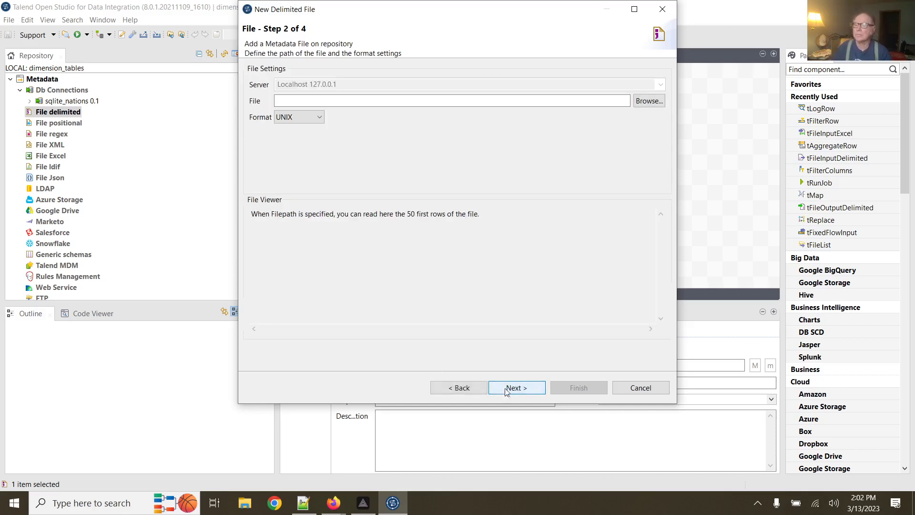
# Select national.csv from the data_files folder as the delimited file's source and set its format to WINDOWS.
pyautogui.click(648, 101)
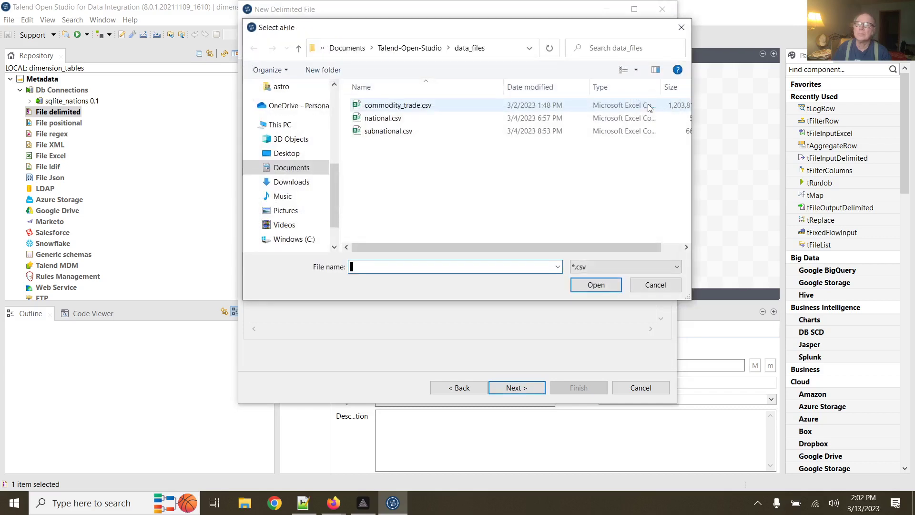
pyautogui.click(384, 121)
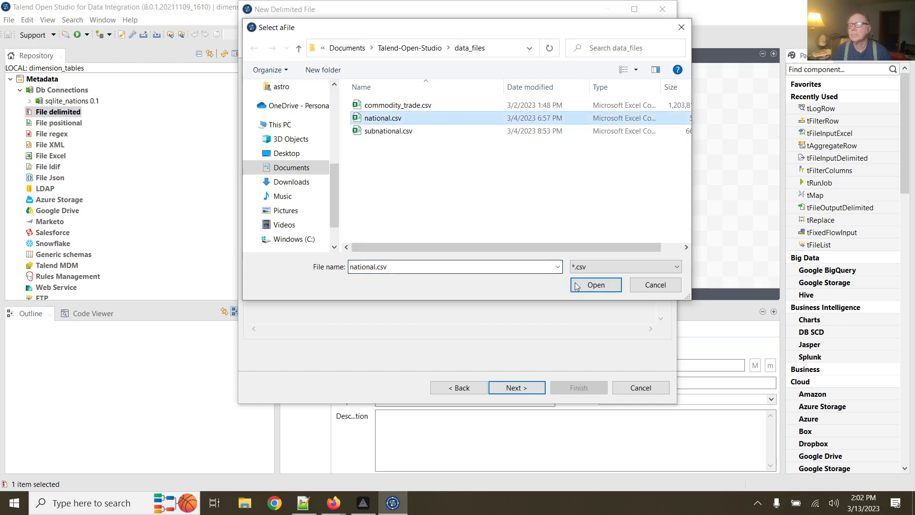
pyautogui.click(595, 285)
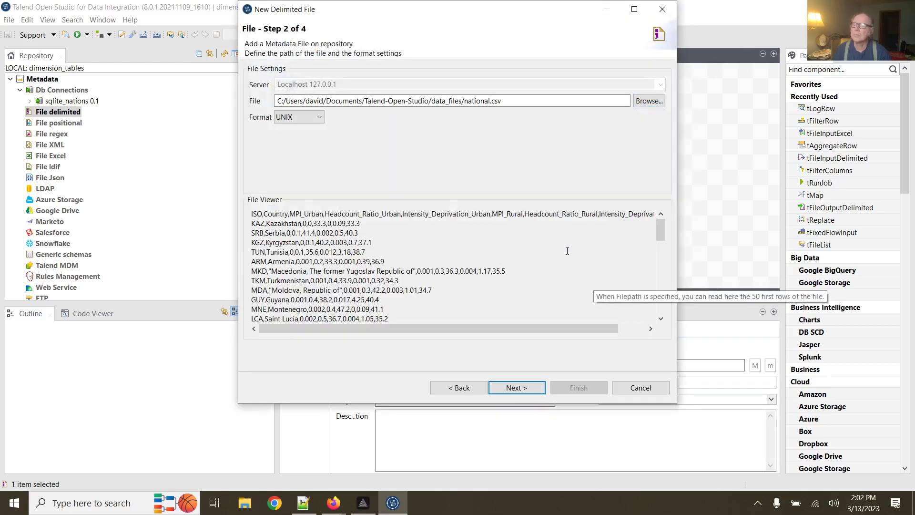
pyautogui.click(307, 116)
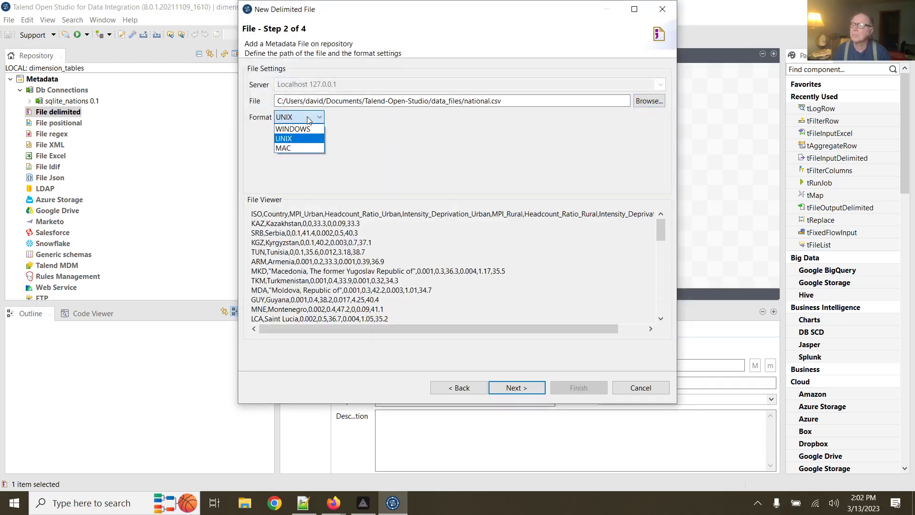
pyautogui.click(293, 127)
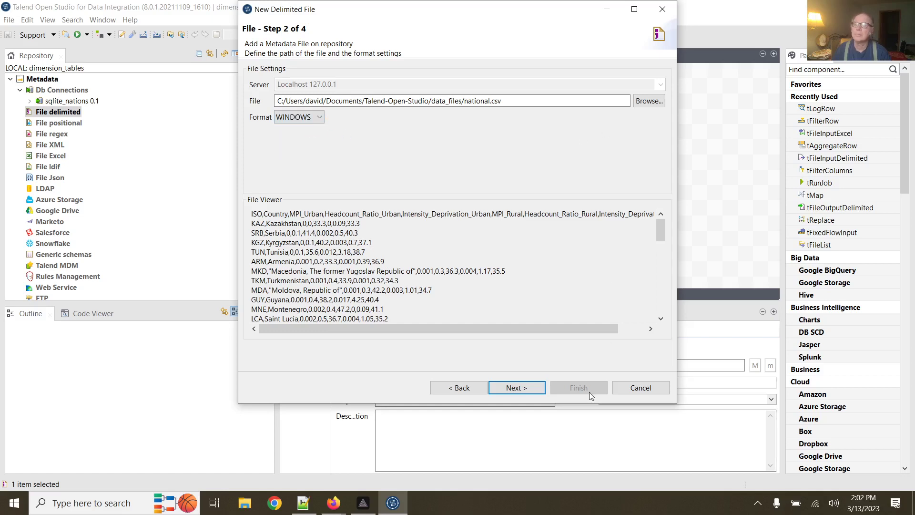
# Parse the delimited file with comma as field separator and the heading row as column names, refreshing the preview.
pyautogui.click(530, 389)
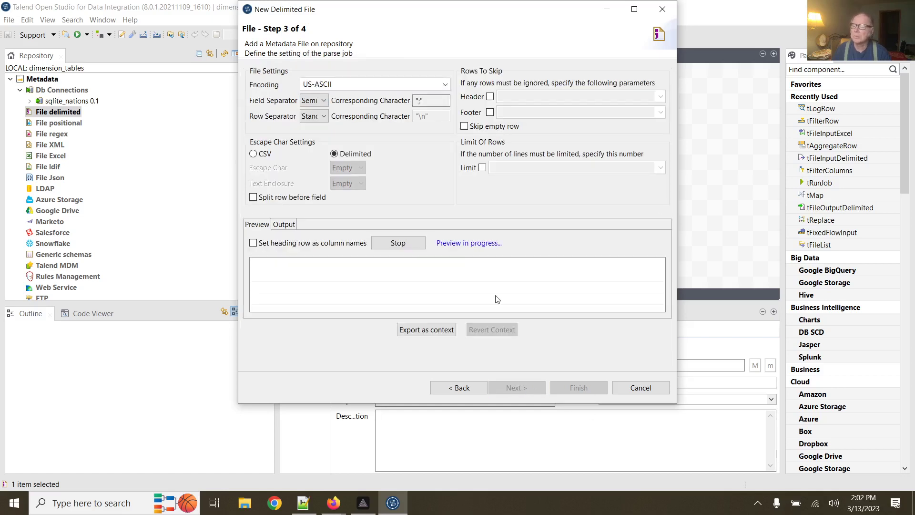
pyautogui.click(253, 243)
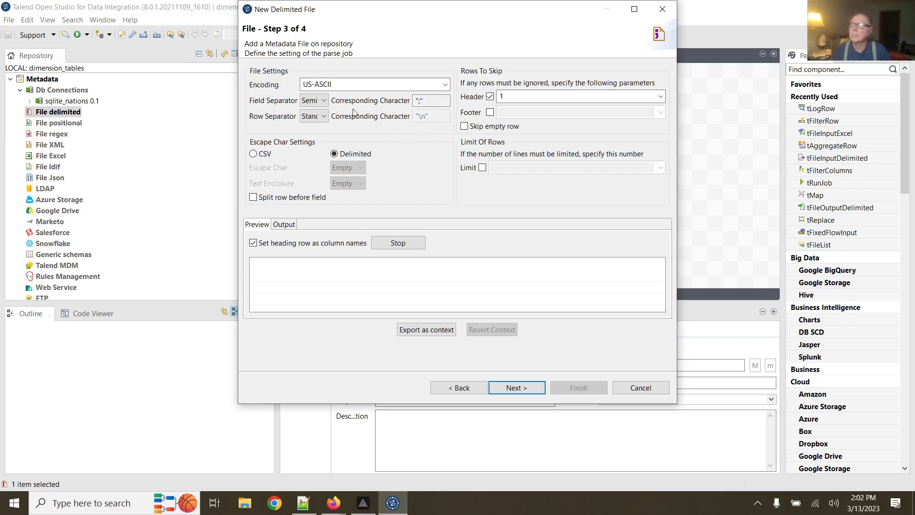
pyautogui.click(323, 101)
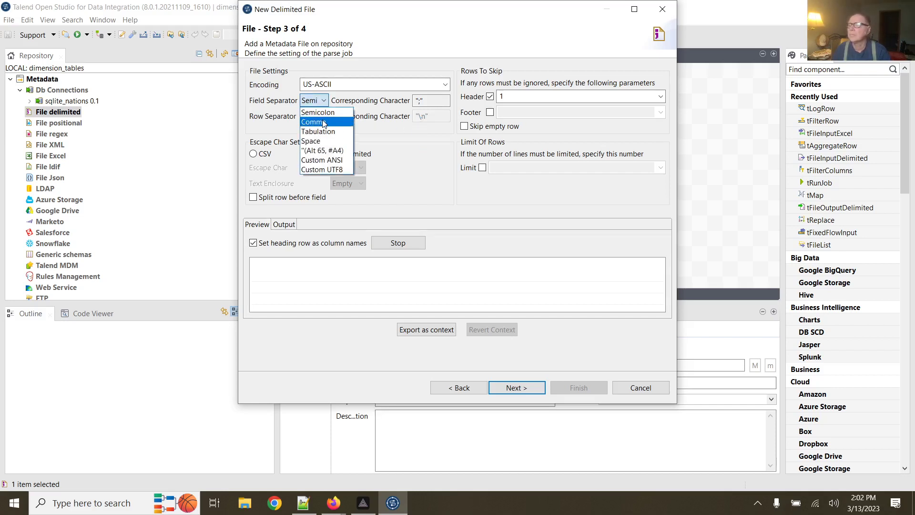
pyautogui.click(323, 122)
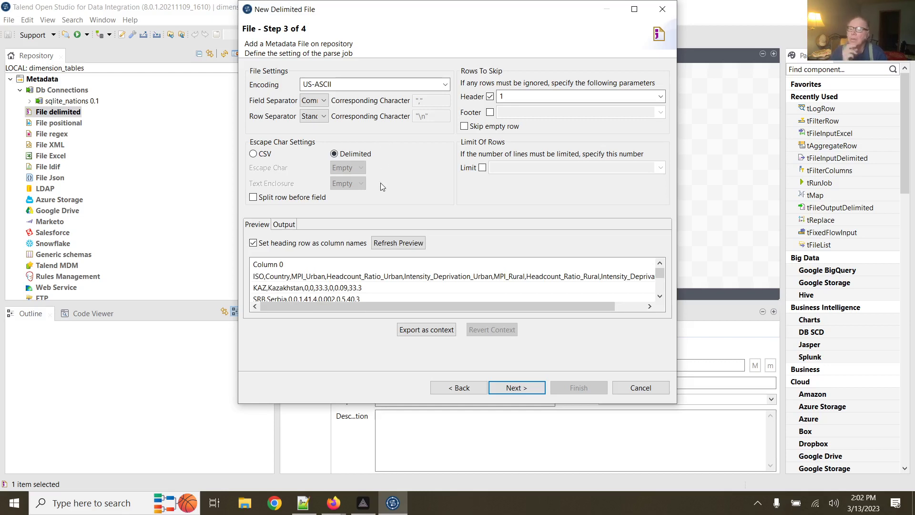
pyautogui.click(394, 249)
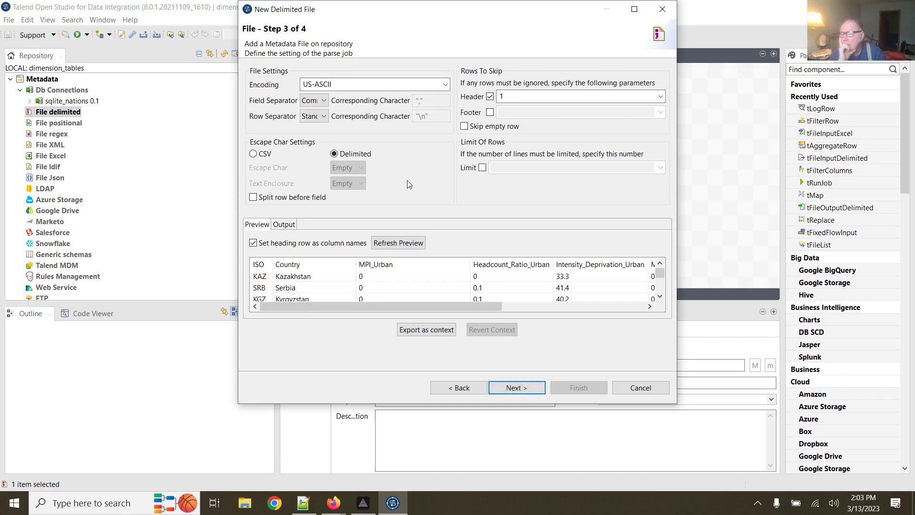
# Check the previewed columns, finish the csv_subnations entry with its proposed schema, and expand File delimited in the repository.
pyautogui.moveTo(460, 303); pyautogui.dragTo(570, 305)
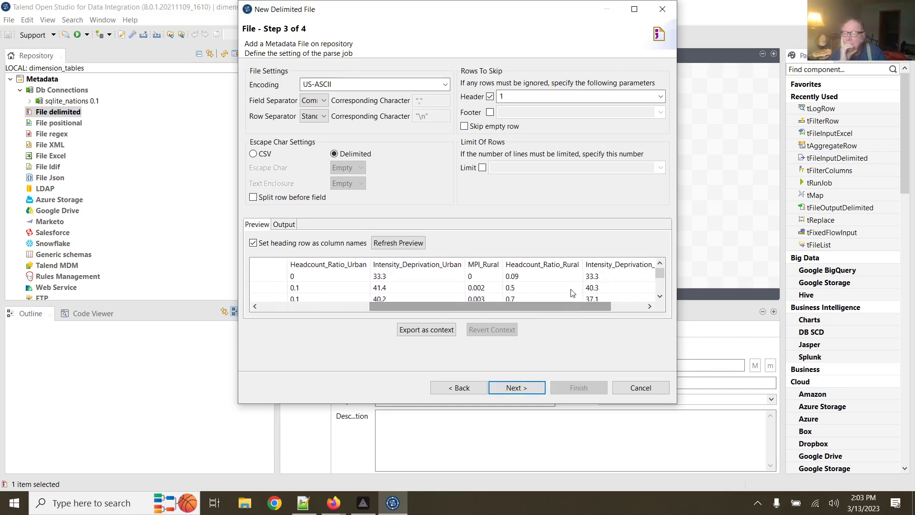
pyautogui.scroll(-3, 570, 305)
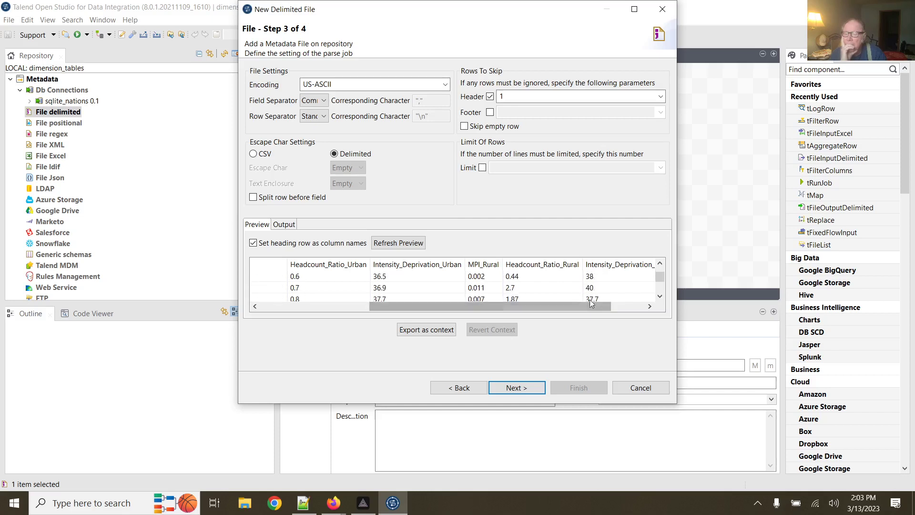
pyautogui.moveTo(602, 304); pyautogui.dragTo(429, 305)
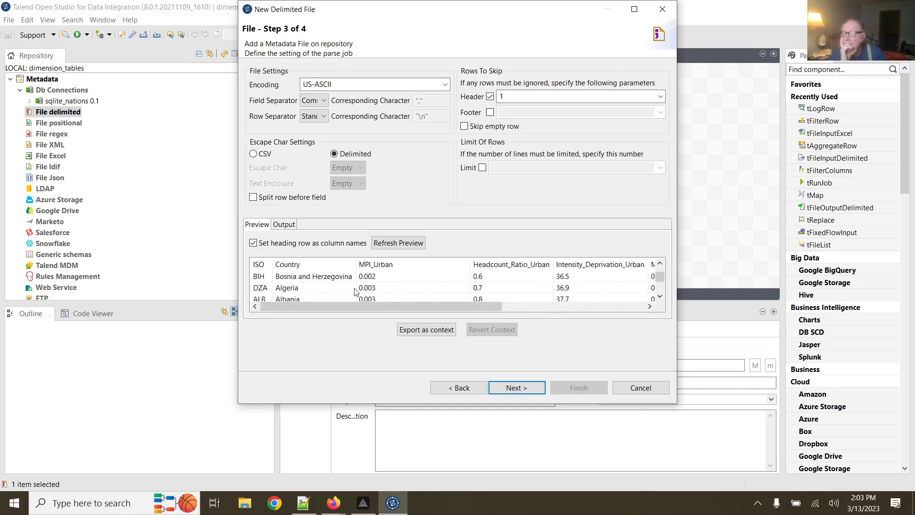
pyautogui.click(500, 386)
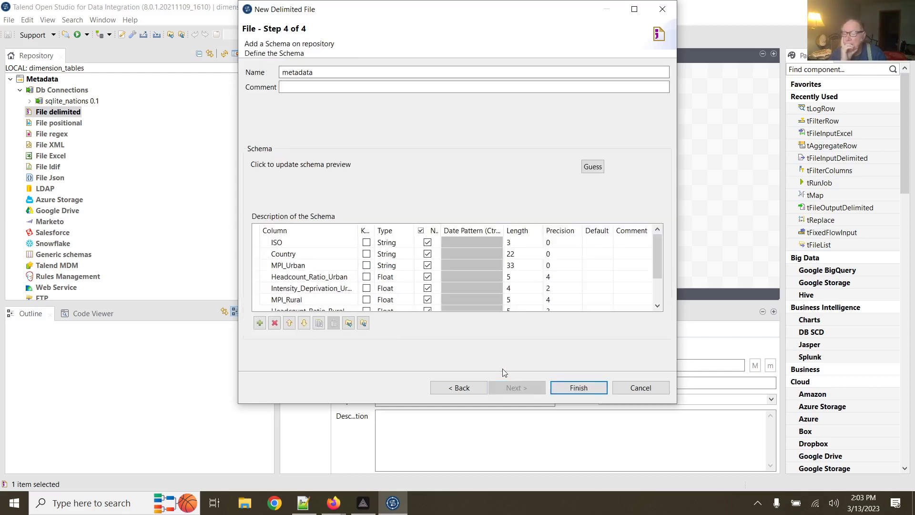
pyautogui.click(575, 389)
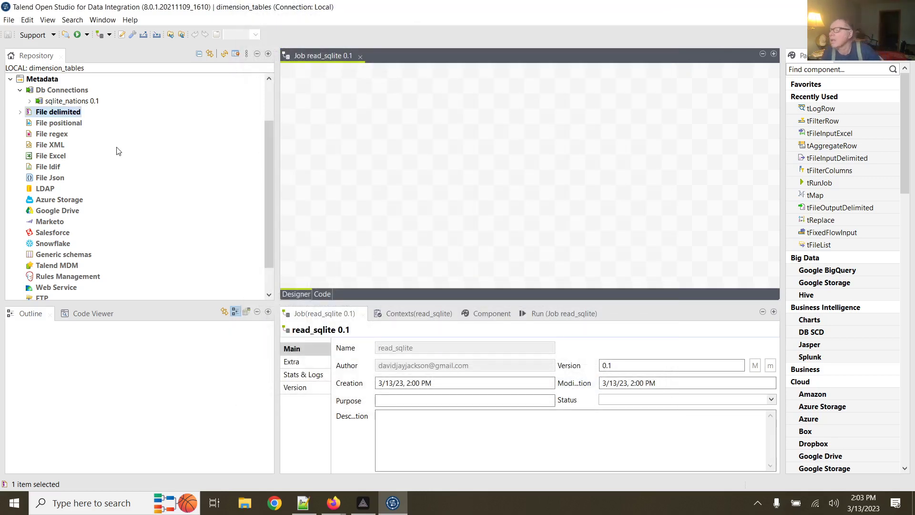
pyautogui.click(20, 112)
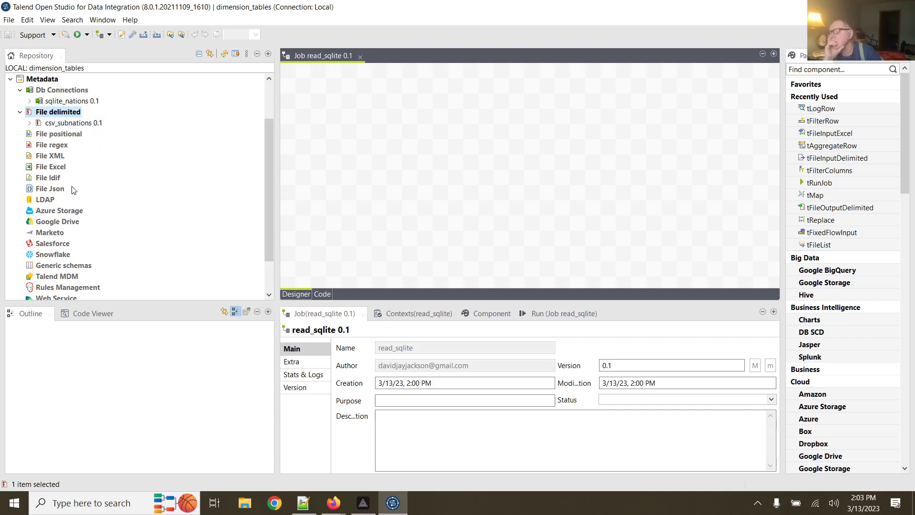
# Start a new Excel file metadata entry in the repository and enter exel_ as the beginning of its name.
pyautogui.click(38, 169)
pyautogui.rightClick(38, 170)
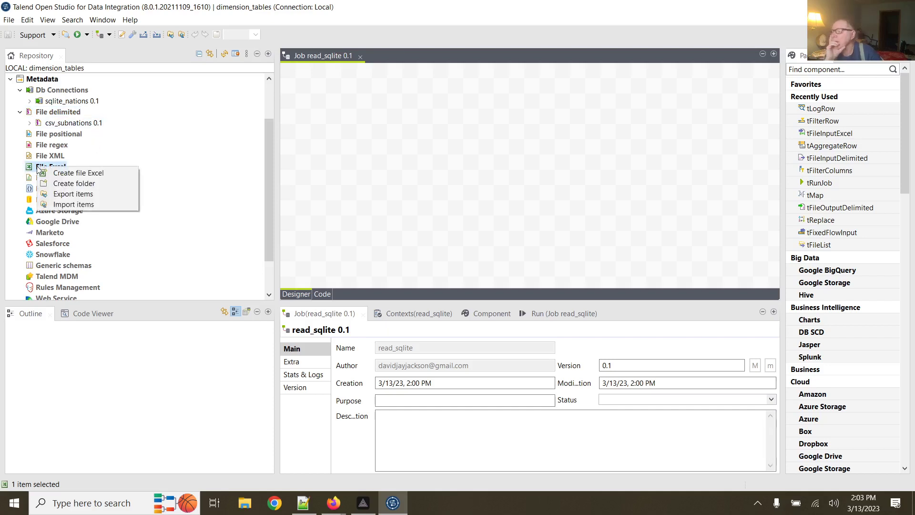
pyautogui.click(60, 173)
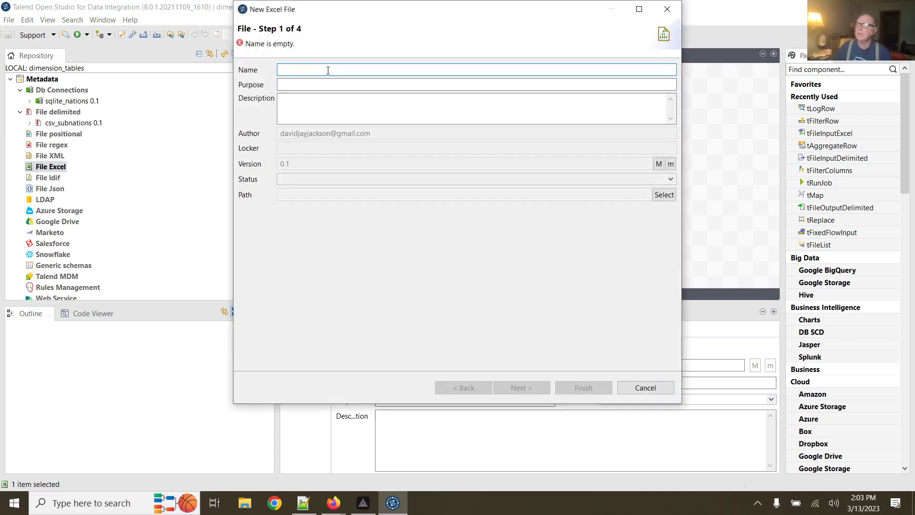
pyautogui.write('r')
pyautogui.press('BackSpace')
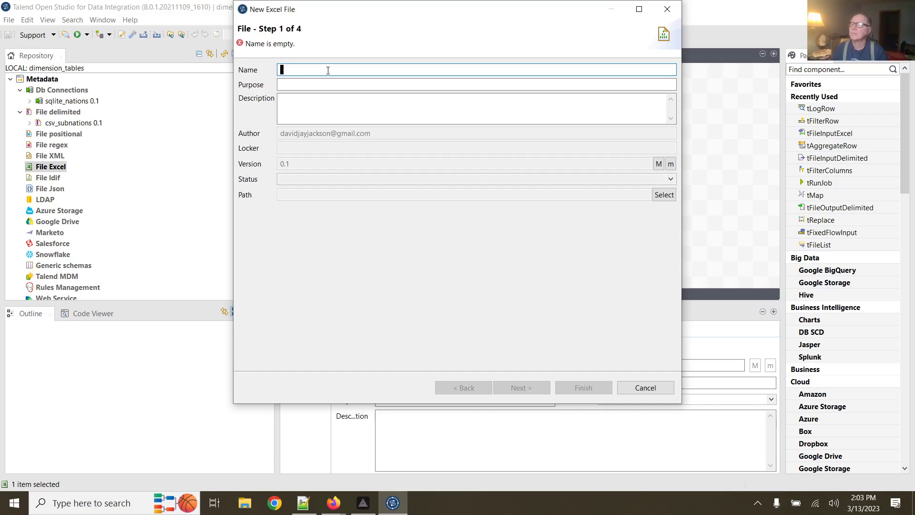
pyautogui.write('e')
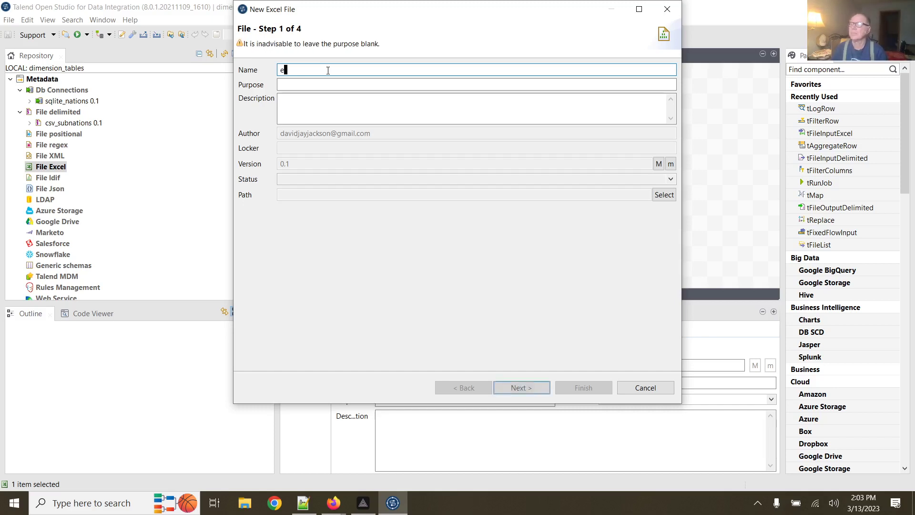
pyautogui.write('xel')
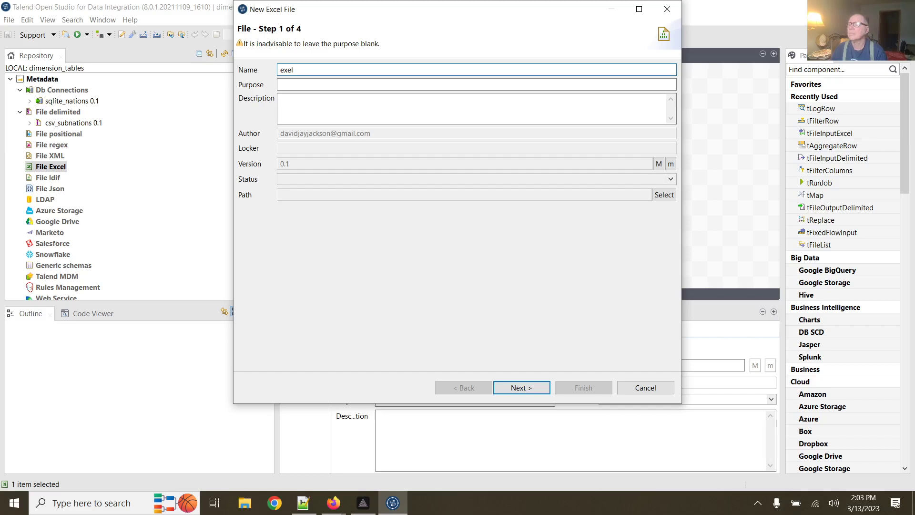
pyautogui.write('+')
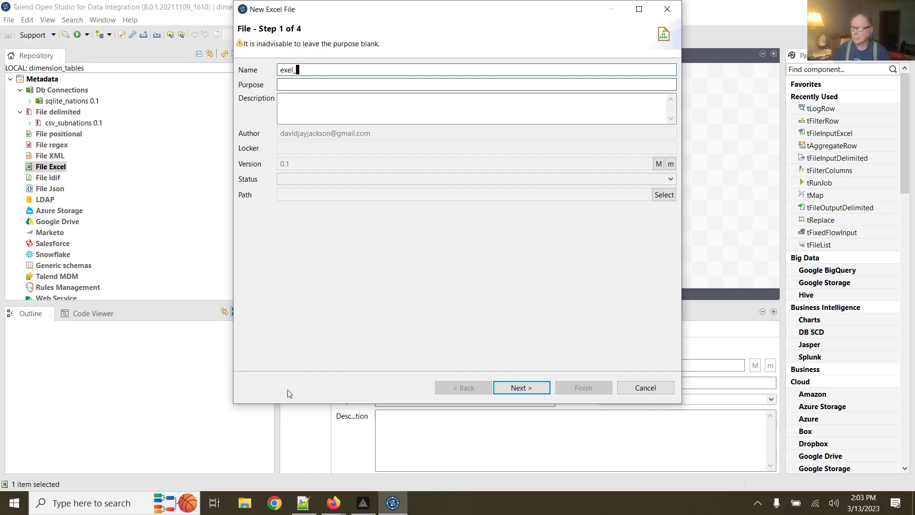
# Look up the available Excel file names in Talend-Open-Studio's data_files folder using File Explorer, and return to the new Excel entry.
pyautogui.click(244, 505)
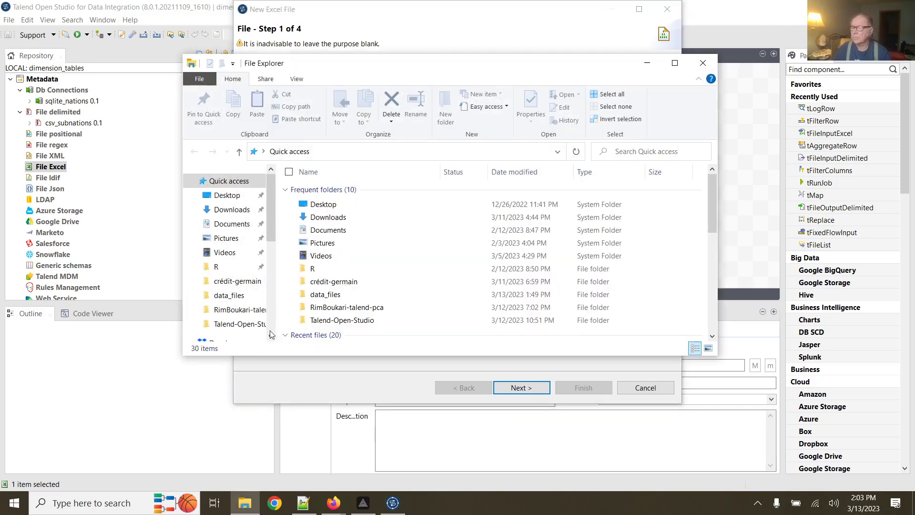
pyautogui.doubleClick(342, 319)
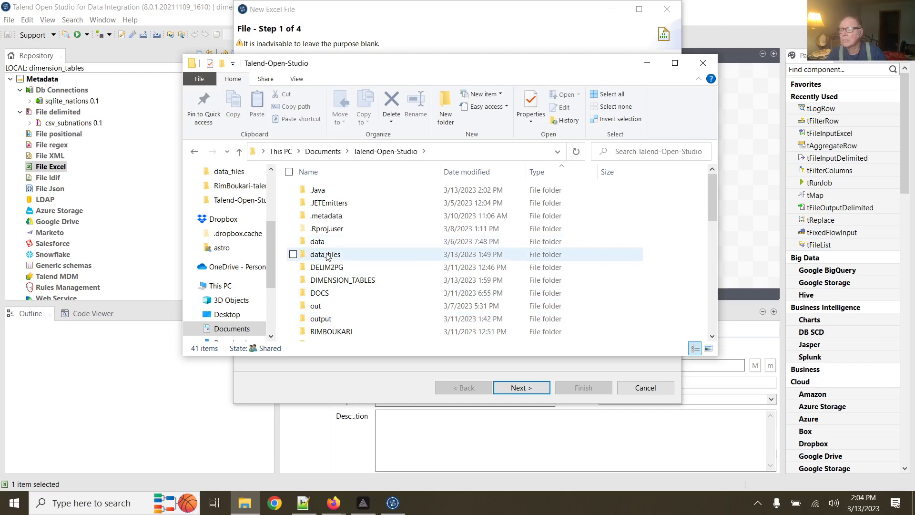
pyautogui.doubleClick(328, 255)
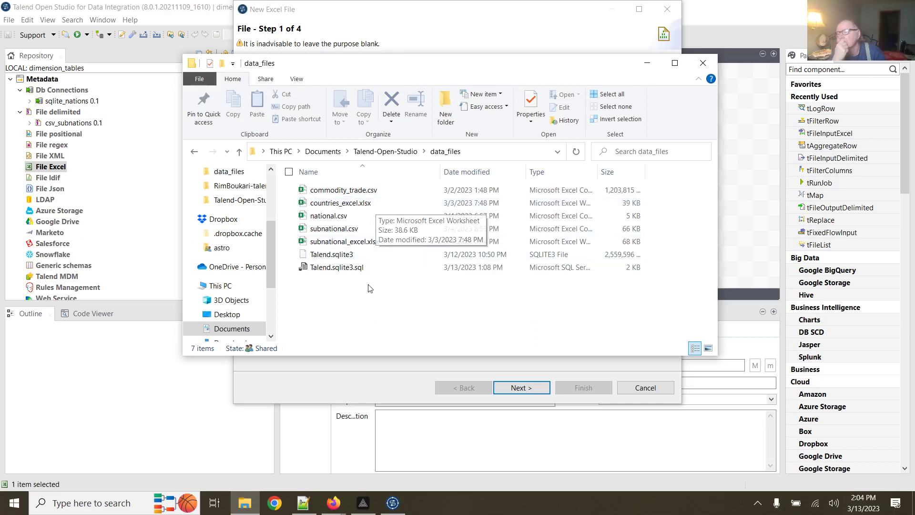
pyautogui.click(366, 369)
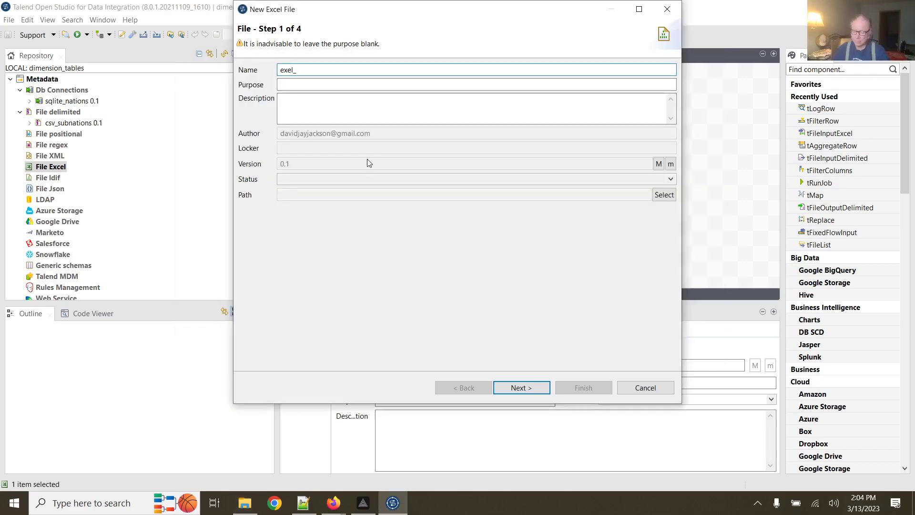
# Correct the Excel entry's name to excel_countries and proceed to its file settings.
pyautogui.press('BackSpace')
pyautogui.press('BackSpace')
pyautogui.press('BackSpace')
pyautogui.press('BackSpace')
pyautogui.write('xce')
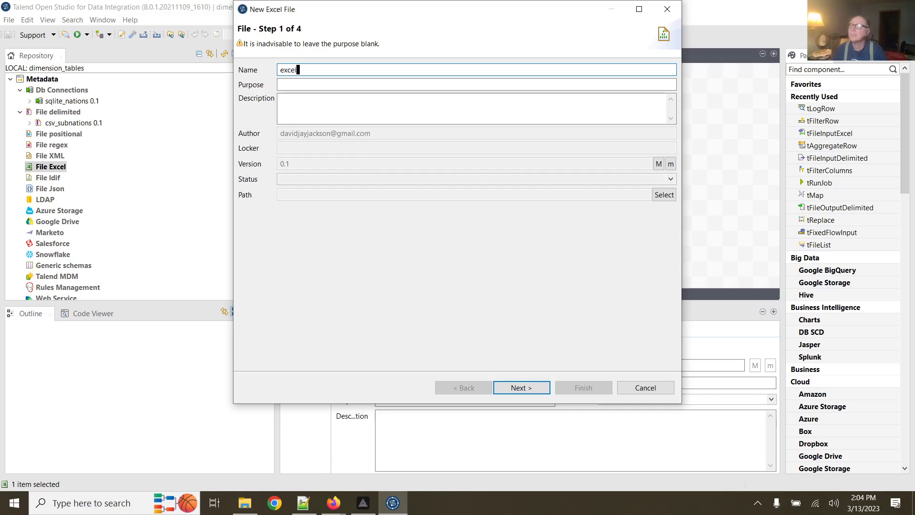
pyautogui.write('l_count')
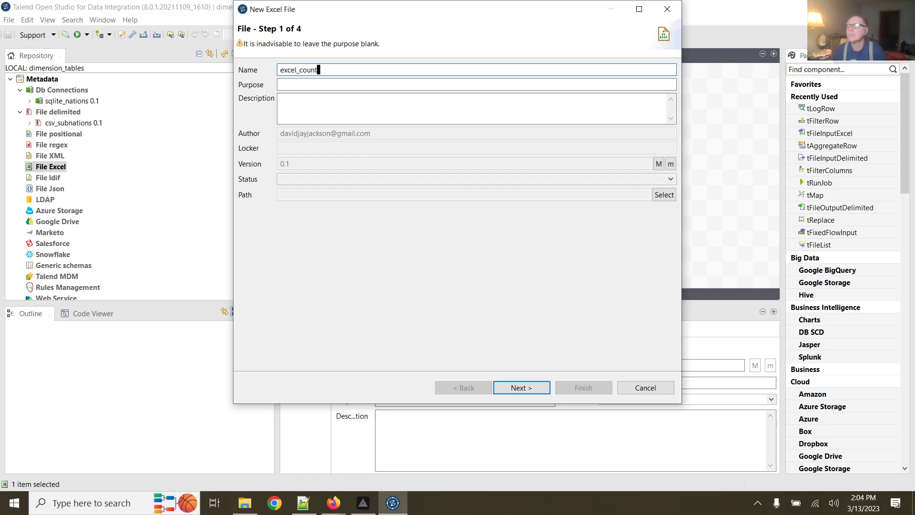
pyautogui.write('ries')
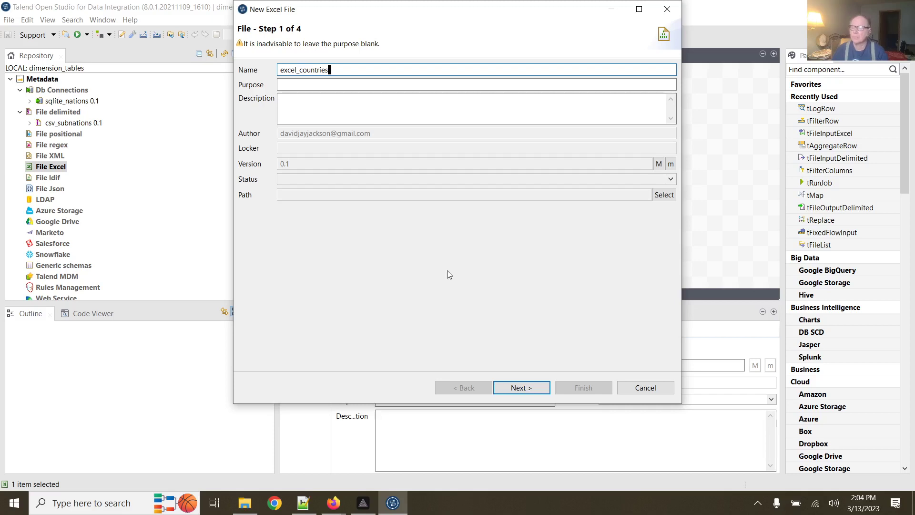
pyautogui.click(507, 388)
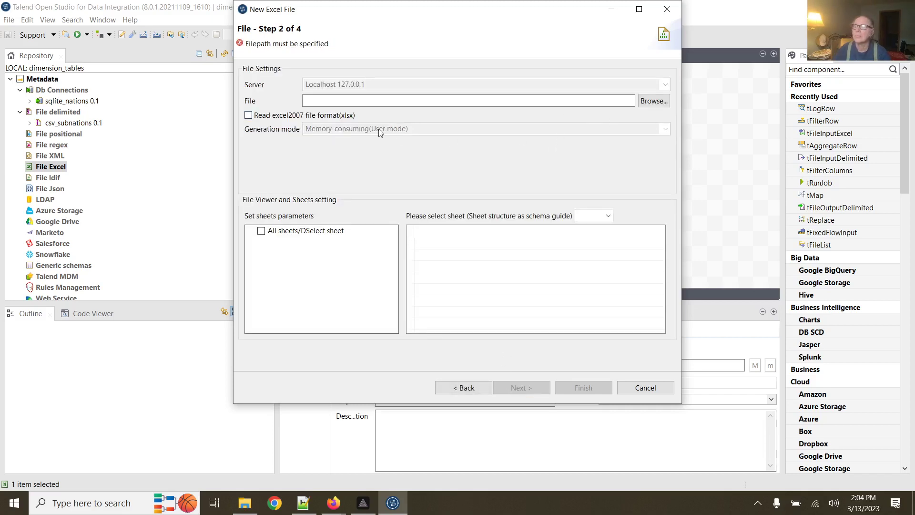
# Enable Excel 2007 (xlsx) reading, load countries_excel.xlsx from data_files, include the countries sheet, and proceed to the parse settings.
pyautogui.click(249, 115)
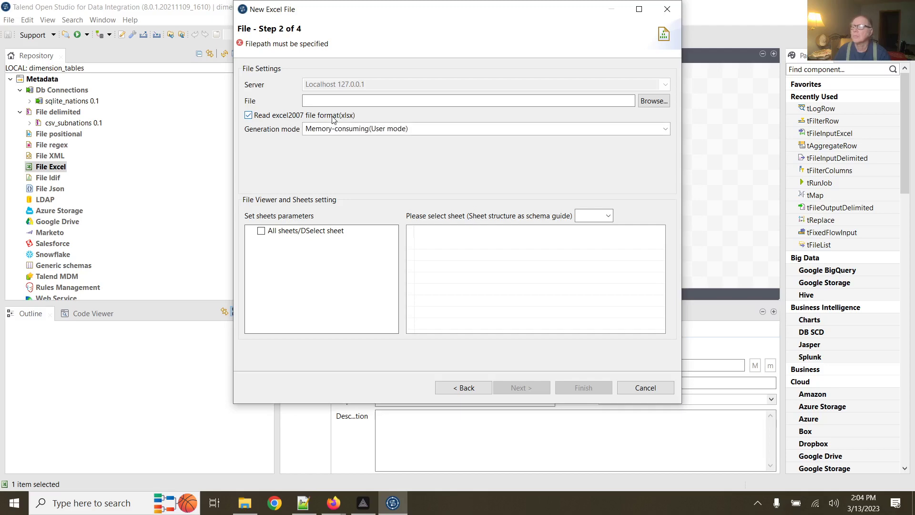
pyautogui.click(653, 100)
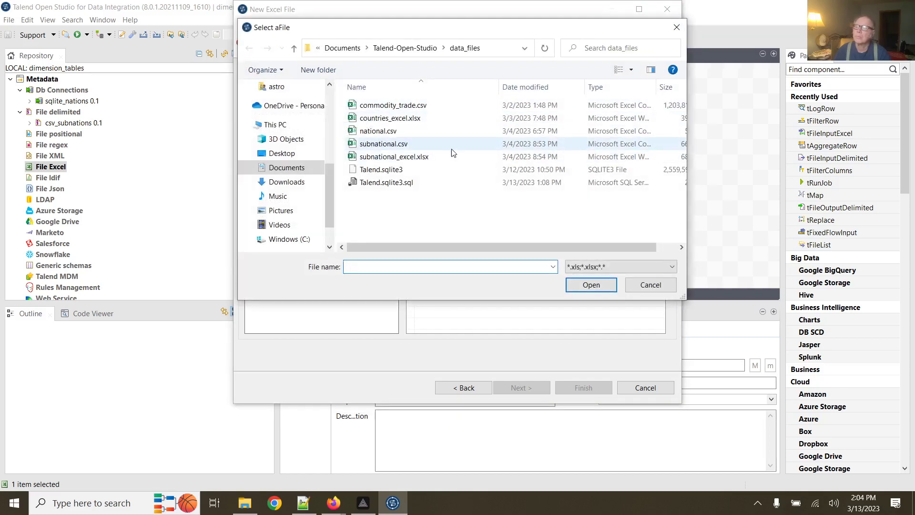
pyautogui.click(401, 118)
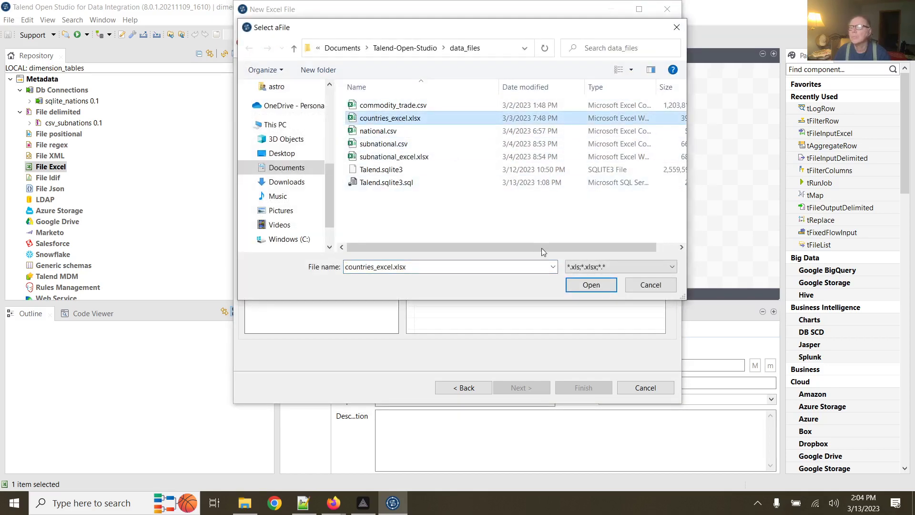
pyautogui.click(578, 284)
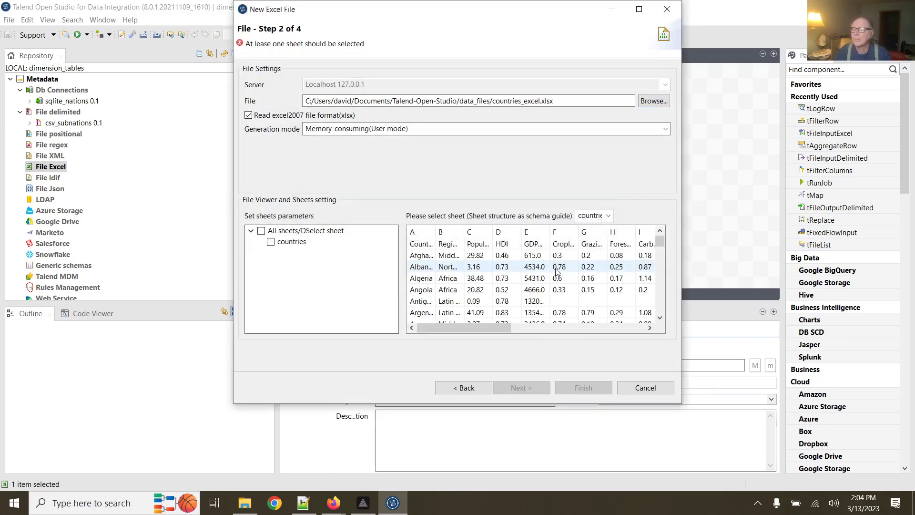
pyautogui.click(272, 243)
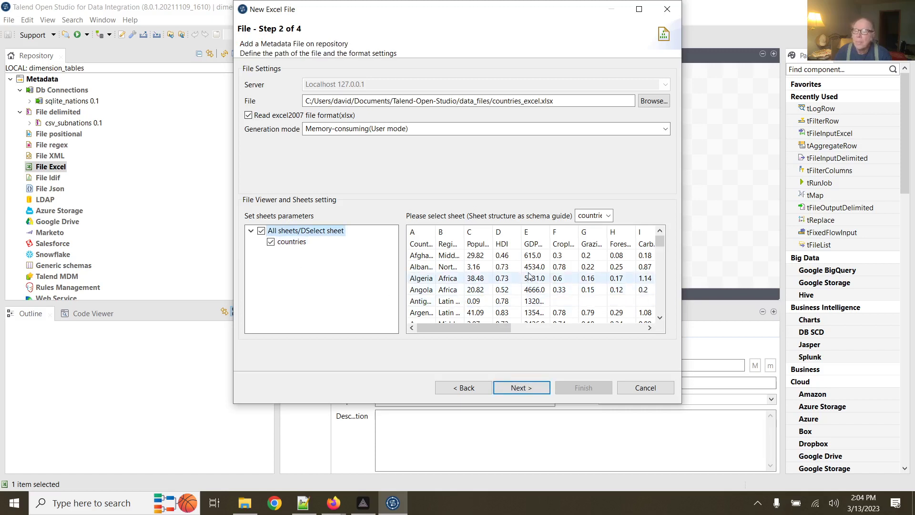
pyautogui.click(526, 388)
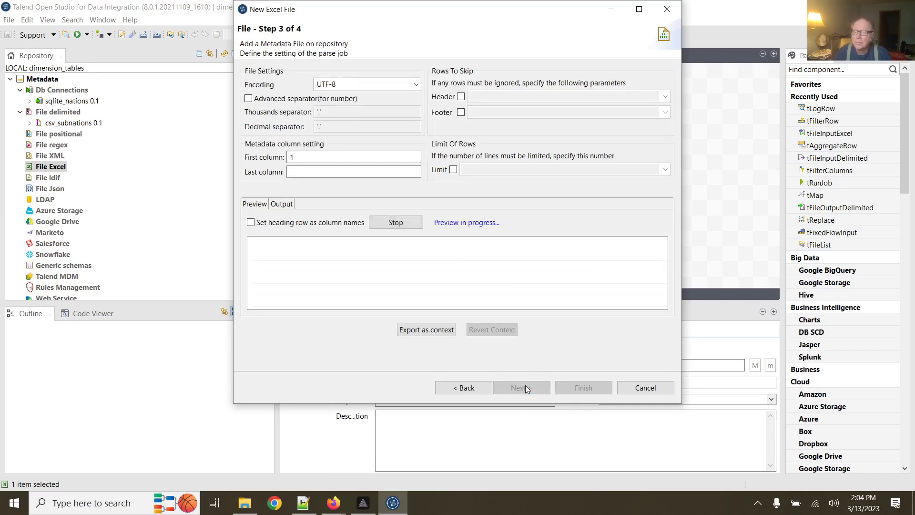
# Use the heading row as column names, finish excel_countries with its proposed schema, and expand File Excel in the repository.
pyautogui.click(251, 223)
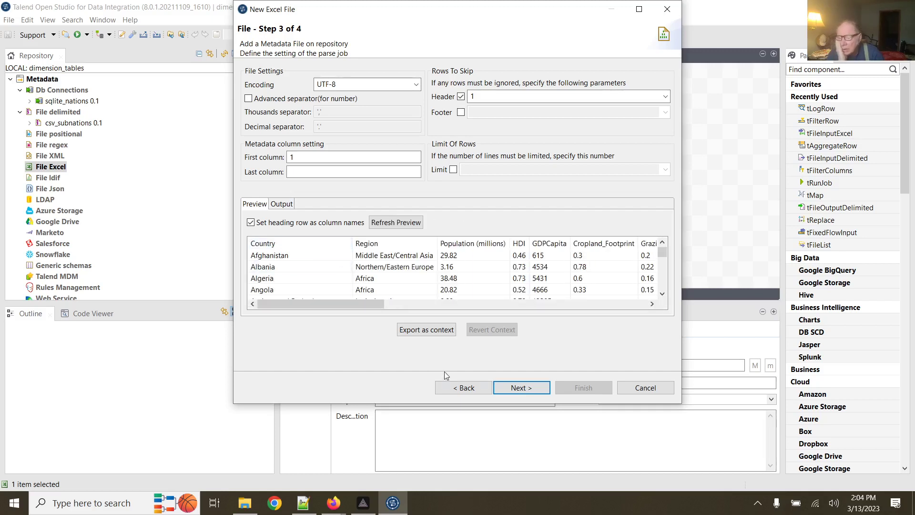
pyautogui.click(515, 386)
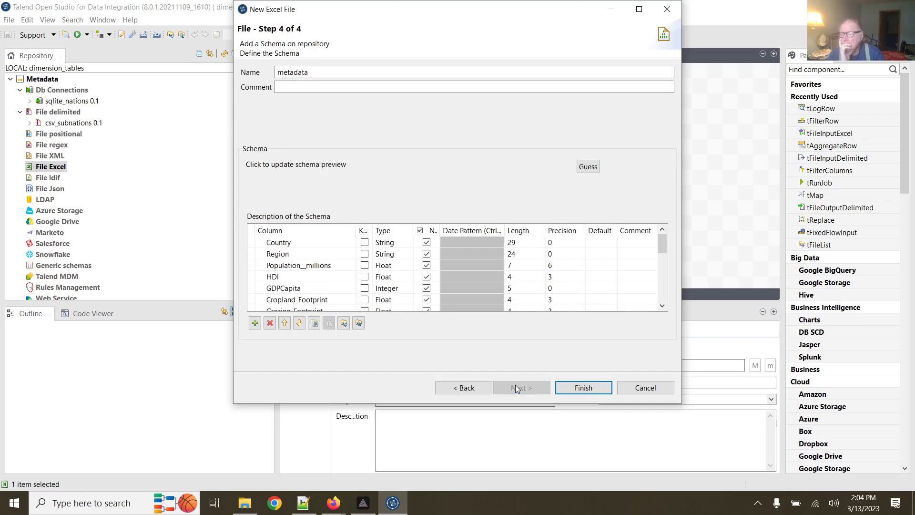
pyautogui.click(579, 387)
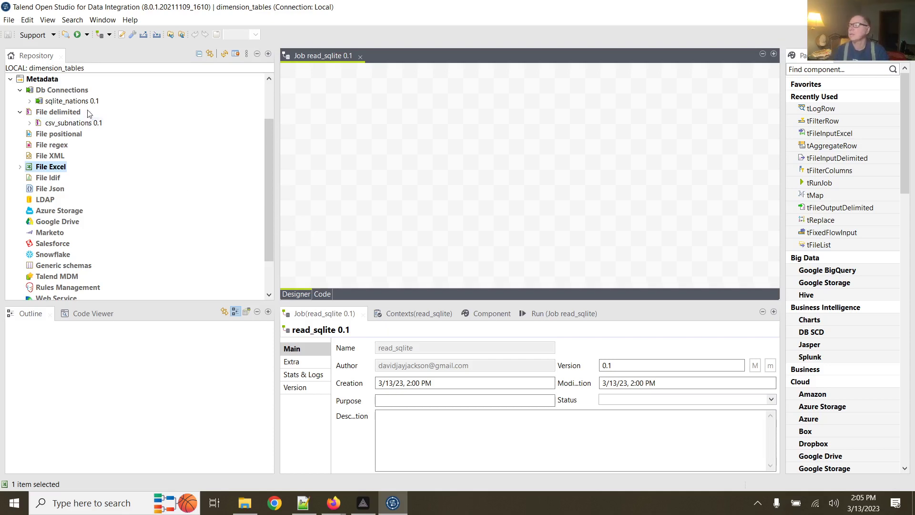
pyautogui.click(21, 168)
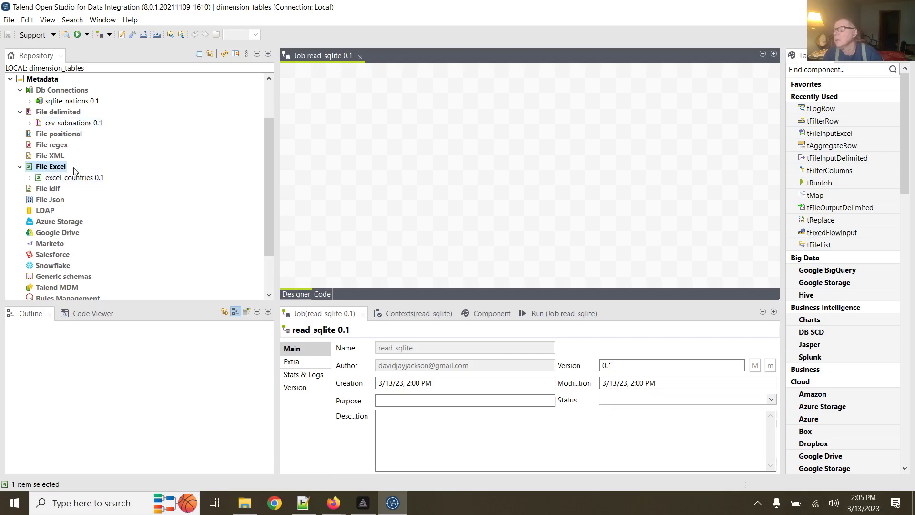
# Create a File delimited metadata entry named csv_commodity_trades and proceed to its file settings.
pyautogui.click(77, 113)
pyautogui.rightClick(76, 116)
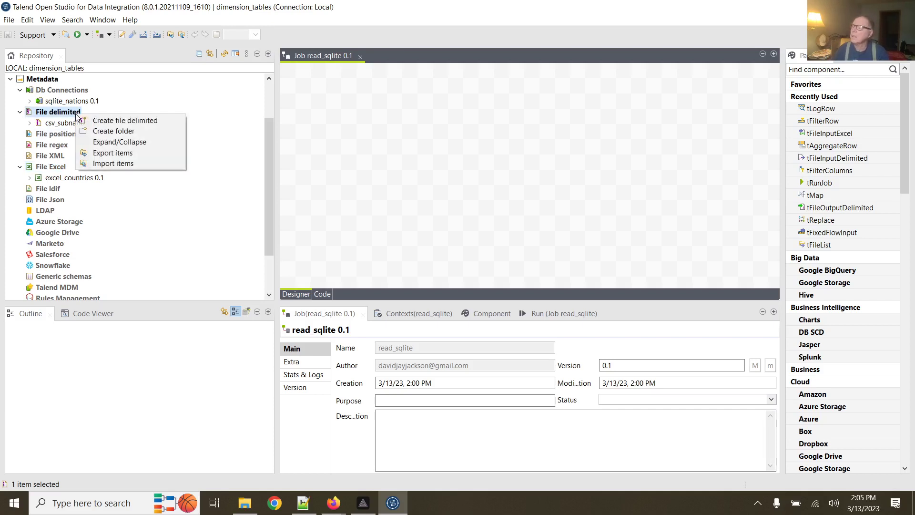
pyautogui.click(112, 120)
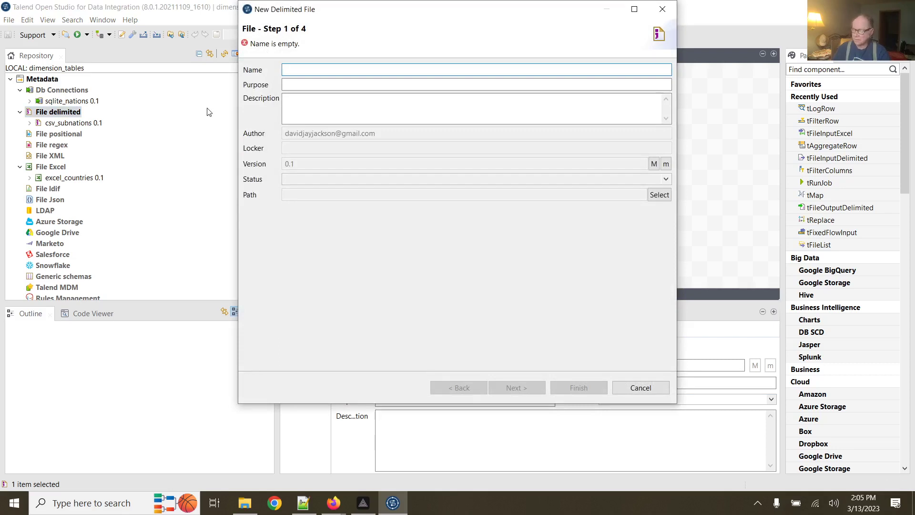
pyautogui.write('csv)')
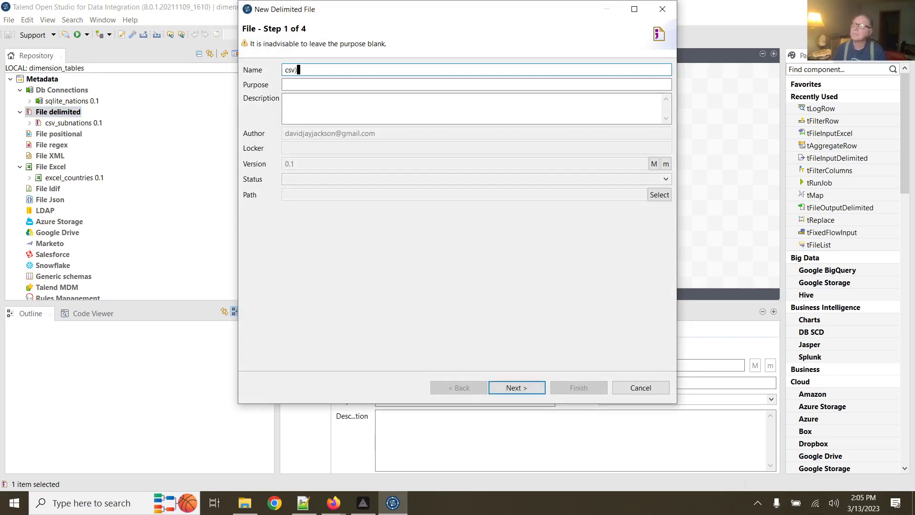
pyautogui.write('domm')
pyautogui.press('BackSpace')
pyautogui.press('BackSpace')
pyautogui.press('BackSpace')
pyautogui.press('BackSpace')
pyautogui.write('commi')
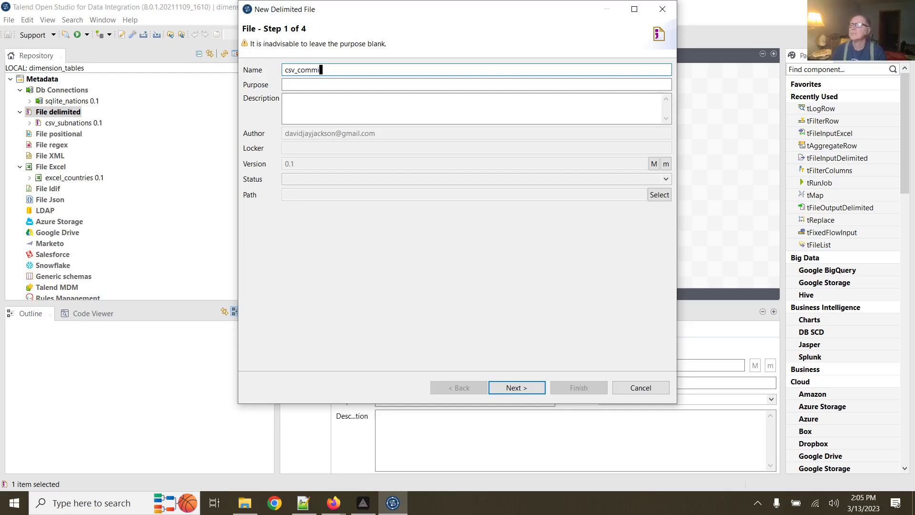
pyautogui.write('dodity_trades')
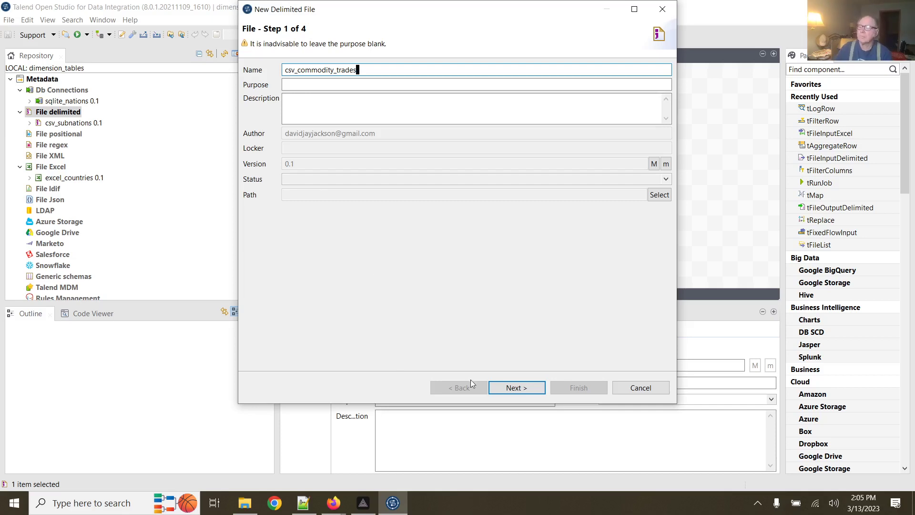
pyautogui.click(514, 387)
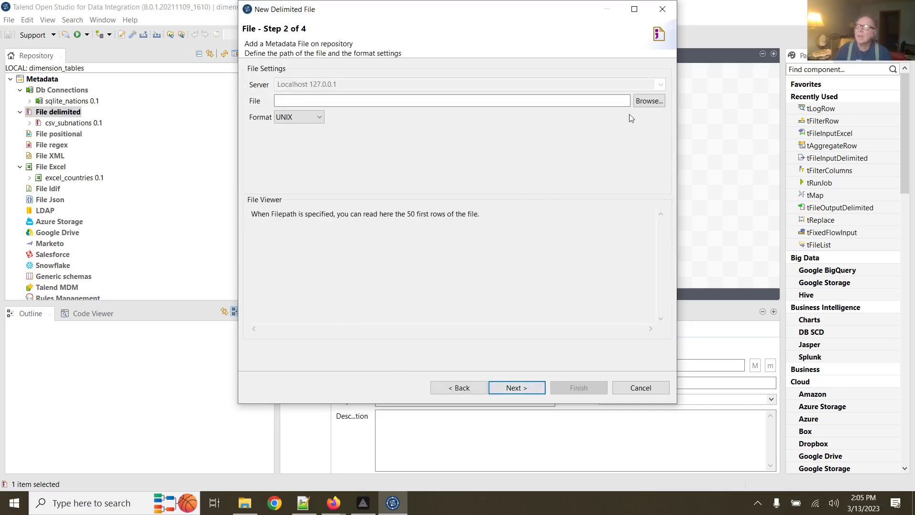
# Load commodity_trade.csv from data_files, set its format to WINDOWS, and proceed to the parse settings.
pyautogui.click(649, 101)
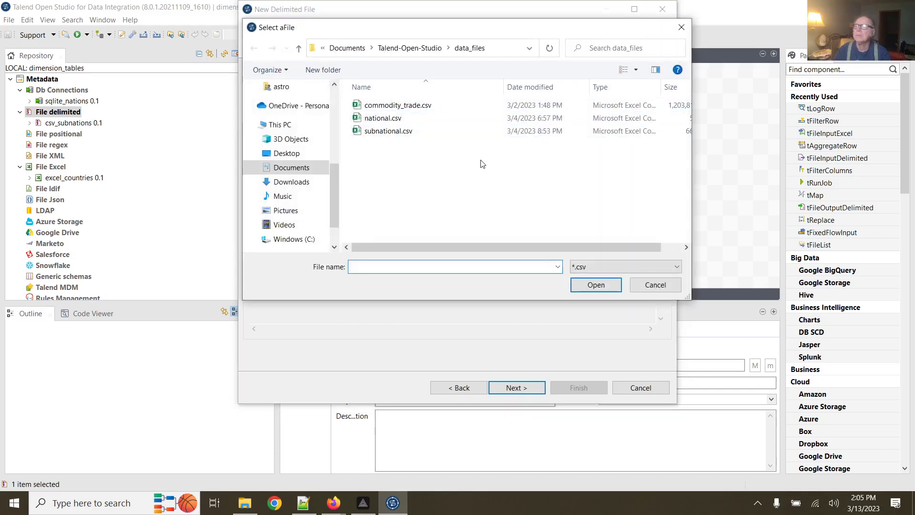
pyautogui.click(407, 106)
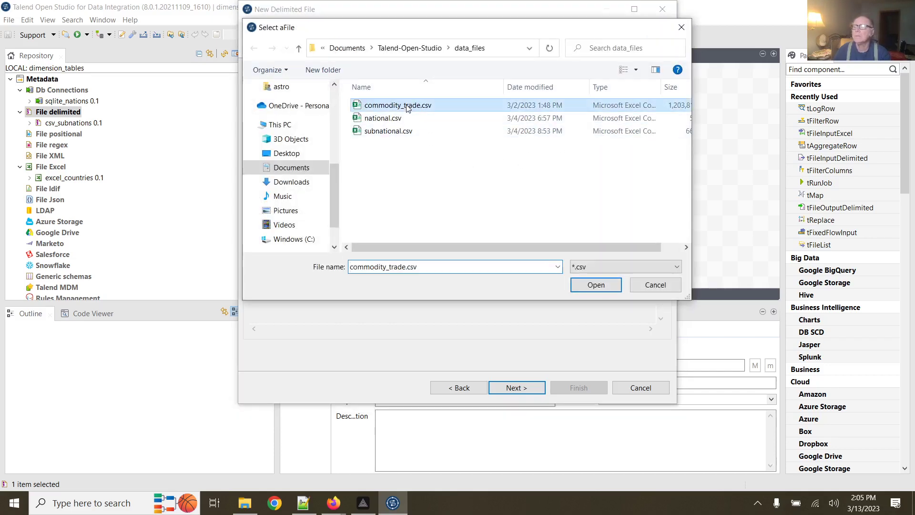
pyautogui.click(595, 286)
pyautogui.click(298, 117)
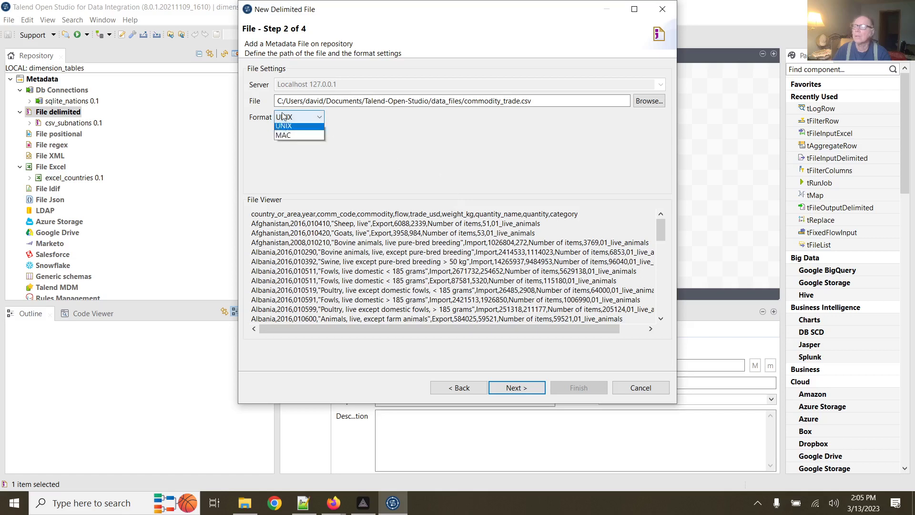
pyautogui.click(295, 130)
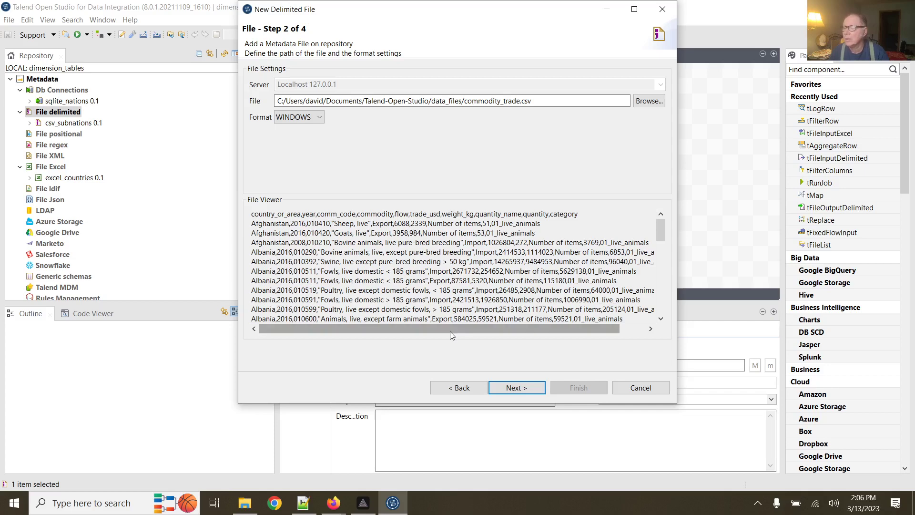
pyautogui.click(512, 389)
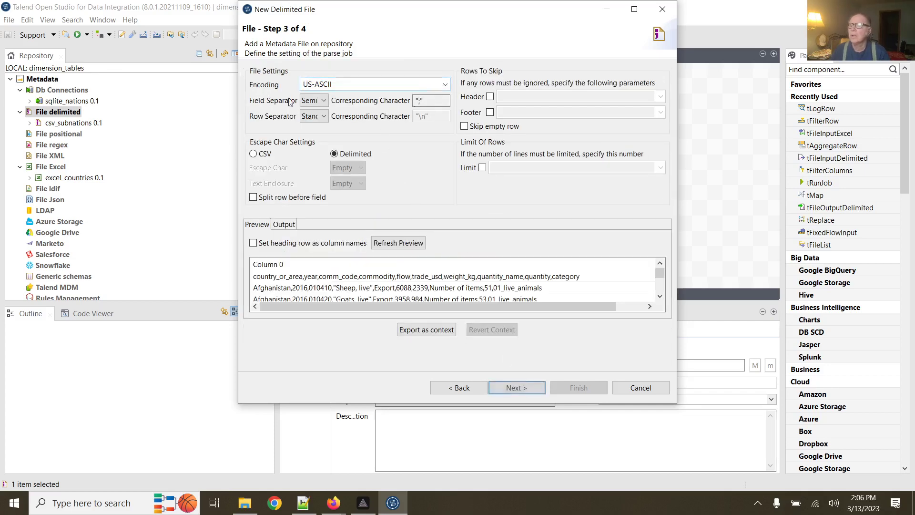
# Set the field separator to comma and use CSV escape settings with an escaped double quote as text enclosure.
pyautogui.click(308, 101)
pyautogui.click(312, 121)
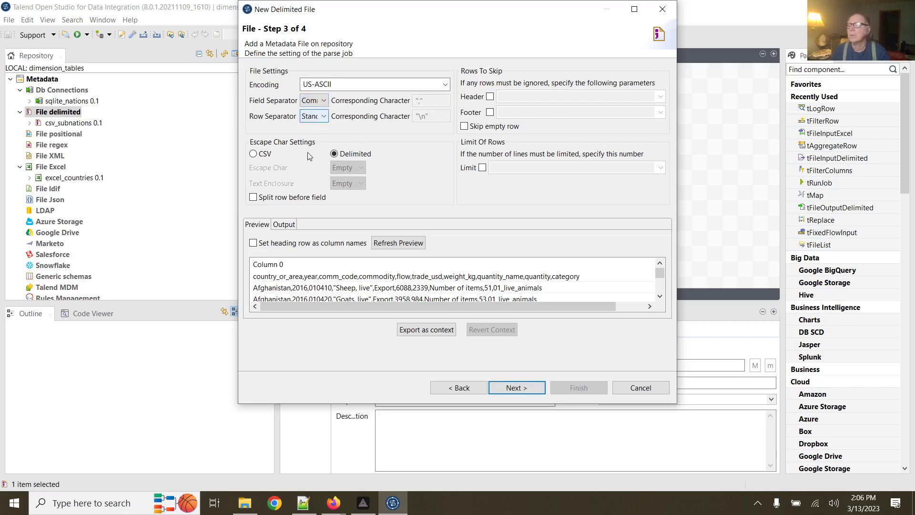
pyautogui.click(253, 153)
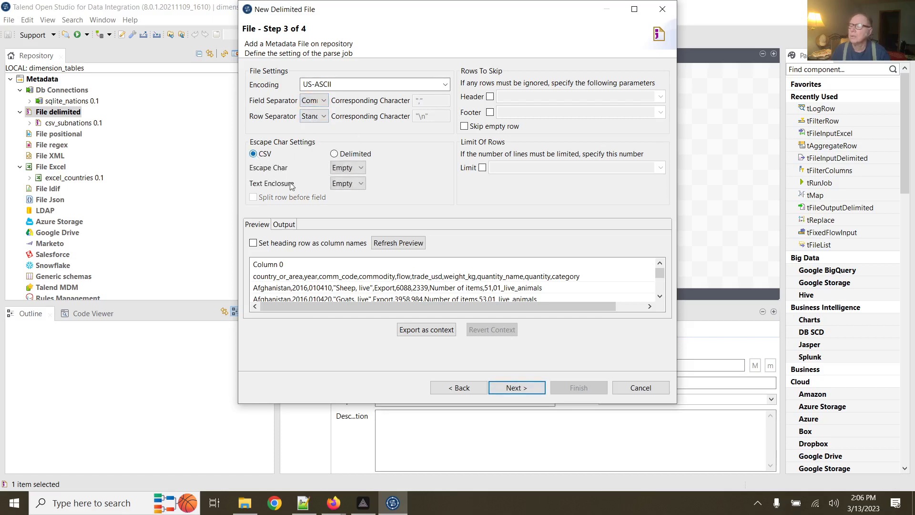
pyautogui.click(358, 184)
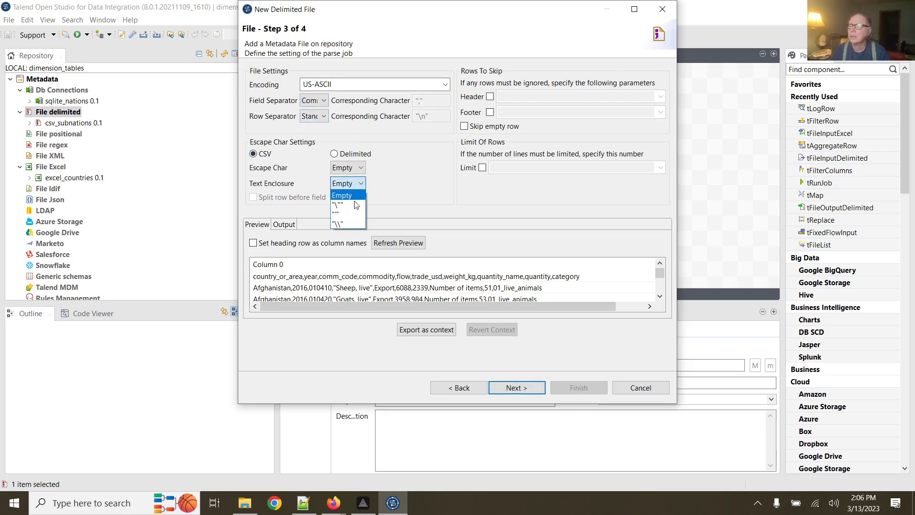
pyautogui.click(354, 205)
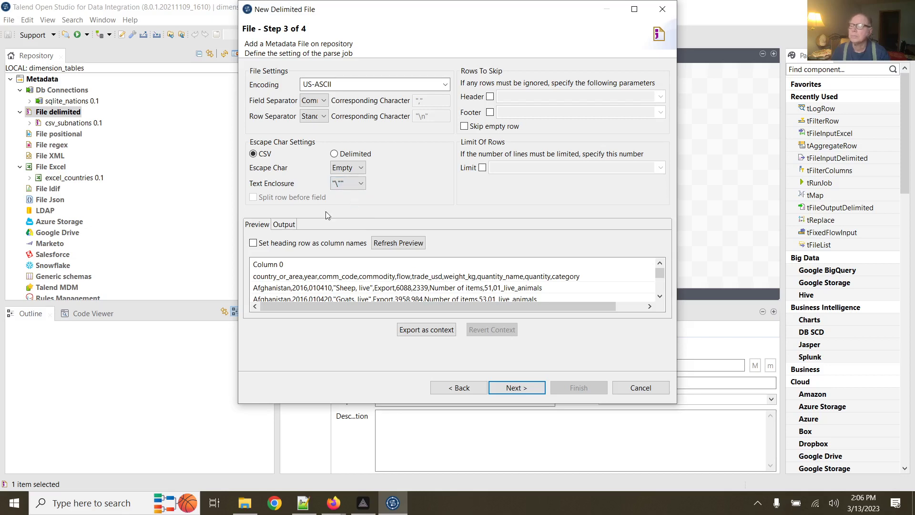
# Use the heading row as column names, refresh the preview, and proceed to the schema definition.
pyautogui.click(287, 243)
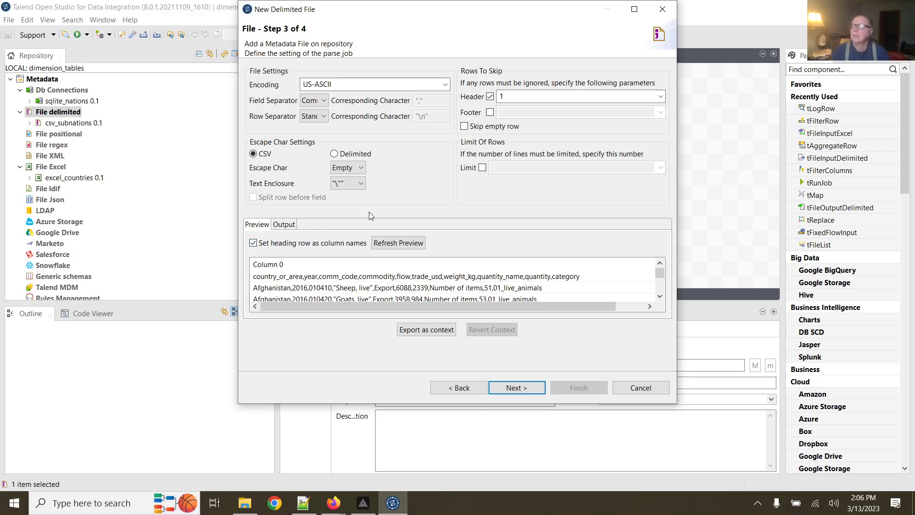
pyautogui.click(389, 244)
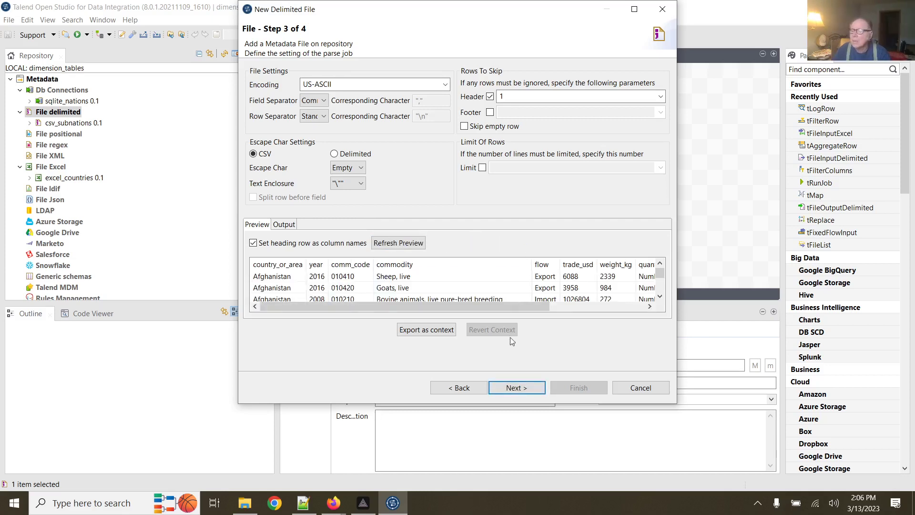
pyautogui.click(504, 389)
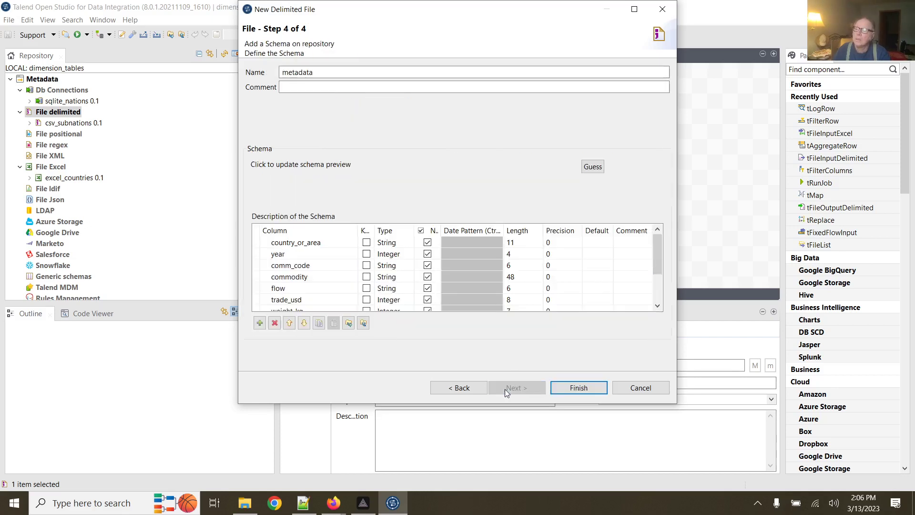
# Name the schema schemaCommodity and finish the csv_commodity_trades entry with its proposed columns.
pyautogui.click(284, 72)
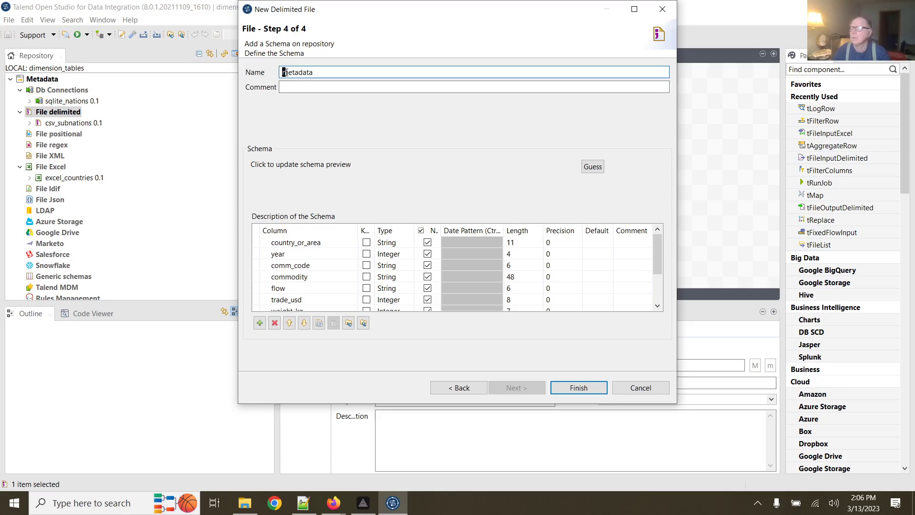
pyautogui.write('ch')
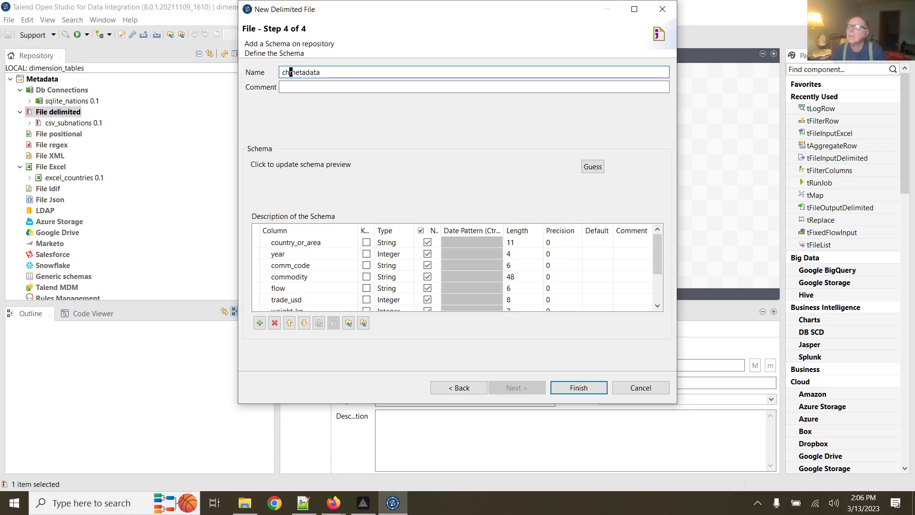
pyautogui.press('Home')
pyautogui.write('sch')
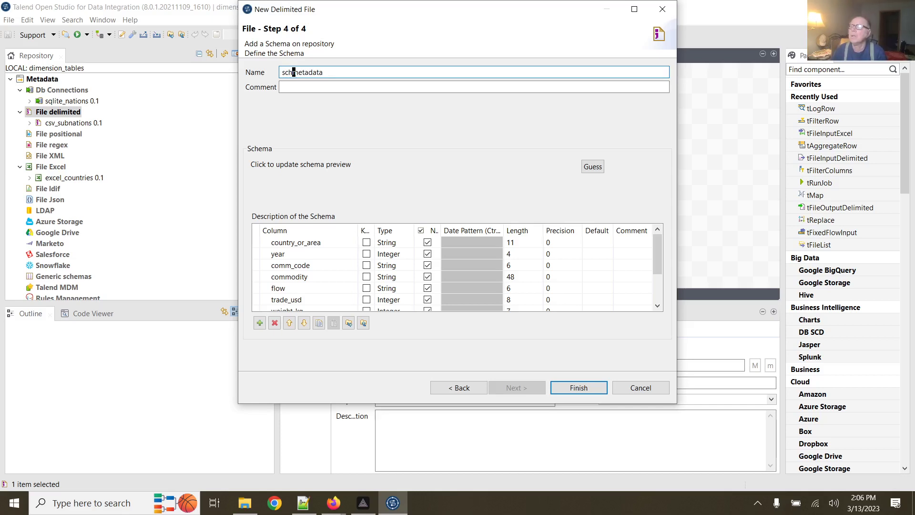
pyautogui.write('Scheme')
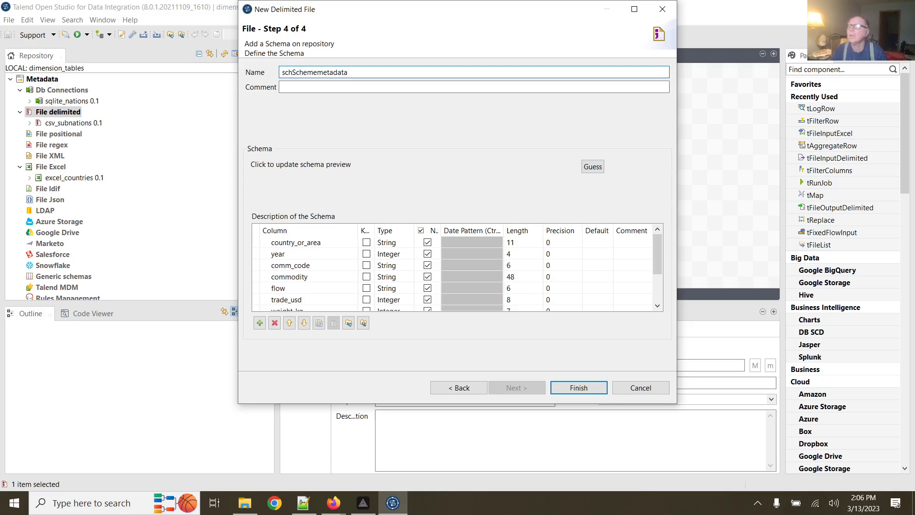
pyautogui.press('BackSpace')
pyautogui.press('BackSpace')
pyautogui.press('BackSpace')
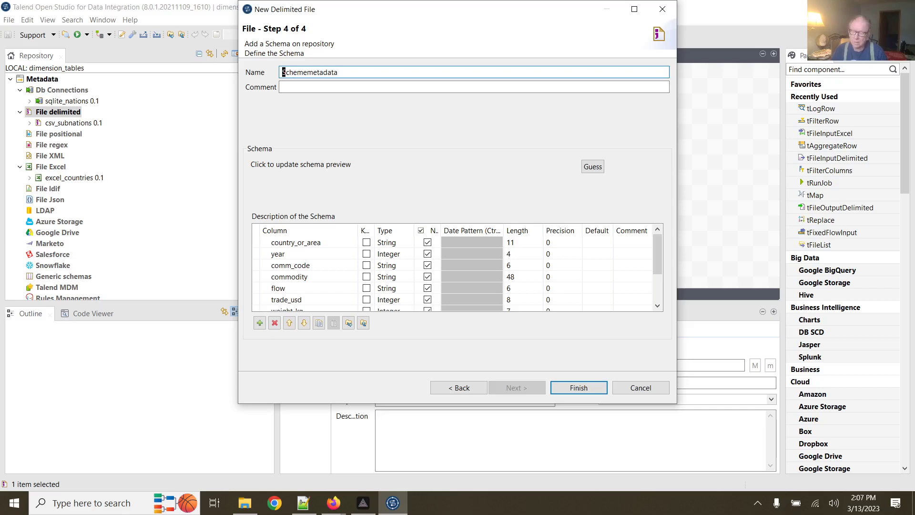
pyautogui.press('Delete')
pyautogui.write('s')
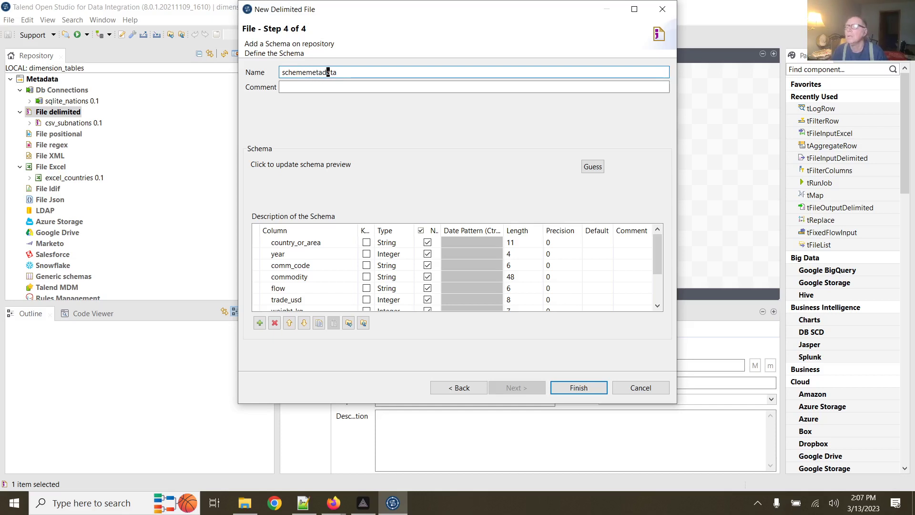
pyautogui.press('BackSpace')
pyautogui.press('BackSpace')
pyautogui.press('BackSpace')
pyautogui.press('BackSpace')
pyautogui.press('BackSpace')
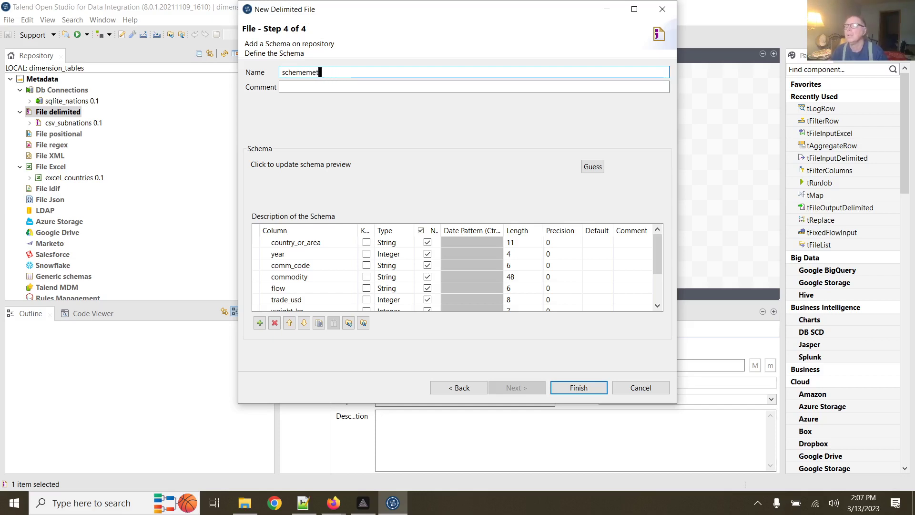
pyautogui.press('BackSpace')
pyautogui.press('BackSpace')
pyautogui.press('BackSpace')
pyautogui.press('BackSpace')
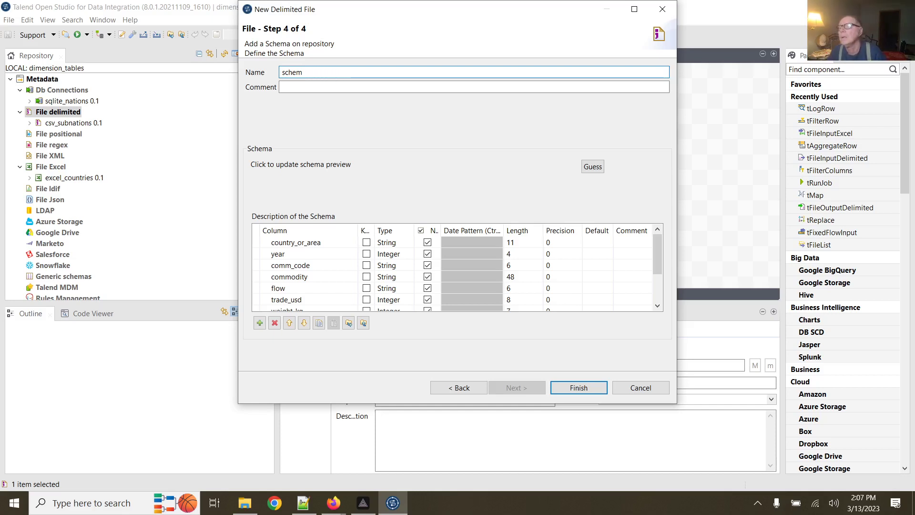
pyautogui.write('a')
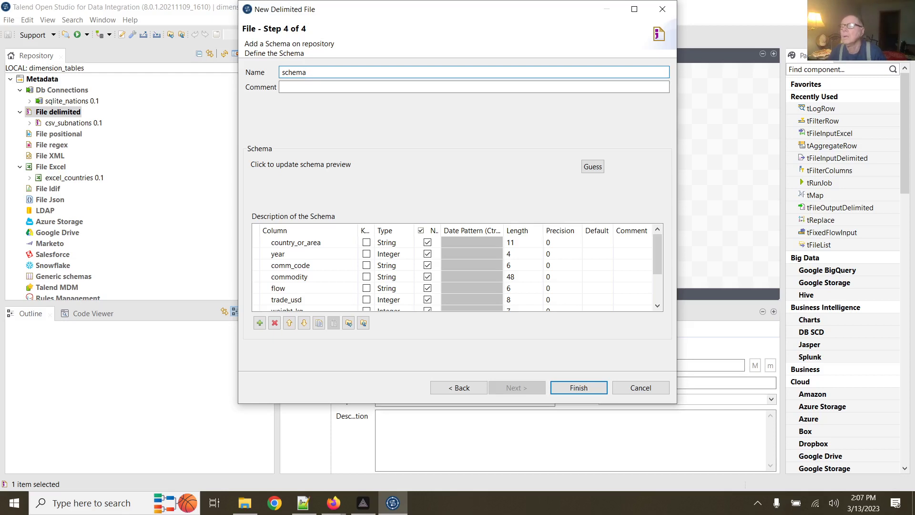
pyautogui.write('Commo')
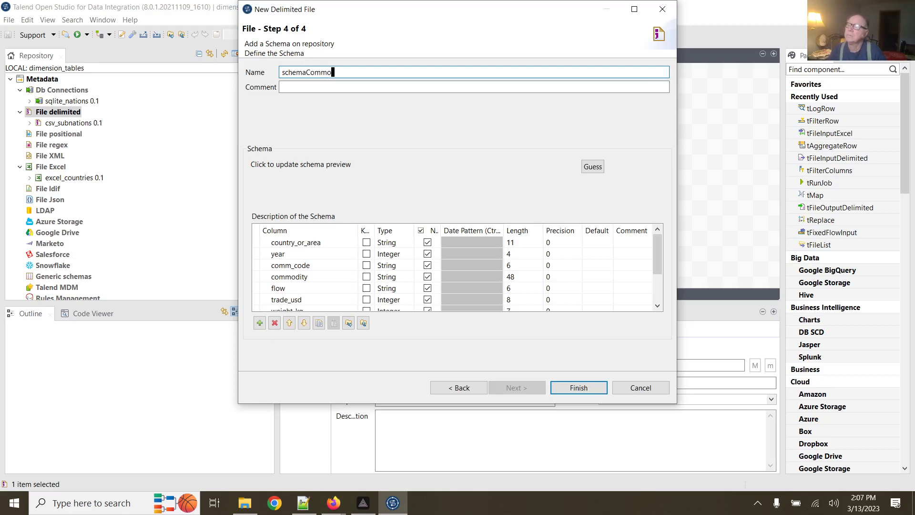
pyautogui.write('dity')
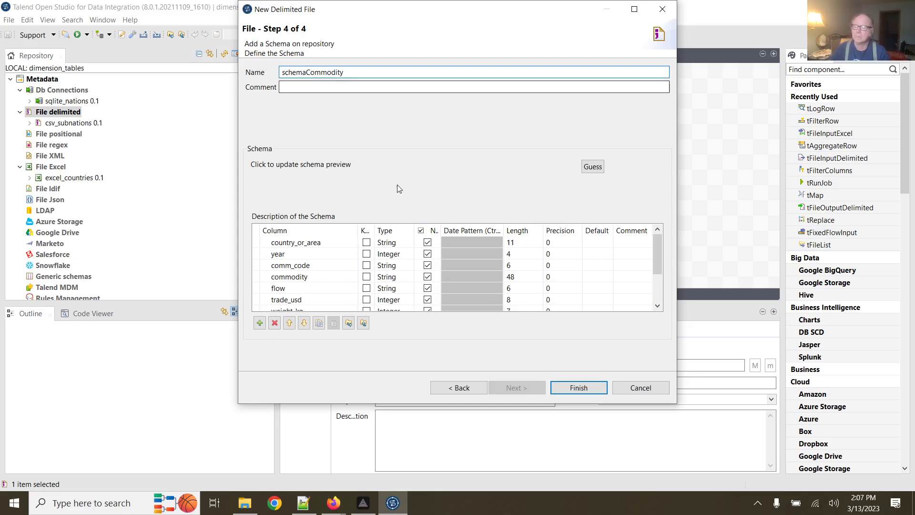
pyautogui.click(567, 390)
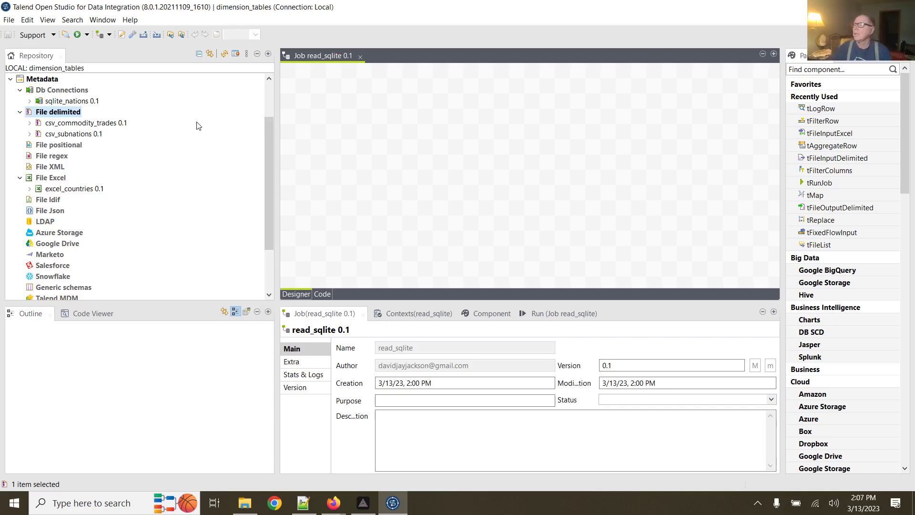
# Try to place the read_sqlite job from Job Designs onto the design canvas.
pyautogui.scroll(2, 198, 126)
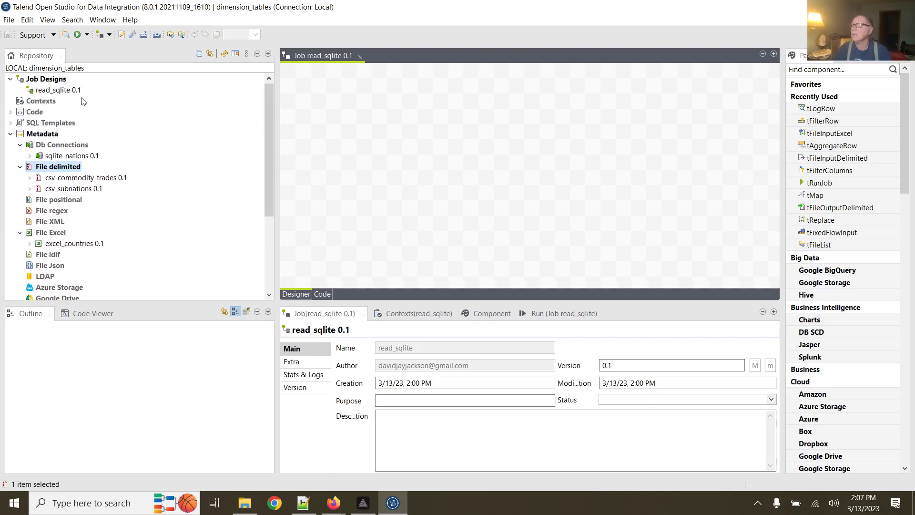
pyautogui.click(71, 91)
pyautogui.moveTo(57, 90); pyautogui.dragTo(362, 129)
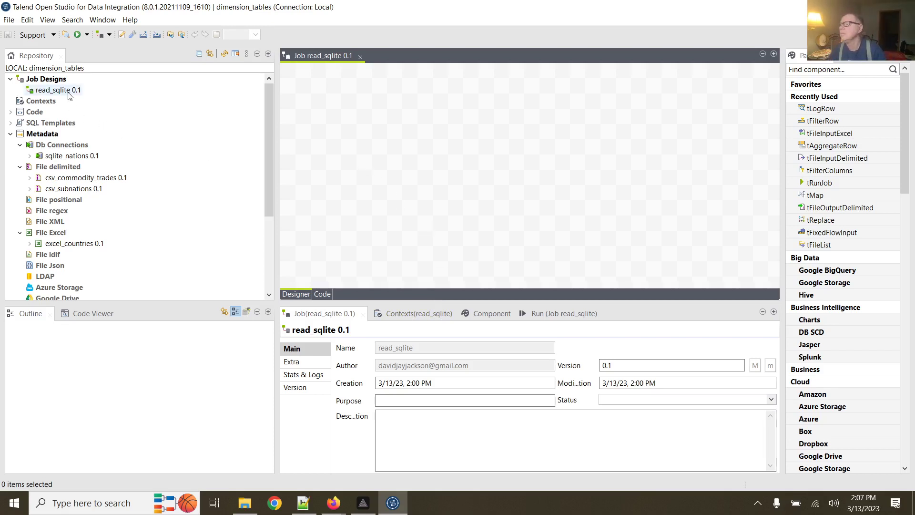
pyautogui.moveTo(69, 96); pyautogui.dragTo(406, 122)
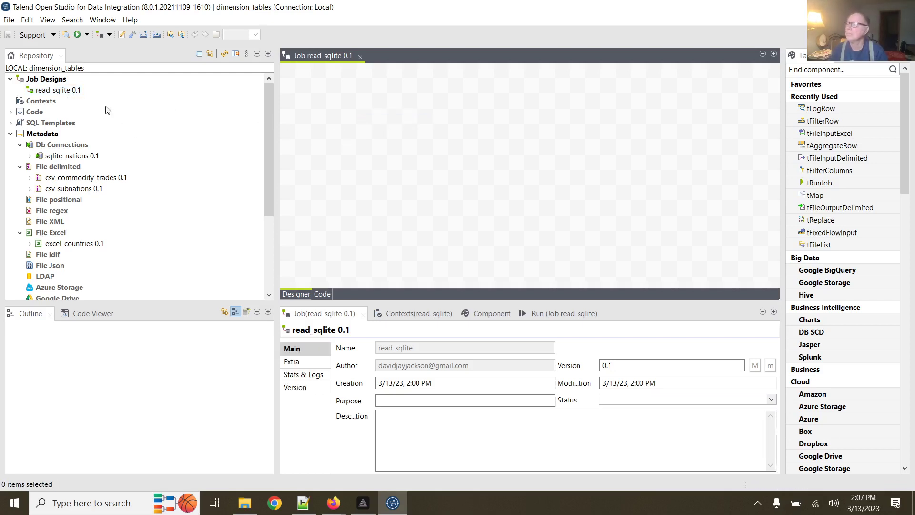
# Place the sqlite_nations connection on the read_sqlite canvas as a tDBInput(SQLite) component and show its component settings.
pyautogui.click(62, 92)
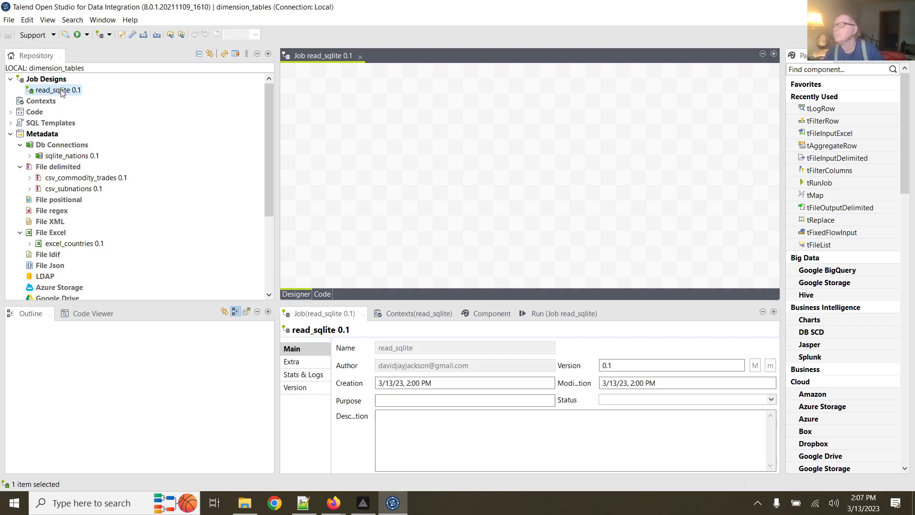
pyautogui.click(30, 156)
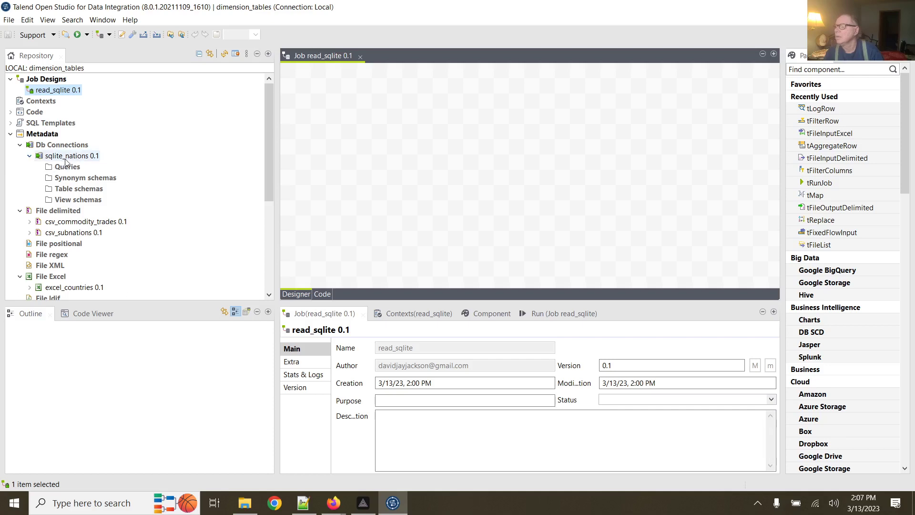
pyautogui.moveTo(71, 160); pyautogui.dragTo(355, 133)
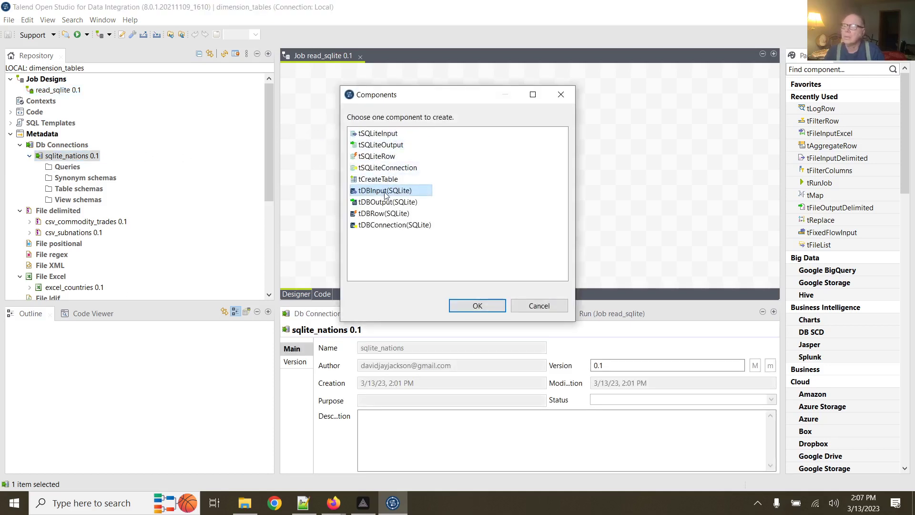
pyautogui.click(463, 308)
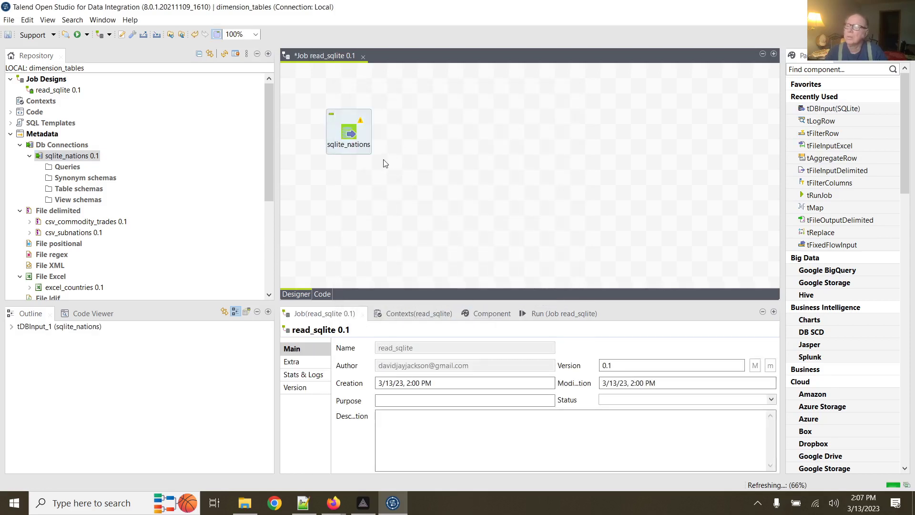
pyautogui.click(493, 310)
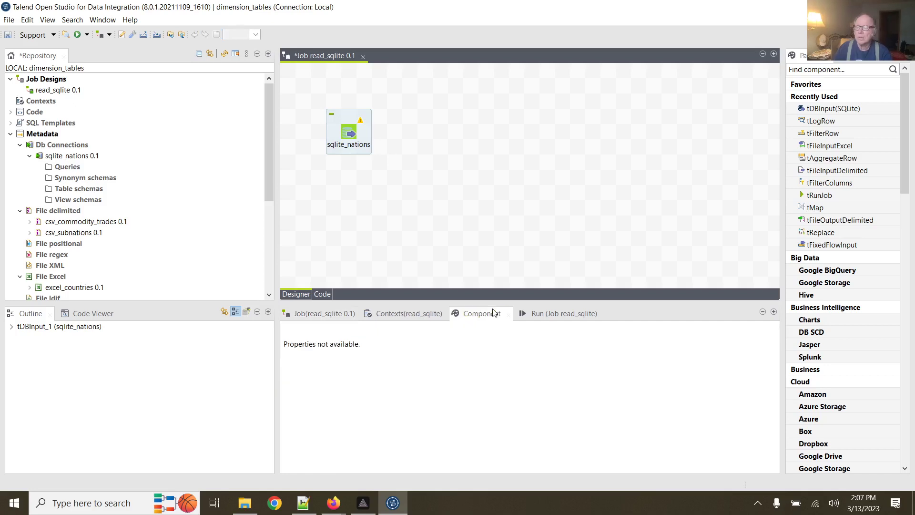
pyautogui.click(347, 138)
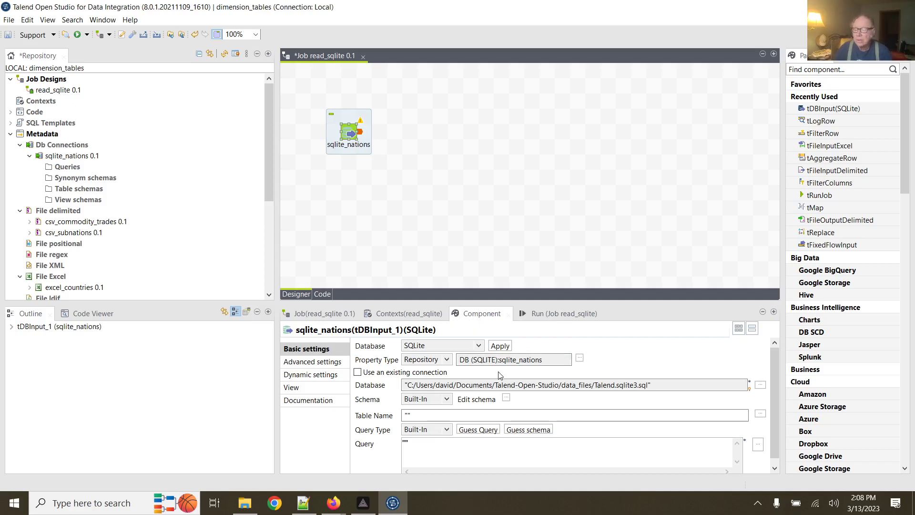
pyautogui.click(507, 398)
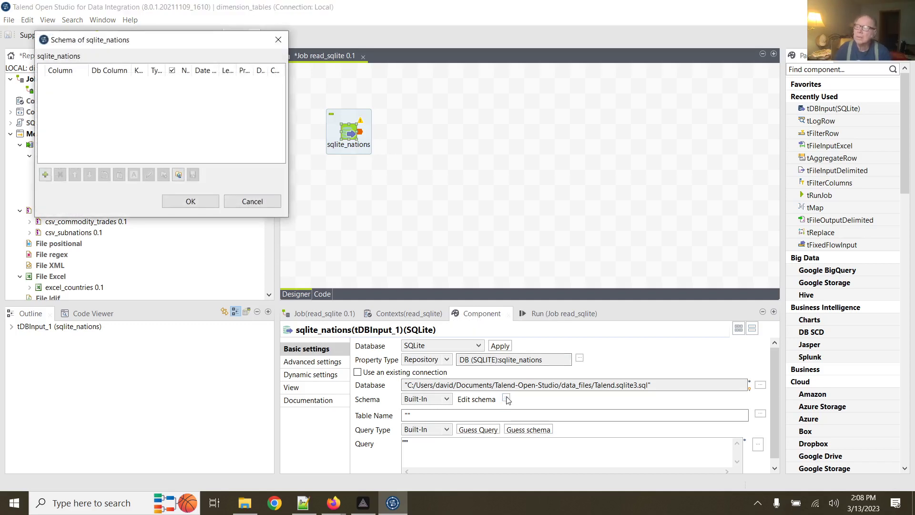
pyautogui.click(45, 175)
pyautogui.click(45, 174)
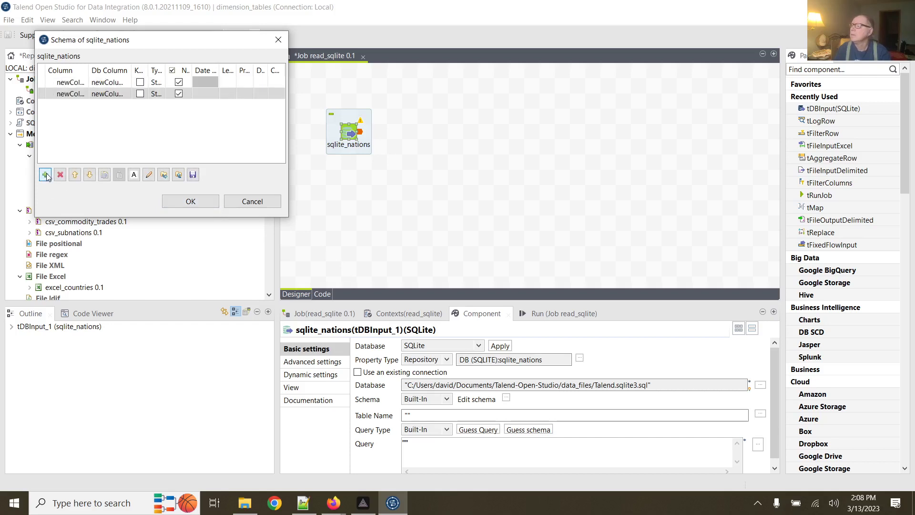
pyautogui.click(45, 175)
pyautogui.click(45, 174)
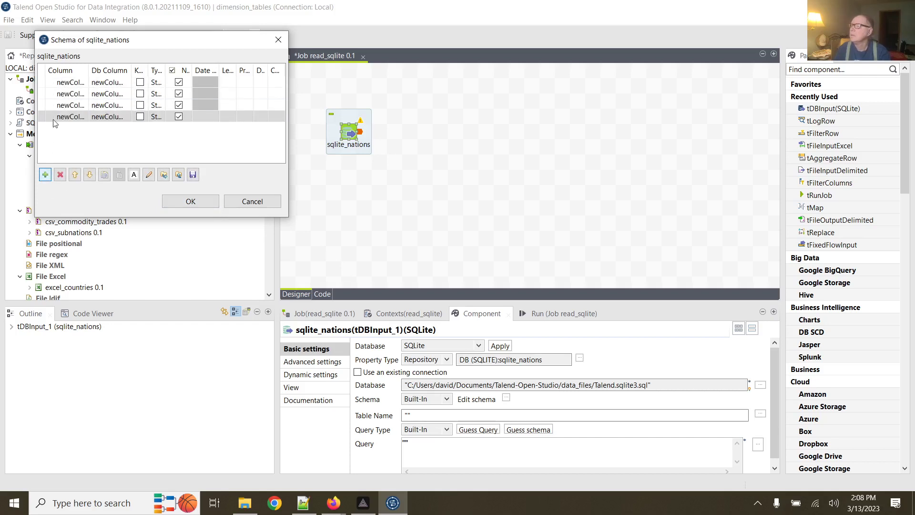
pyautogui.click(62, 83)
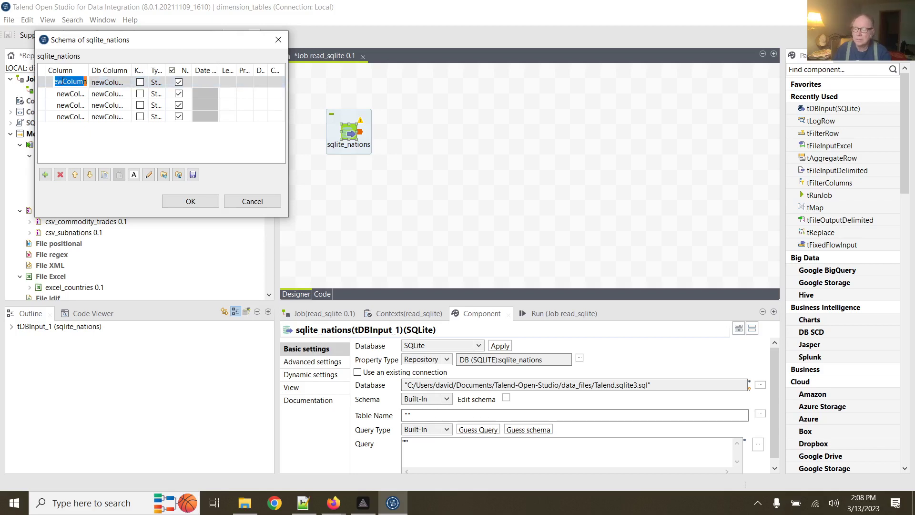
pyautogui.click(239, 203)
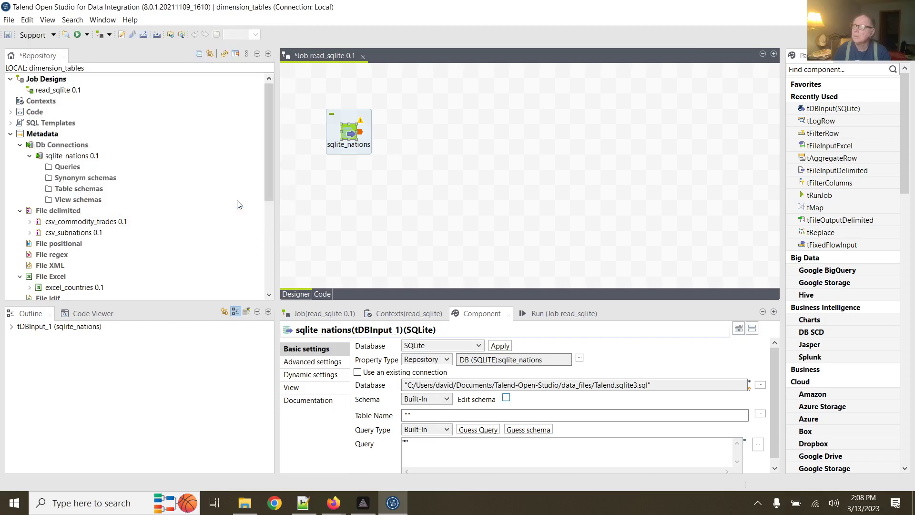
pyautogui.click(74, 95)
pyautogui.rightClick(70, 96)
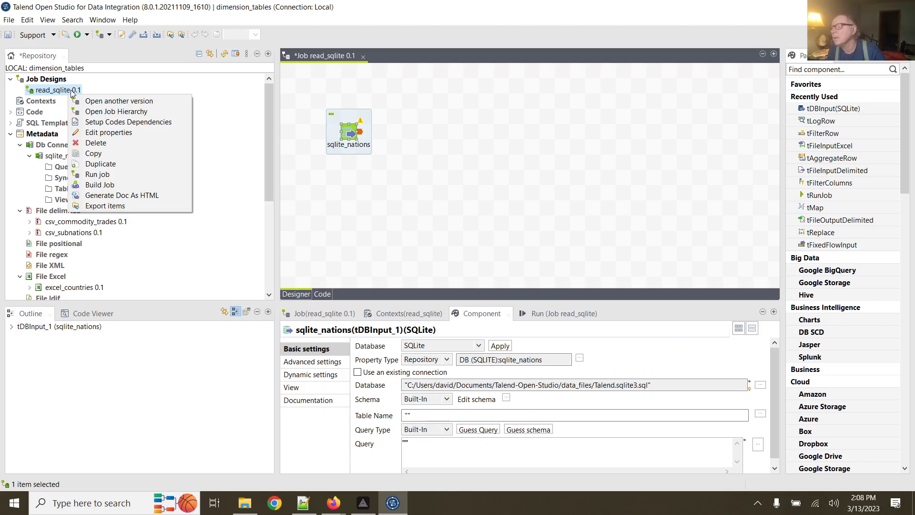
pyautogui.click(206, 114)
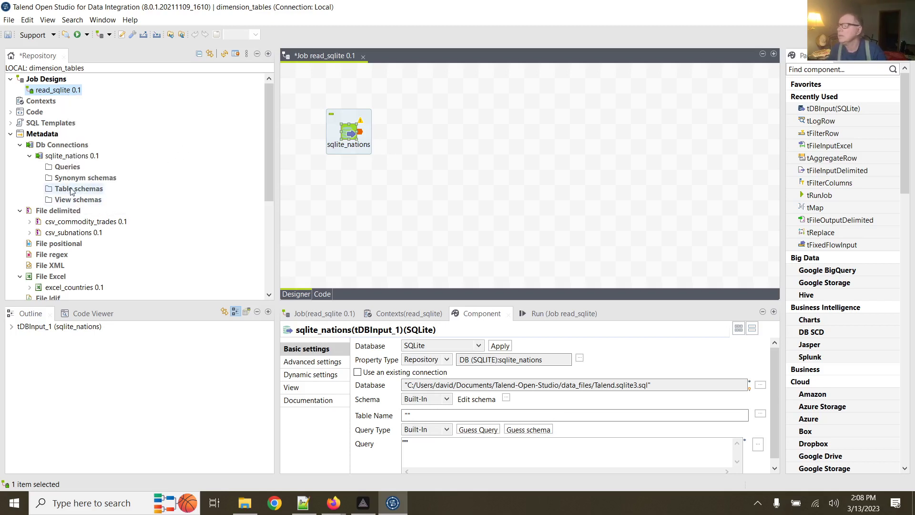
# Try to retrieve the schema of the sqlite_nations connection using the name filter for all objects, and check the connection.
pyautogui.rightClick(56, 160)
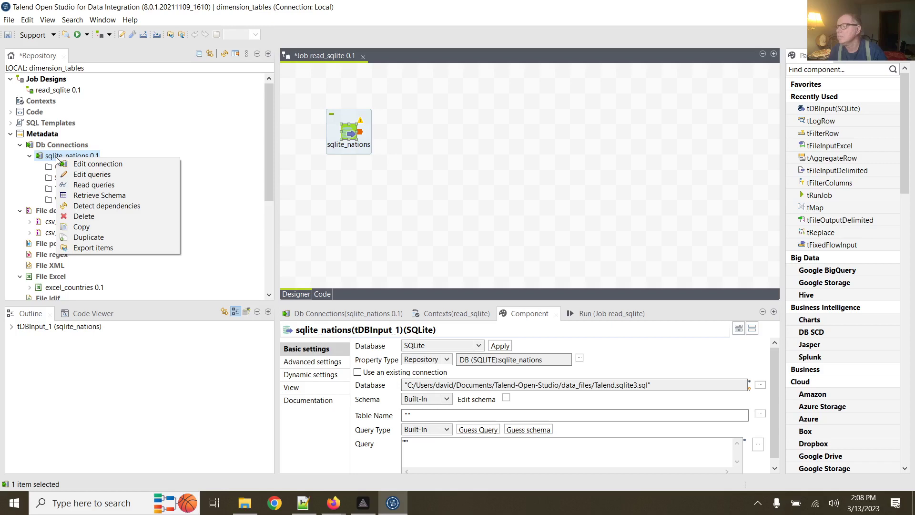
pyautogui.click(81, 195)
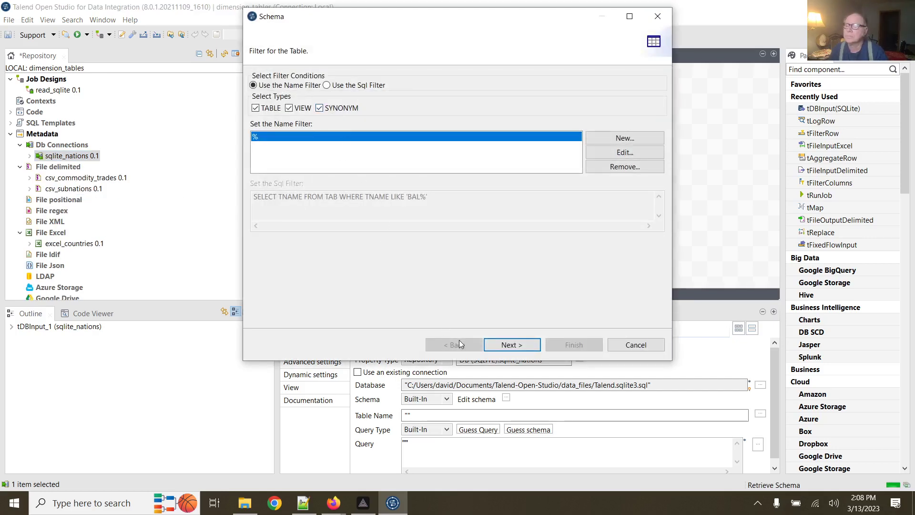
pyautogui.click(512, 344)
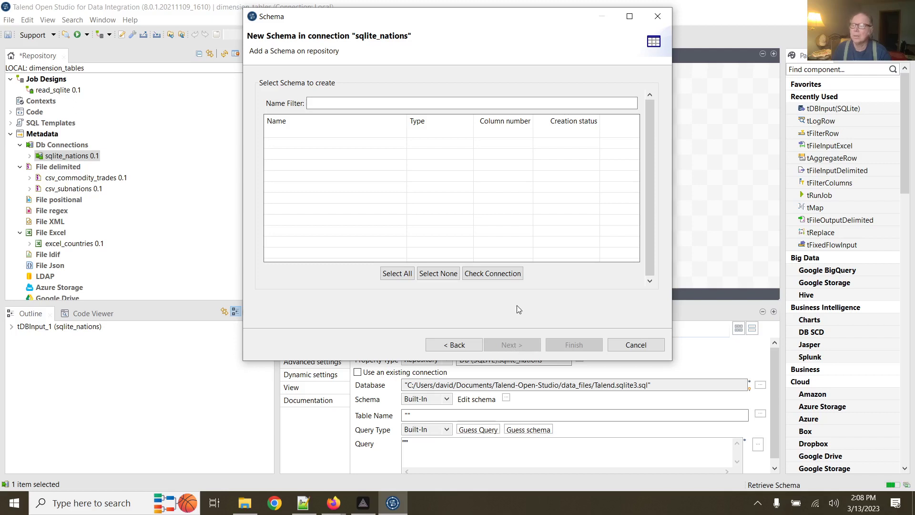
pyautogui.click(505, 274)
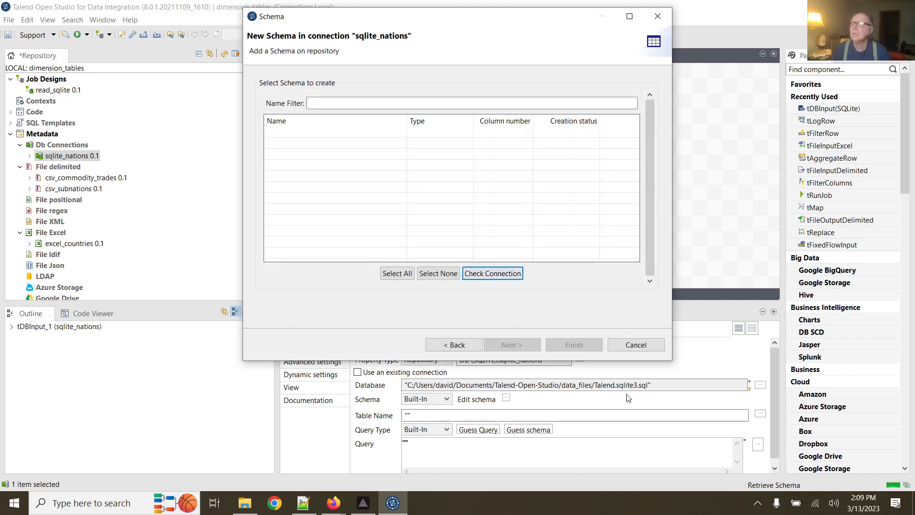
pyautogui.click(628, 345)
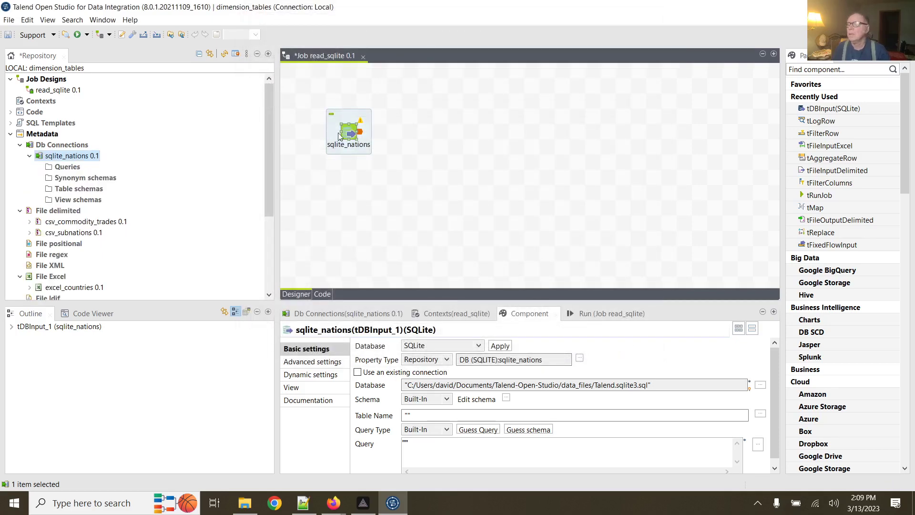
# Set the query of the sqlite_nations input component to "SELECT * FROM nations".
pyautogui.click(405, 442)
pyautogui.write('"SE')
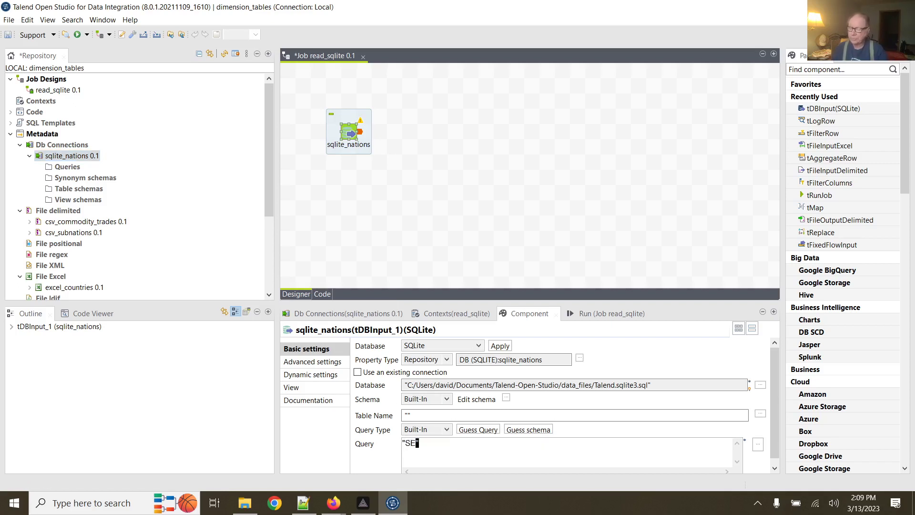
pyautogui.write('LECT')
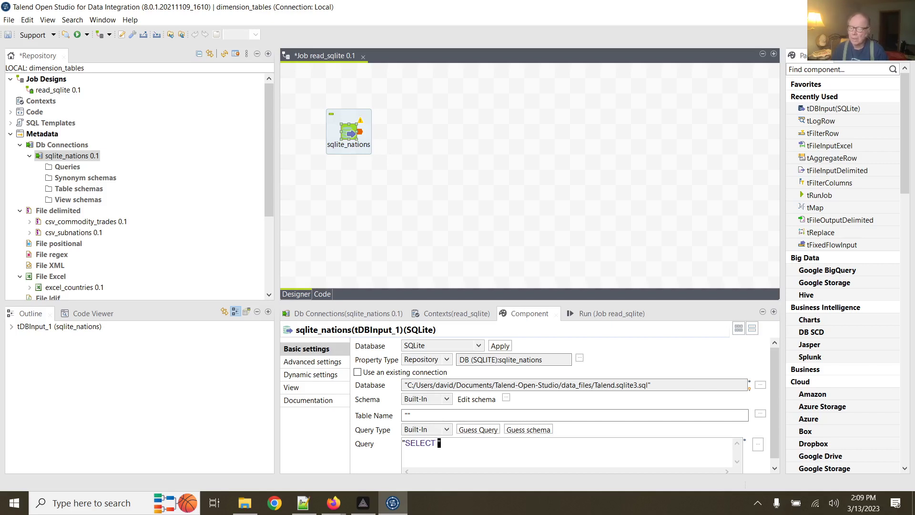
pyautogui.write(' * FROM')
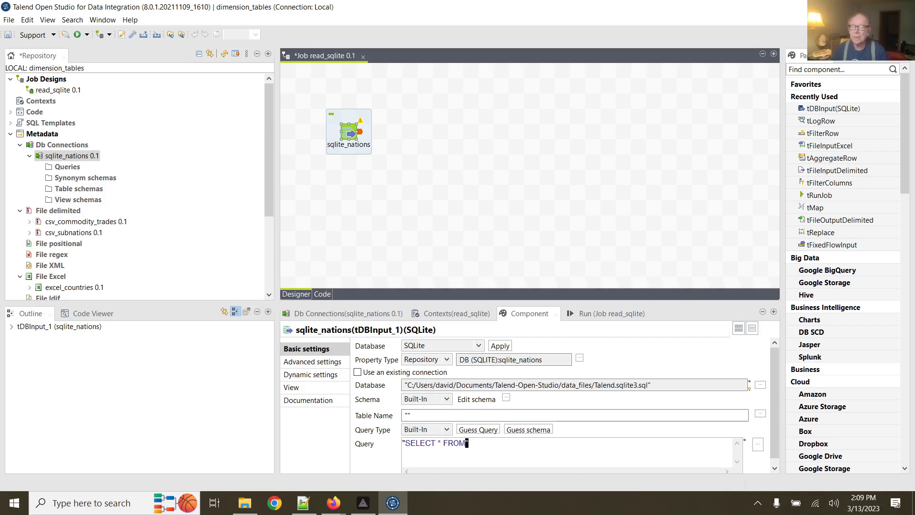
pyautogui.write('na')
pyautogui.press('BackSpace')
pyautogui.press('BackSpace')
pyautogui.press('BackSpace')
pyautogui.press('BackSpace')
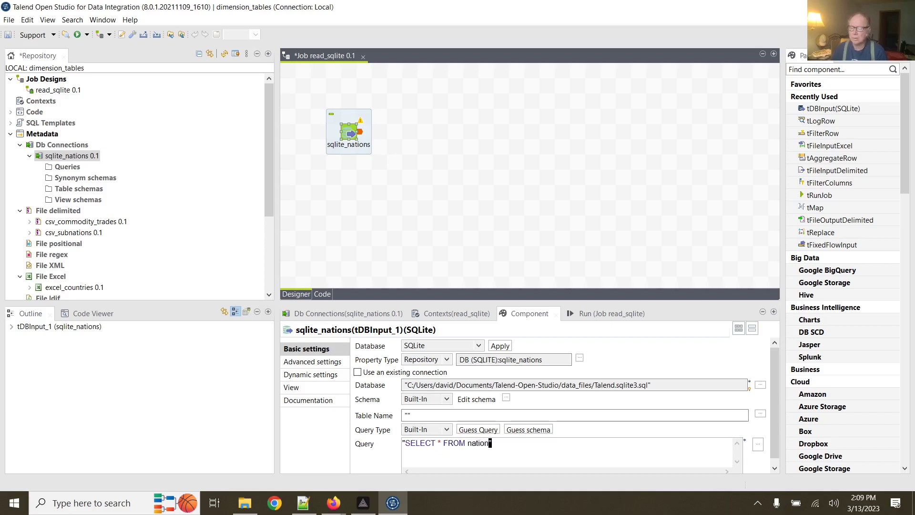
pyautogui.press('BackSpace')
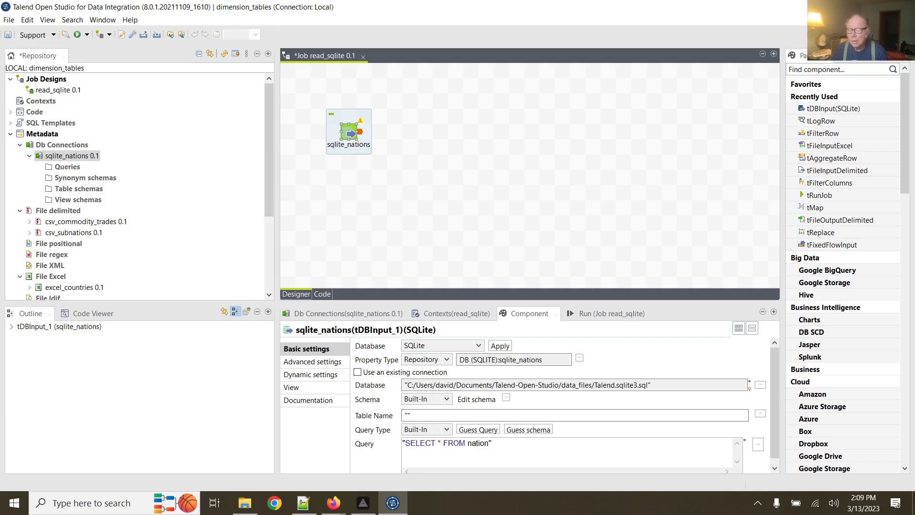
pyautogui.write('s')
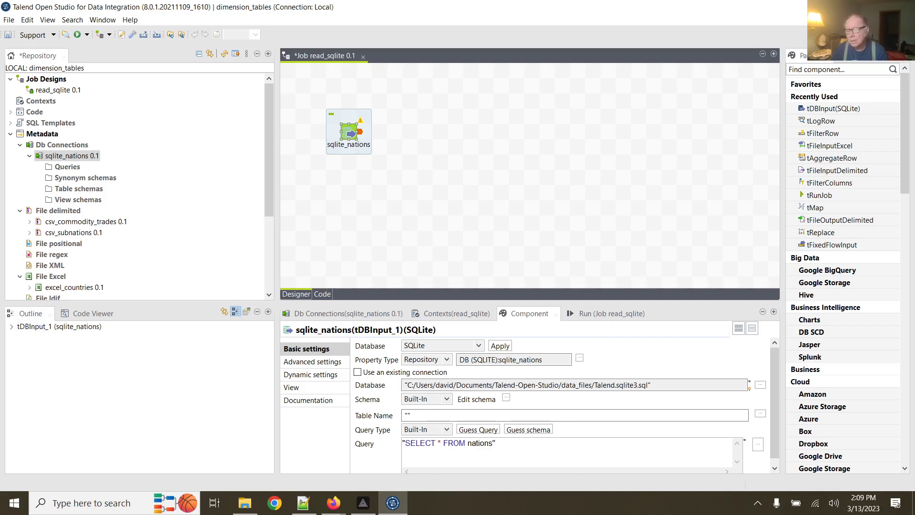
pyautogui.scroll(-1, 434, 391)
pyautogui.scroll(-1, 435, 392)
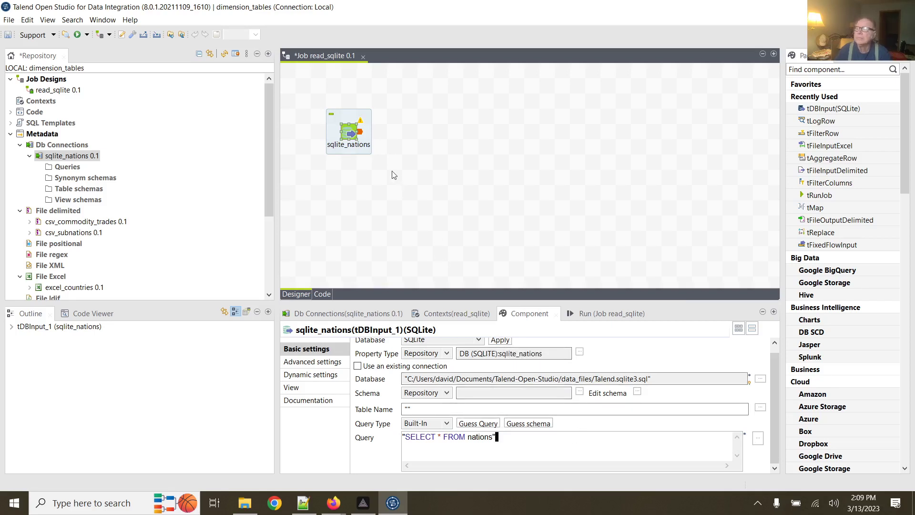
# Draw a main row link from sqlite_nations to a new tLogRow component placed beside it.
pyautogui.moveTo(354, 138); pyautogui.dragTo(496, 135)
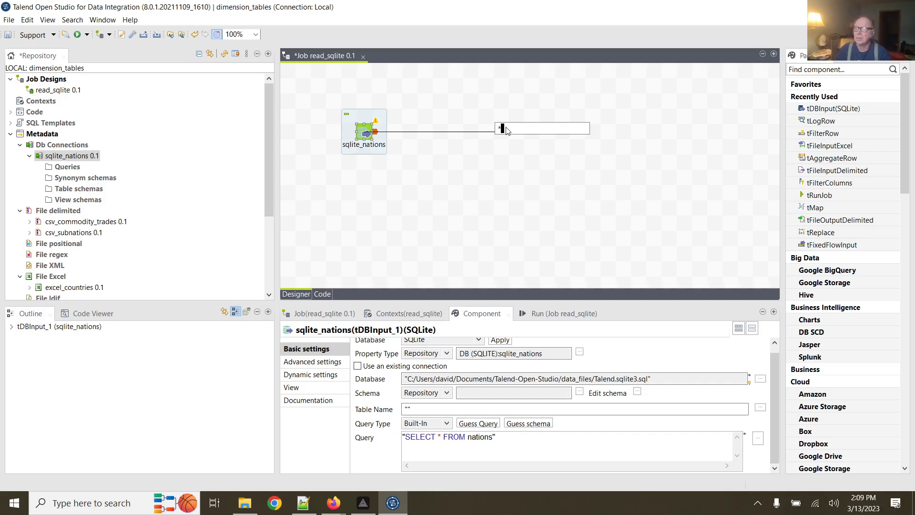
pyautogui.write('lo')
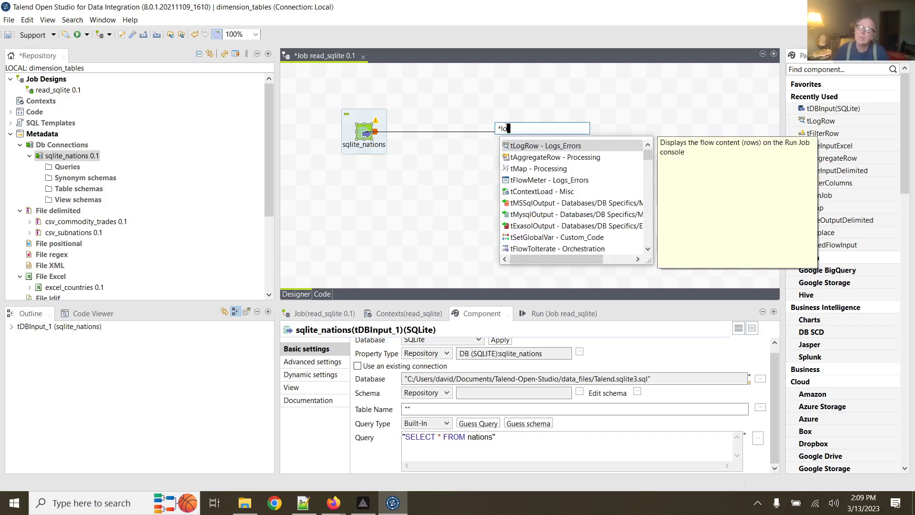
pyautogui.doubleClick(521, 145)
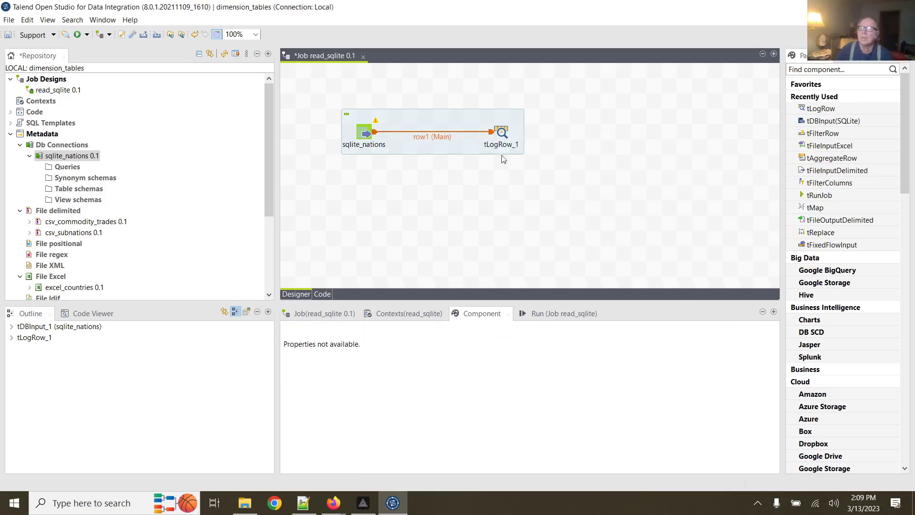
# Inspect the schema of the tLogRow component and sync its columns with the sqlite_nations input.
pyautogui.click(497, 137)
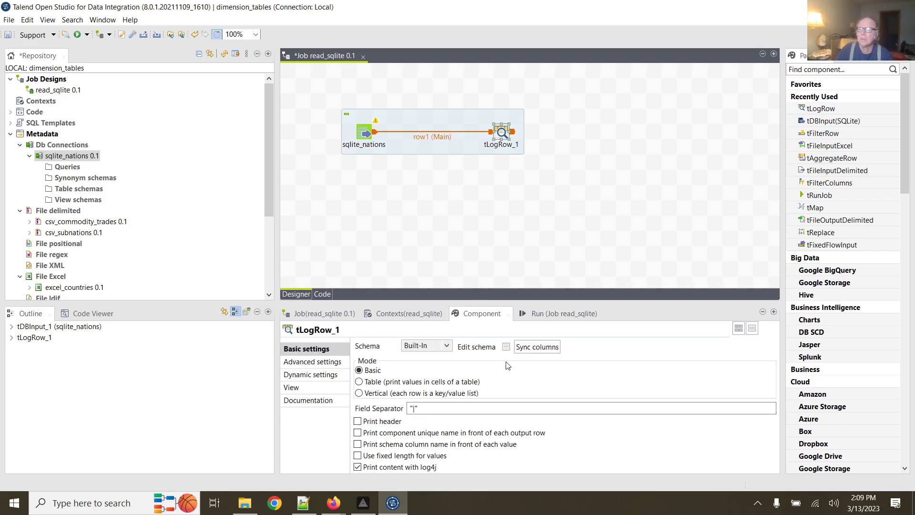
pyautogui.click(506, 347)
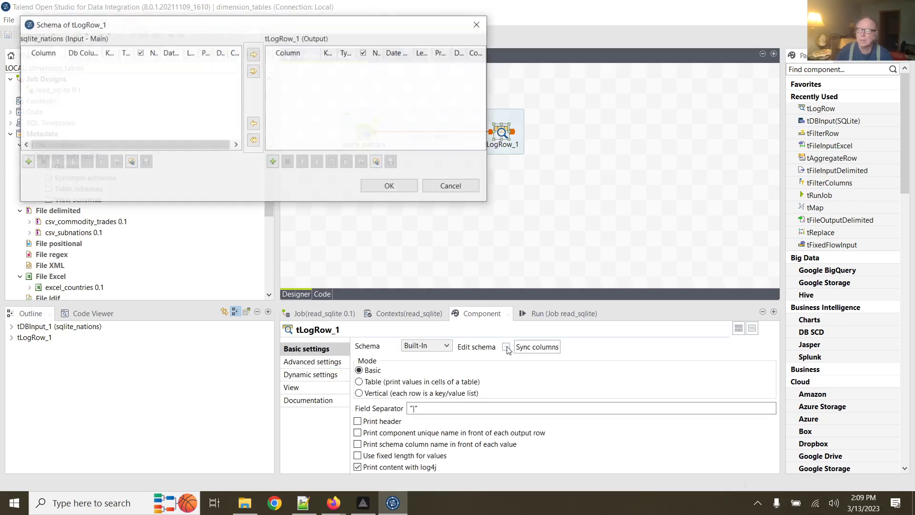
pyautogui.click(460, 188)
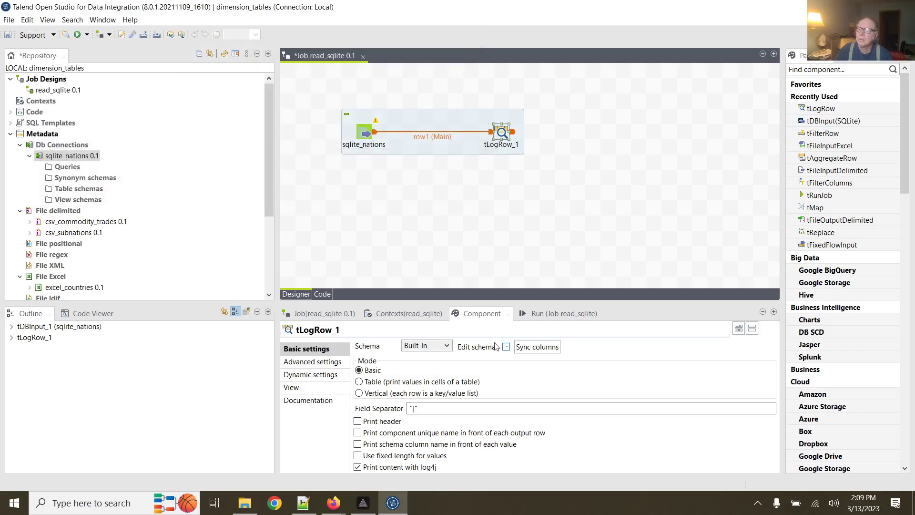
pyautogui.click(525, 347)
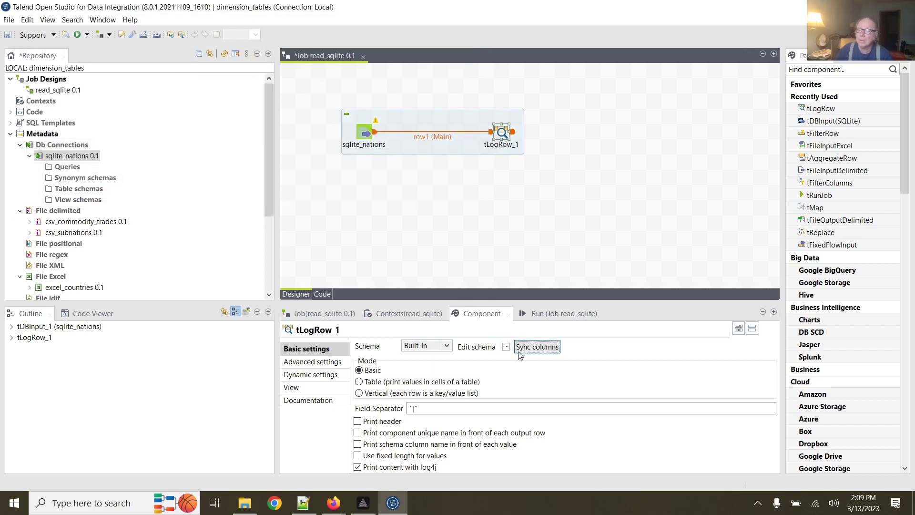
# Open the tLogRow_1 schema for editing and add a new column to the sqlite_nations input side.
pyautogui.click(506, 347)
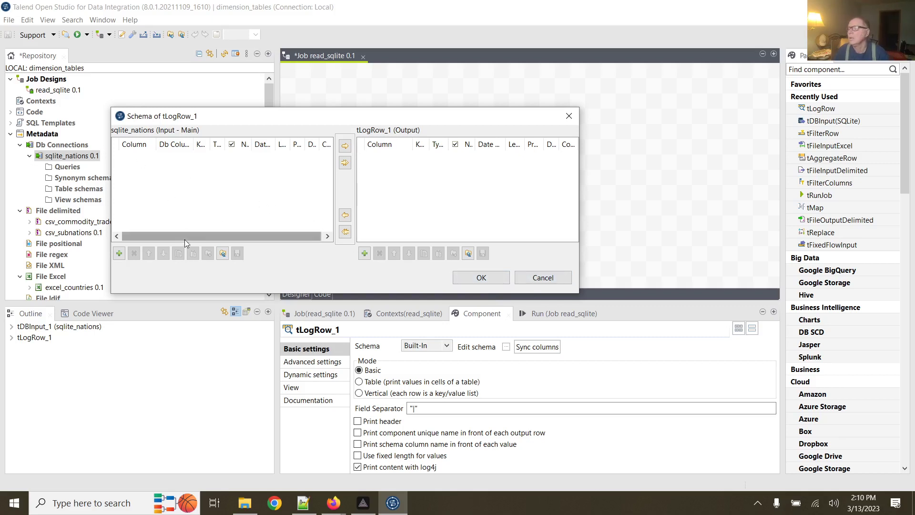
pyautogui.click(119, 253)
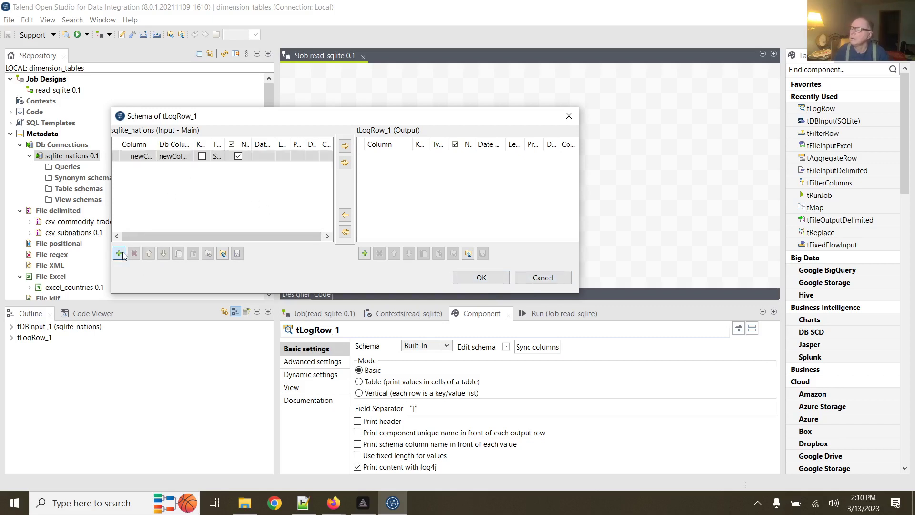
pyautogui.click(136, 155)
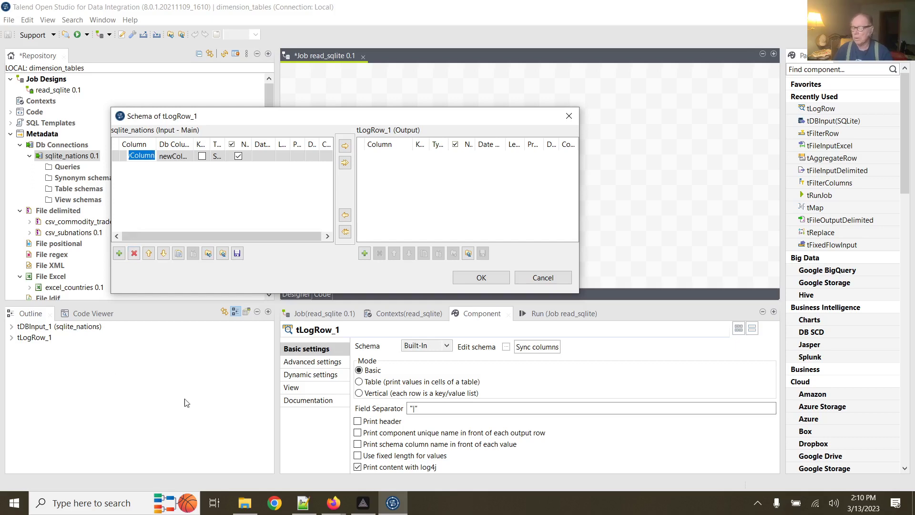
# Switch to File Explorer, open national.csv from the data_files folder in Notepad++, and close the Explorer window.
pyautogui.click(303, 502)
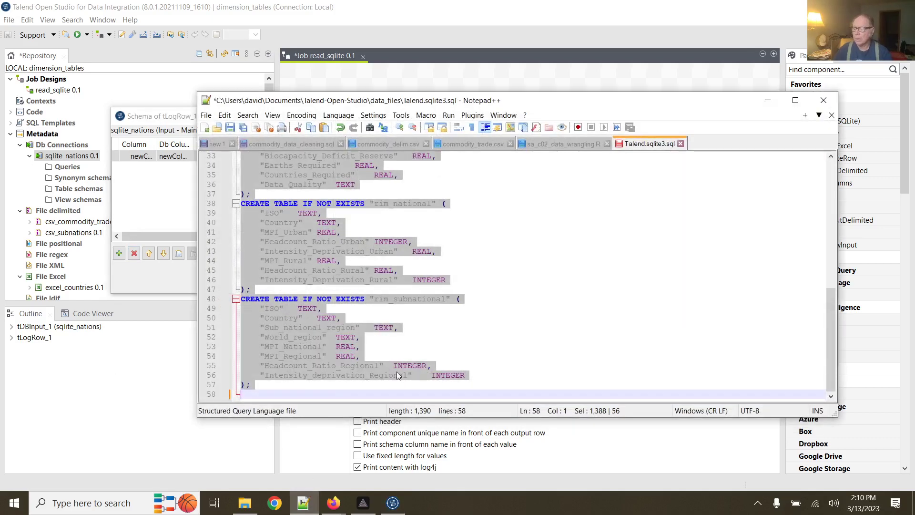
pyautogui.click(823, 100)
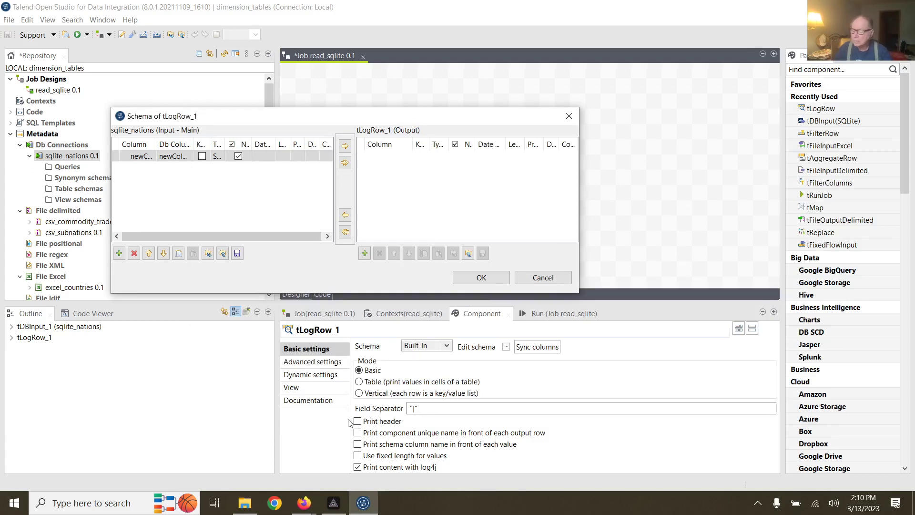
pyautogui.click(254, 510)
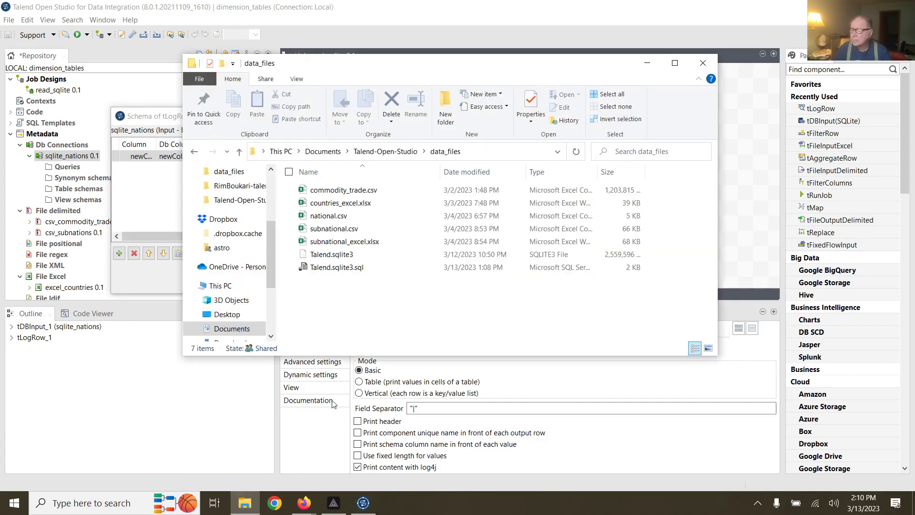
pyautogui.click(341, 217)
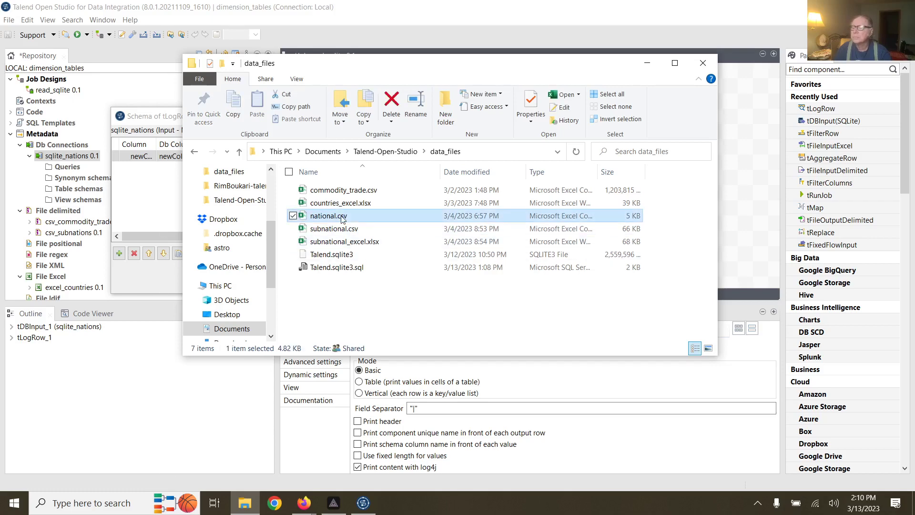
pyautogui.rightClick(341, 217)
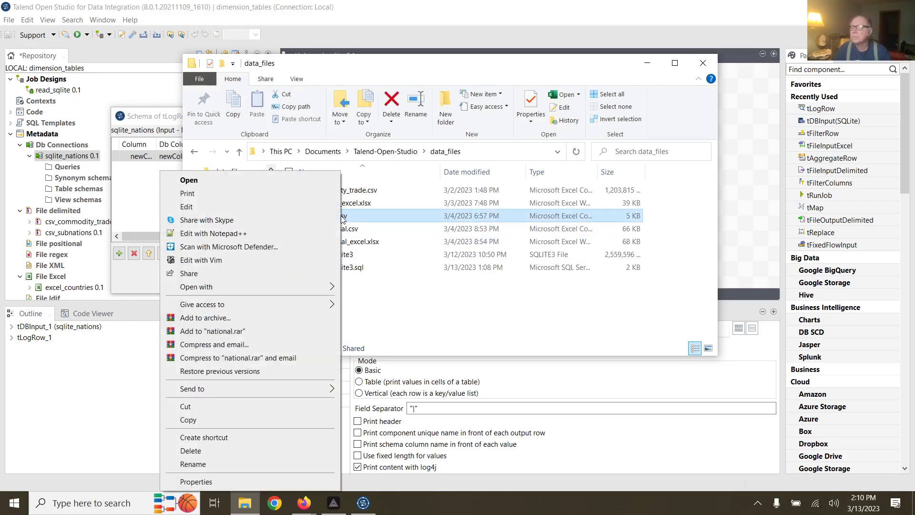
pyautogui.click(286, 234)
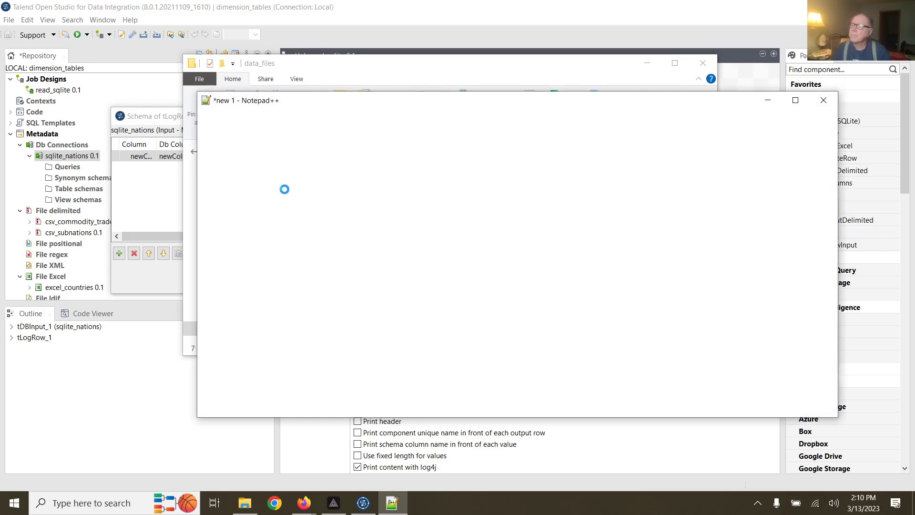
pyautogui.click(323, 71)
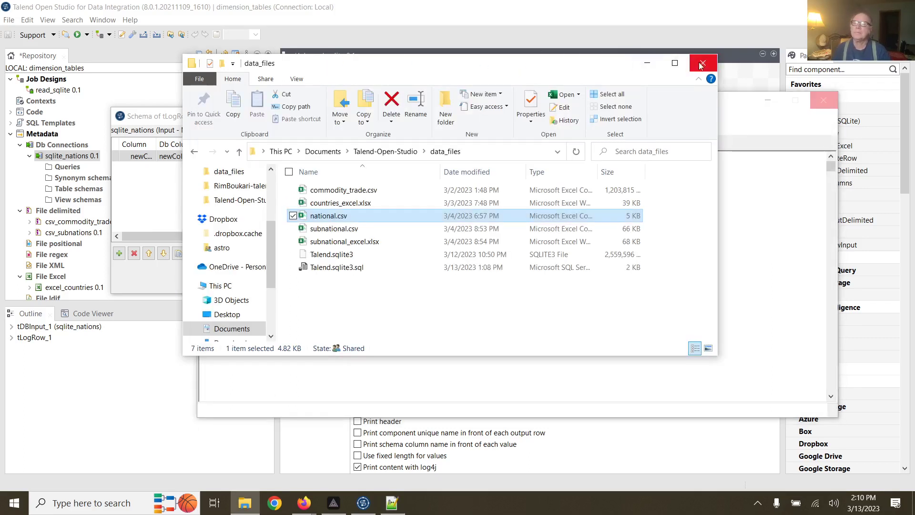
pyautogui.click(701, 66)
pyautogui.moveTo(569, 110); pyautogui.dragTo(603, 112)
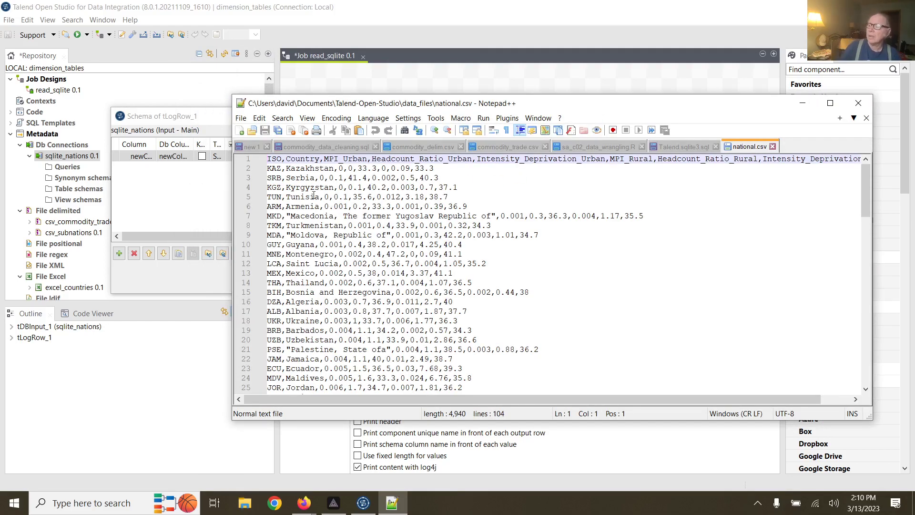
# Copy the ISO header from national.csv and use it as the Column and Db Column name of the first input column.
pyautogui.doubleClick(278, 160)
pyautogui.hotkey('ctrl', 'c')
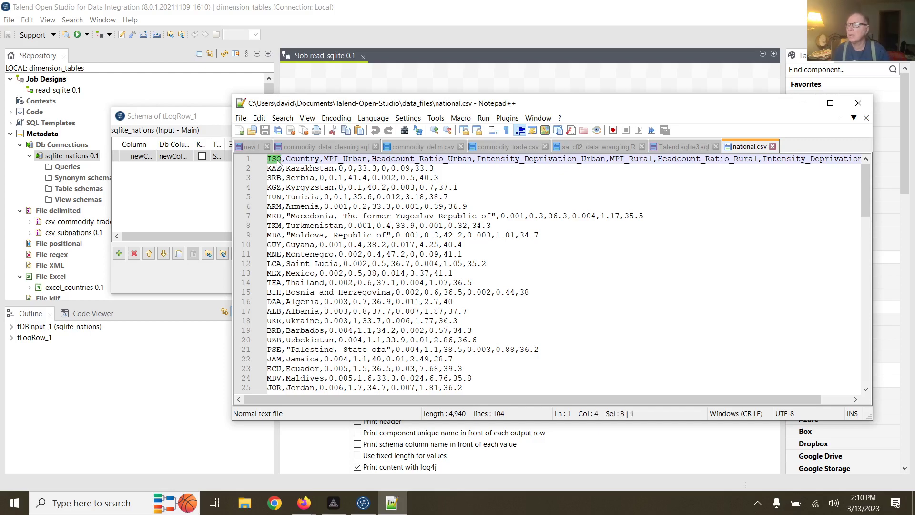
pyautogui.click(136, 162)
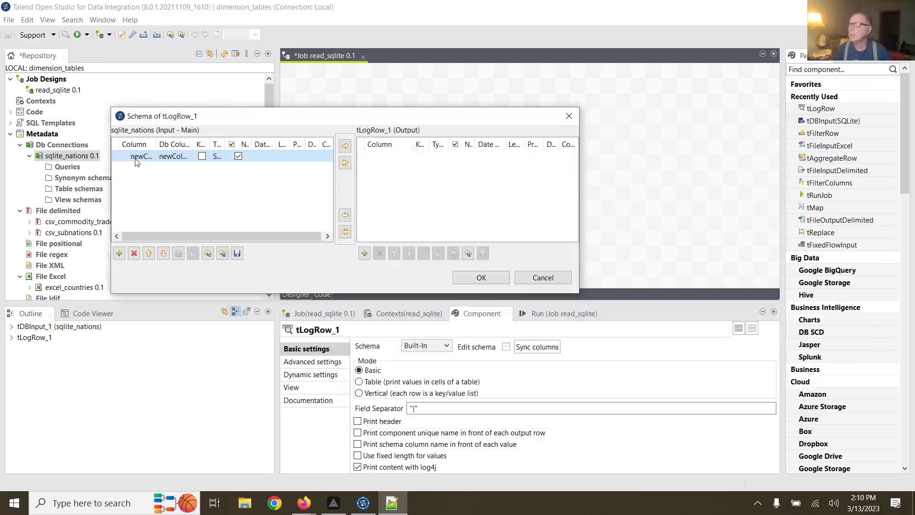
pyautogui.click(136, 162)
pyautogui.hotkey('ctrl', 'v')
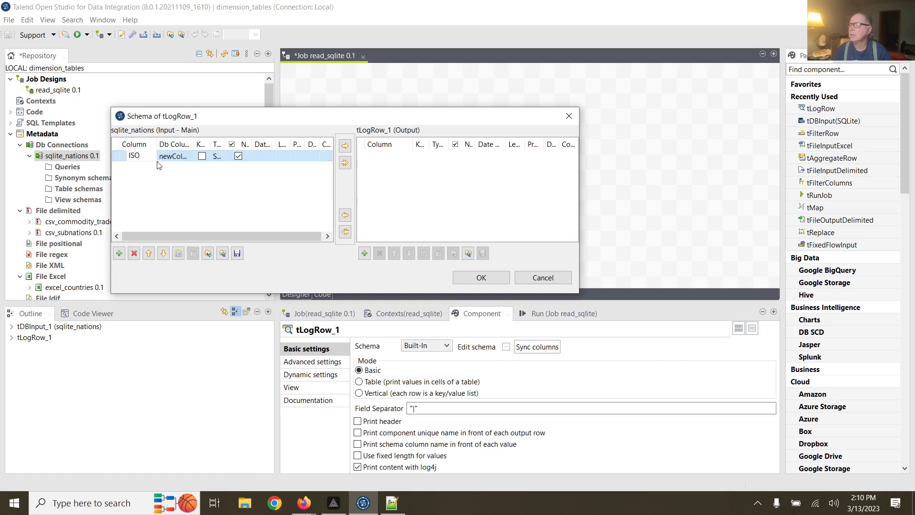
pyautogui.click(177, 159)
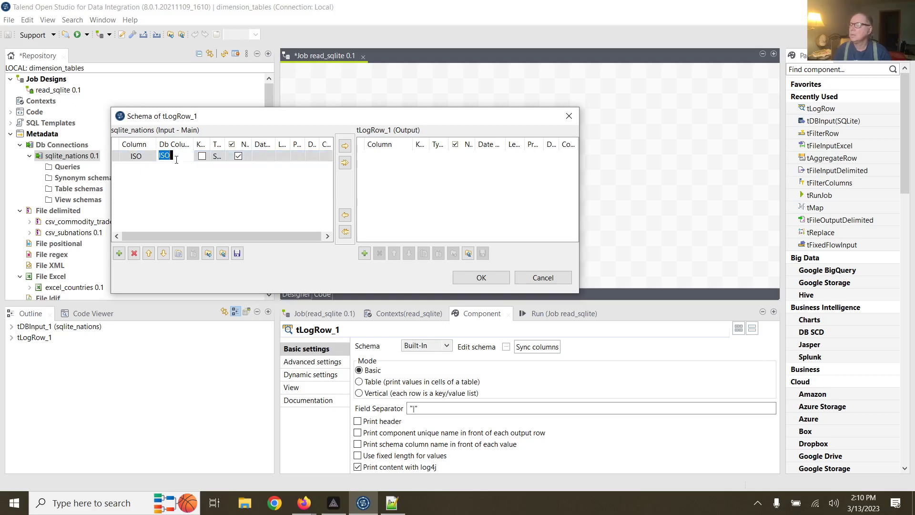
# Add a second input column and set its Column and Db Column names to Country, copied from the national.csv header.
pyautogui.click(120, 253)
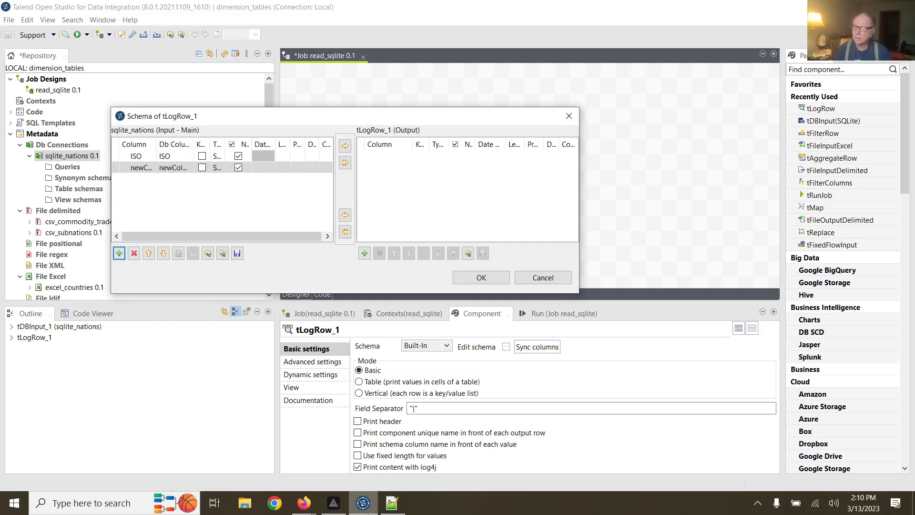
pyautogui.click(390, 503)
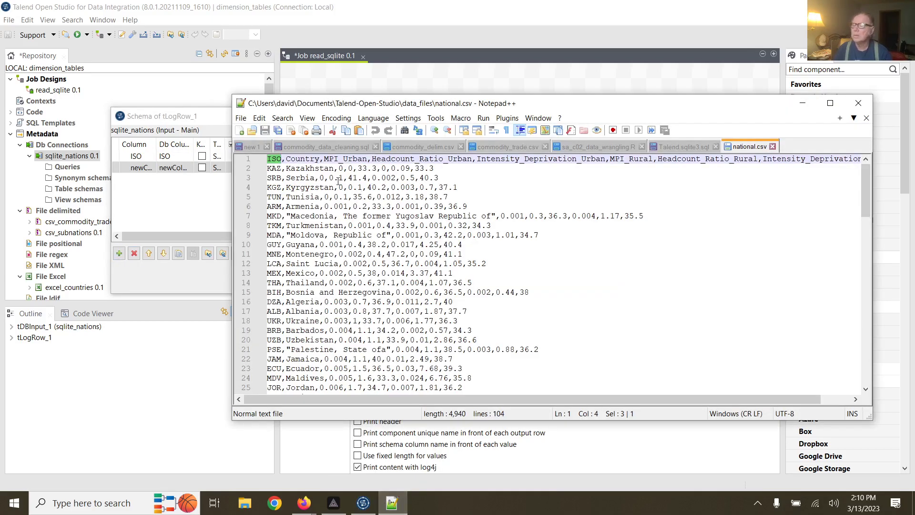
pyautogui.doubleClick(303, 163)
pyautogui.hotkey('ctrl', 'c')
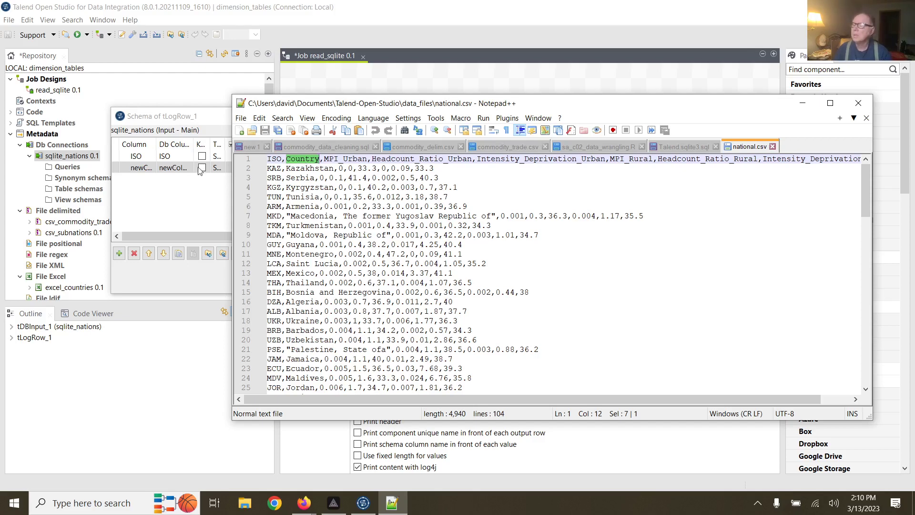
pyautogui.click(139, 168)
pyautogui.click(139, 167)
pyautogui.doubleClick(137, 166)
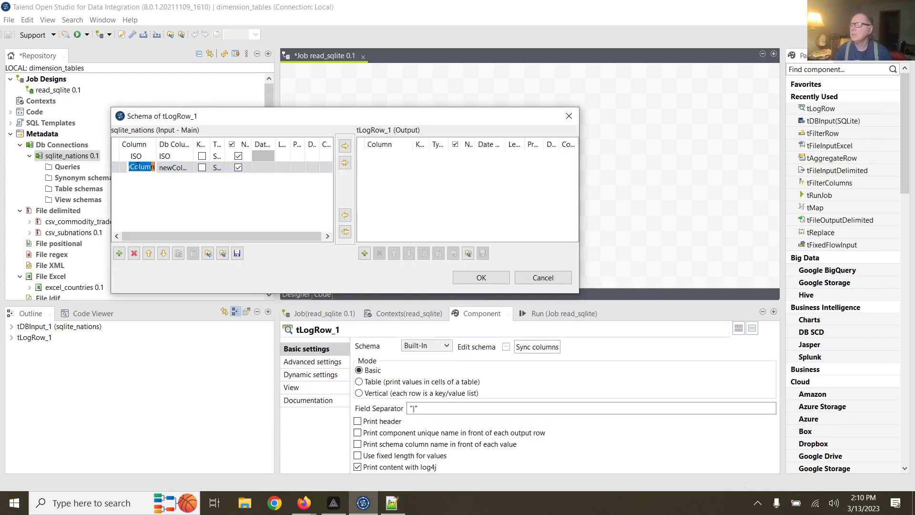
pyautogui.hotkey('ctrl', 'v')
pyautogui.click(171, 168)
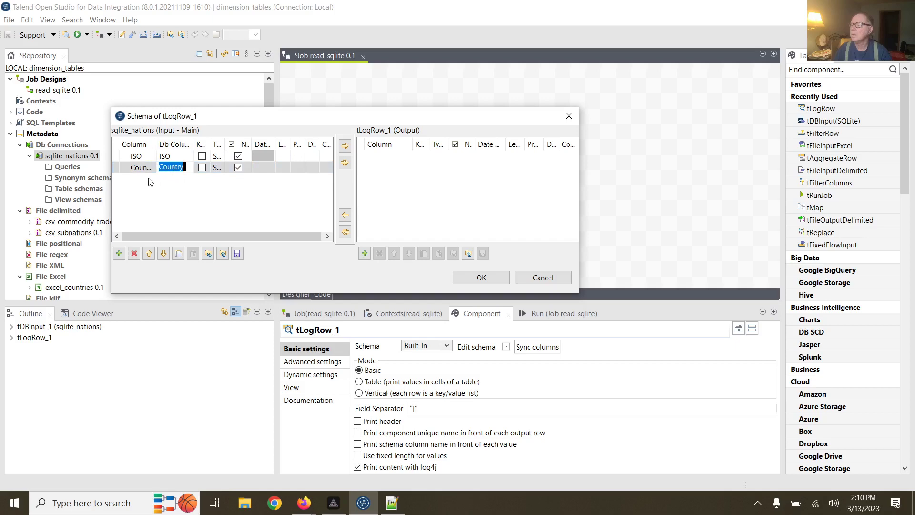
# Add a third input column and set its Column and Db Column names to MPI_Urban, copied from the national.csv header.
pyautogui.click(123, 256)
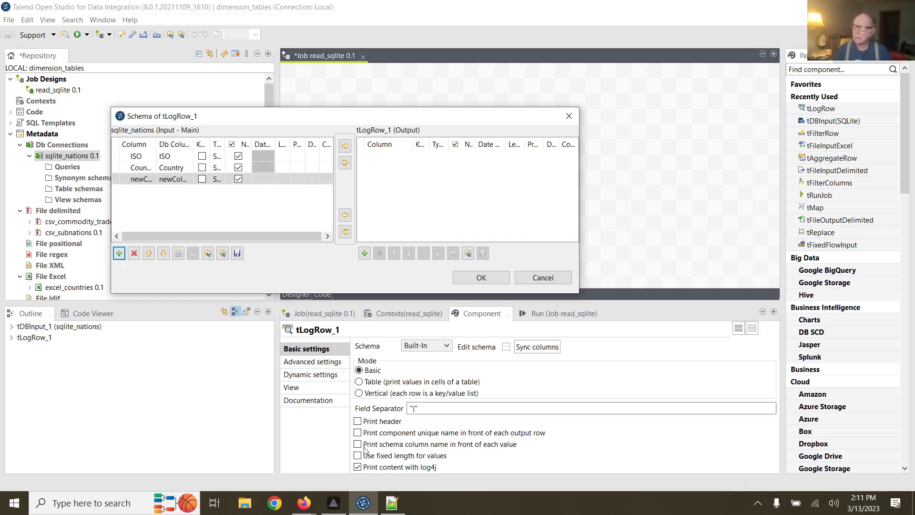
pyautogui.click(392, 503)
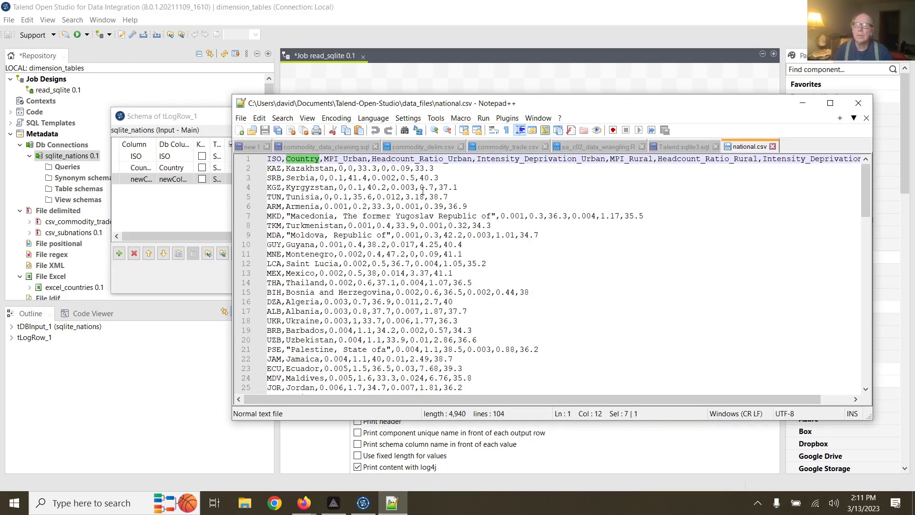
pyautogui.moveTo(600, 400)
pyautogui.mouseDown()
pyautogui.moveTo(631, 402)
pyautogui.moveTo(590, 394)
pyautogui.mouseUp()
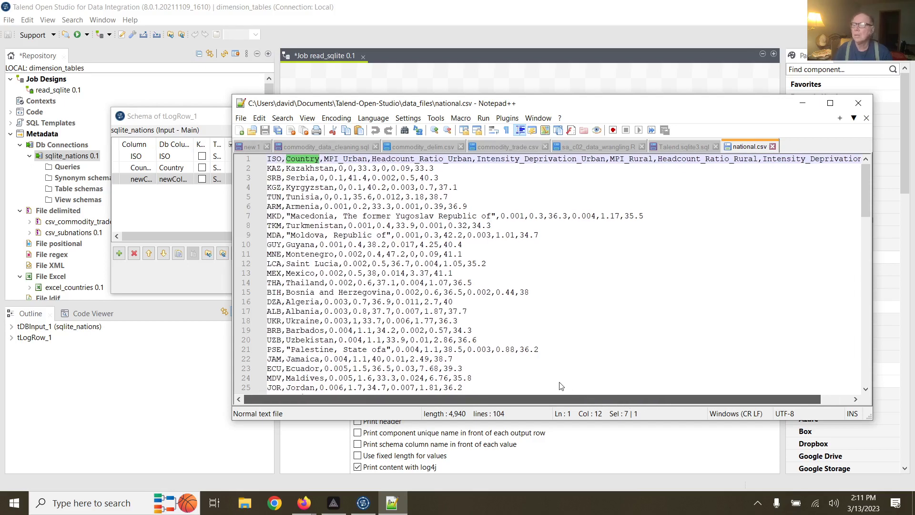
pyautogui.doubleClick(334, 159)
pyautogui.hotkey('ctrl', 'c')
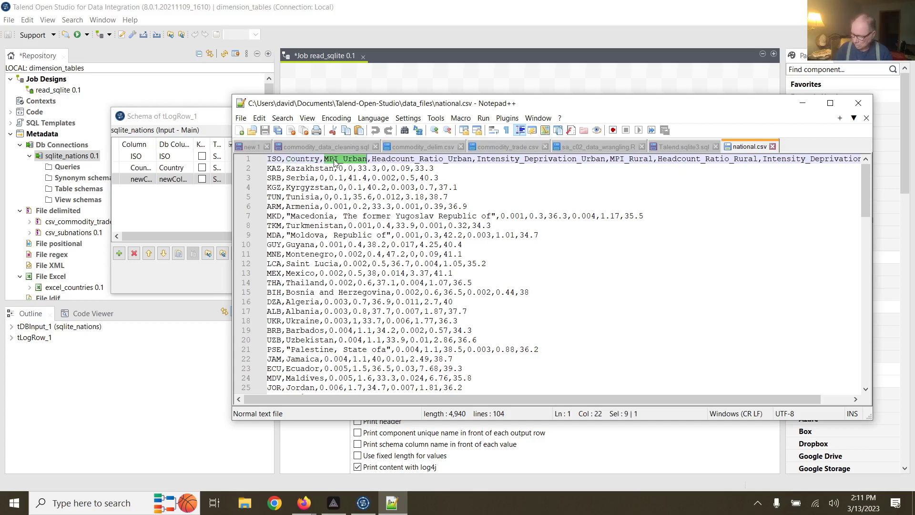
pyautogui.click(142, 179)
pyautogui.click(143, 180)
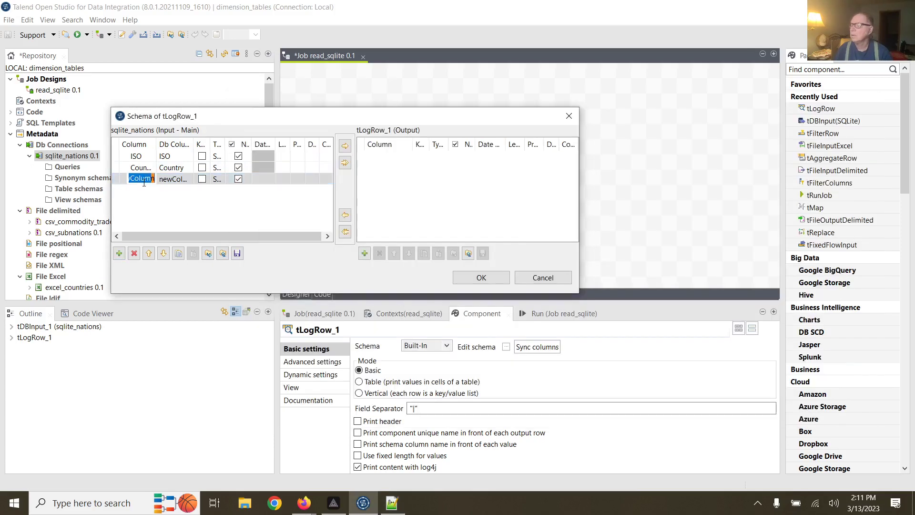
pyautogui.hotkey('ctrl', 'v')
pyautogui.click(169, 182)
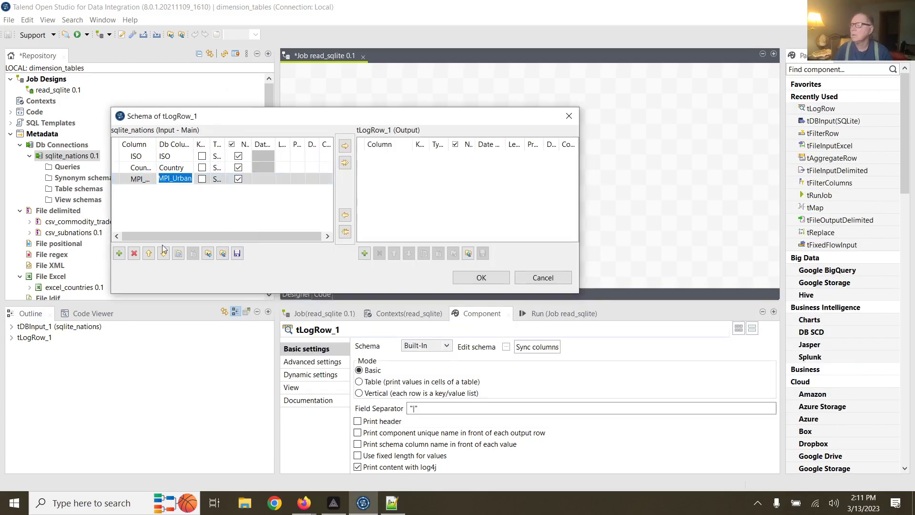
# Add a fourth input column and set its Column and Db Column names to Headcount_Ratio_Urban, copied from the national.csv header.
pyautogui.click(120, 253)
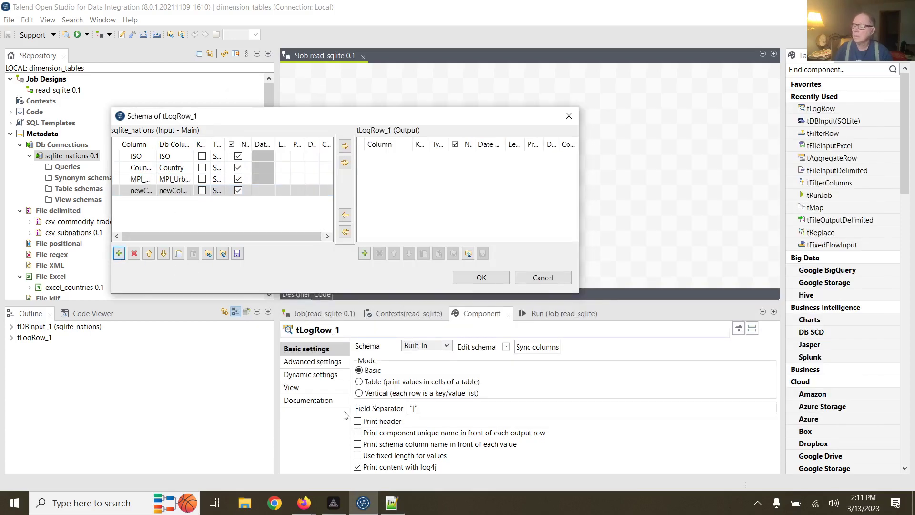
pyautogui.click(392, 503)
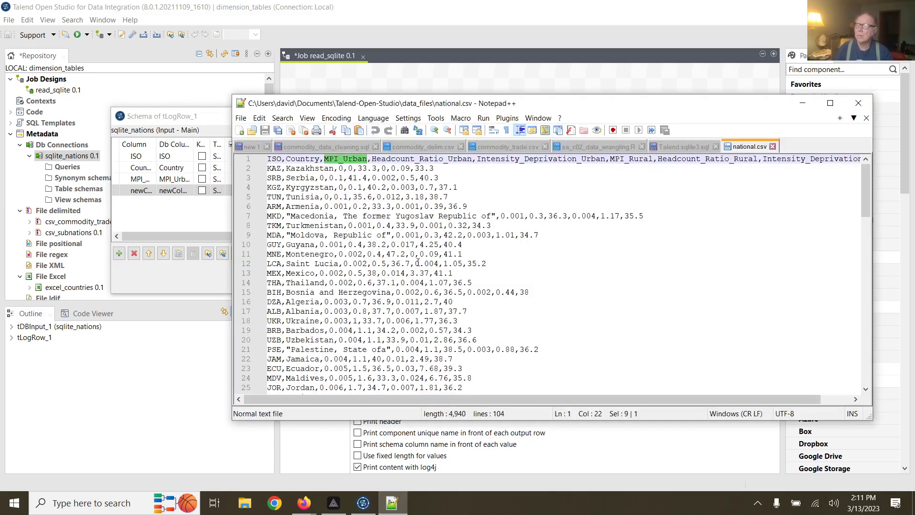
pyautogui.doubleClick(387, 160)
pyautogui.hotkey('ctrl', 'c')
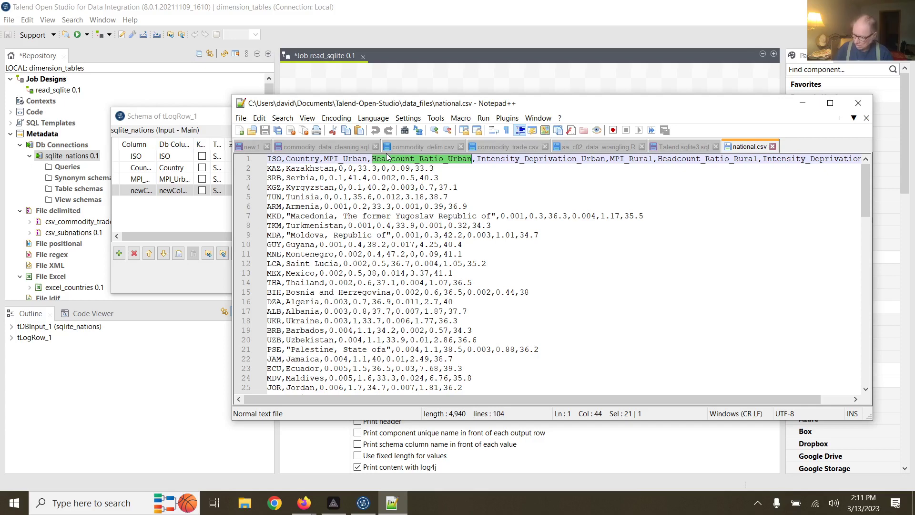
pyautogui.click(141, 190)
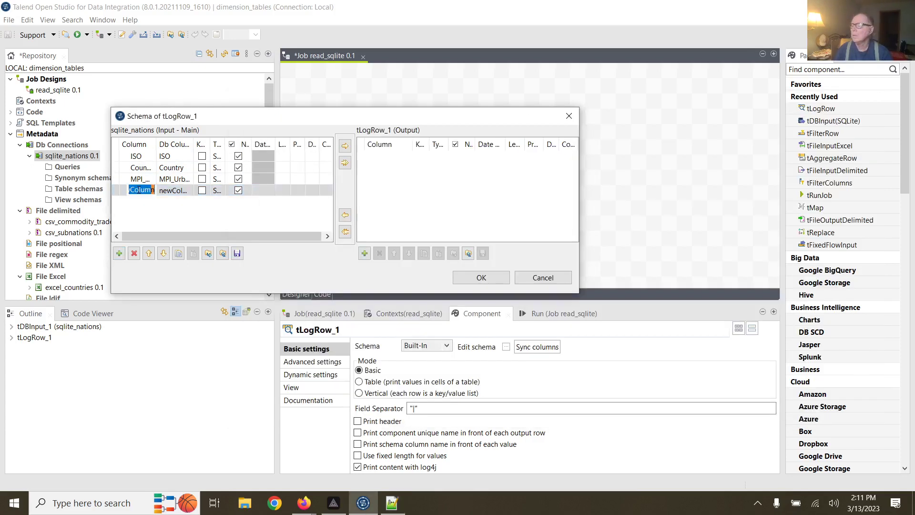
pyautogui.hotkey('ctrl', 'v')
pyautogui.click(175, 191)
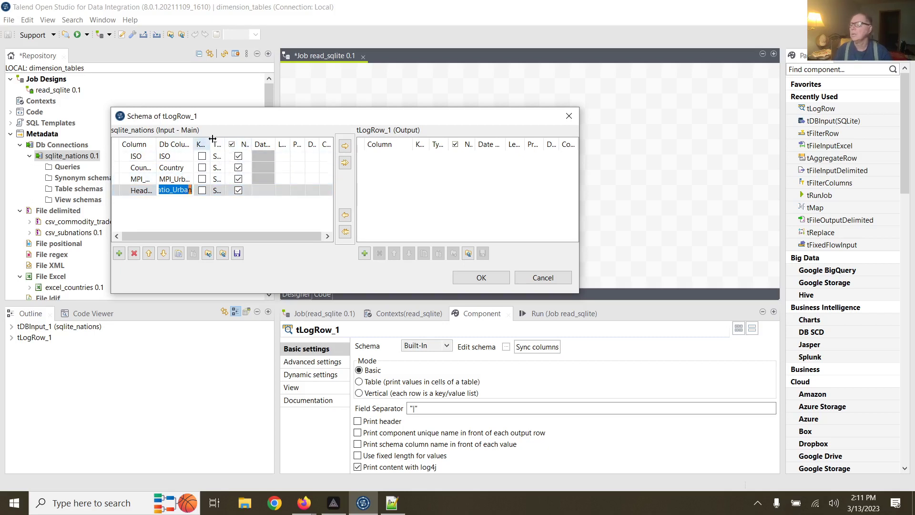
# Check the input column types, transfer all input columns to tLogRow_1's output schema, and accept the schema.
pyautogui.moveTo(209, 143); pyautogui.dragTo(258, 144)
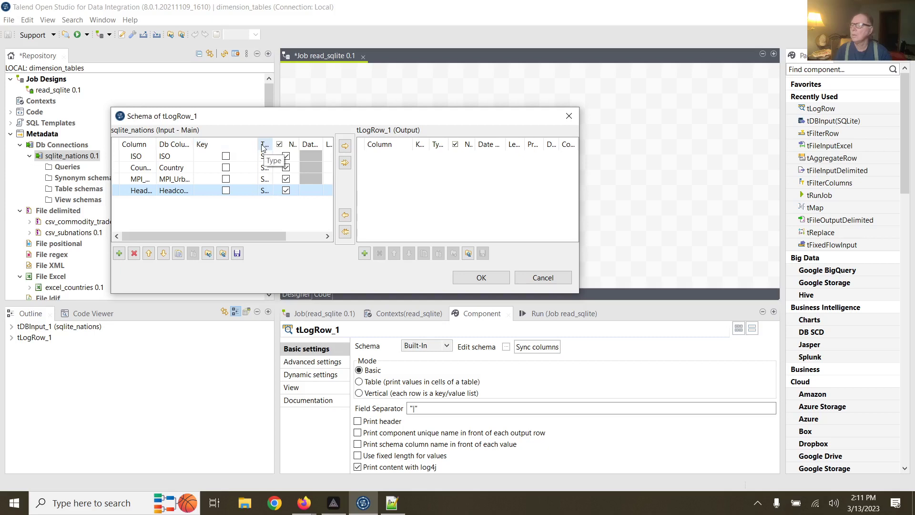
pyautogui.moveTo(257, 144); pyautogui.dragTo(280, 157)
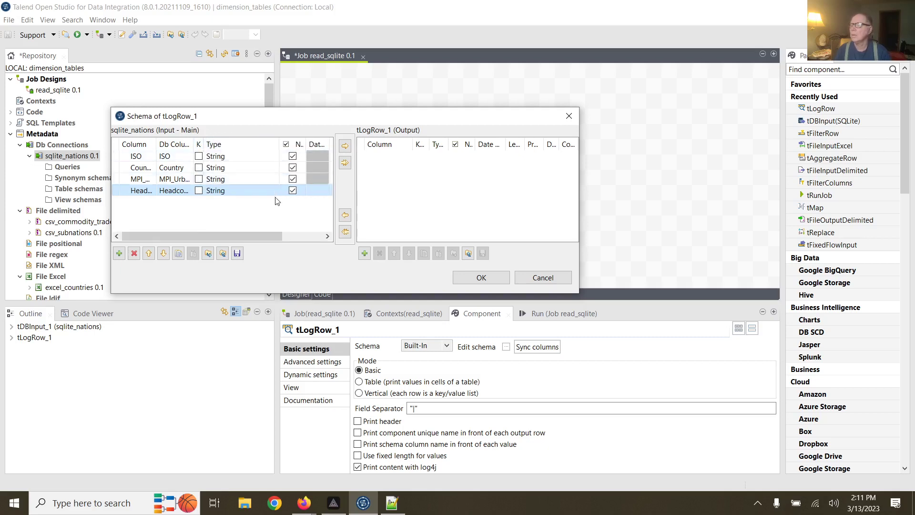
pyautogui.moveTo(270, 238)
pyautogui.mouseDown()
pyautogui.moveTo(316, 248)
pyautogui.moveTo(277, 245)
pyautogui.mouseUp()
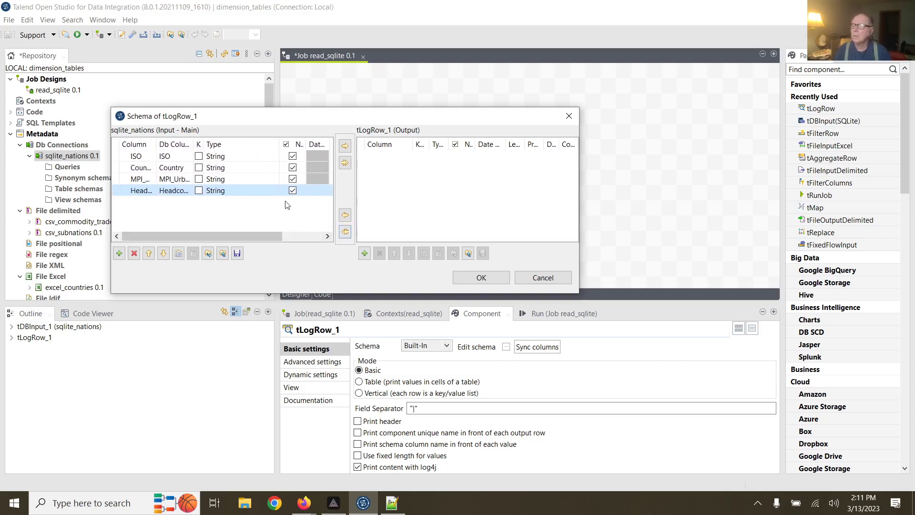
pyautogui.click(345, 163)
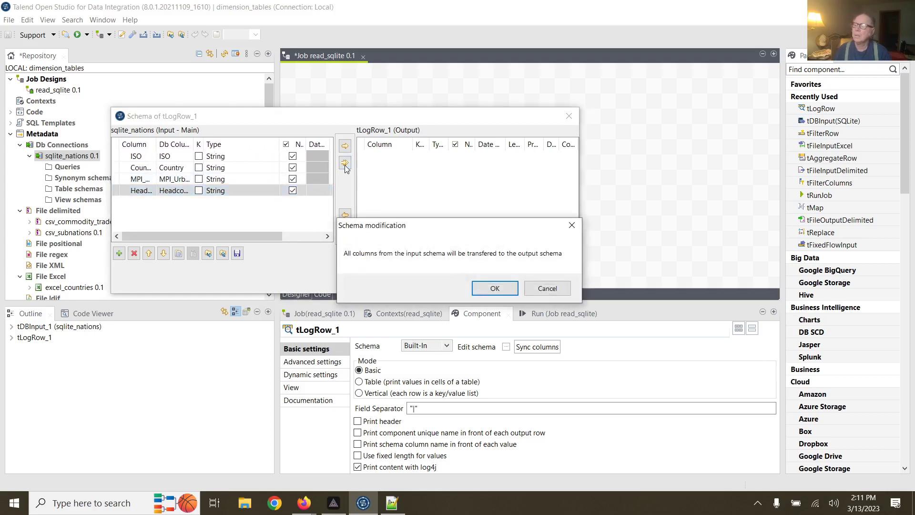
pyautogui.click(479, 288)
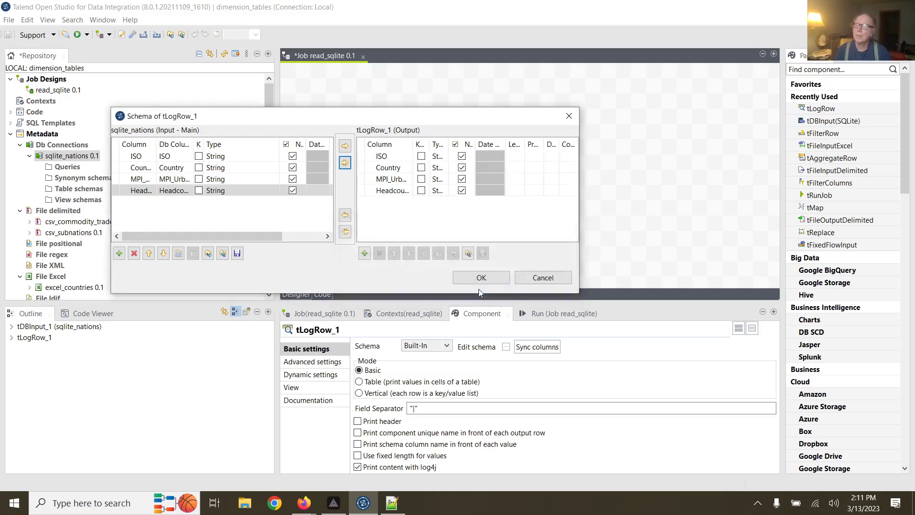
pyautogui.click(481, 278)
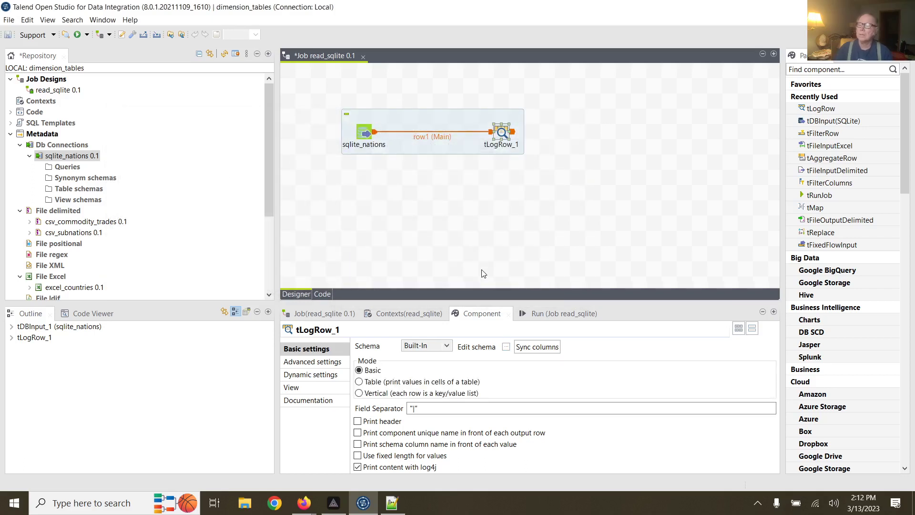
# Review the schema of the sqlite_nations input component and accept it.
pyautogui.click(369, 136)
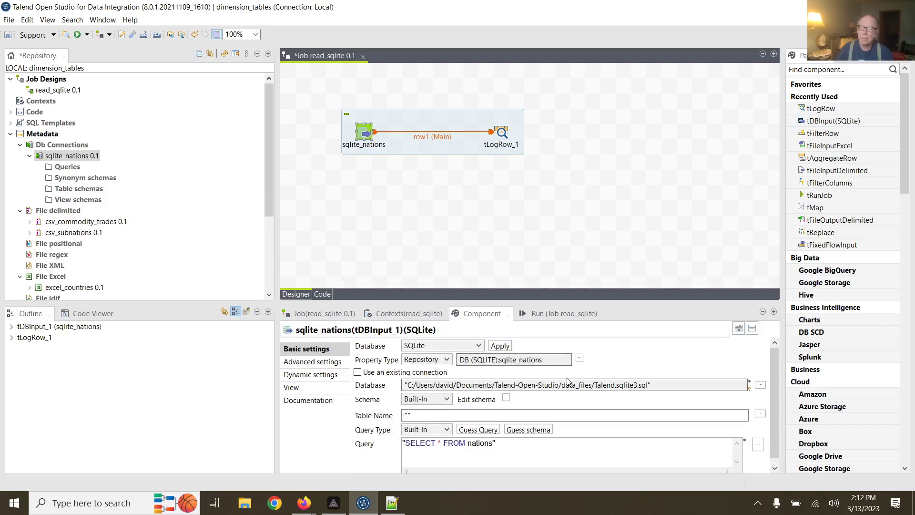
pyautogui.click(506, 399)
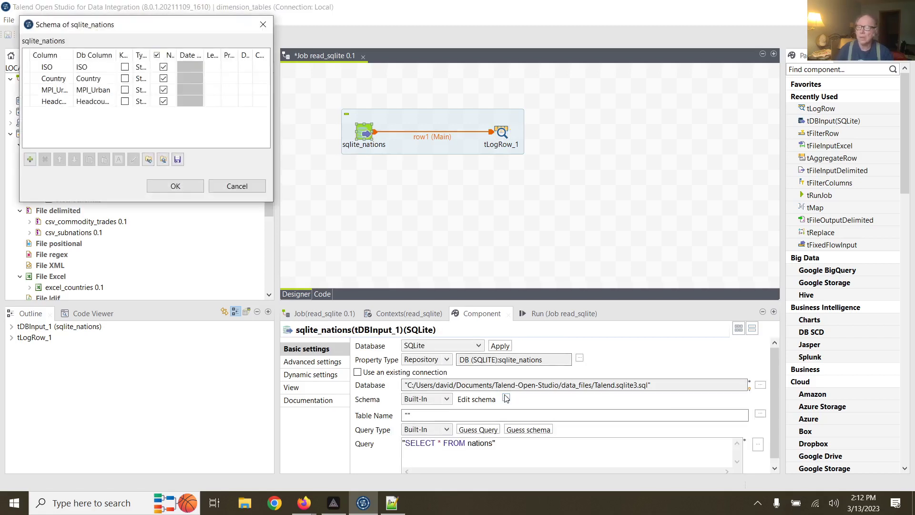
pyautogui.click(188, 187)
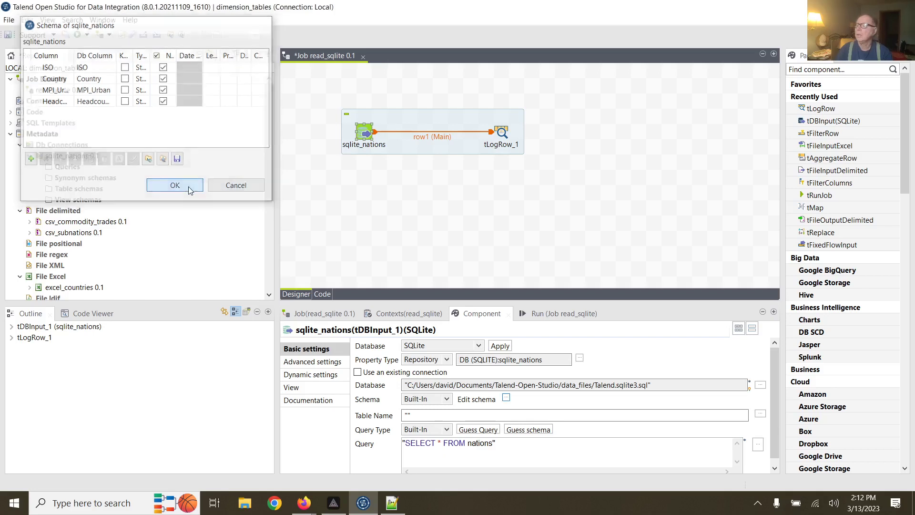
# Run the read_sqlite job to query the nations table.
pyautogui.click(495, 130)
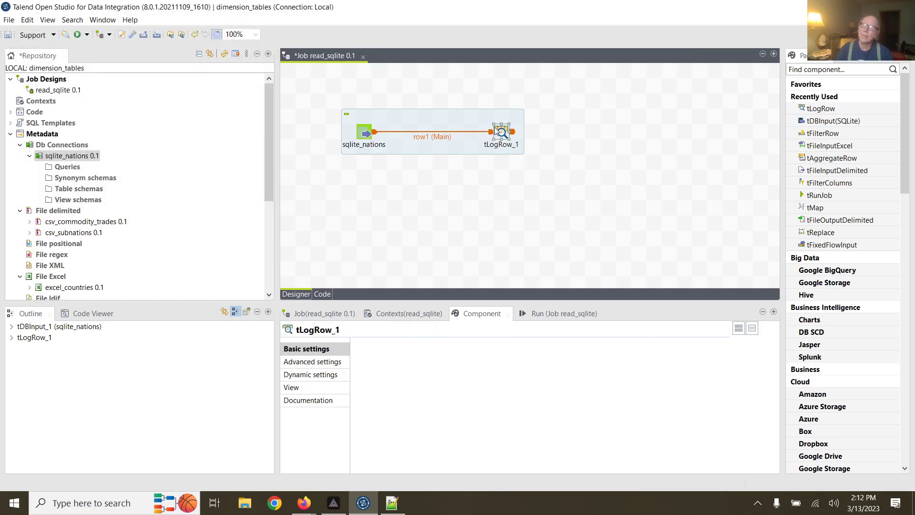
pyautogui.click(551, 313)
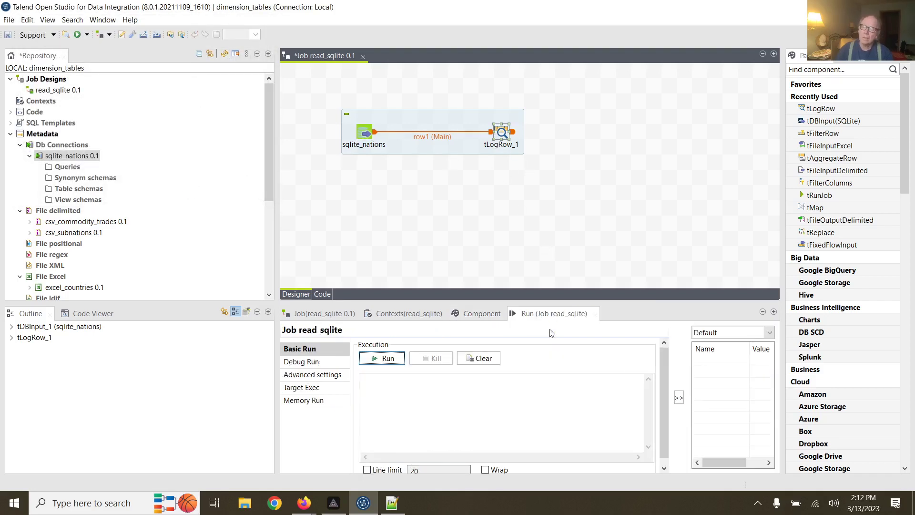
pyautogui.click(399, 360)
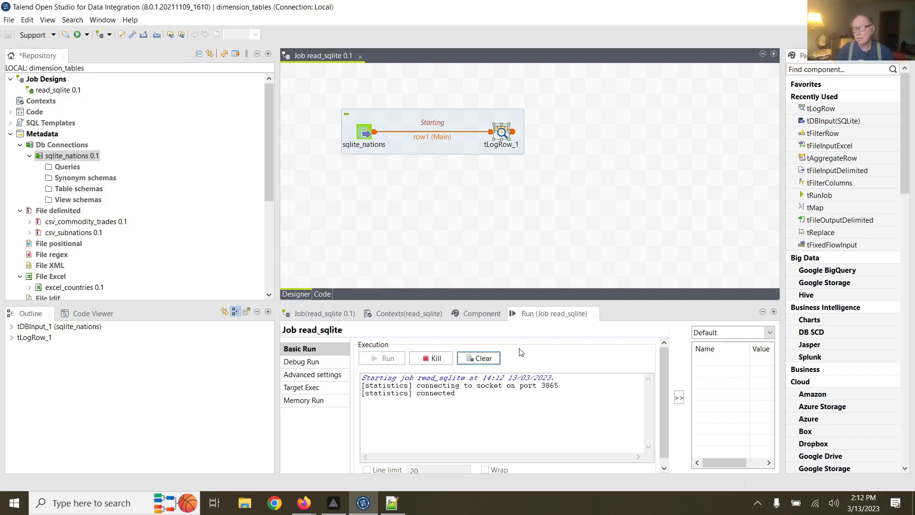
# Read through the read_sqlite execution log for the cause of the tDBInput_1 error and clear the output.
pyautogui.scroll(3, 541, 390)
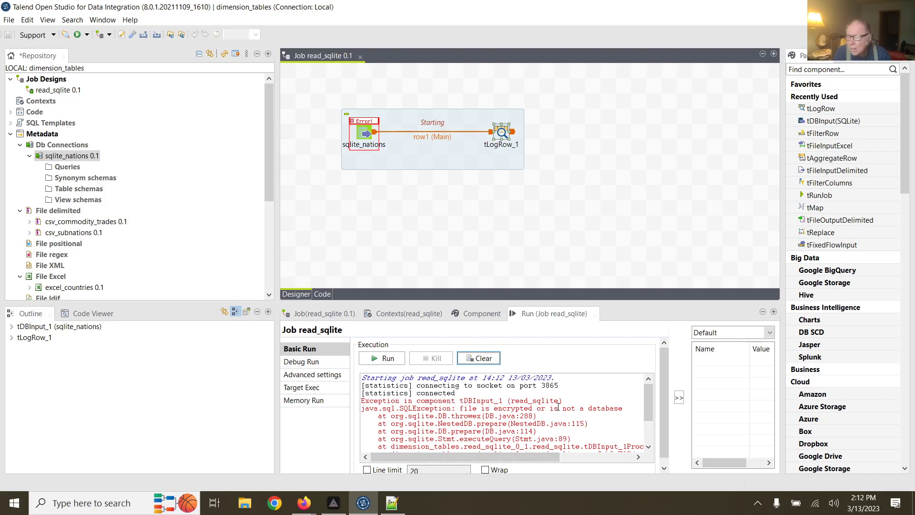
pyautogui.scroll(-1, 558, 406)
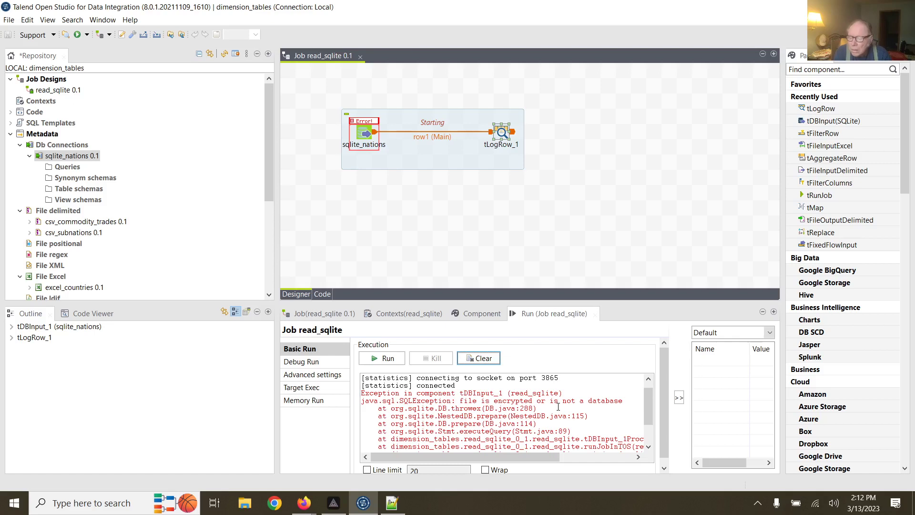
pyautogui.scroll(-4, 558, 406)
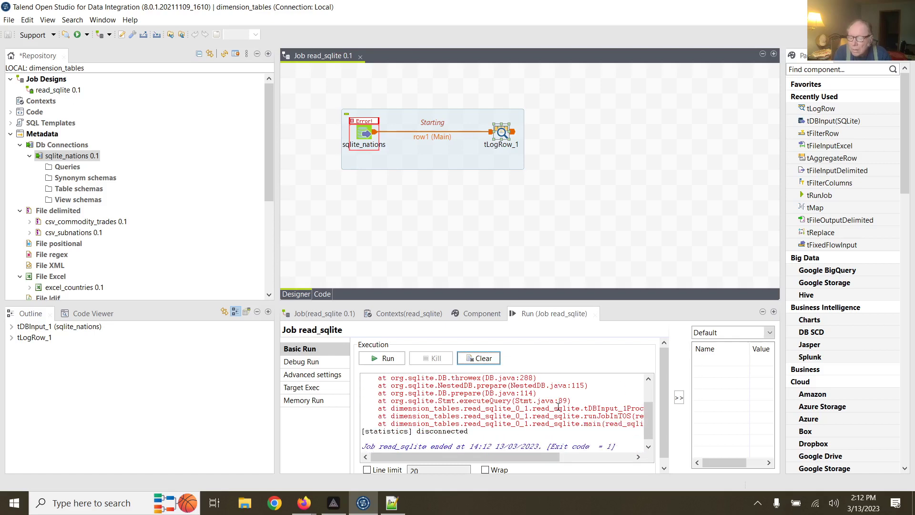
pyautogui.moveTo(553, 457); pyautogui.dragTo(517, 445)
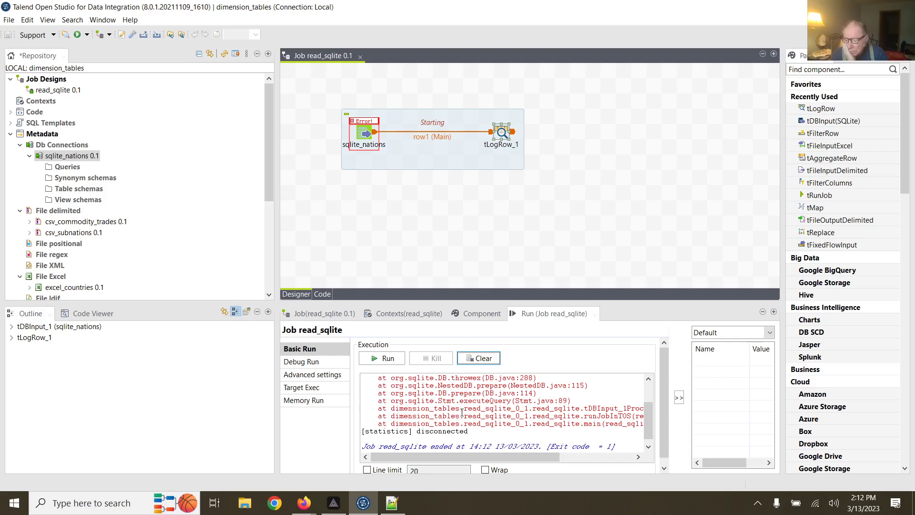
pyautogui.moveTo(495, 456); pyautogui.dragTo(577, 459)
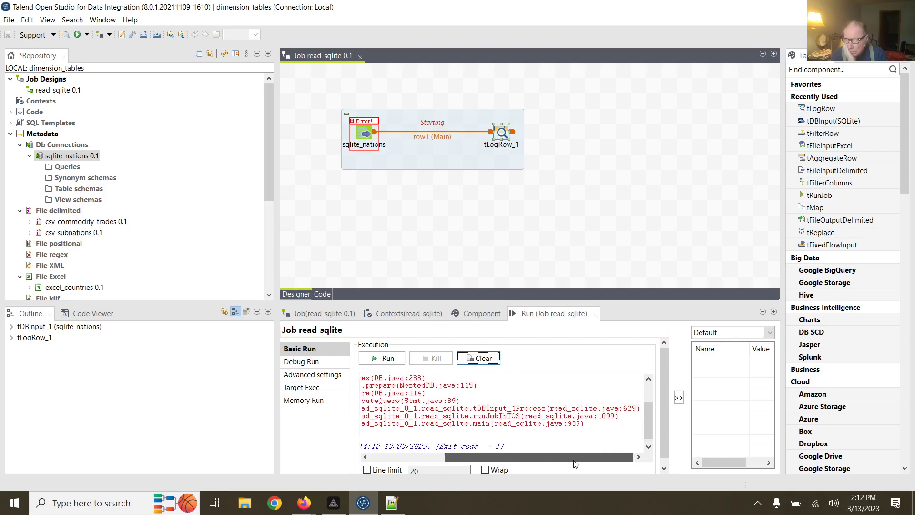
pyautogui.scroll(-1, 481, 422)
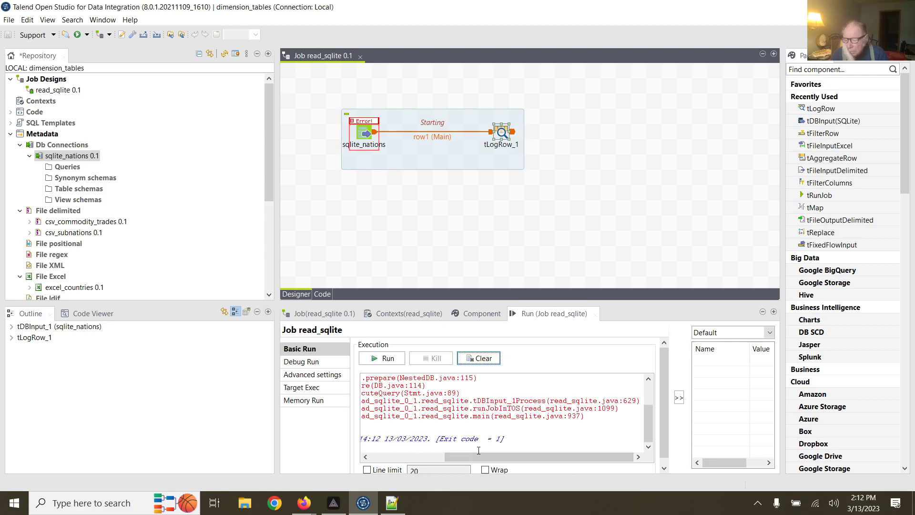
pyautogui.moveTo(476, 456); pyautogui.dragTo(384, 441)
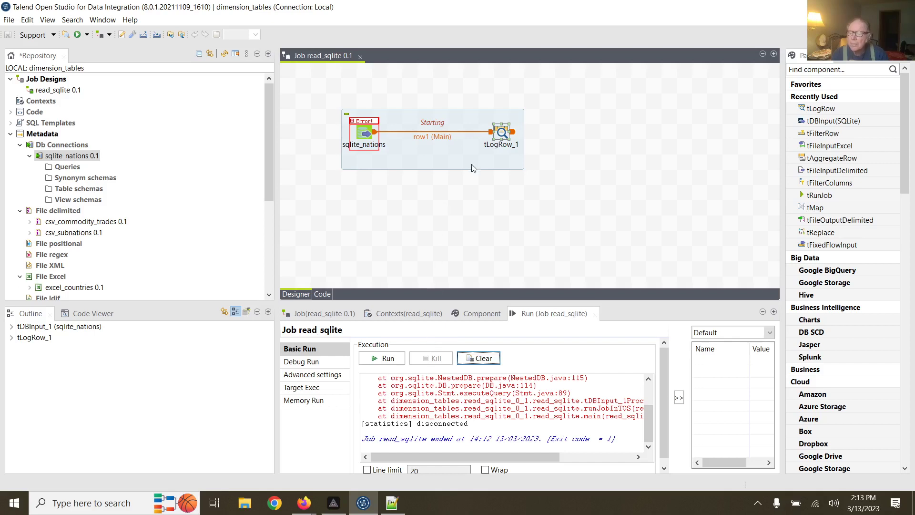
pyautogui.click(503, 134)
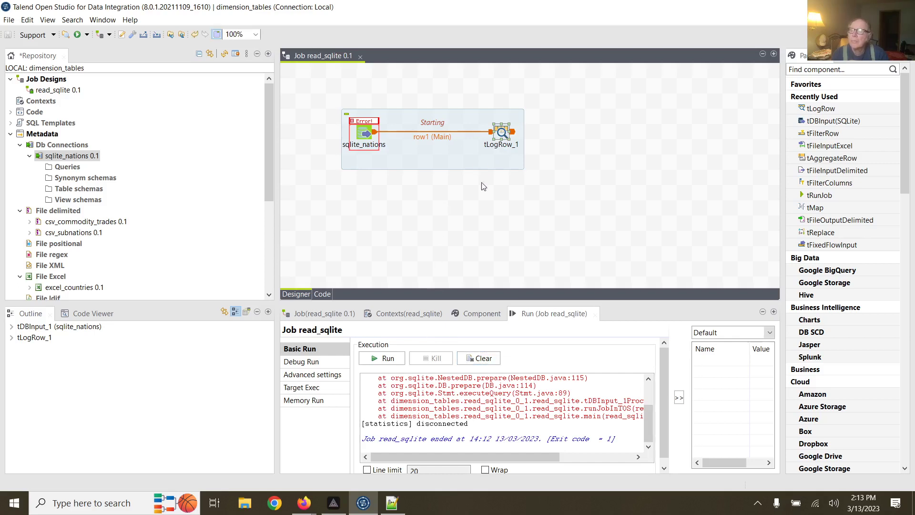
pyautogui.click(358, 123)
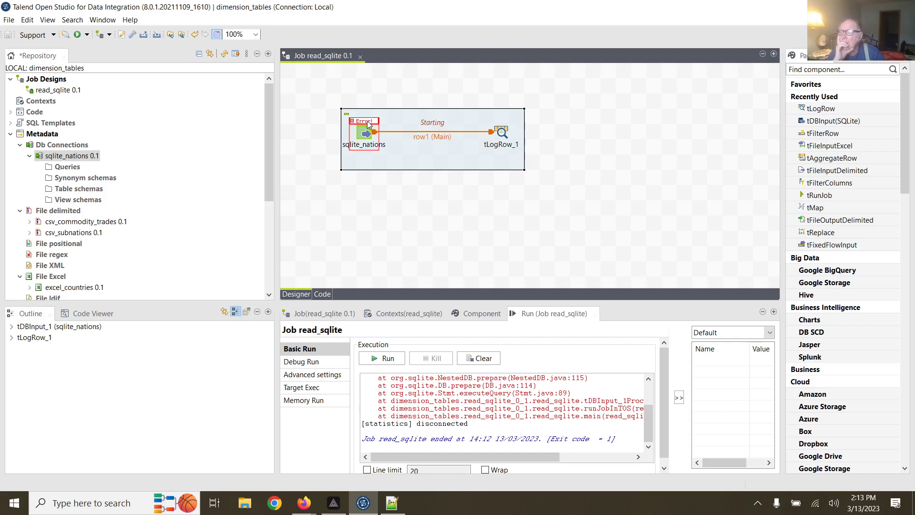
pyautogui.click(465, 358)
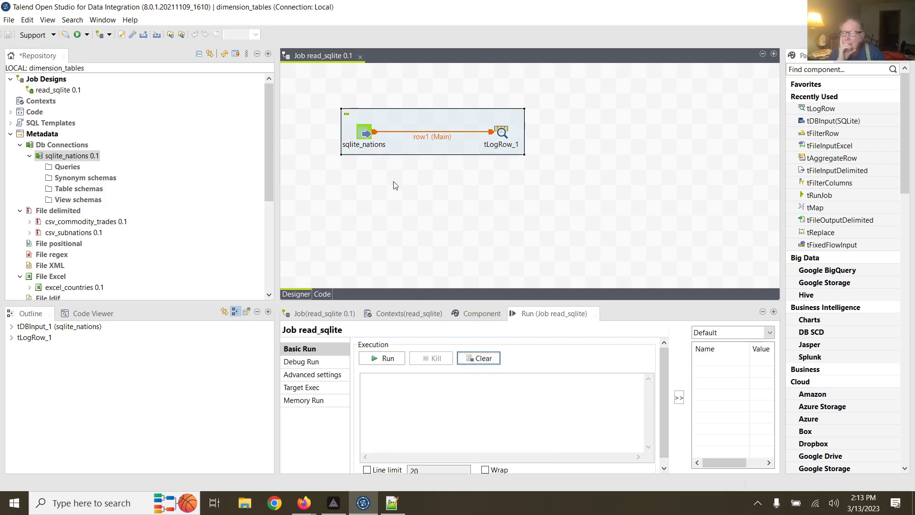
# Review the sqlite_nations settings, sync tLogRow_1's columns with its input, and accept the schema.
pyautogui.click(365, 134)
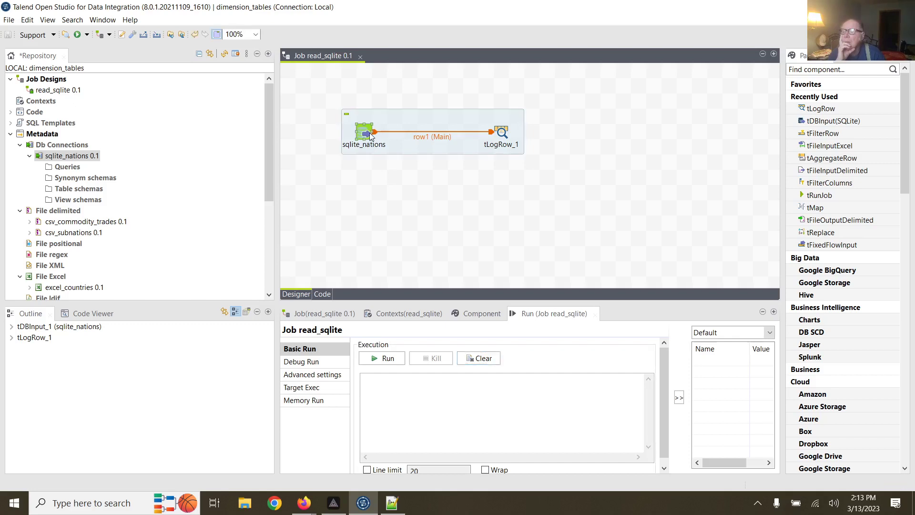
pyautogui.click(477, 316)
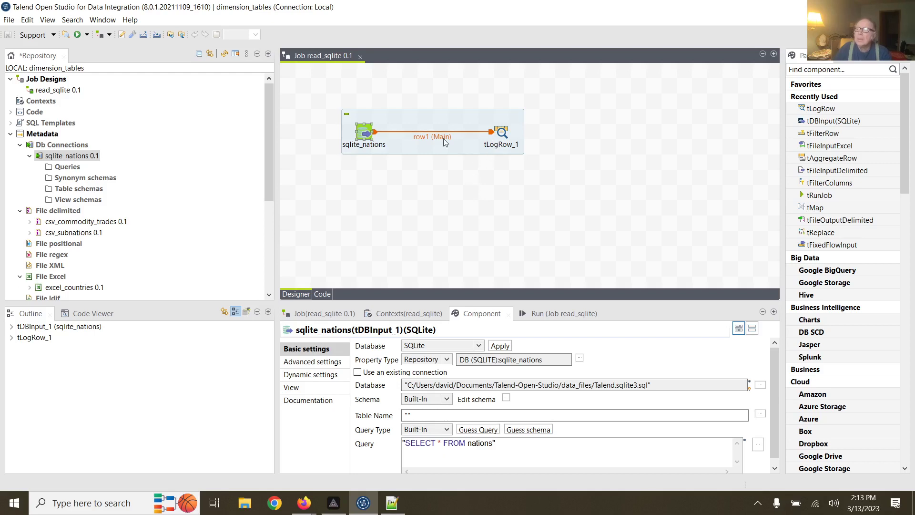
pyautogui.click(500, 136)
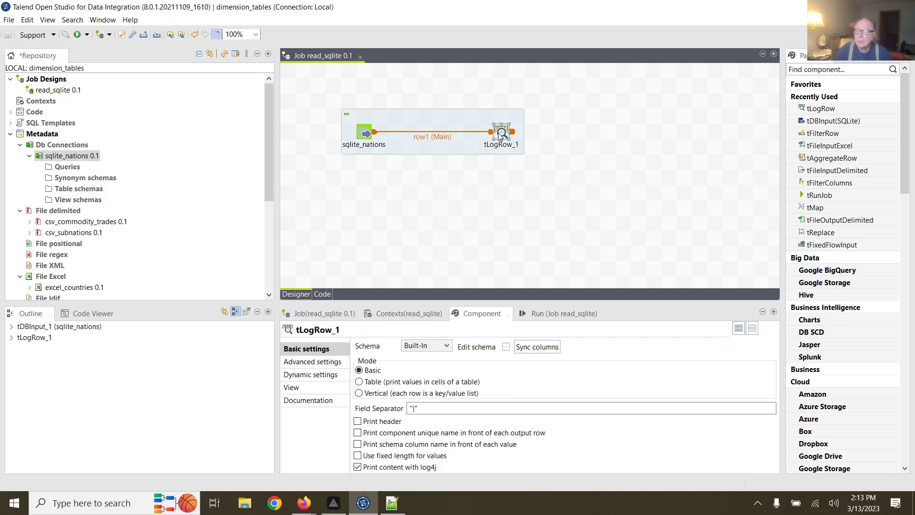
pyautogui.click(523, 347)
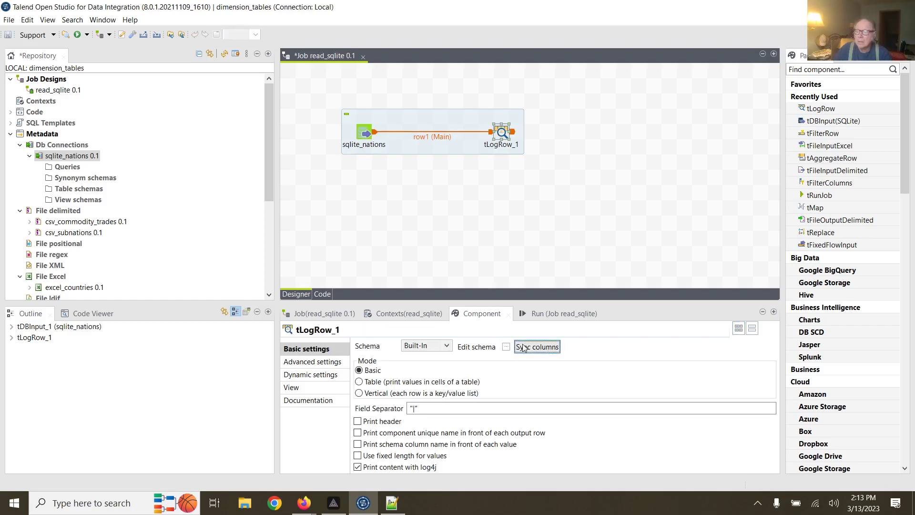
pyautogui.click(506, 346)
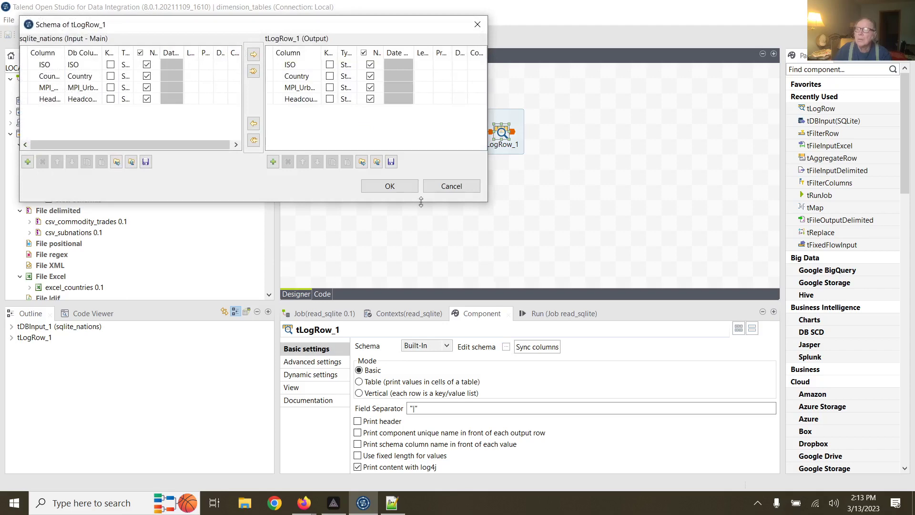
pyautogui.click(391, 186)
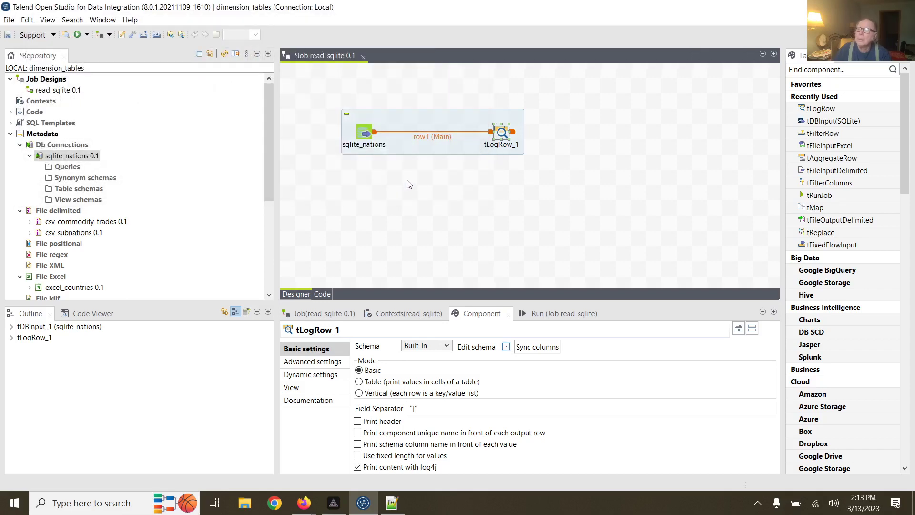
# Run the read_sqlite job again and check the beginning of its execution log.
pyautogui.click(556, 313)
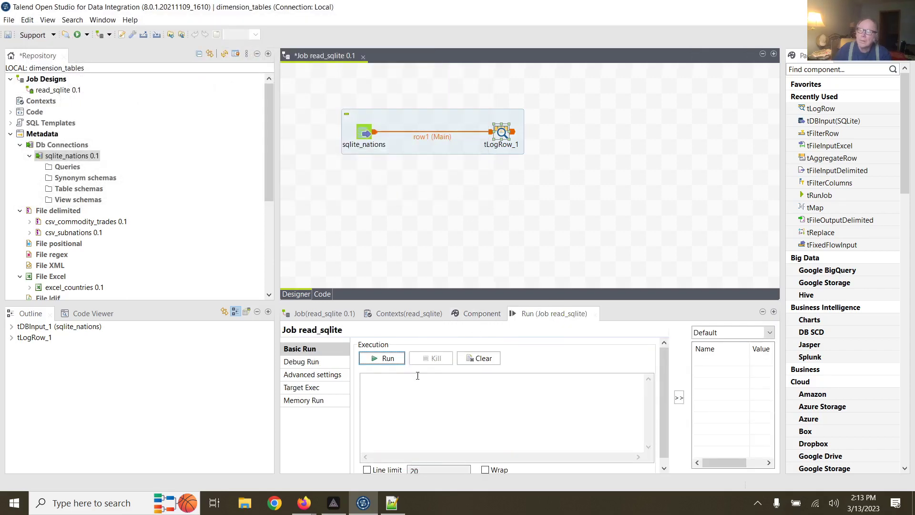
pyautogui.click(388, 359)
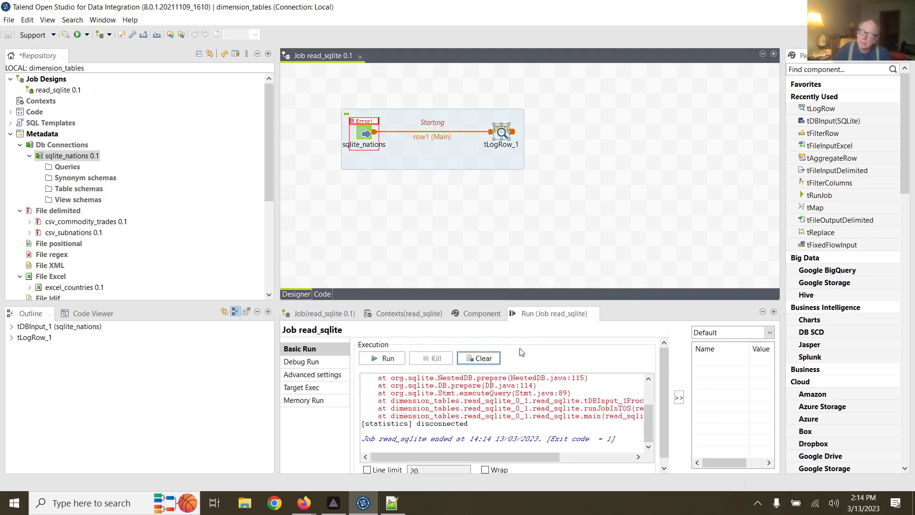
pyautogui.scroll(2, 530, 416)
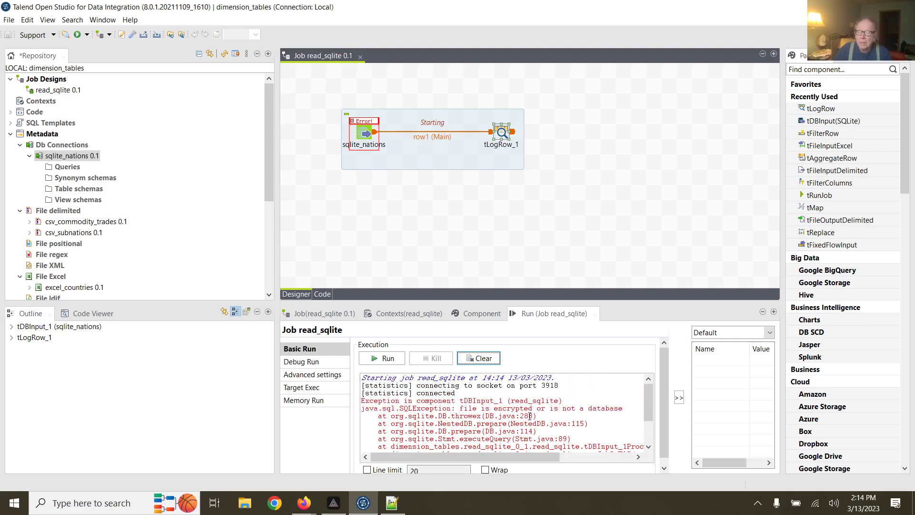
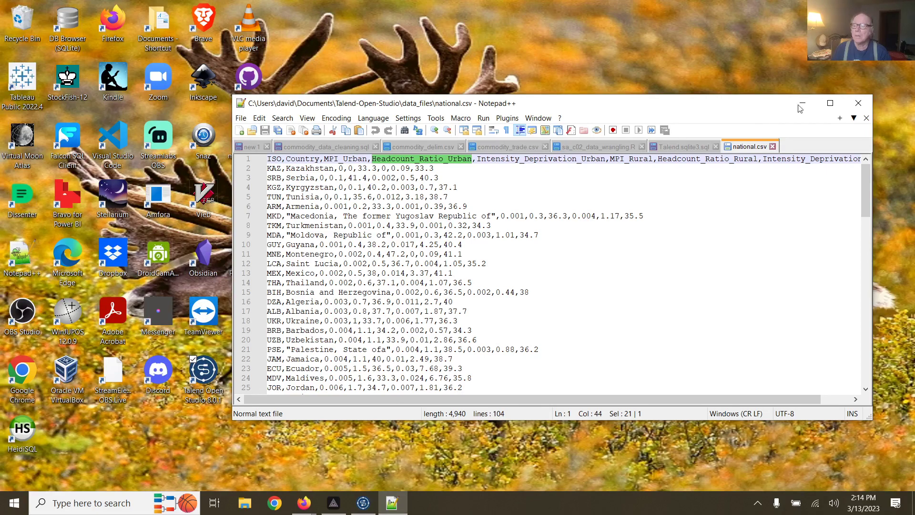
# Close the Notepad++ window showing national.csv and open the Talend-Open-Studio folder in File Explorer.
pyautogui.click(858, 103)
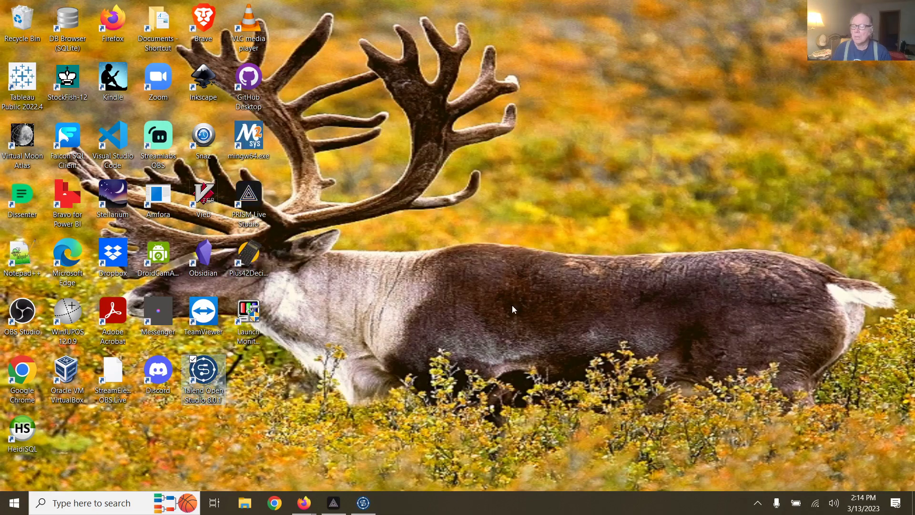
pyautogui.click(246, 506)
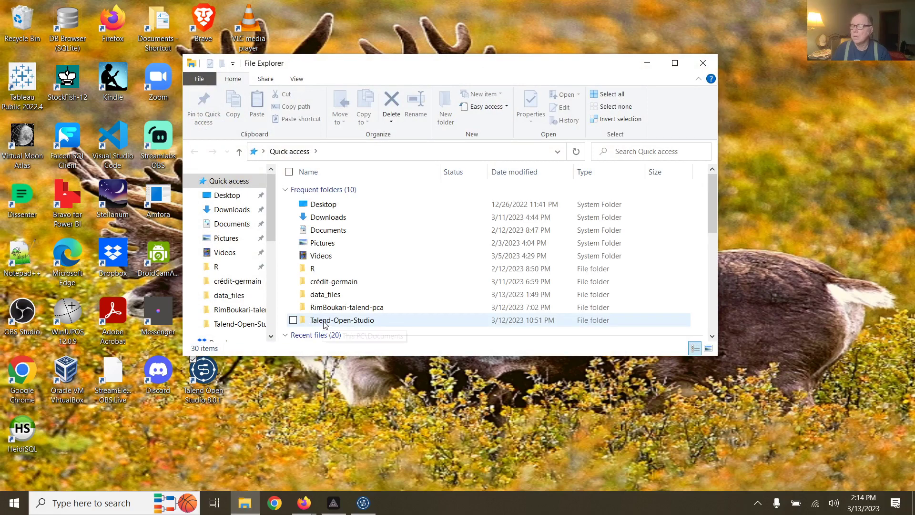
pyautogui.doubleClick(320, 319)
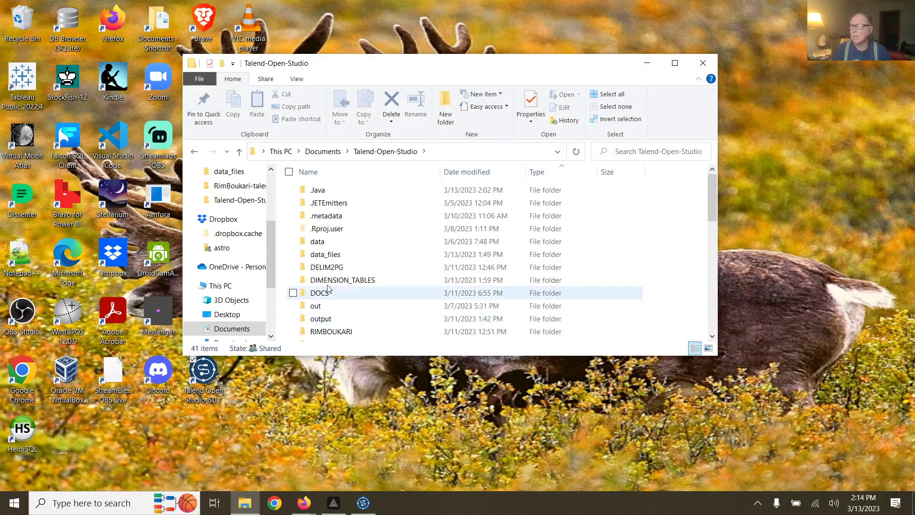
# Locate the Talend.sqlite3 database in the data_files folder, then switch back to Talend Open Studio.
pyautogui.doubleClick(326, 254)
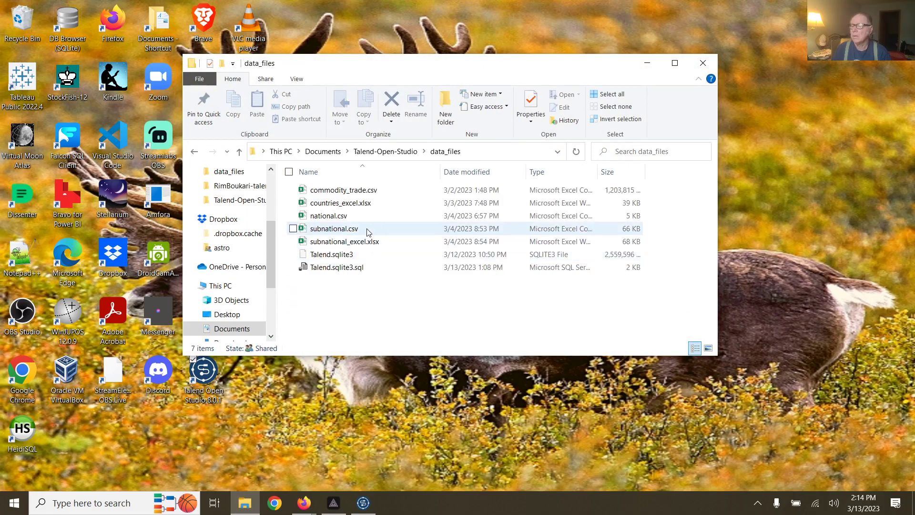
pyautogui.click(367, 254)
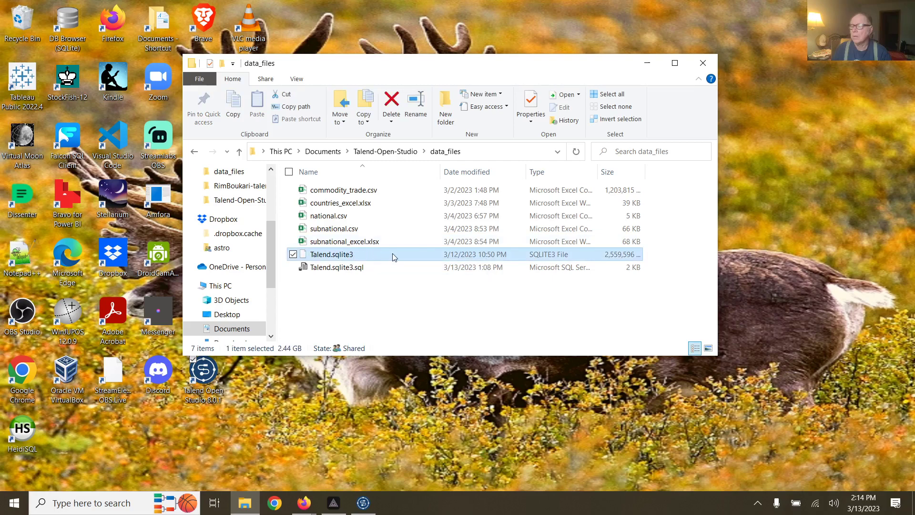
pyautogui.click(361, 506)
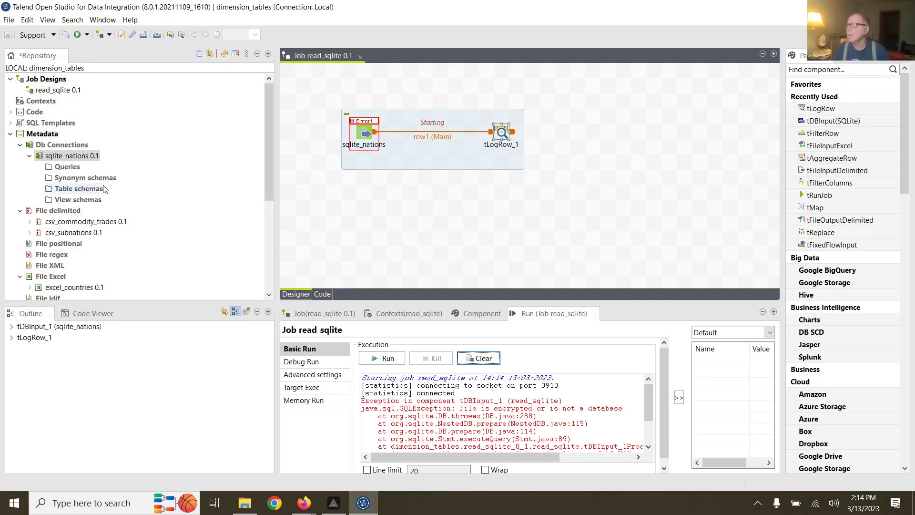
# Edit the sqlite_nations database connection and choose Talend.sqlite3 from the data_files folder as its database file.
pyautogui.click(90, 158)
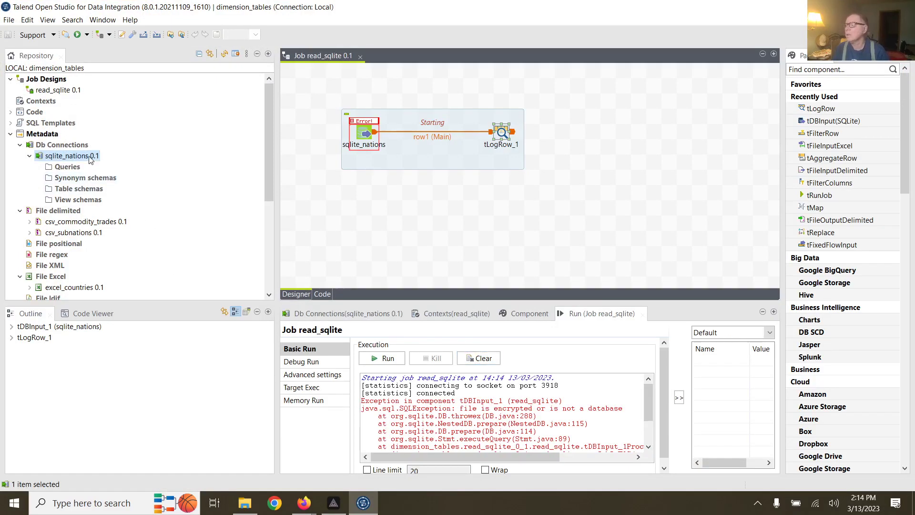
pyautogui.rightClick(91, 158)
pyautogui.click(107, 166)
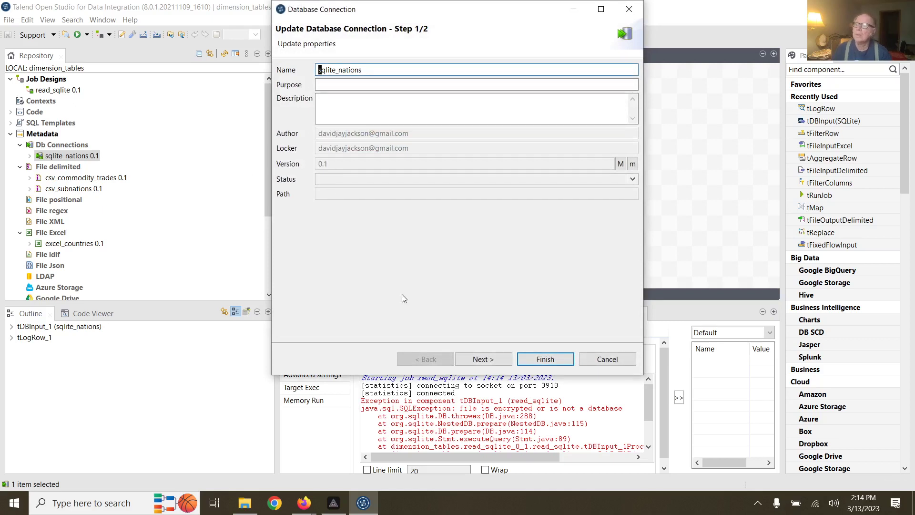
pyautogui.click(478, 360)
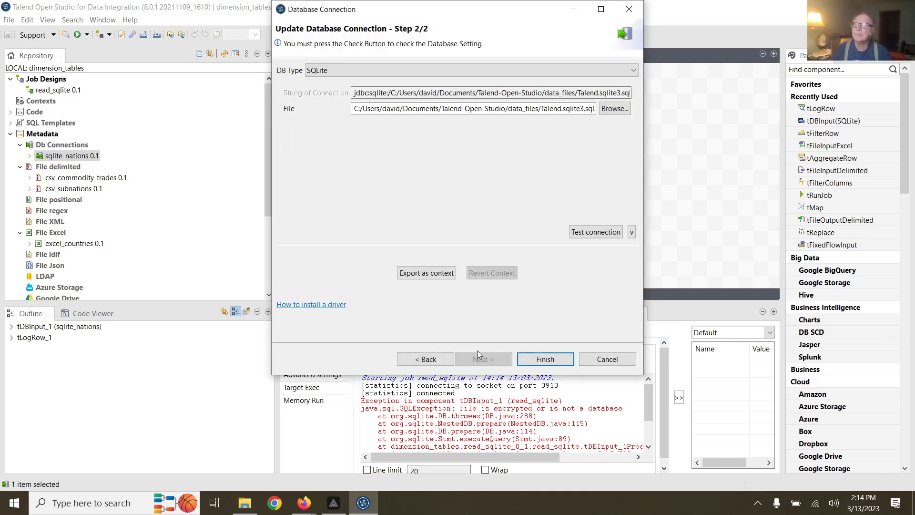
pyautogui.click(613, 108)
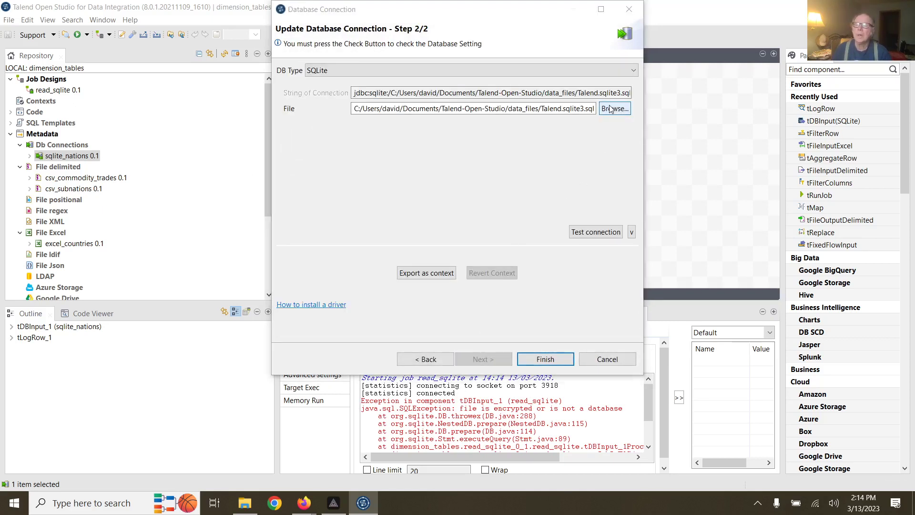
pyautogui.click(417, 171)
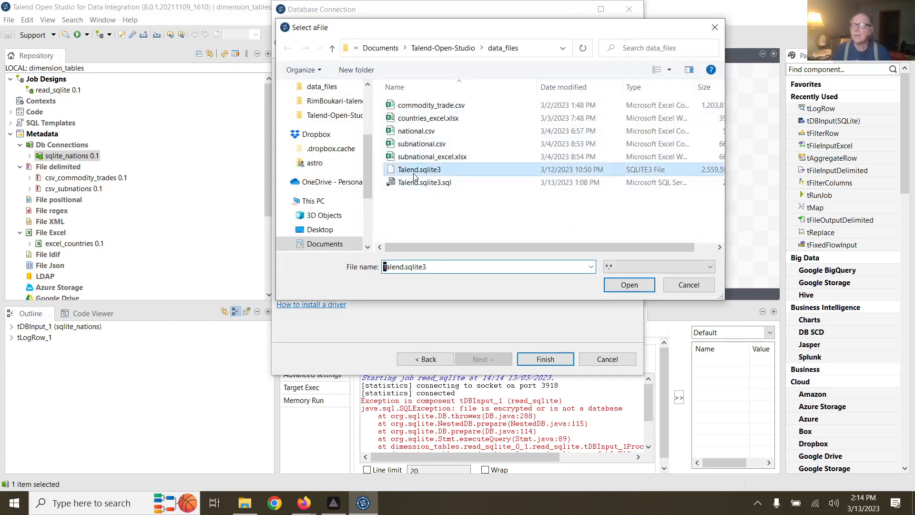
pyautogui.click(618, 285)
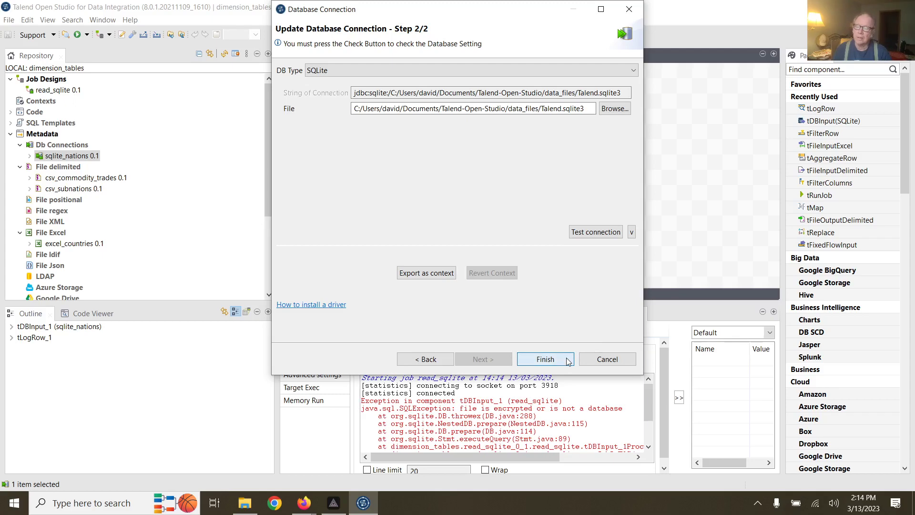
# Save the sqlite_nations connection and propagate its modified properties to the read_sqlite job.
pyautogui.click(545, 359)
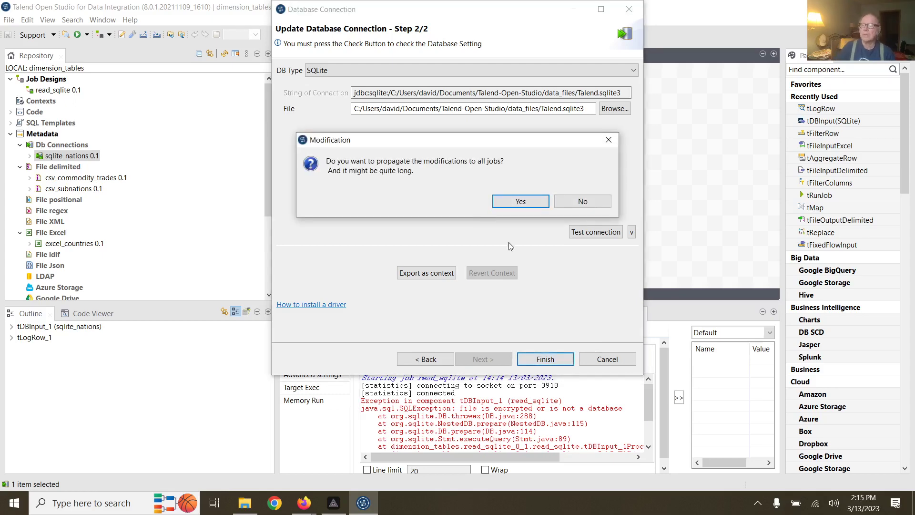
pyautogui.click(510, 208)
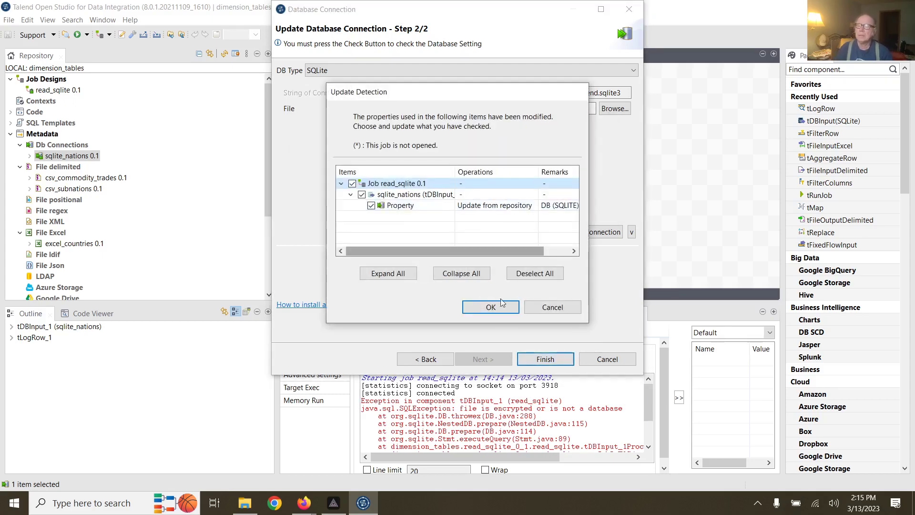
pyautogui.click(499, 308)
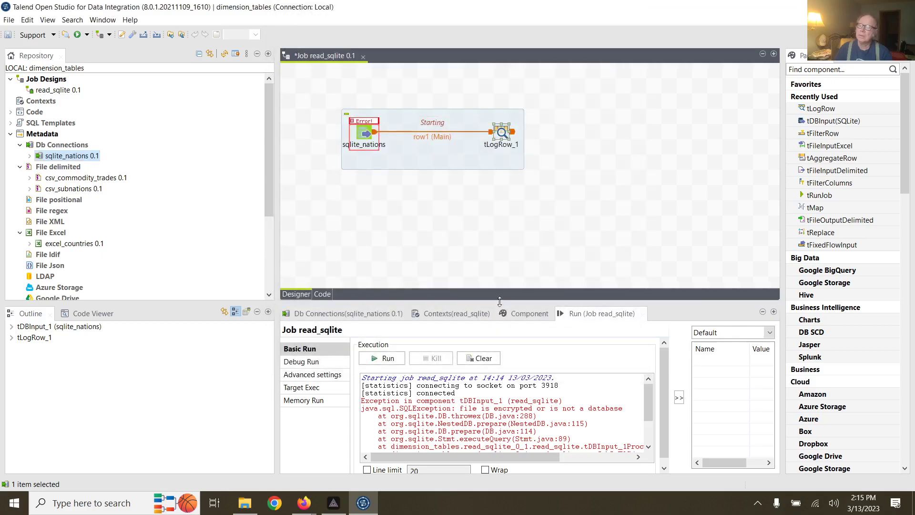
# Clear the output, run the read_sqlite job again, and read its execution log from the beginning.
pyautogui.click(500, 134)
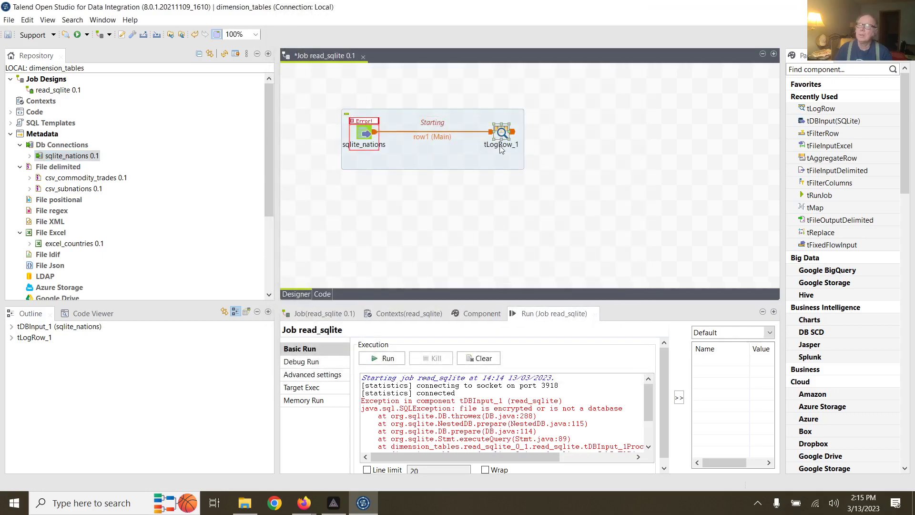
pyautogui.click(487, 358)
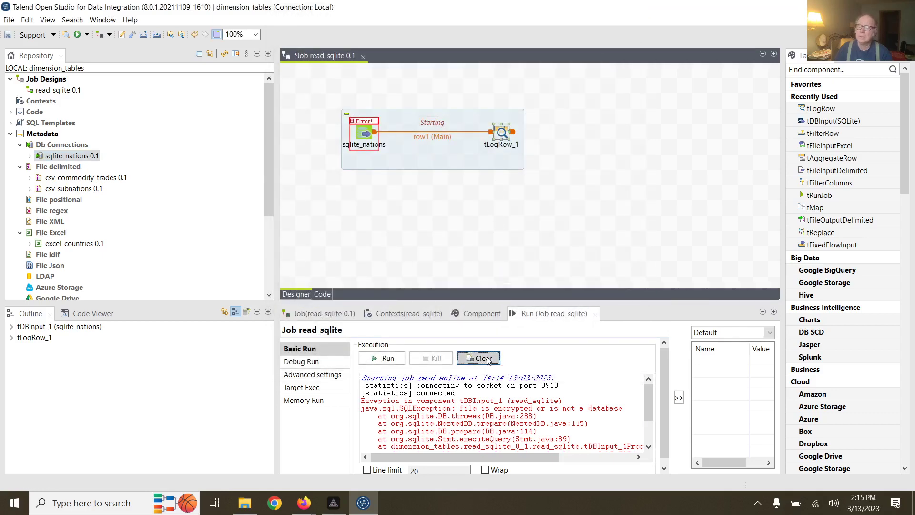
pyautogui.click(388, 358)
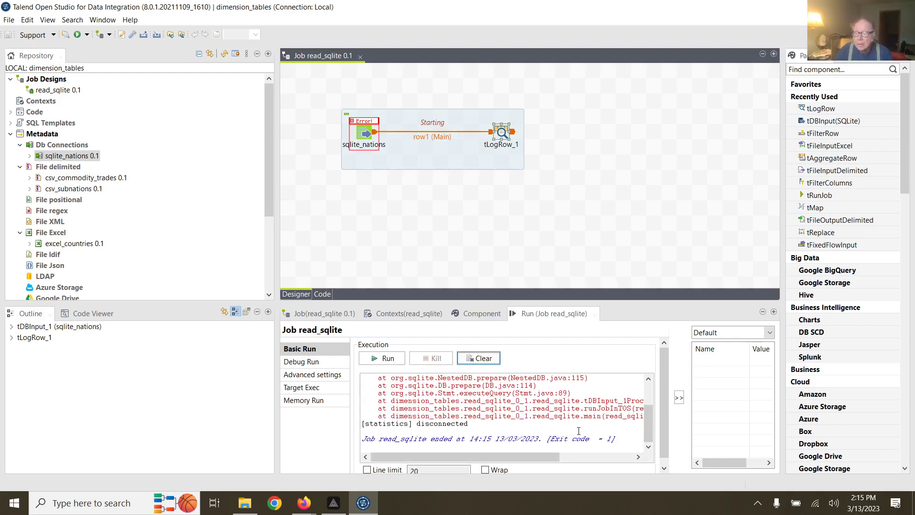
pyautogui.scroll(2, 578, 430)
pyautogui.scroll(1, 578, 431)
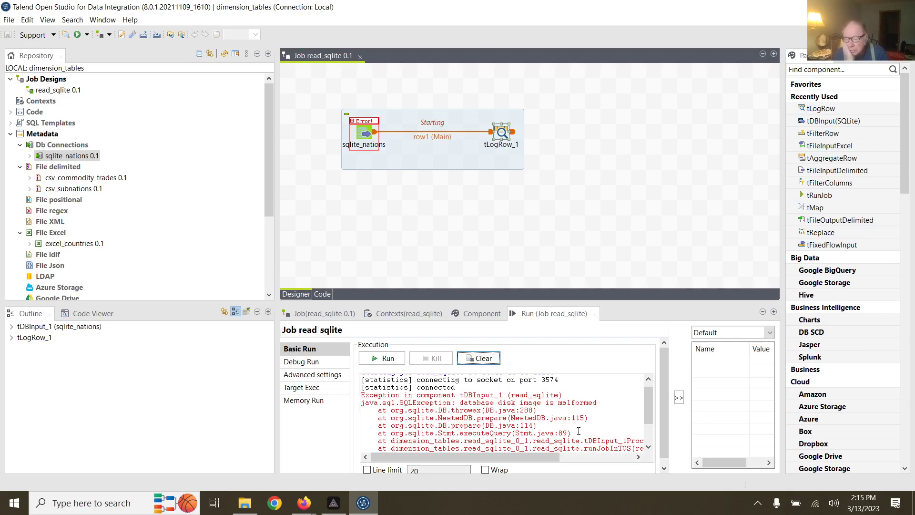
pyautogui.scroll(1, 578, 431)
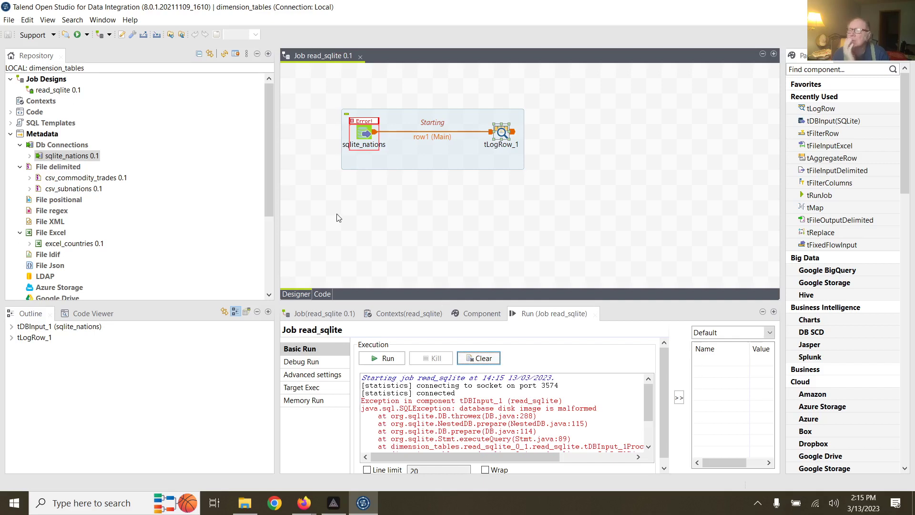
# Reopen the sqlite_nations connection for editing and review its database settings, keeping SQLite as the DB type.
pyautogui.click(88, 159)
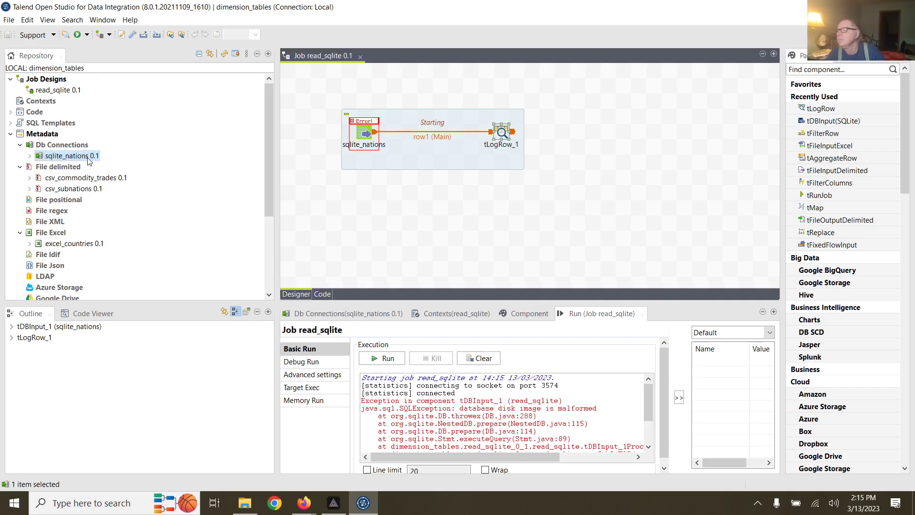
pyautogui.rightClick(89, 161)
pyautogui.click(113, 164)
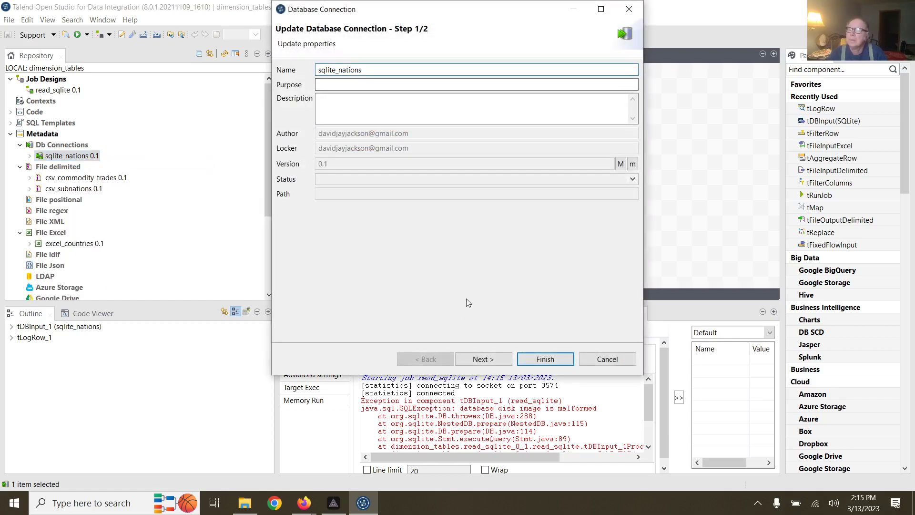
pyautogui.click(478, 359)
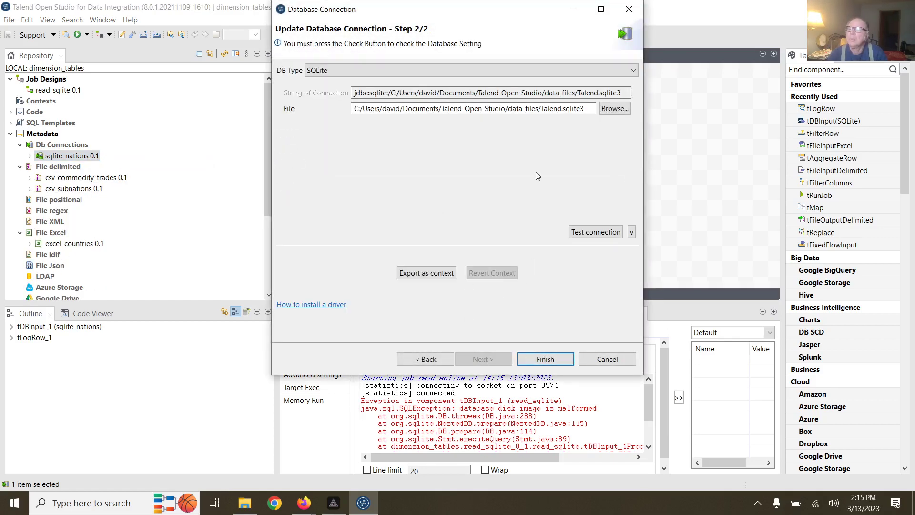
pyautogui.click(567, 70)
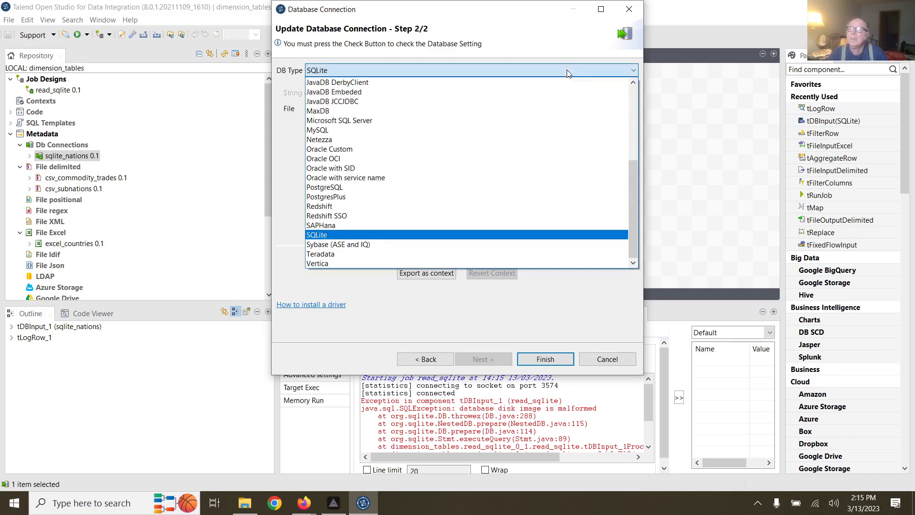
pyautogui.click(540, 235)
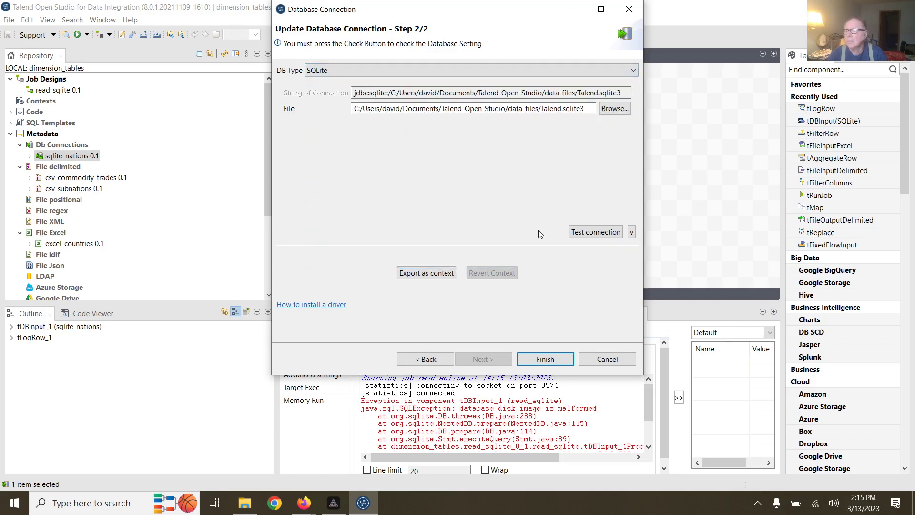
# Test the sqlite_nations database connection, then finish its update and propagate the modifications to all jobs.
pyautogui.click(581, 231)
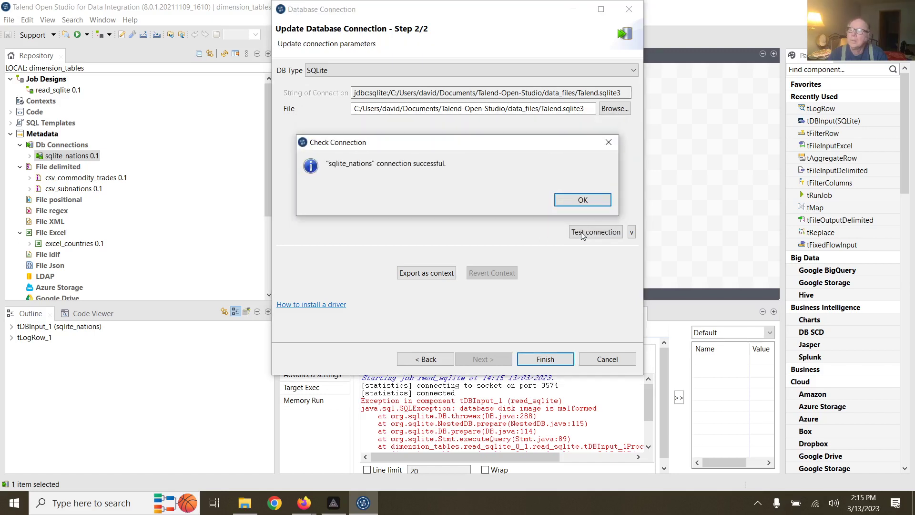
pyautogui.click(584, 201)
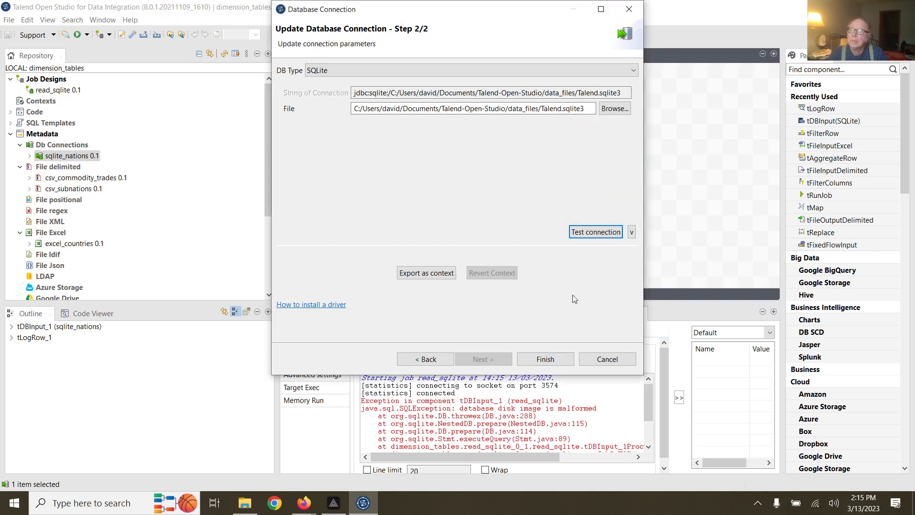
pyautogui.click(564, 361)
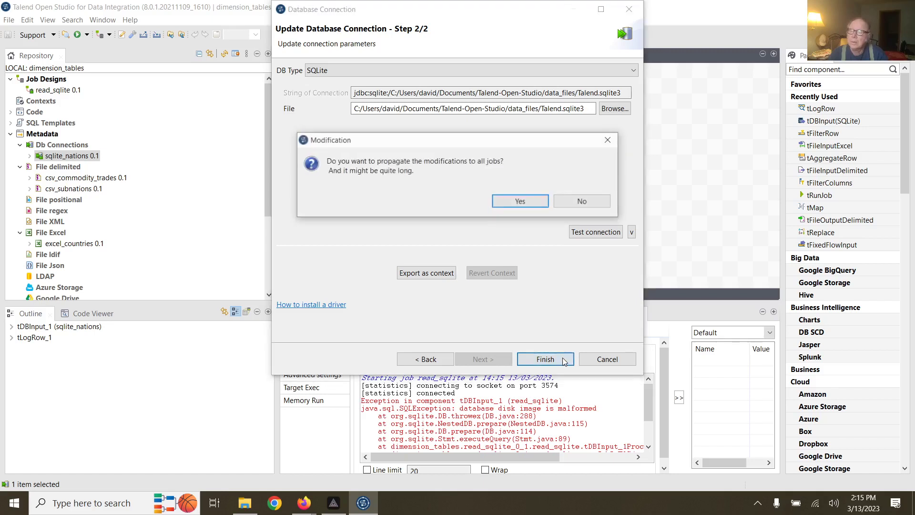
pyautogui.click(520, 201)
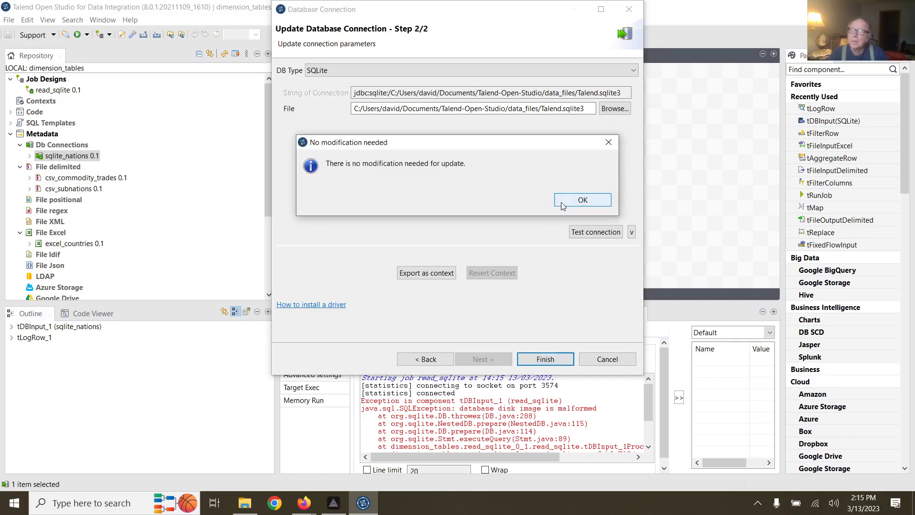
pyautogui.click(585, 199)
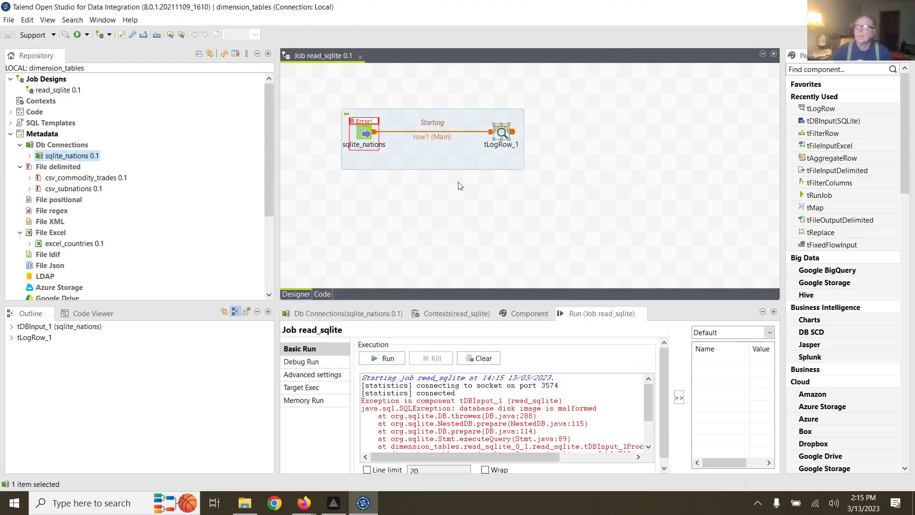
# Rerun the read_sqlite job with a cleared console and clear its output again after the run.
pyautogui.click(482, 358)
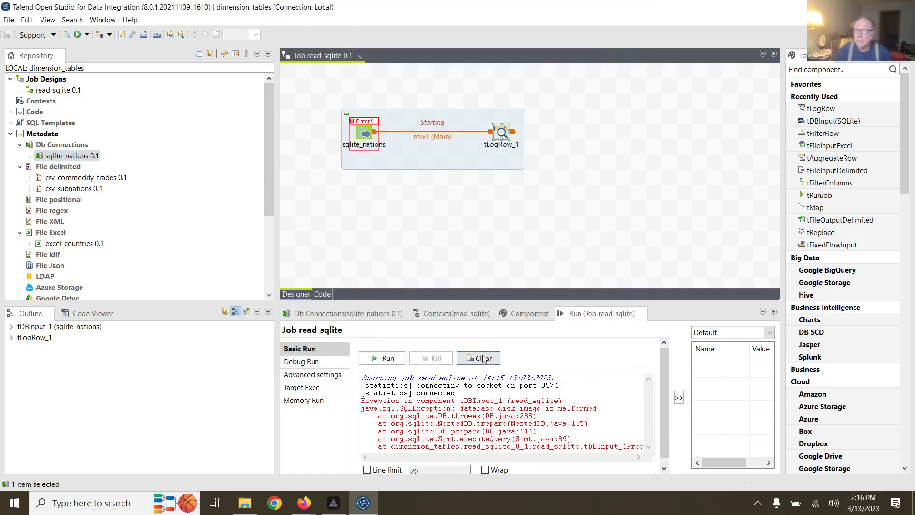
pyautogui.click(503, 133)
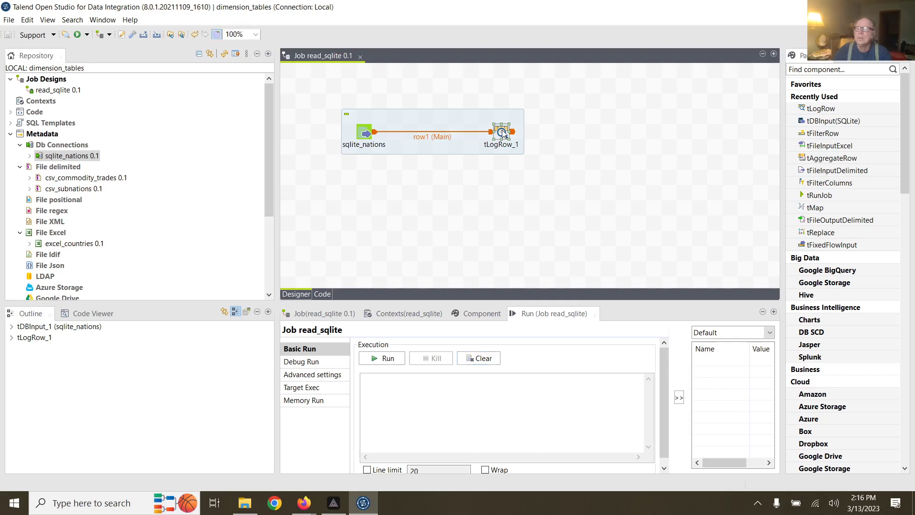
pyautogui.click(387, 361)
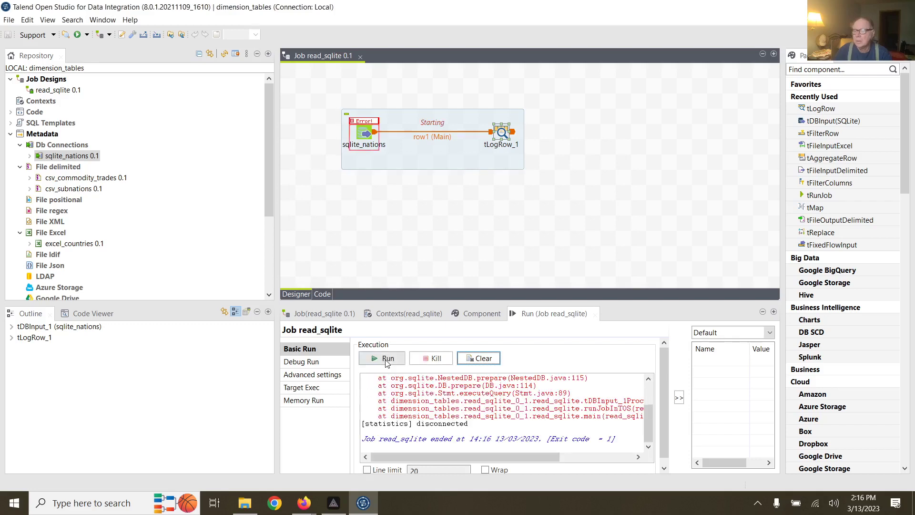
pyautogui.click(386, 361)
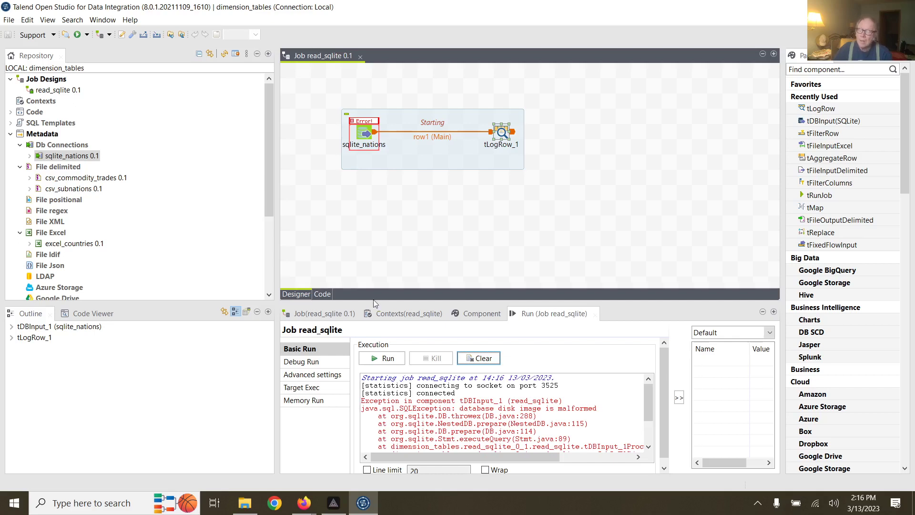
pyautogui.click(485, 358)
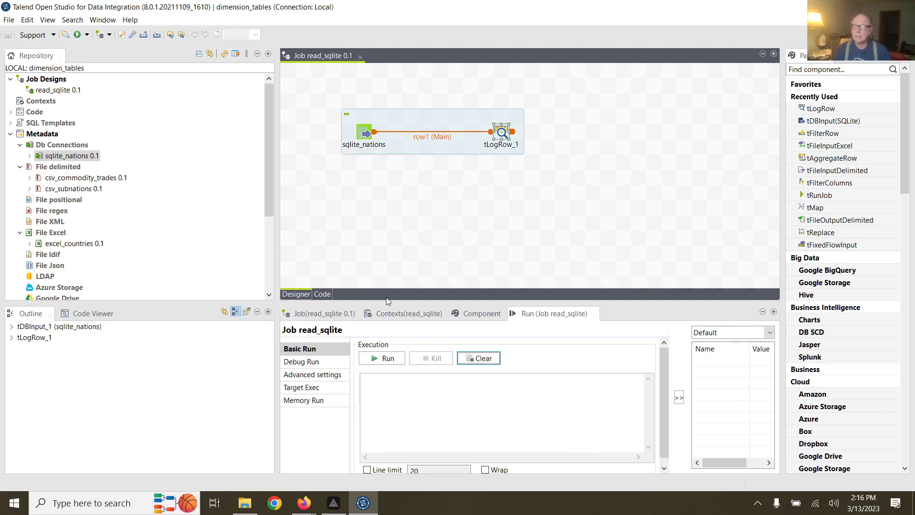
# Create a new job named read_subnations under Job Designs.
pyautogui.rightClick(63, 81)
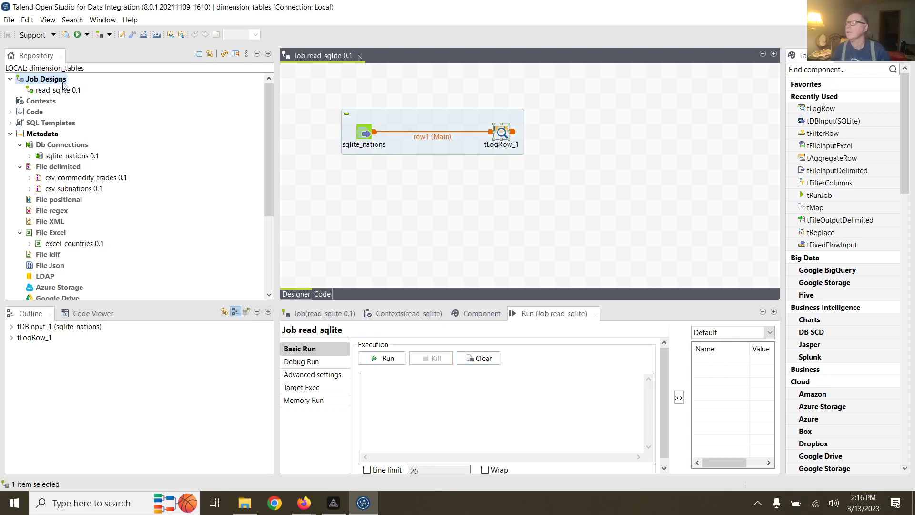
pyautogui.click(93, 90)
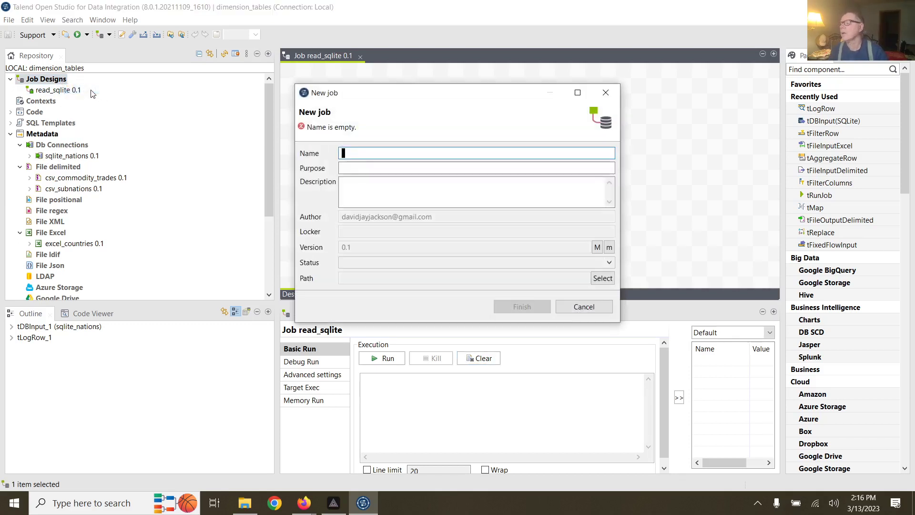
pyautogui.write('read_sub')
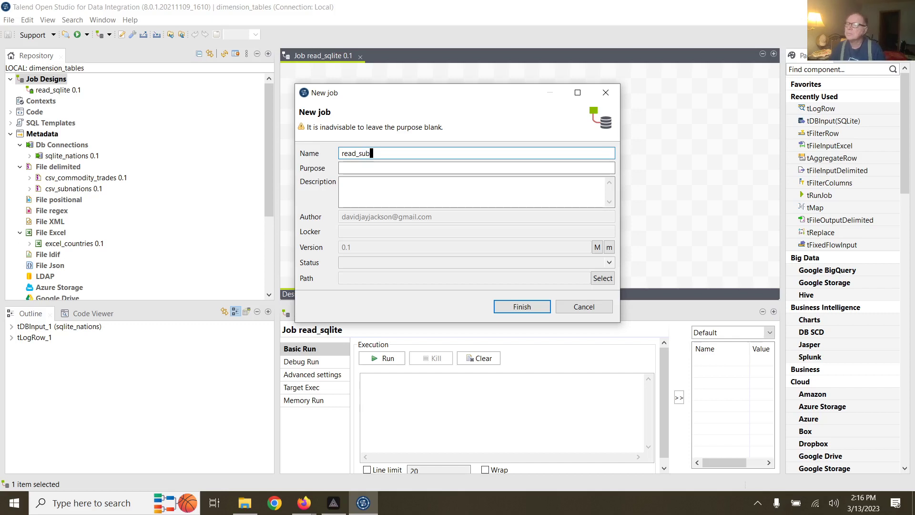
pyautogui.write('tions')
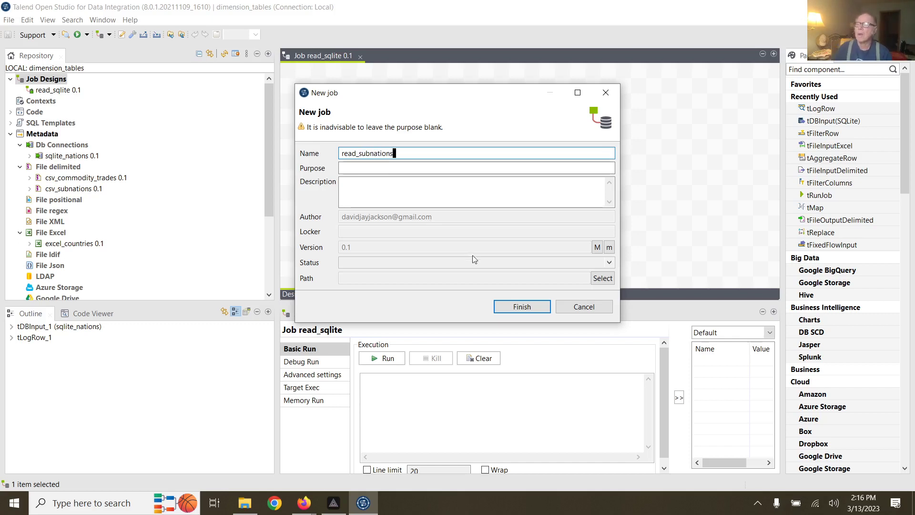
pyautogui.click(514, 308)
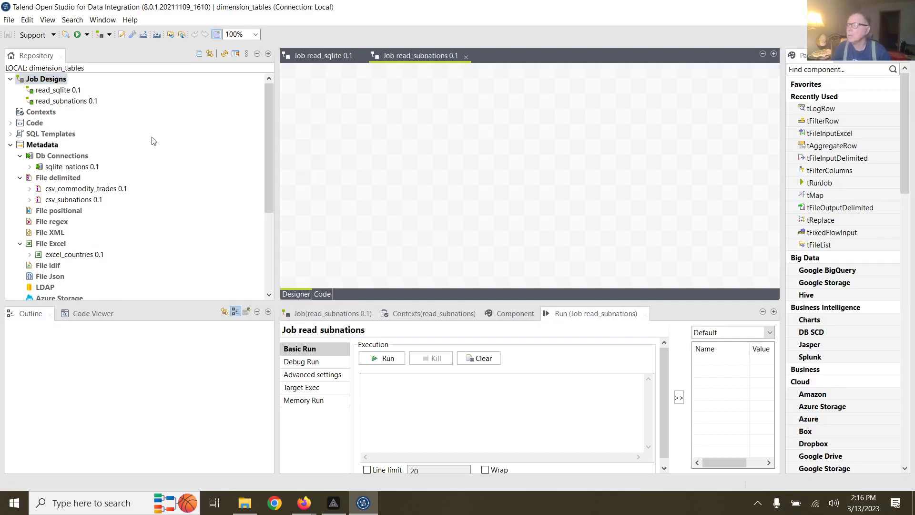
# Add the csv_subnations metadata to the read_subnations job canvas as a tFileInputDelimited component.
pyautogui.click(89, 203)
pyautogui.moveTo(194, 193); pyautogui.dragTo(388, 143)
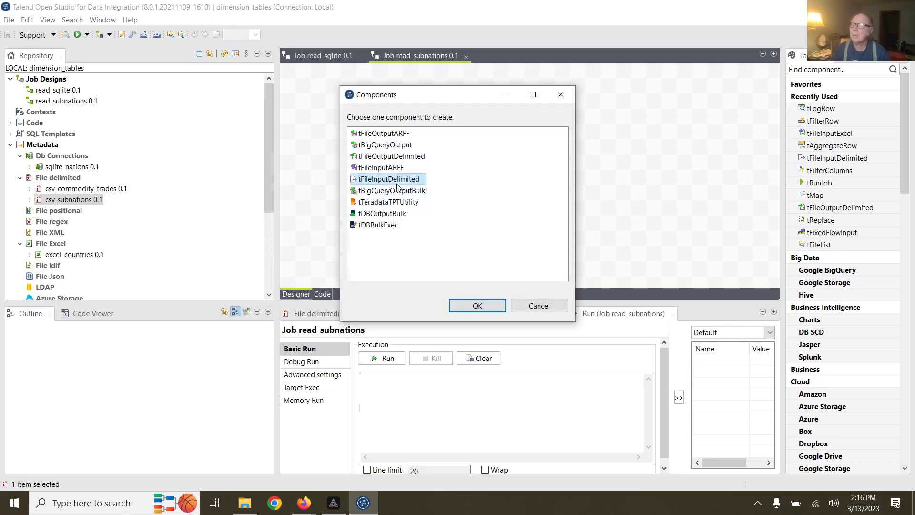
pyautogui.click(467, 306)
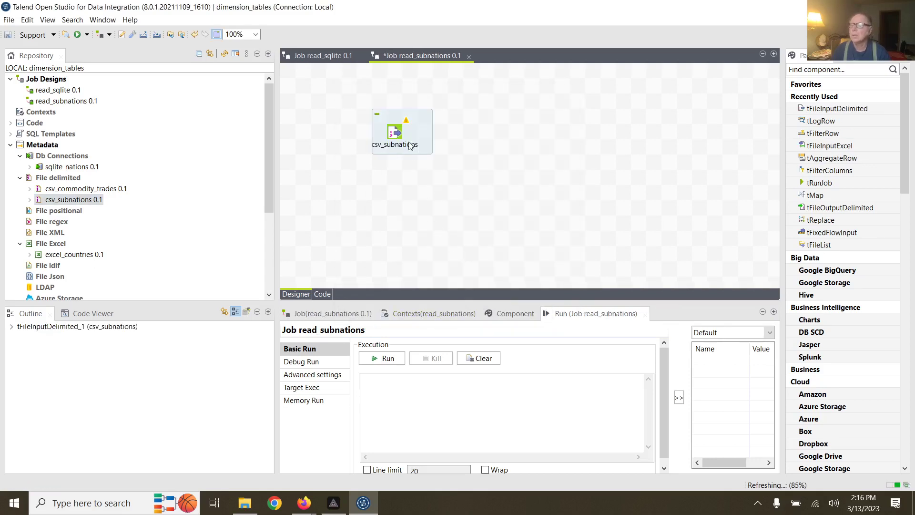
# Show the basic settings of the csv_subnations input component.
pyautogui.click(403, 140)
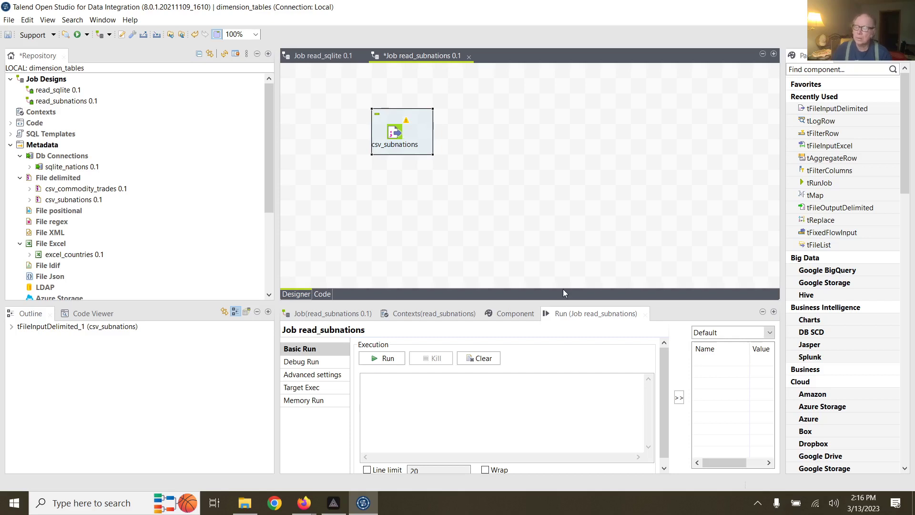
pyautogui.click(526, 317)
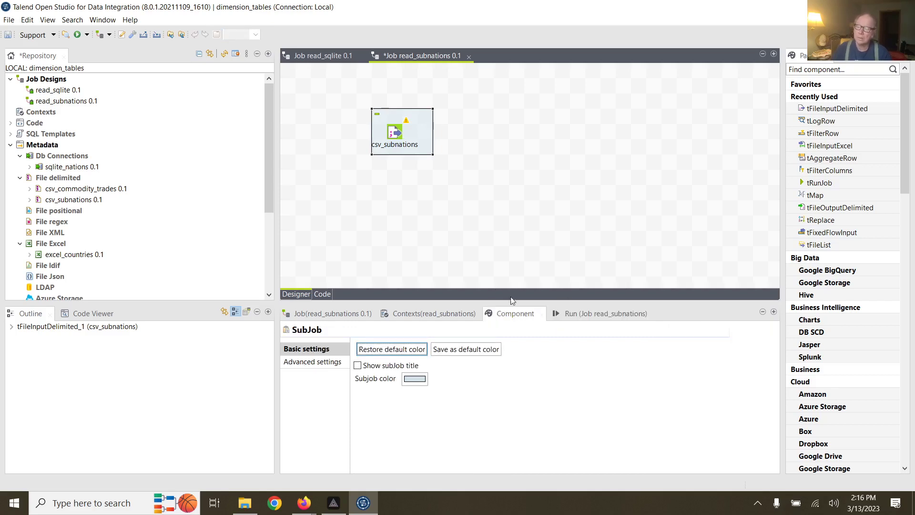
pyautogui.click(397, 136)
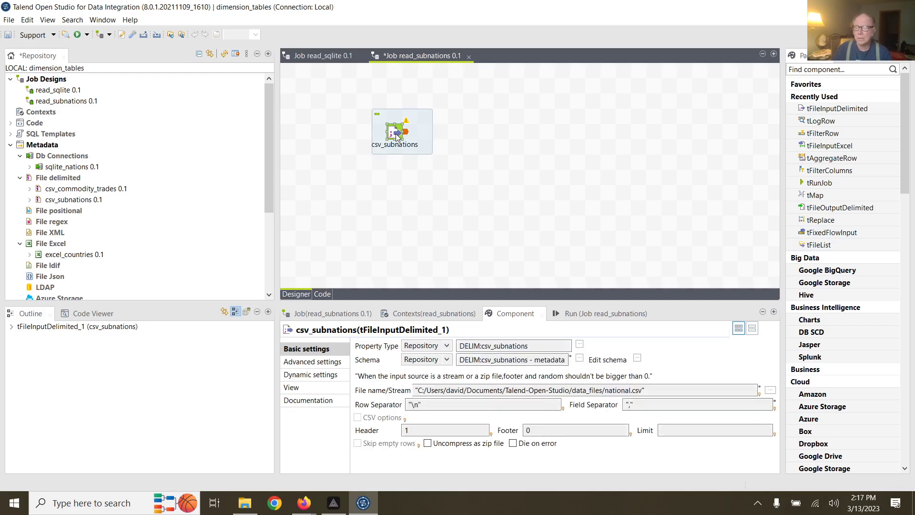
pyautogui.click(392, 135)
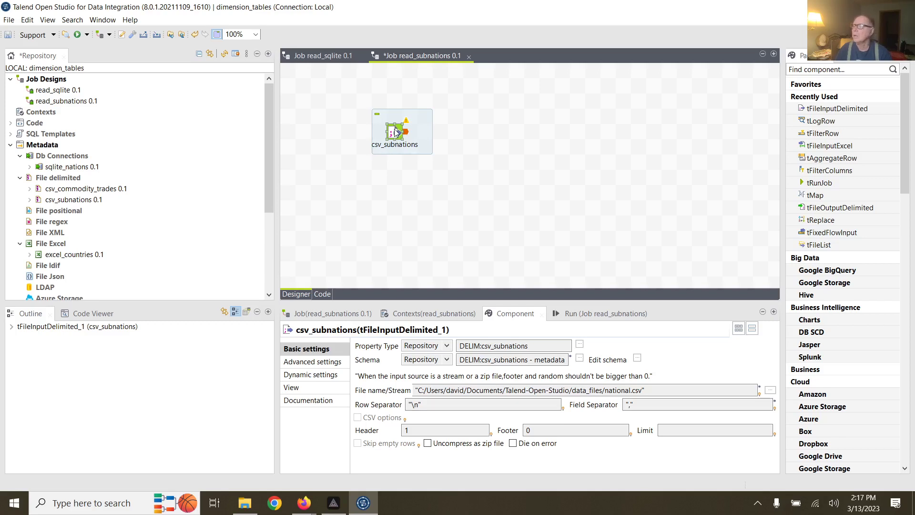
# Move the csv_subnations component further left on the canvas and connect its output to a new tLogRow component.
pyautogui.moveTo(392, 132); pyautogui.dragTo(352, 132)
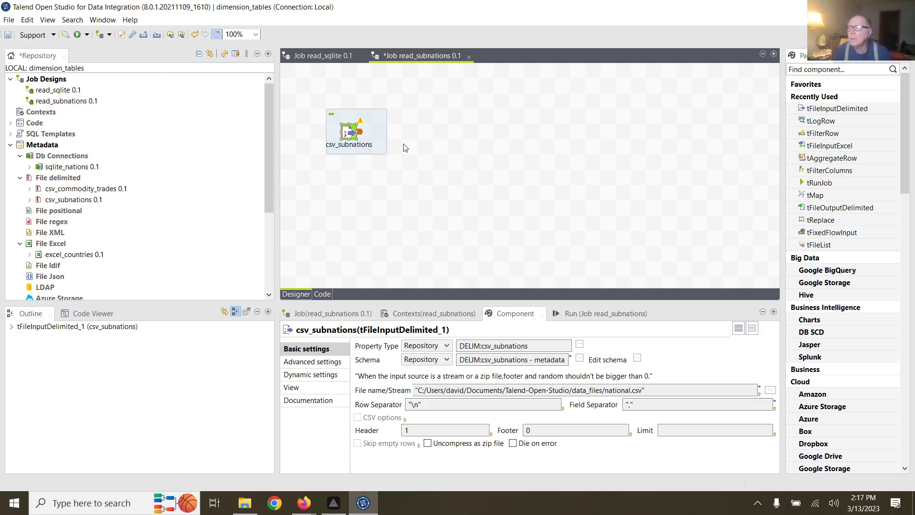
pyautogui.moveTo(360, 132); pyautogui.dragTo(463, 132)
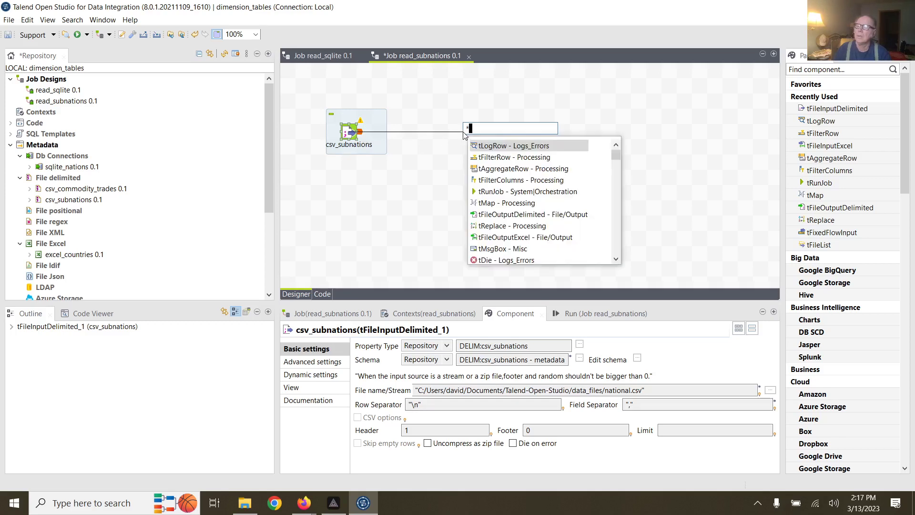
pyautogui.doubleClick(505, 147)
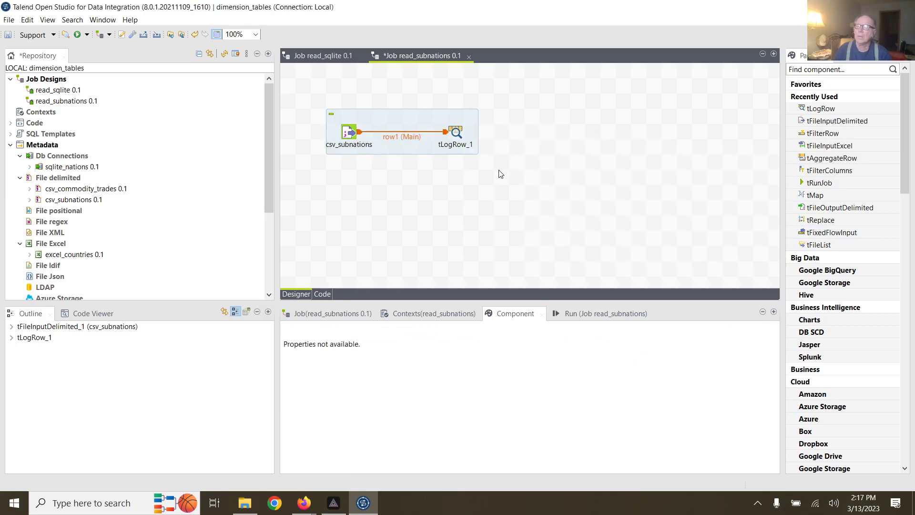
# View the repository schema of the csv_subnations component and close it without changes.
pyautogui.click(358, 136)
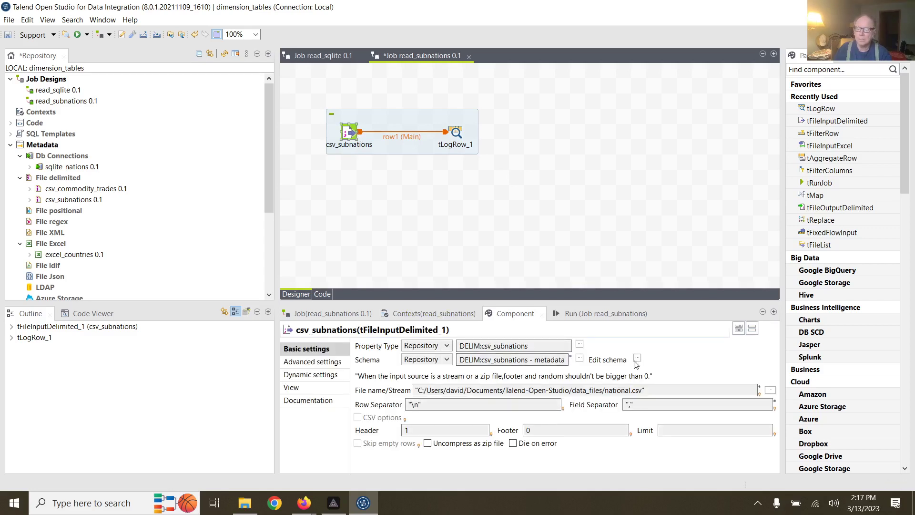
pyautogui.click(637, 359)
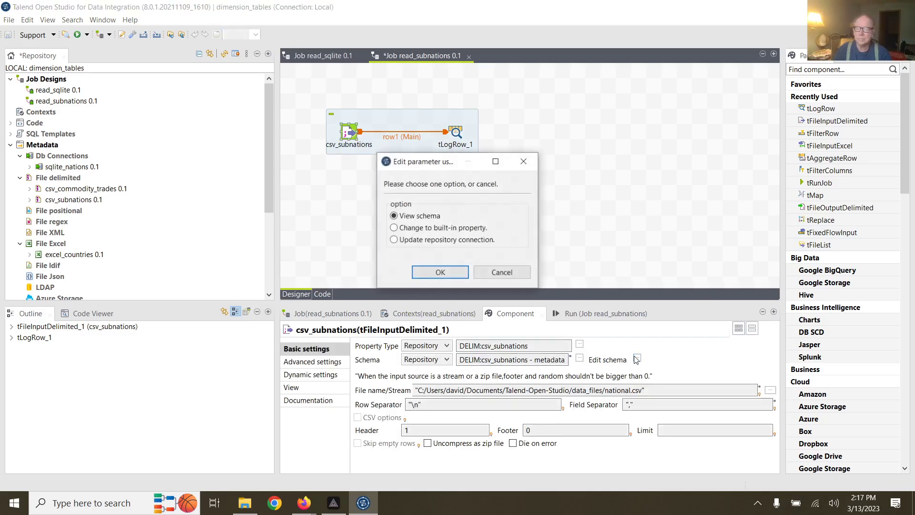
pyautogui.click(440, 273)
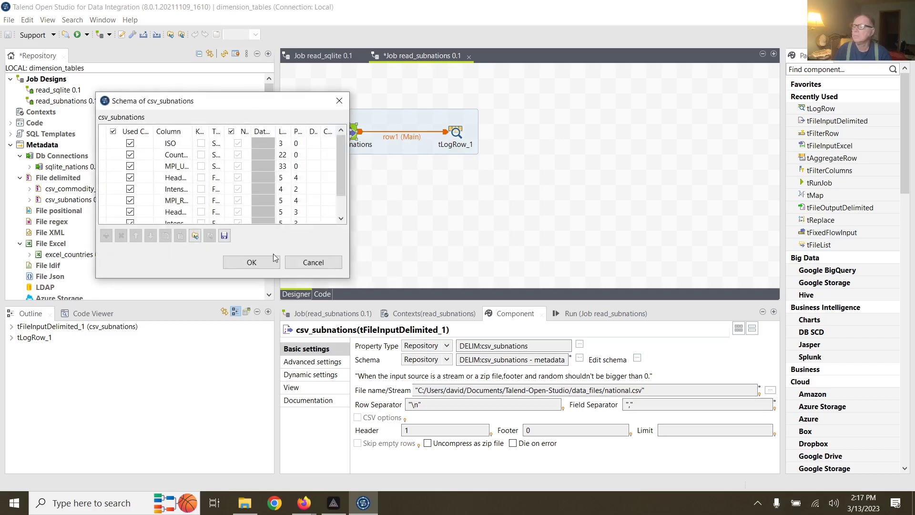
pyautogui.click(251, 263)
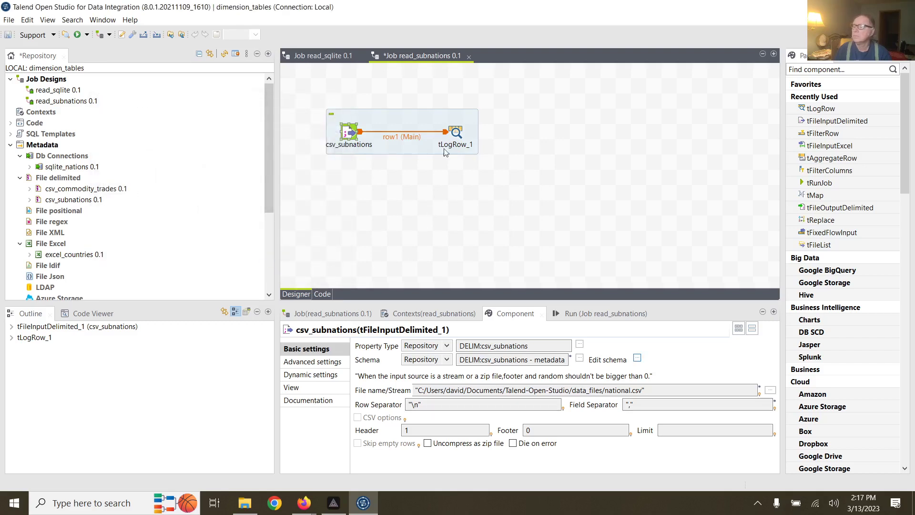
# Review the input and output schema of tLogRow_1 and sync its columns with the incoming flow.
pyautogui.click(455, 134)
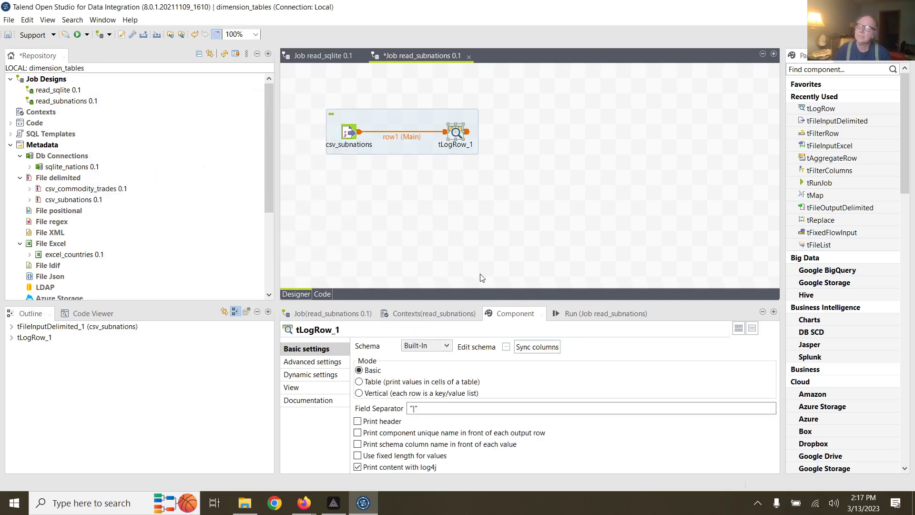
pyautogui.click(505, 347)
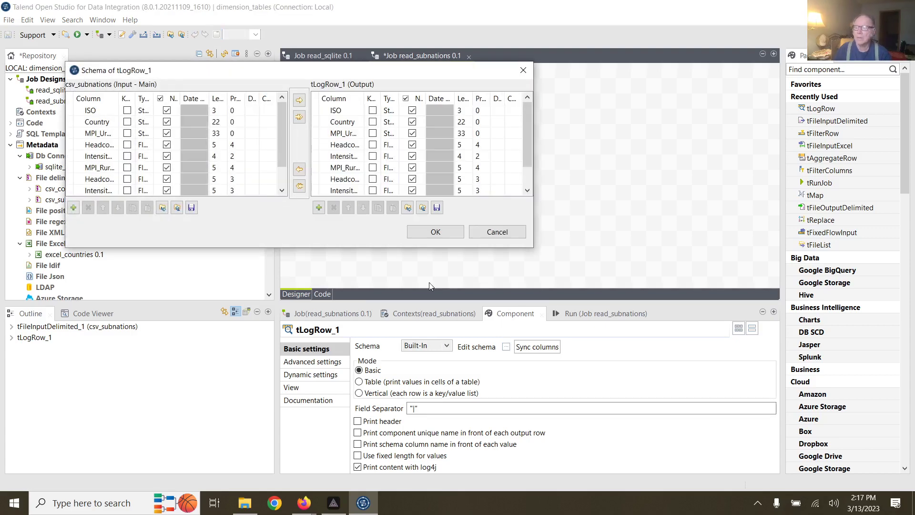
pyautogui.click(433, 234)
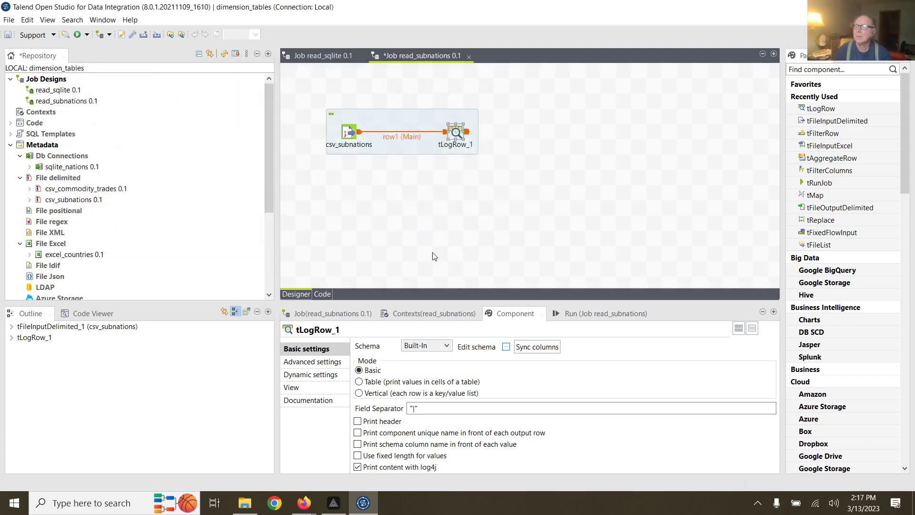
pyautogui.click(530, 351)
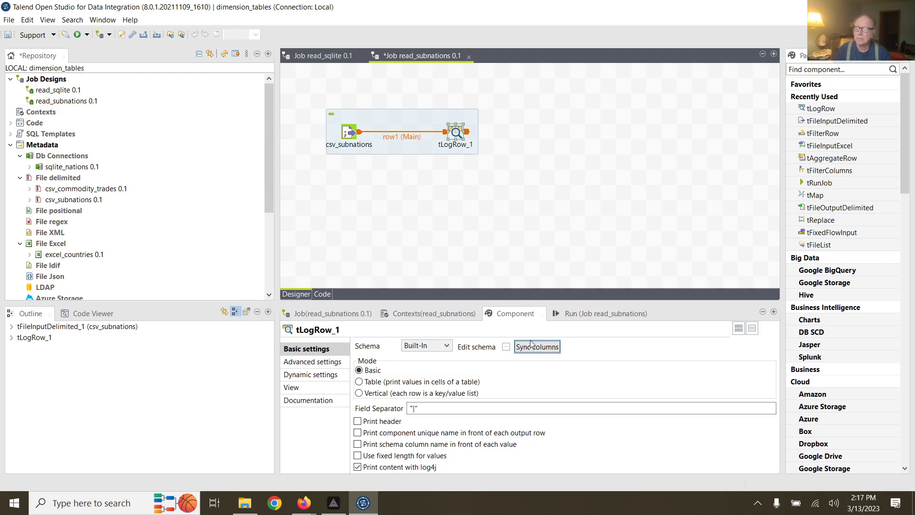
# Enable header printing for tLogRow_1 and bring up the run view of the read_subnations job.
pyautogui.click(601, 313)
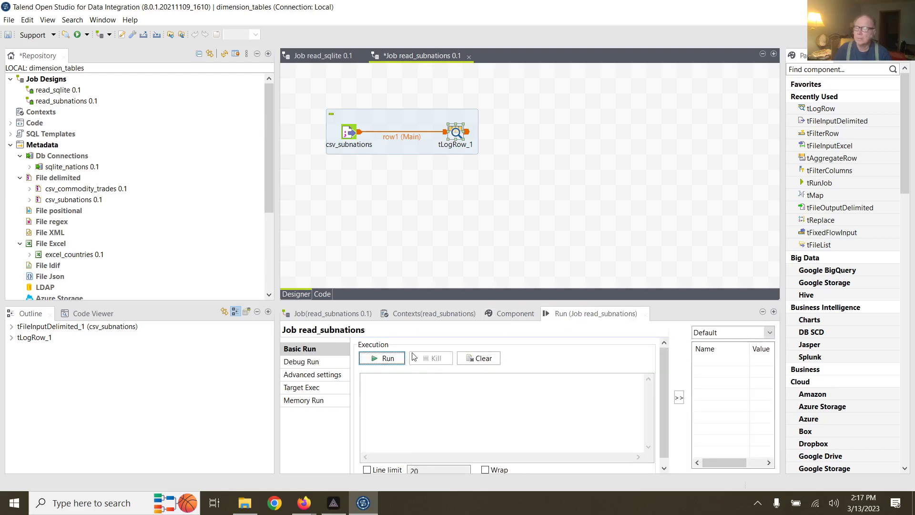
pyautogui.click(499, 317)
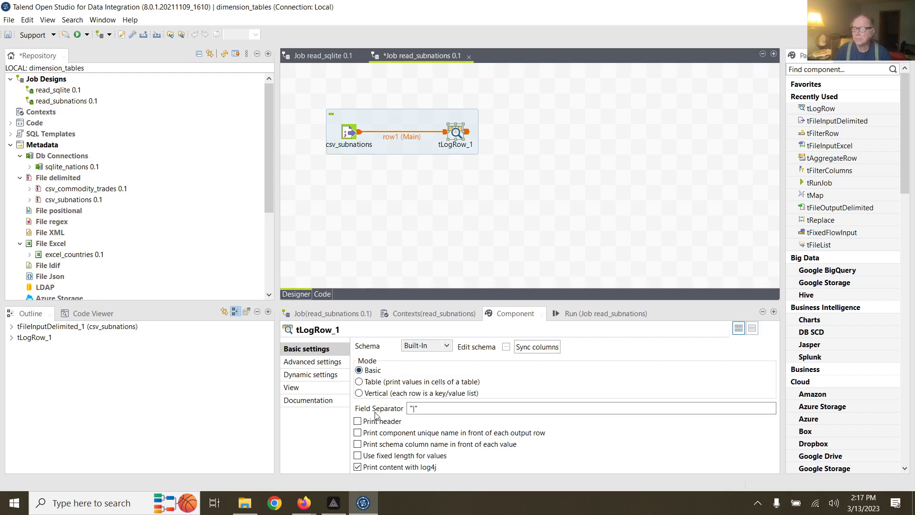
pyautogui.click(357, 422)
pyautogui.click(584, 308)
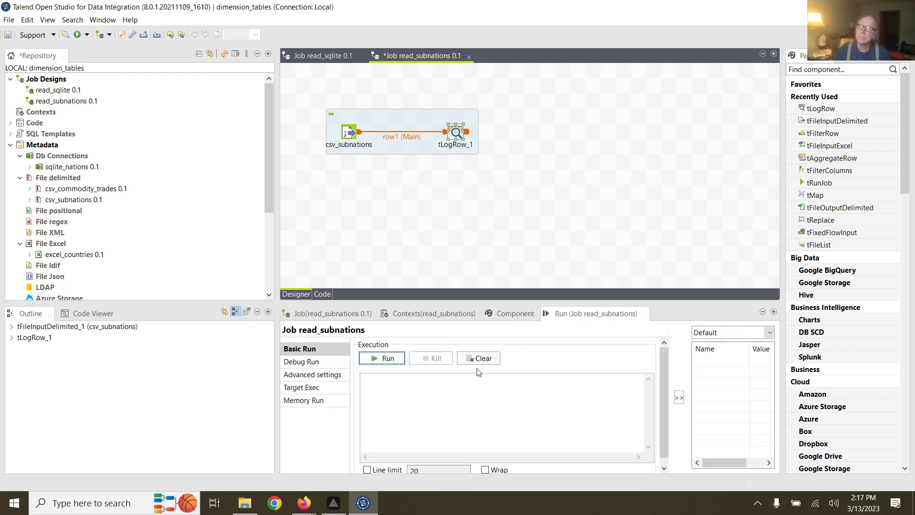
# Run the read_subnations job and look back through the rows printed in its console output.
pyautogui.click(390, 360)
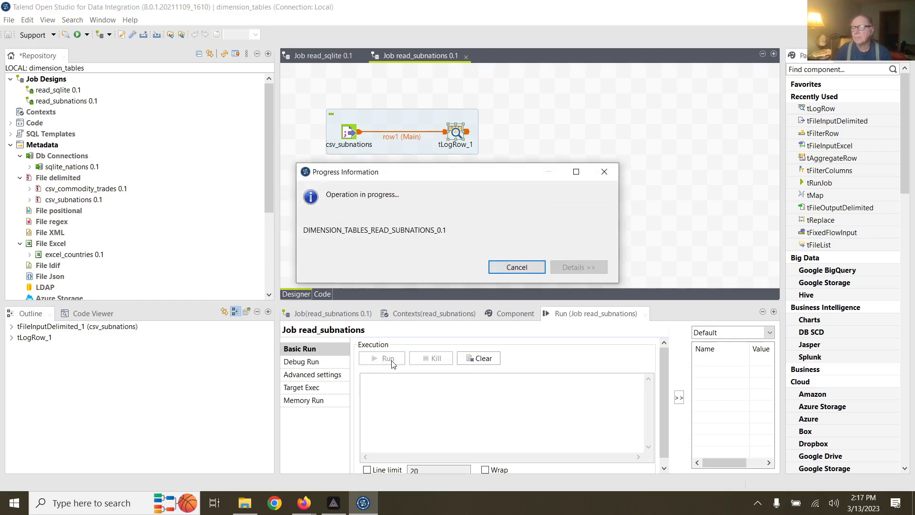
pyautogui.scroll(15, 494, 424)
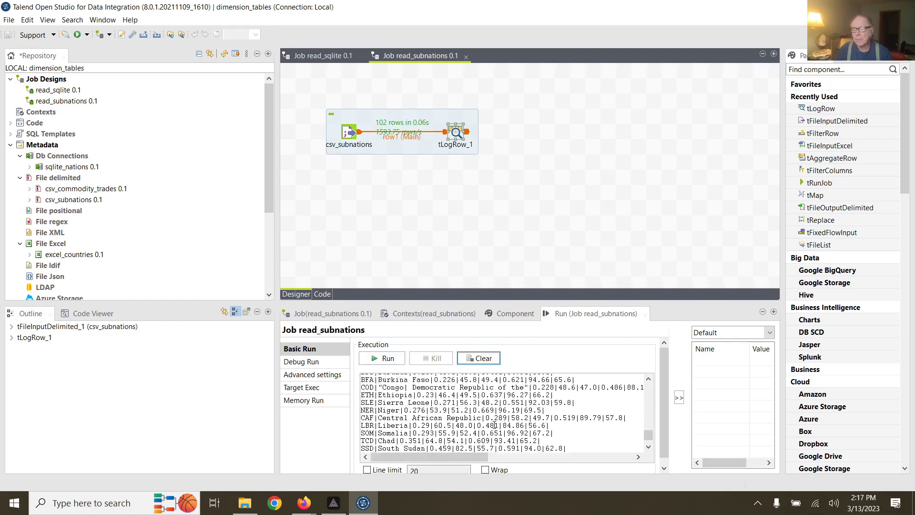
pyautogui.scroll(10, 494, 425)
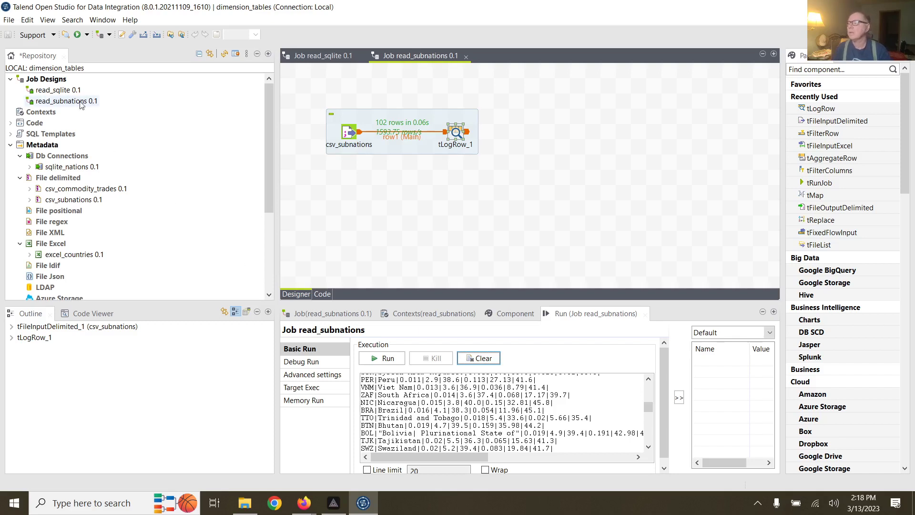
# Create a new job named read_excel under Job Designs, leaving its purpose and description blank.
pyautogui.click(57, 80)
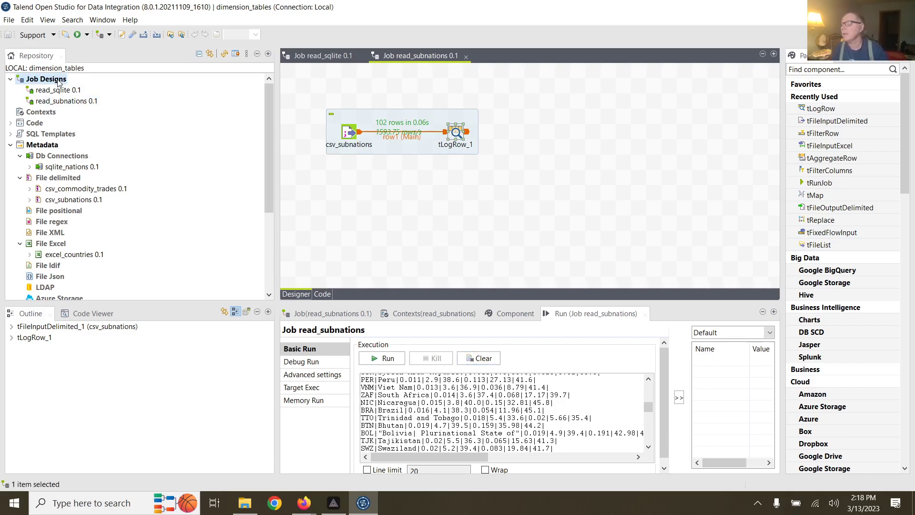
pyautogui.rightClick(58, 81)
pyautogui.click(77, 87)
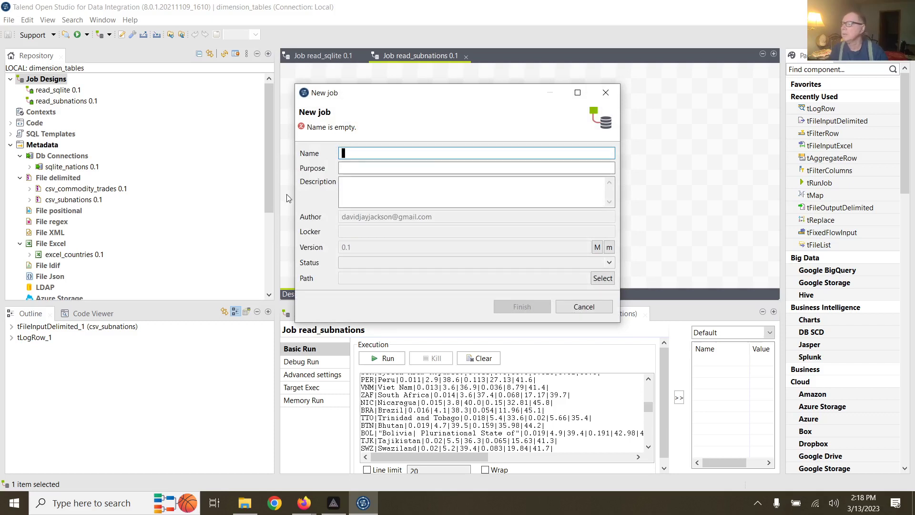
pyautogui.write('read_excel')
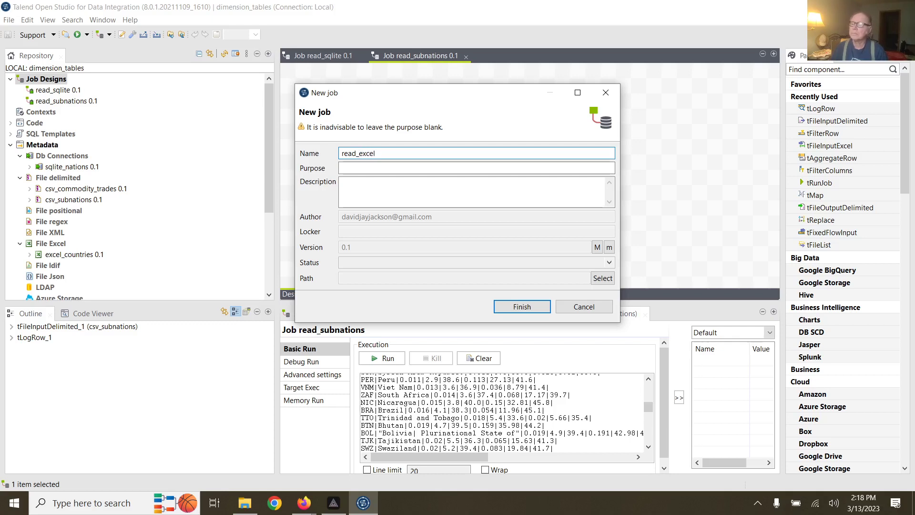
pyautogui.click(514, 307)
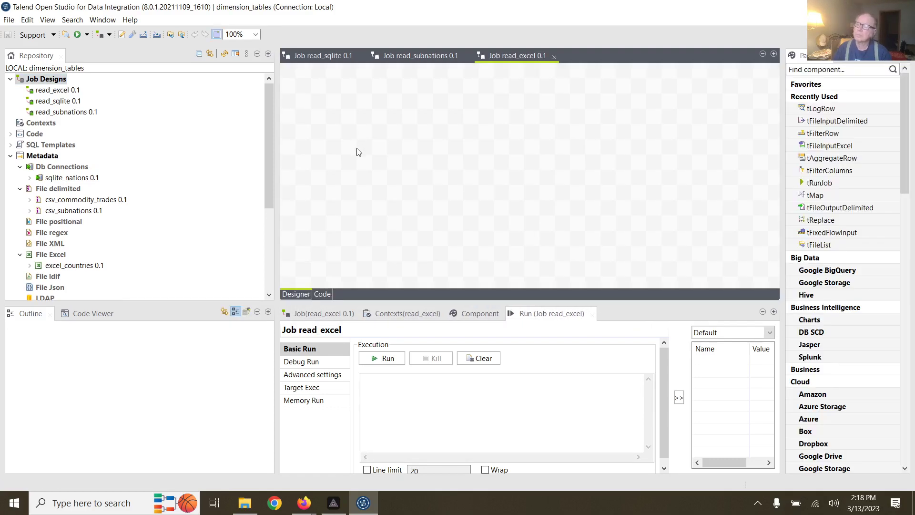
# Add the excel_countries metadata to the read_excel canvas as a tFileInputExcel component and show its basic settings.
pyautogui.click(473, 314)
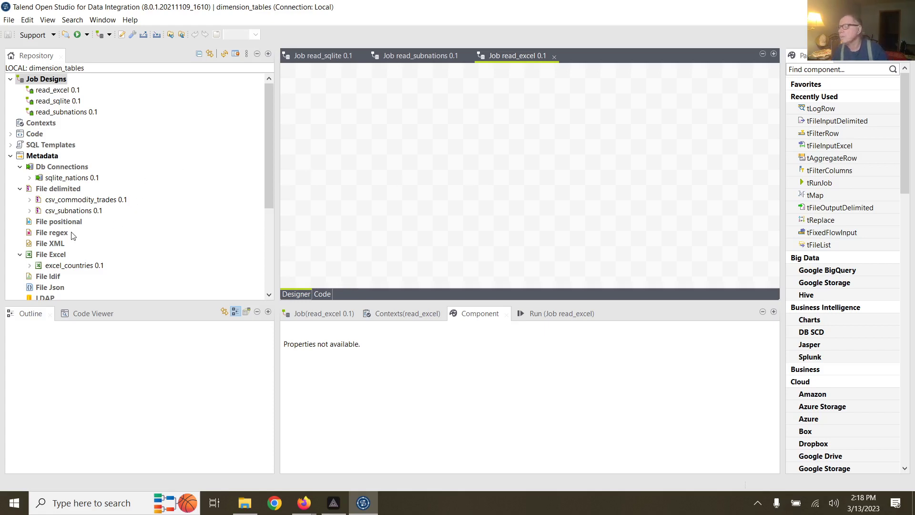
pyautogui.moveTo(74, 265); pyautogui.dragTo(384, 177)
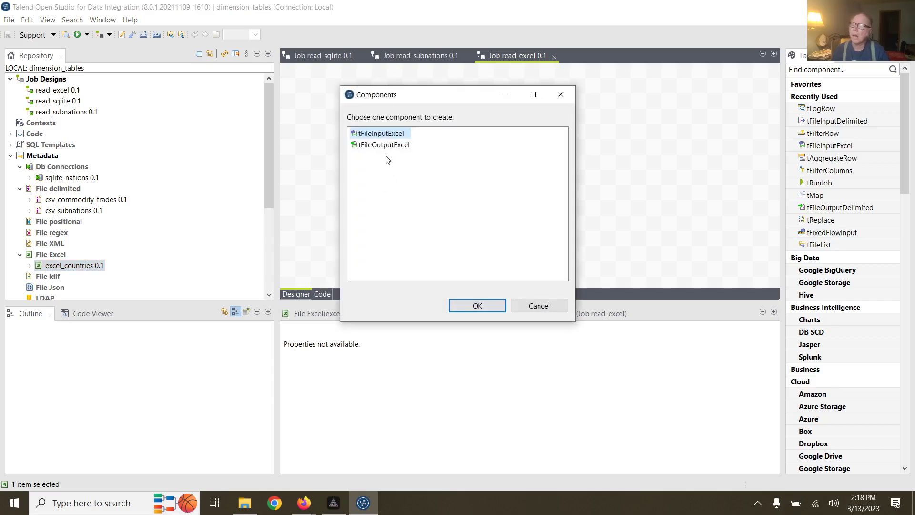
pyautogui.click(477, 306)
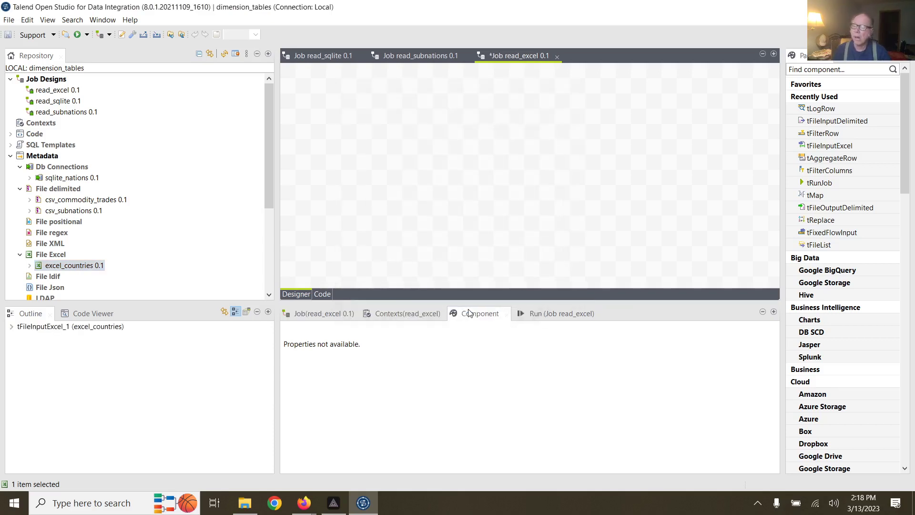
pyautogui.click(399, 177)
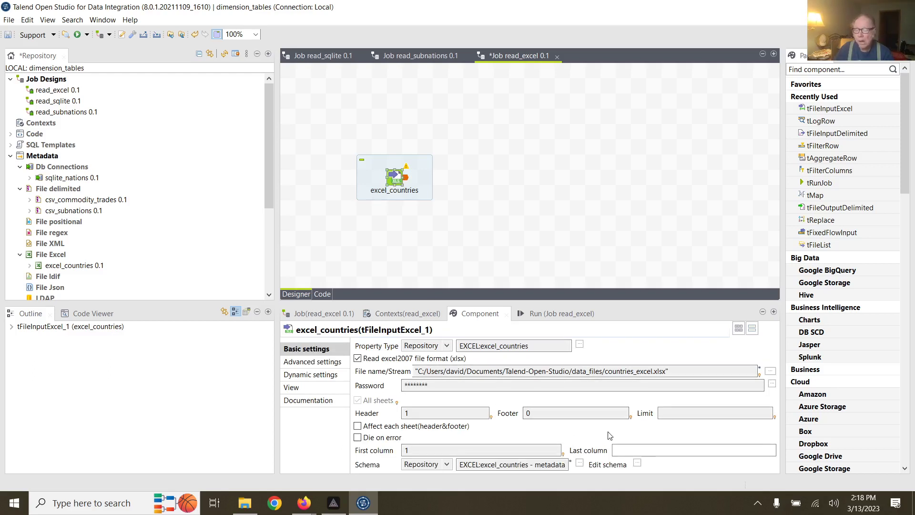
# View the repository schema of the excel_countries component and close it without changes.
pyautogui.click(637, 463)
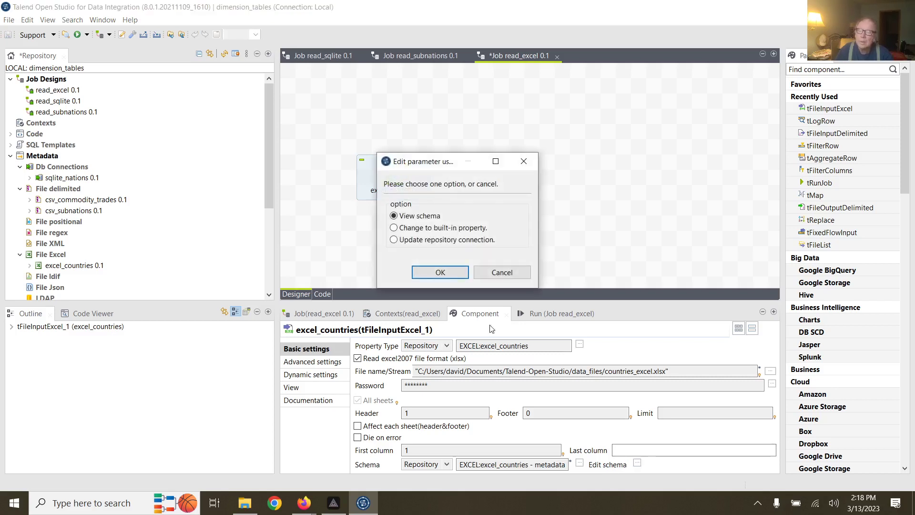
pyautogui.click(435, 274)
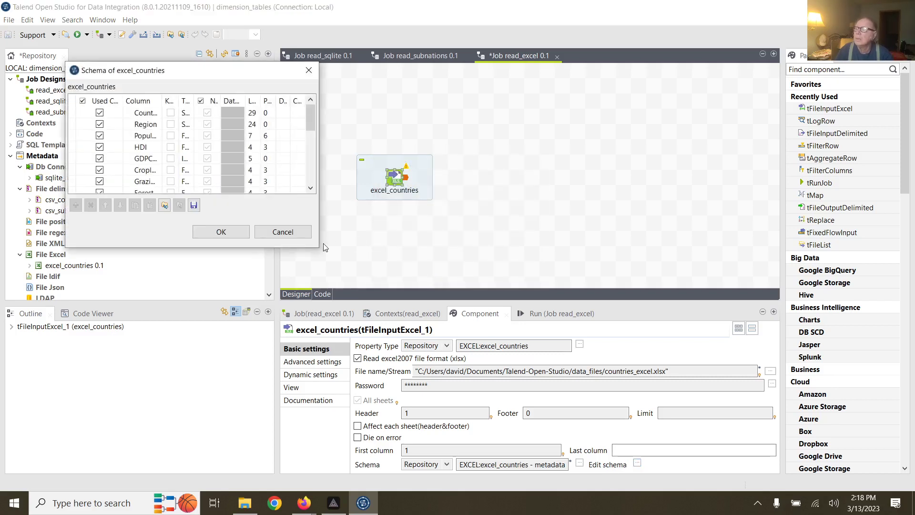
pyautogui.click(242, 232)
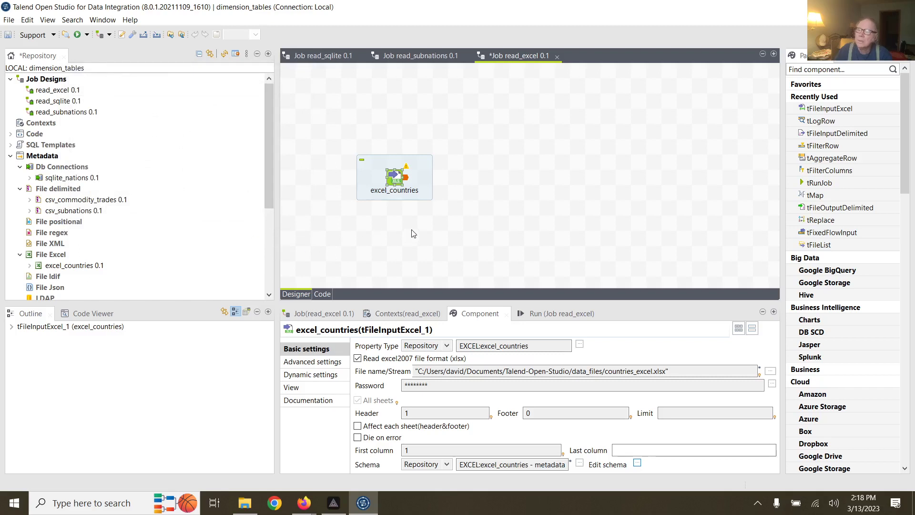
# Connect the output of excel_countries to a new tLogRow component placed beside it on the canvas.
pyautogui.moveTo(408, 178); pyautogui.dragTo(531, 181)
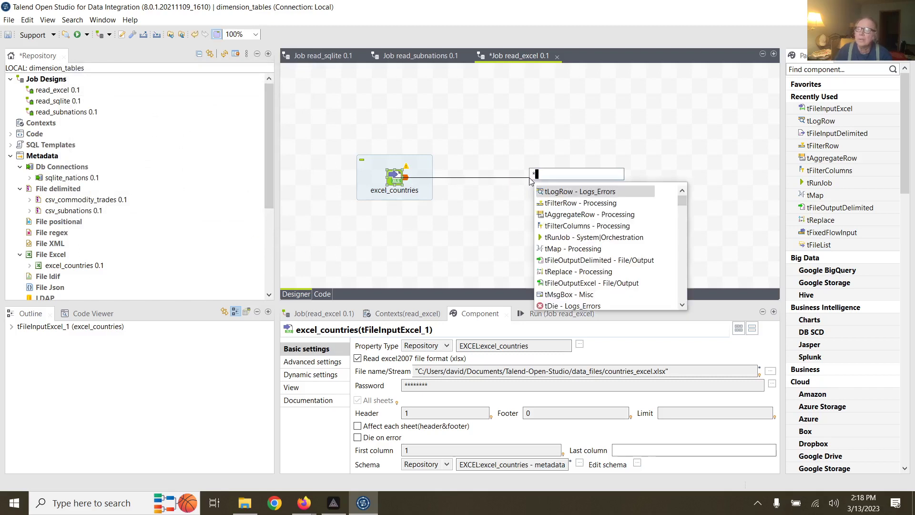
pyautogui.doubleClick(591, 191)
pyautogui.click(570, 211)
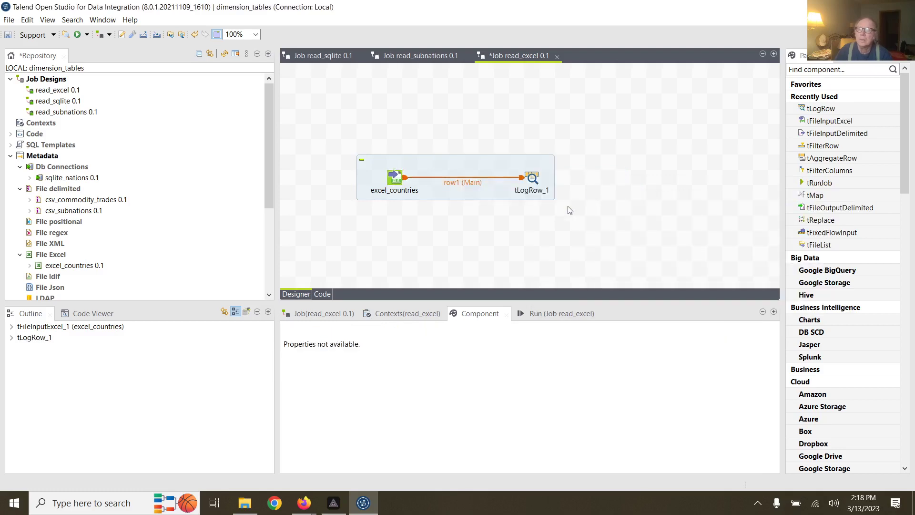
# Review the input and output schema of tLogRow_1 in read_excel and sync its columns with the excel_countries flow.
pyautogui.click(542, 188)
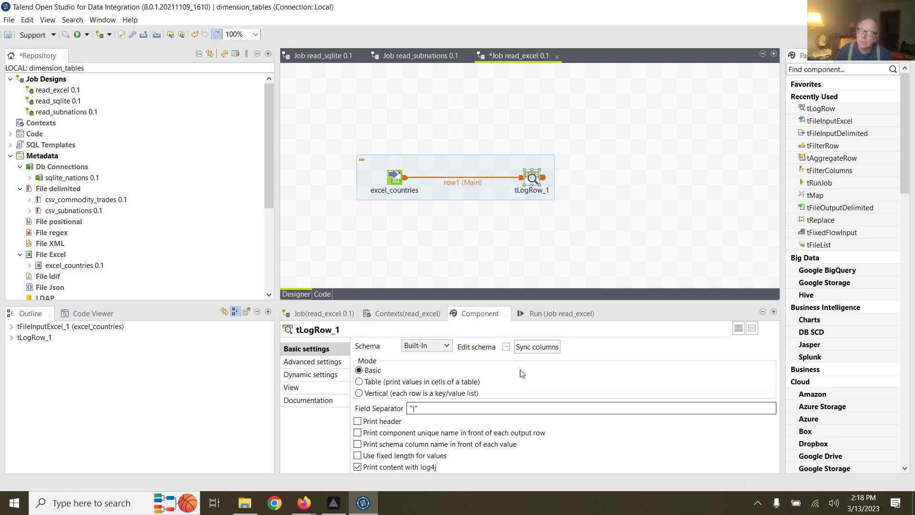
pyautogui.click(507, 348)
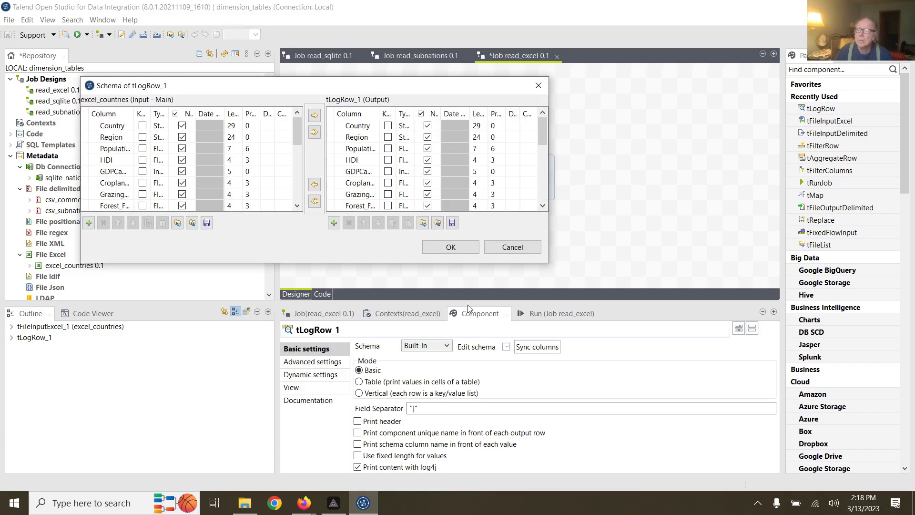
pyautogui.click(468, 251)
pyautogui.click(537, 346)
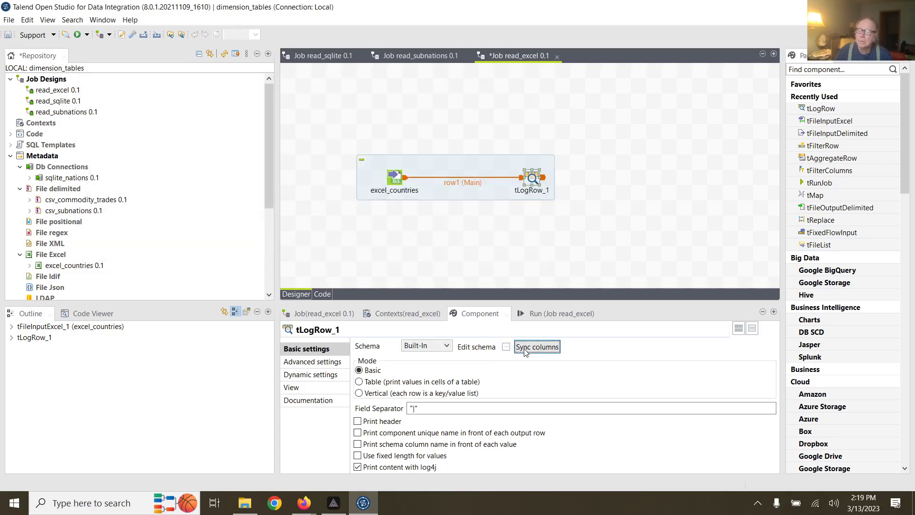
# Run the read_excel job, review its printed rows from the start, and clear the console output.
pyautogui.click(539, 313)
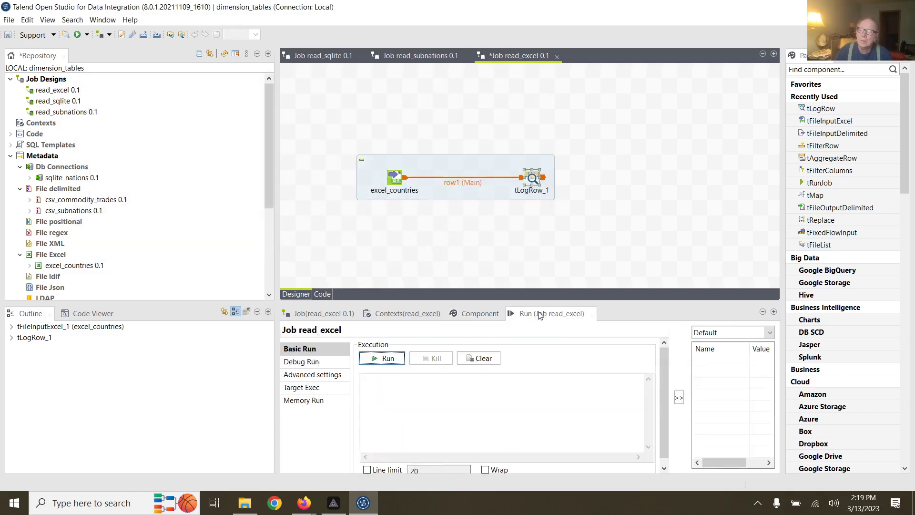
pyautogui.click(388, 358)
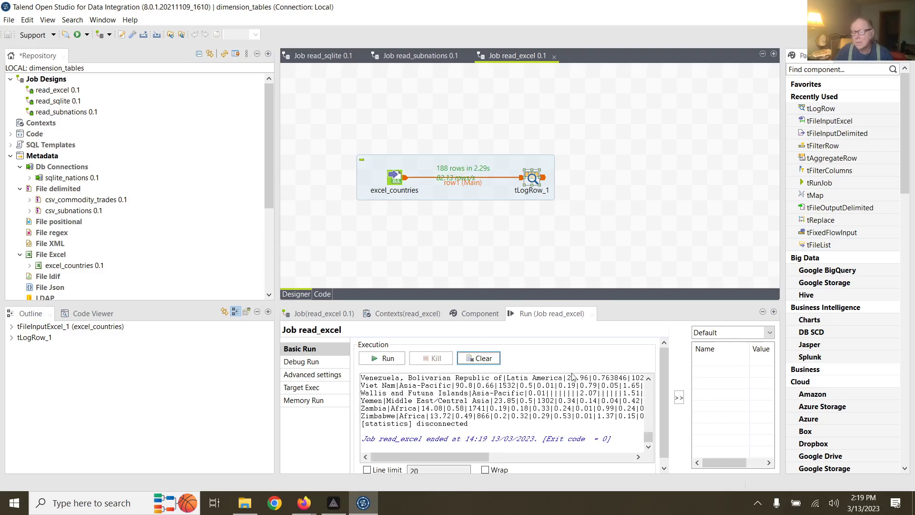
pyautogui.moveTo(647, 441); pyautogui.dragTo(653, 390)
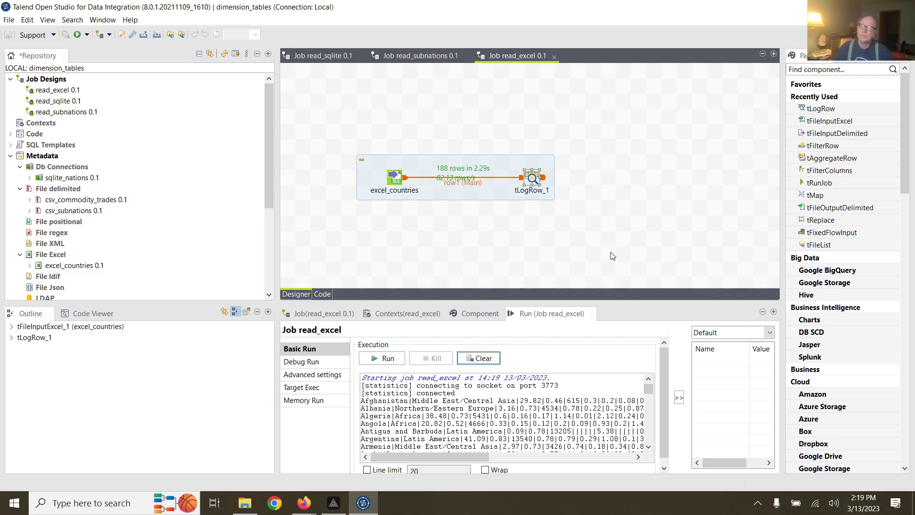
pyautogui.click(481, 359)
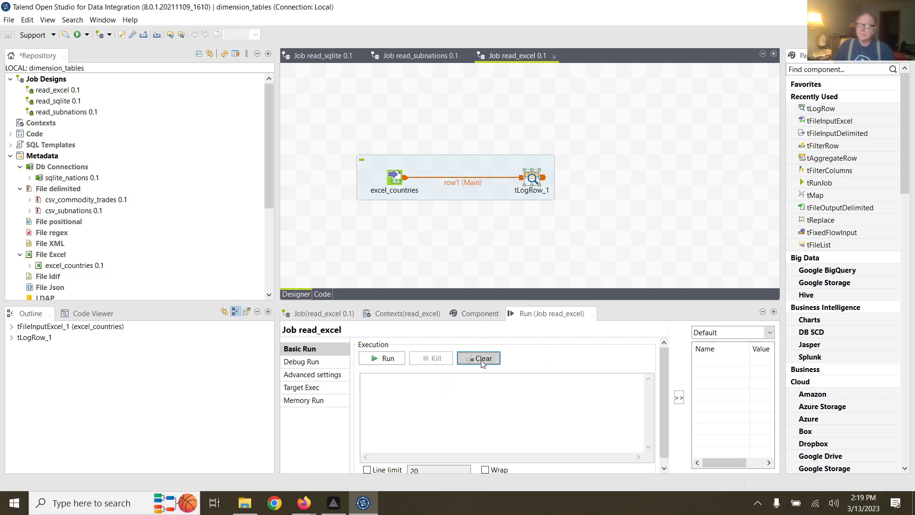
# Create a new job named read_commodity under Job Designs, leaving its purpose and description blank.
pyautogui.click(57, 80)
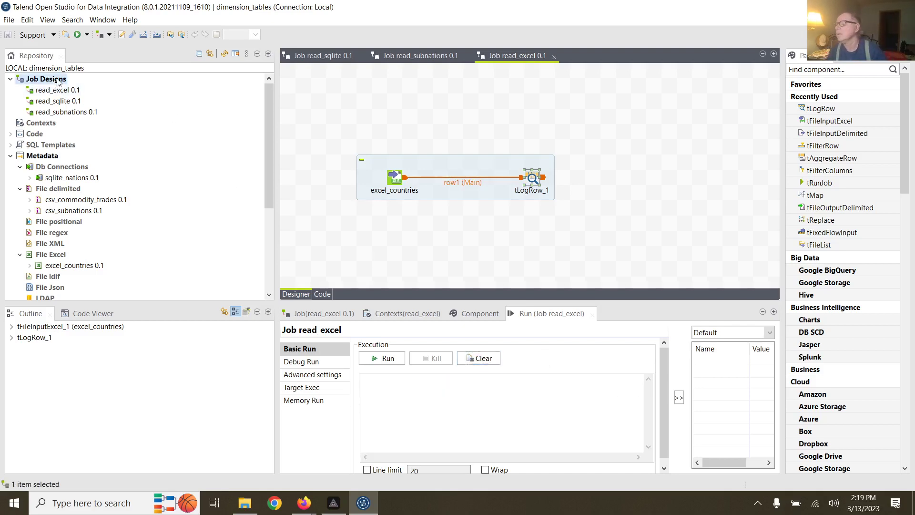
pyautogui.rightClick(58, 81)
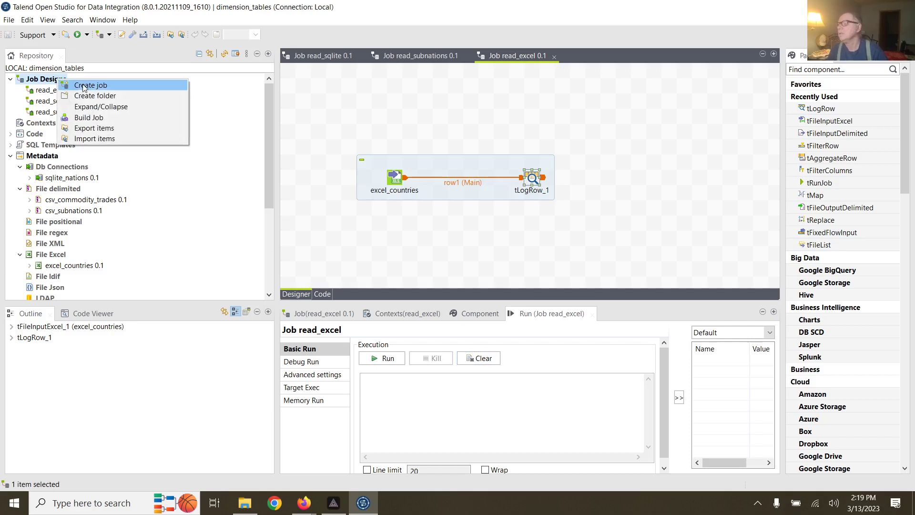
pyautogui.click(81, 84)
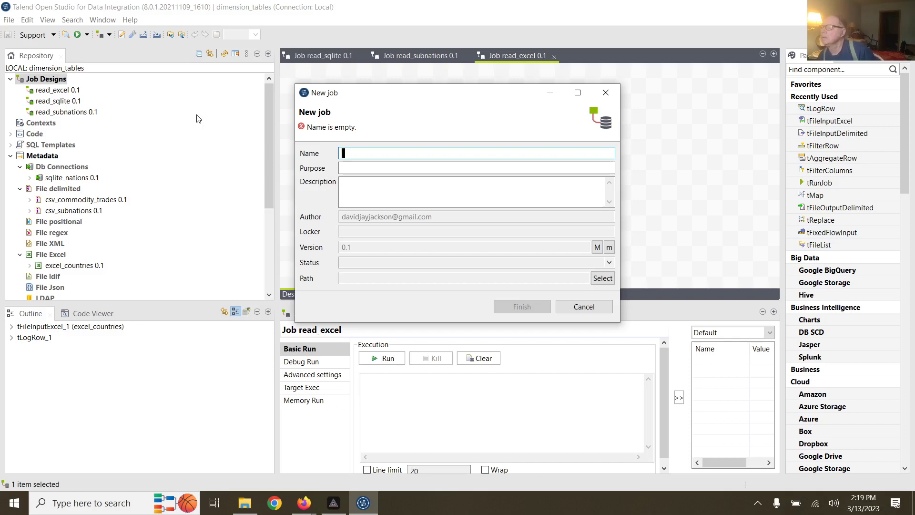
pyautogui.write('read_nat')
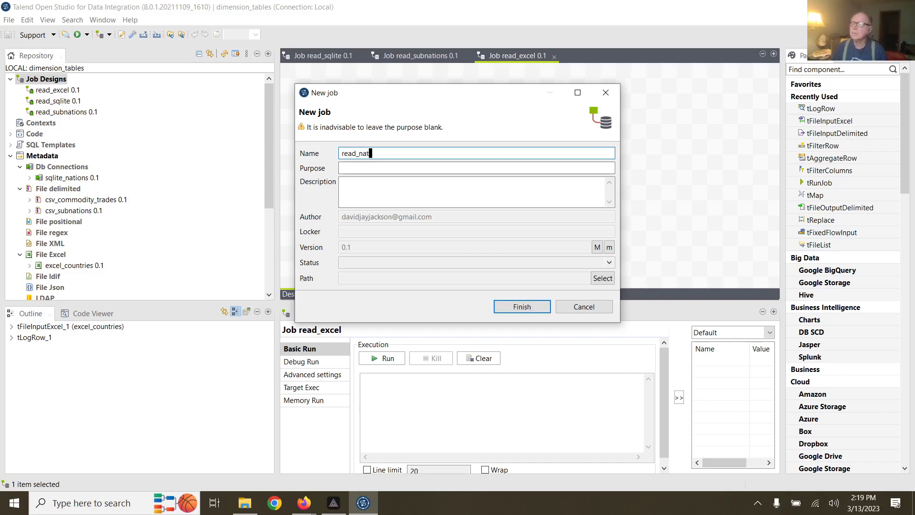
pyautogui.write('ions')
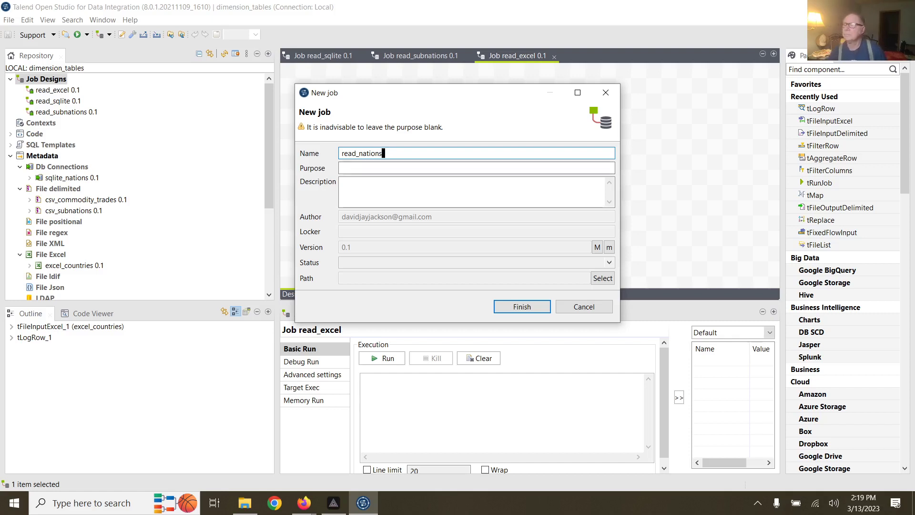
pyautogui.press('BackSpace')
pyautogui.press('BackSpace')
pyautogui.press('BackSpace')
pyautogui.press('BackSpace')
pyautogui.press('BackSpace')
pyautogui.write('c')
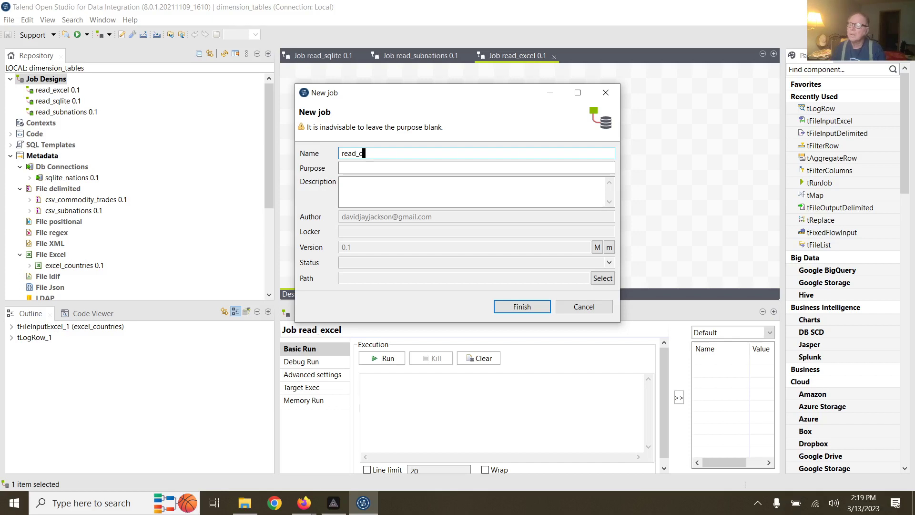
pyautogui.write('ommodity')
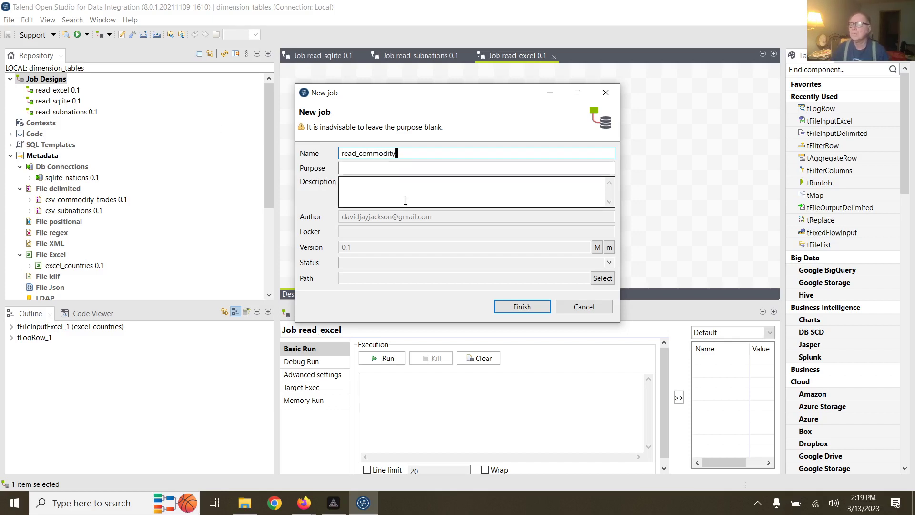
pyautogui.click(507, 310)
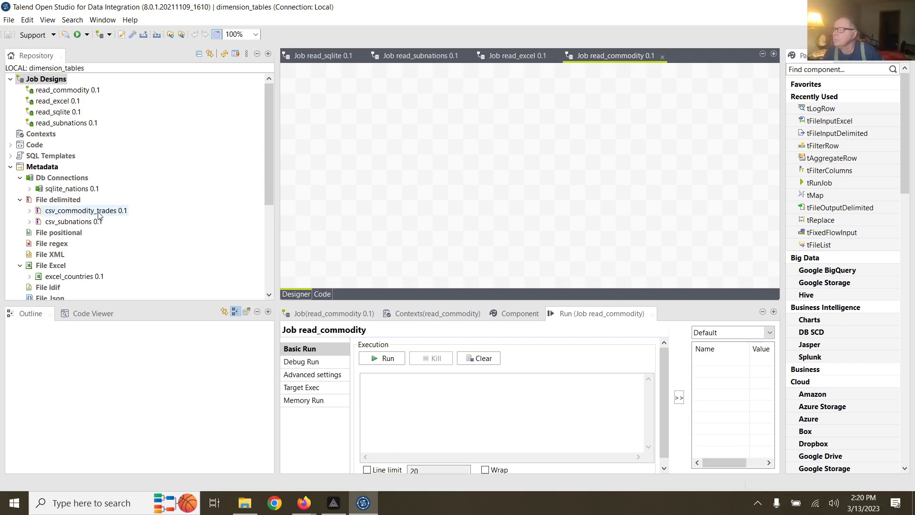
# Add the csv_commodity_trades metadata to the read_commodity canvas as a tFileInputDelimited component.
pyautogui.moveTo(99, 215); pyautogui.dragTo(365, 175)
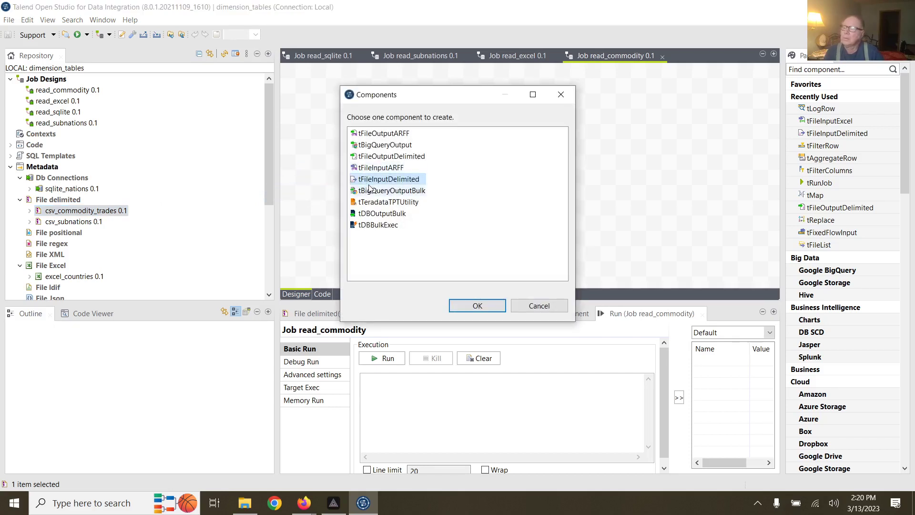
pyautogui.click(474, 303)
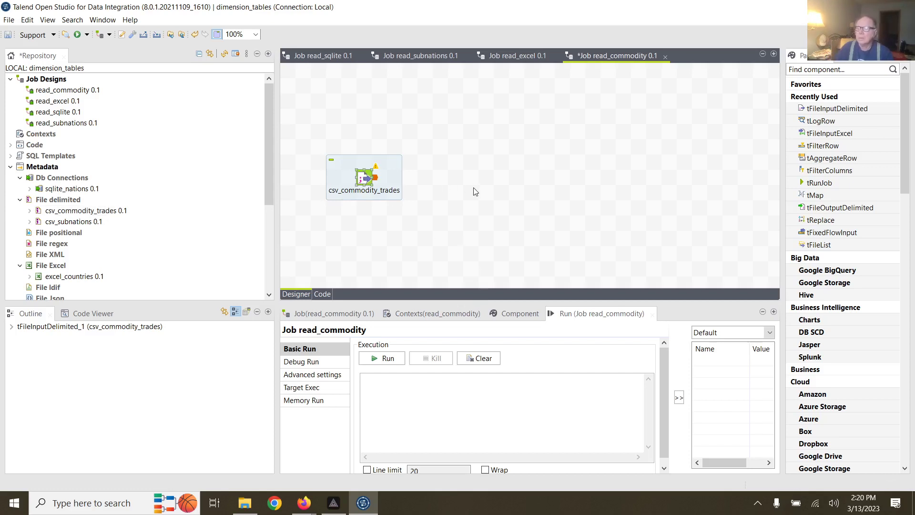
# View the repository schema of the csv_commodity_trades component and close it without changes.
pyautogui.click(517, 313)
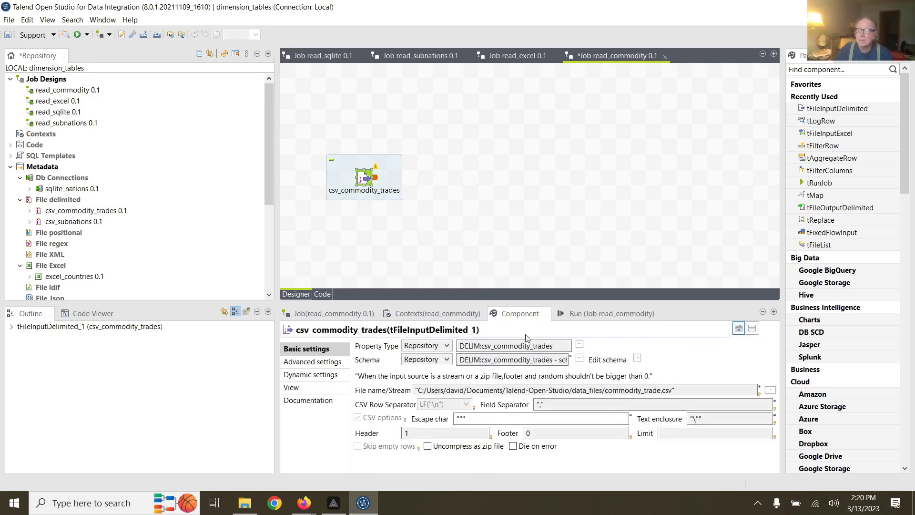
pyautogui.click(638, 359)
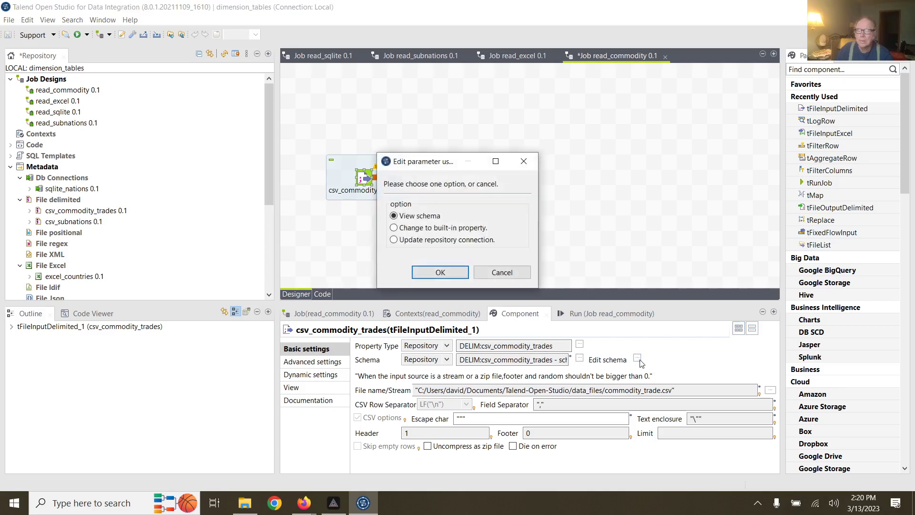
pyautogui.click(452, 270)
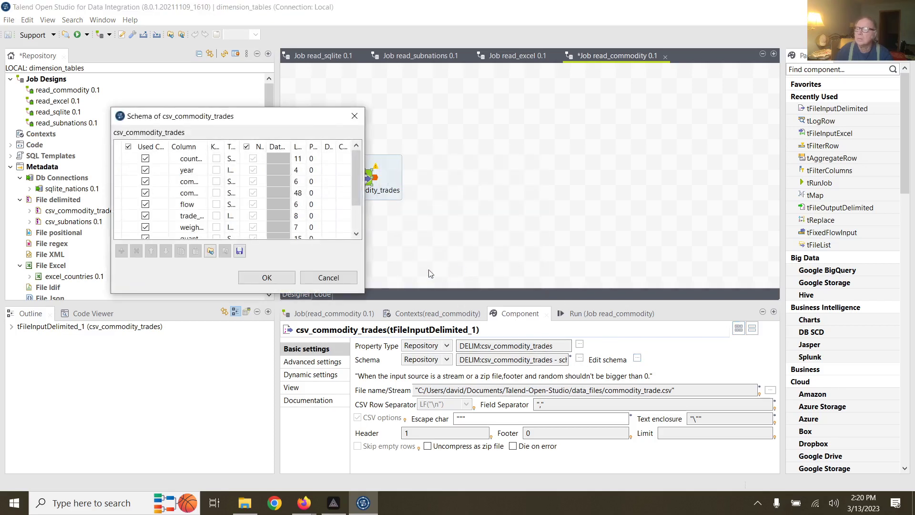
pyautogui.click(282, 277)
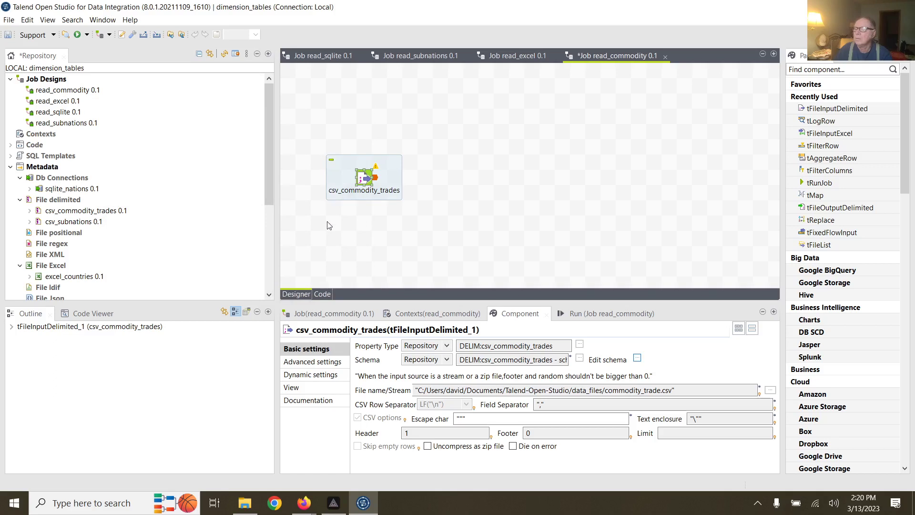
# Add a tLogRow component to the read_commodity canvas, fed by a main row connection from csv_commodity_trades.
pyautogui.moveTo(376, 180); pyautogui.dragTo(482, 179)
pyautogui.click(464, 204)
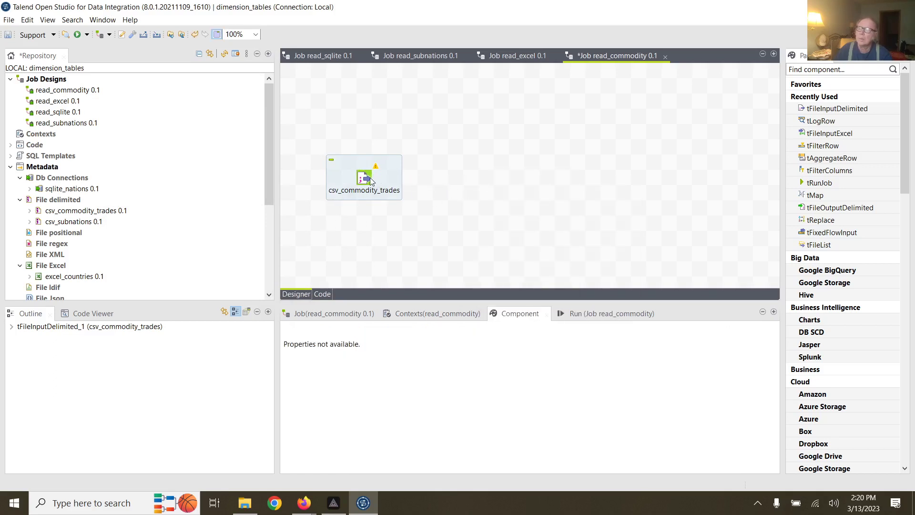
pyautogui.click(370, 180)
pyautogui.moveTo(377, 179); pyautogui.dragTo(501, 181)
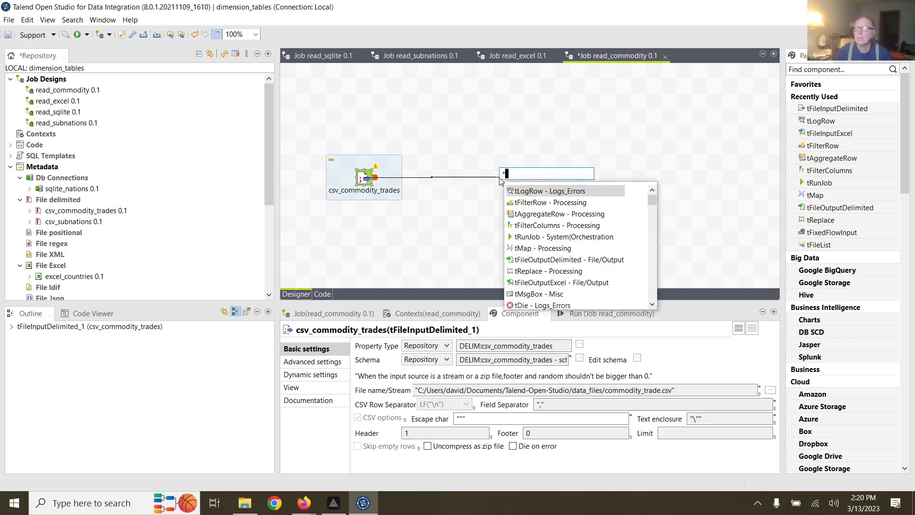
pyautogui.doubleClick(527, 194)
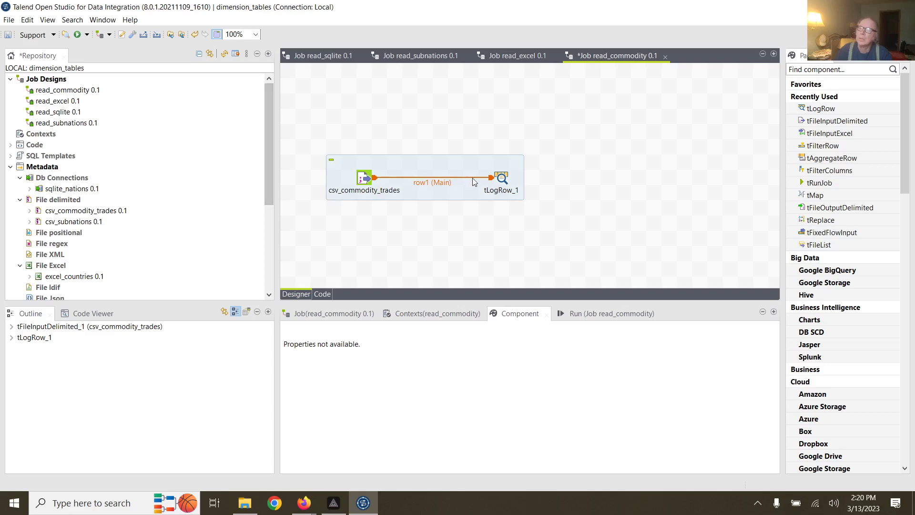
# Recheck the column schema of csv_commodity_trades with the output row connected.
pyautogui.click(366, 180)
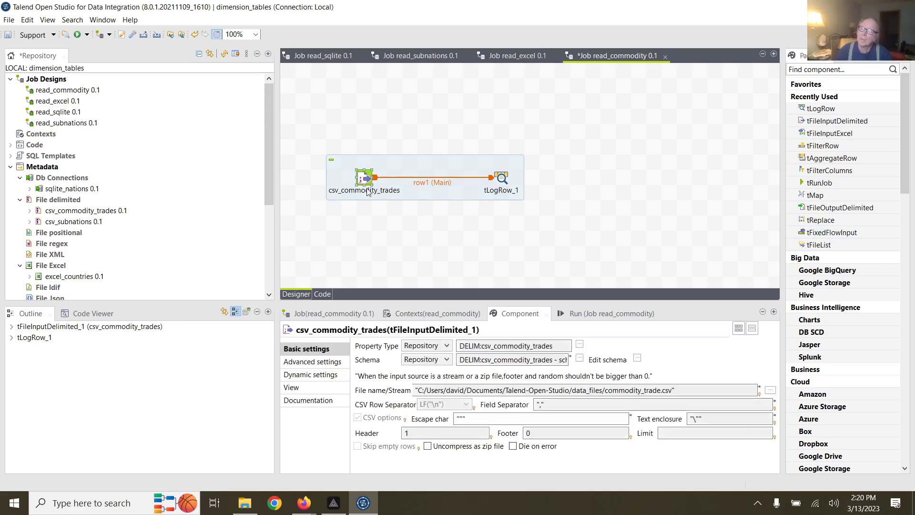
pyautogui.click(637, 361)
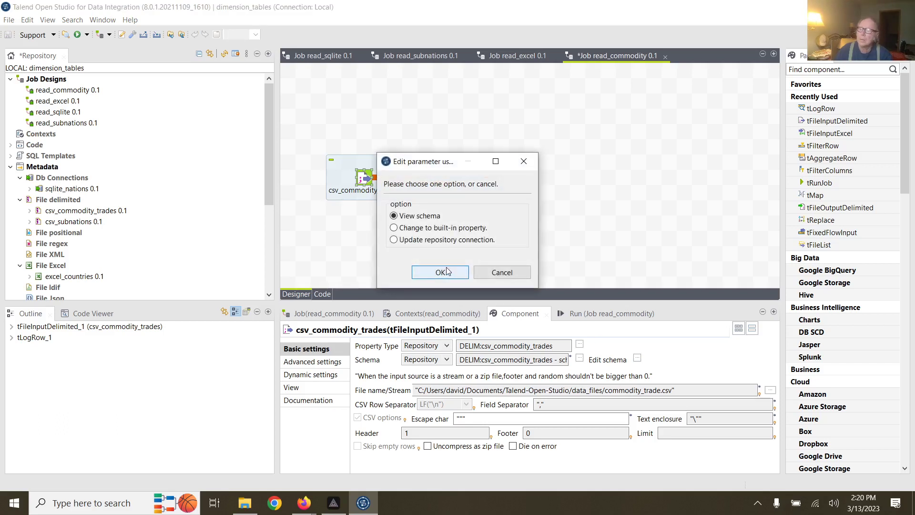
pyautogui.click(440, 272)
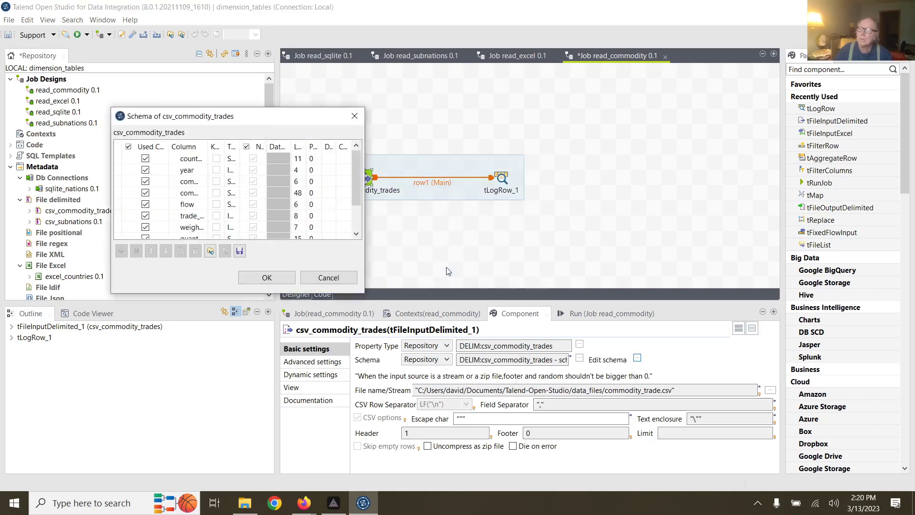
pyautogui.click(290, 278)
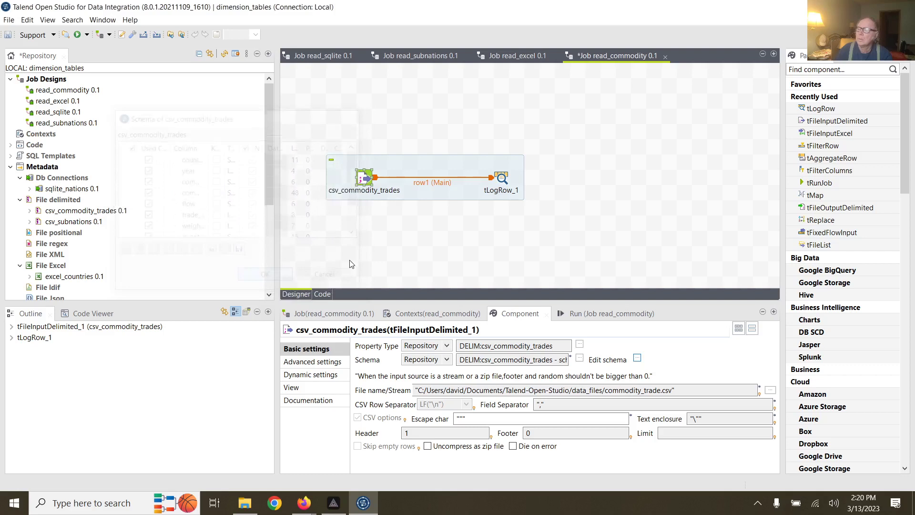
# Sync and check tLogRow_1's columns against the csv_commodity_trades input, and enable Print header.
pyautogui.click(506, 181)
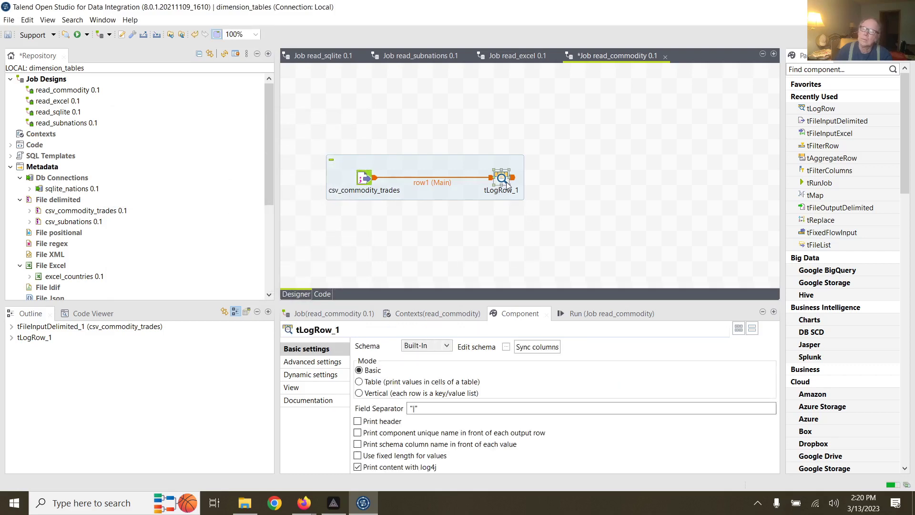
pyautogui.click(533, 350)
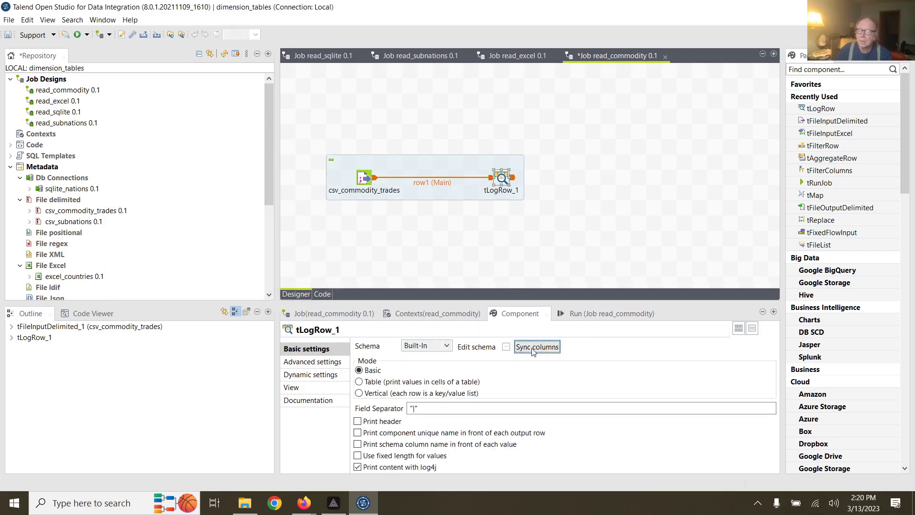
pyautogui.click(506, 347)
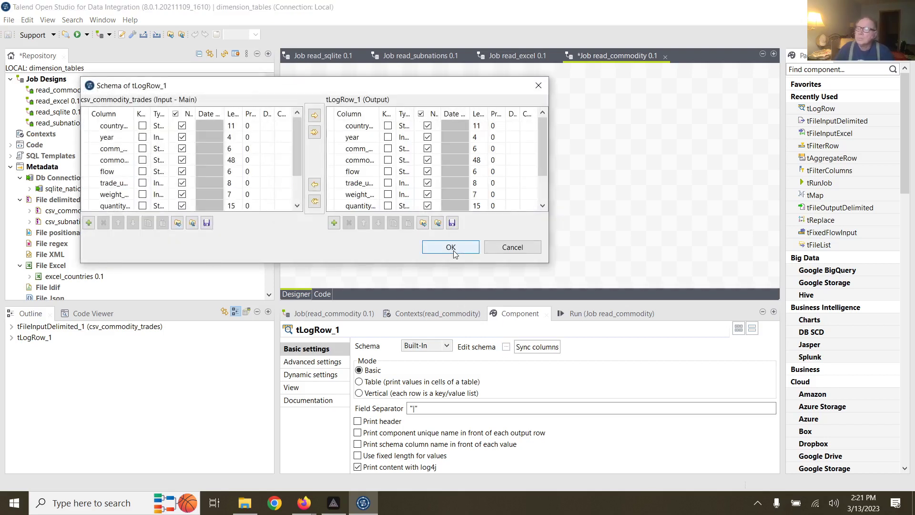
pyautogui.click(453, 250)
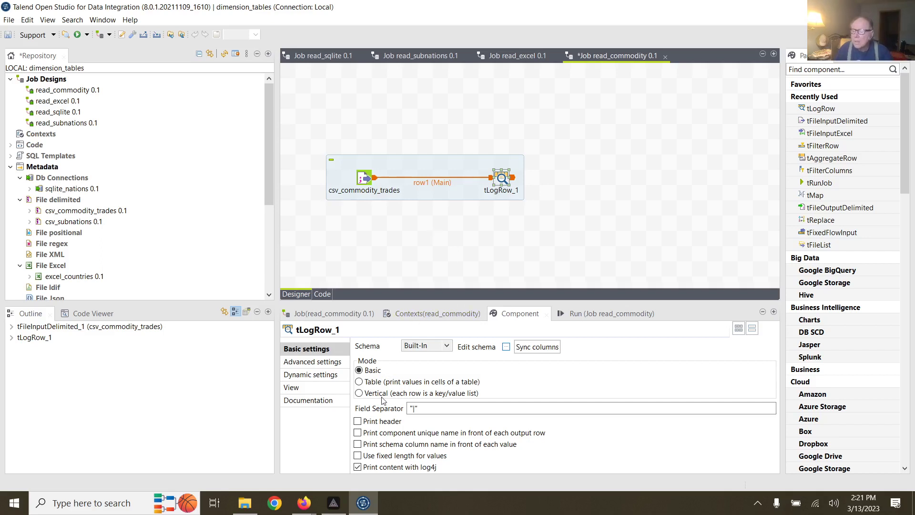
pyautogui.click(363, 423)
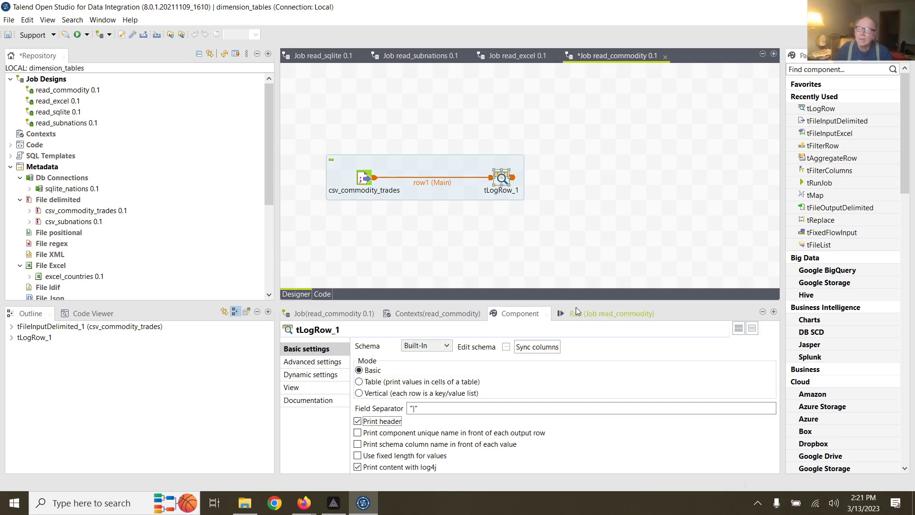
# Run the read_commodity job, kill it while rows are printing, and clear the console output.
pyautogui.click(577, 314)
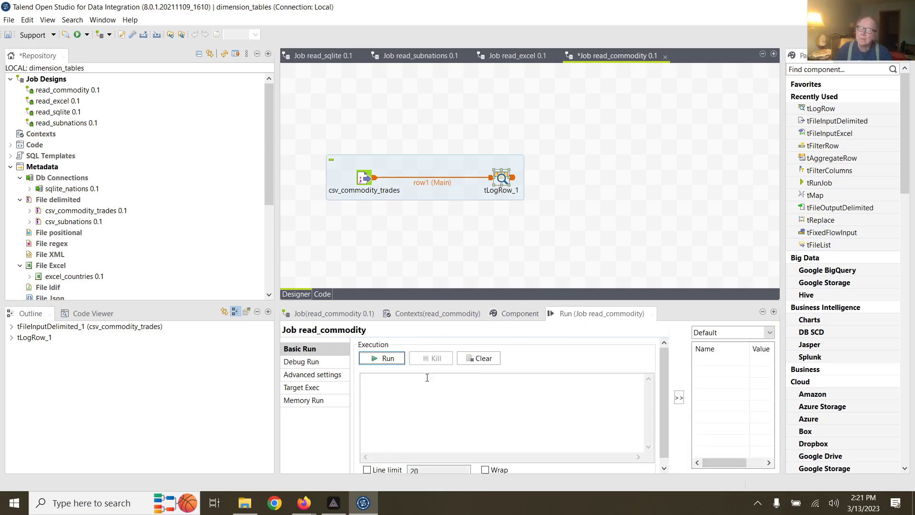
pyautogui.click(390, 360)
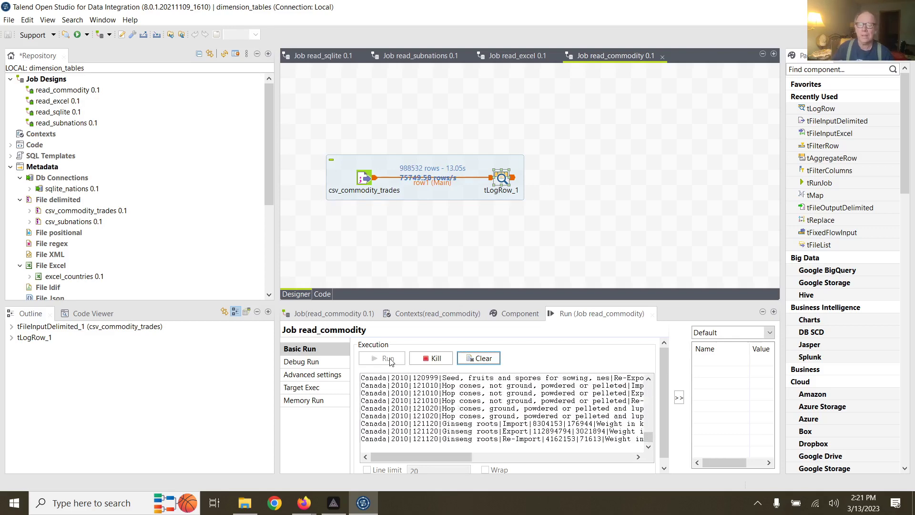
pyautogui.click(430, 358)
pyautogui.click(481, 360)
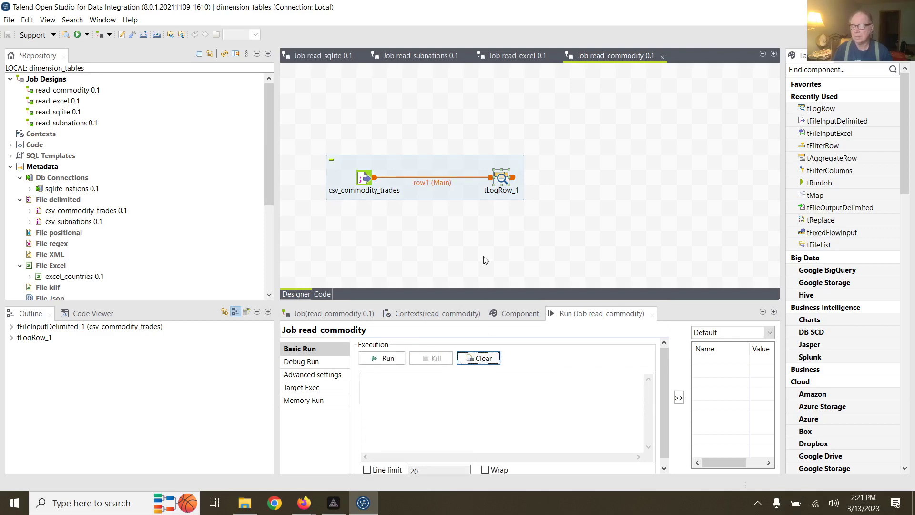
# Switch to the read_sqlite job and display the column schema of the sqlite_nations input.
pyautogui.click(334, 61)
pyautogui.click(363, 133)
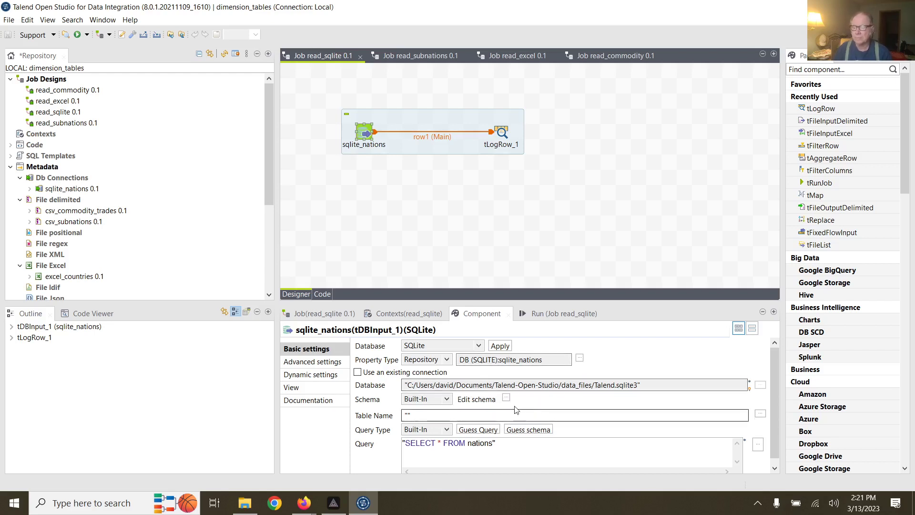
pyautogui.click(506, 399)
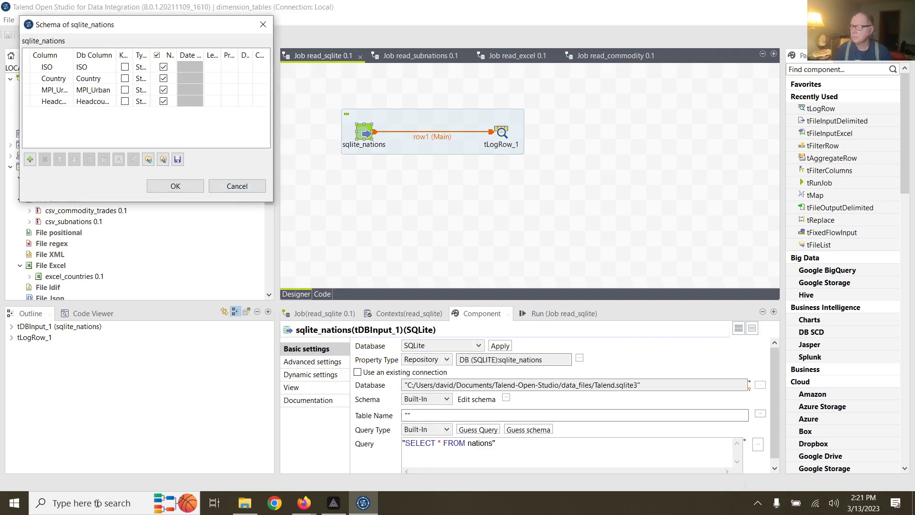
# Open Notepad and start a comma-separated list of the sqlite_nations columns with "ISO,Country,".
pyautogui.click(14, 503)
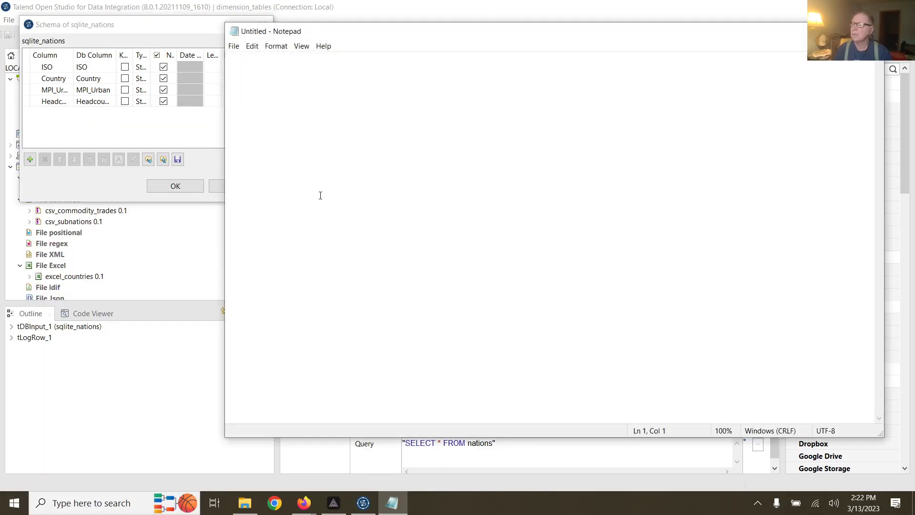
pyautogui.write('IS')
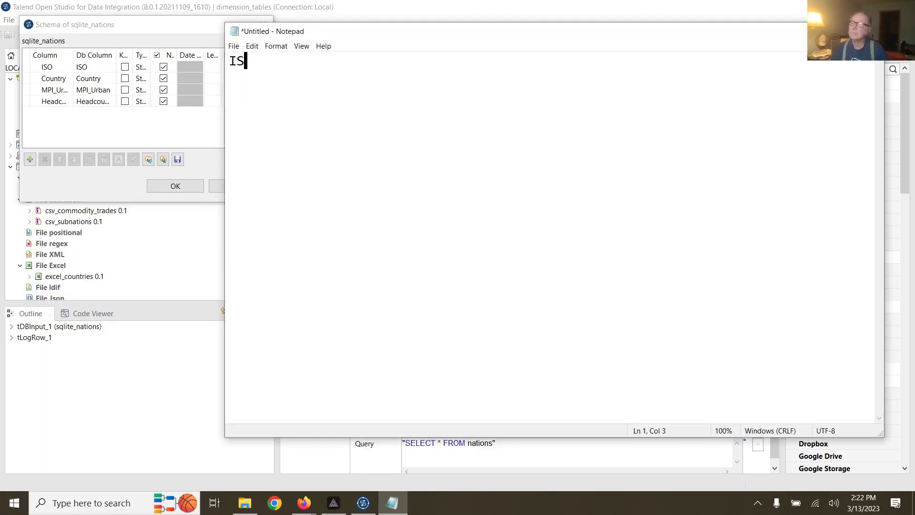
pyautogui.write('o.')
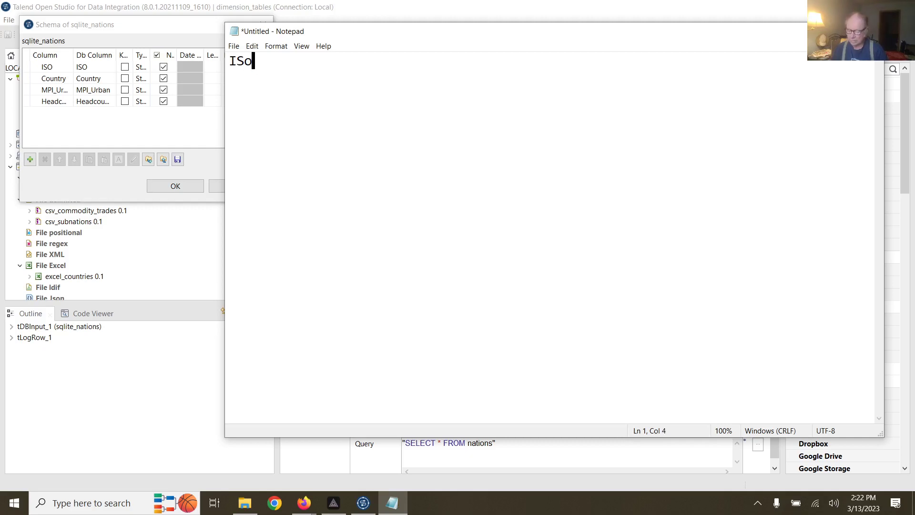
pyautogui.press('BackSpace')
pyautogui.press('BackSpace')
pyautogui.write('O')
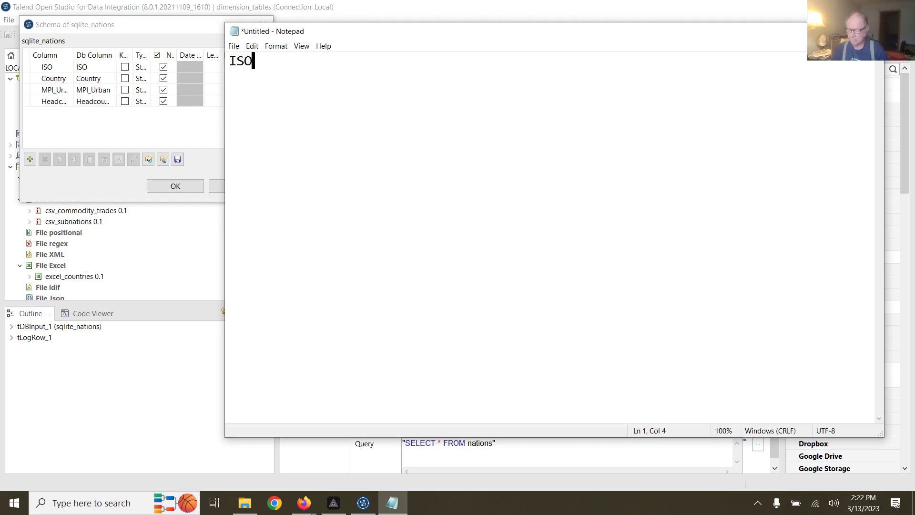
pyautogui.write(',C')
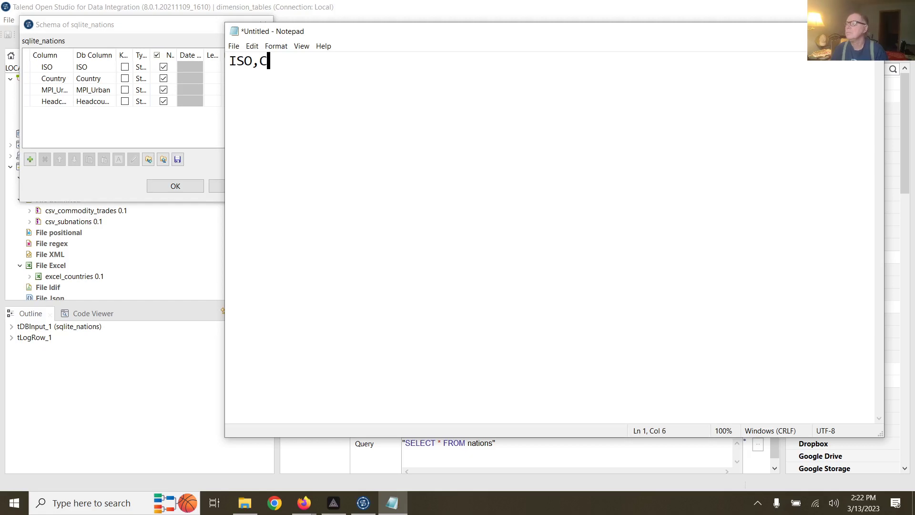
pyautogui.write('p')
pyautogui.press('BackSpace')
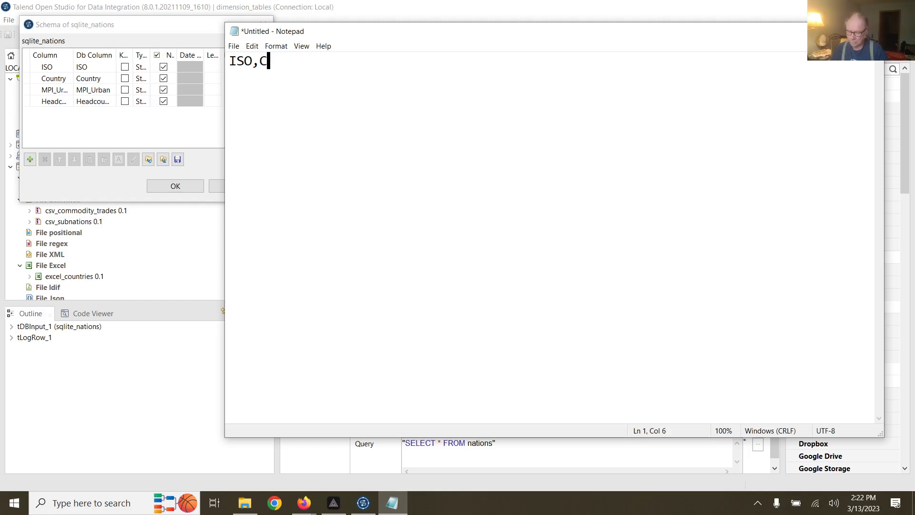
pyautogui.write('ountry,')
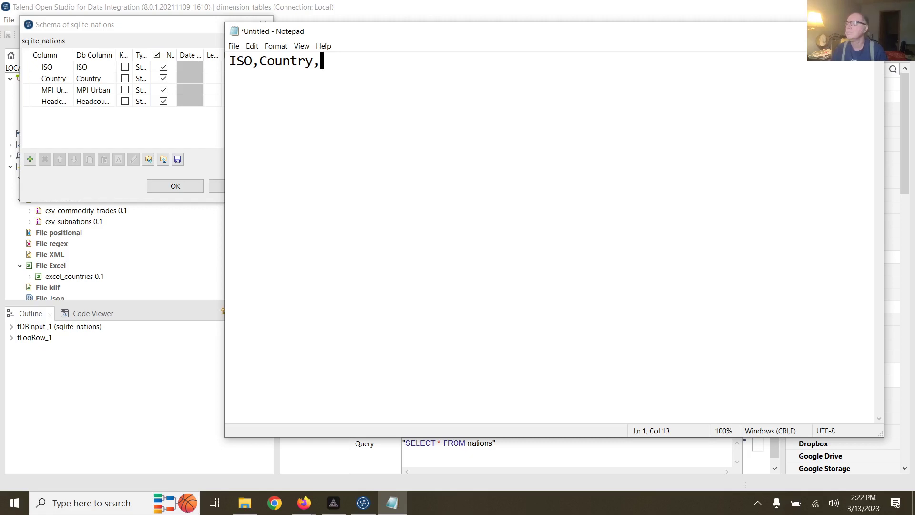
# Append "MPI_Urban," to the comma-separated column list on the first line in Notepad.
pyautogui.write('<')
pyautogui.press('BackSpace')
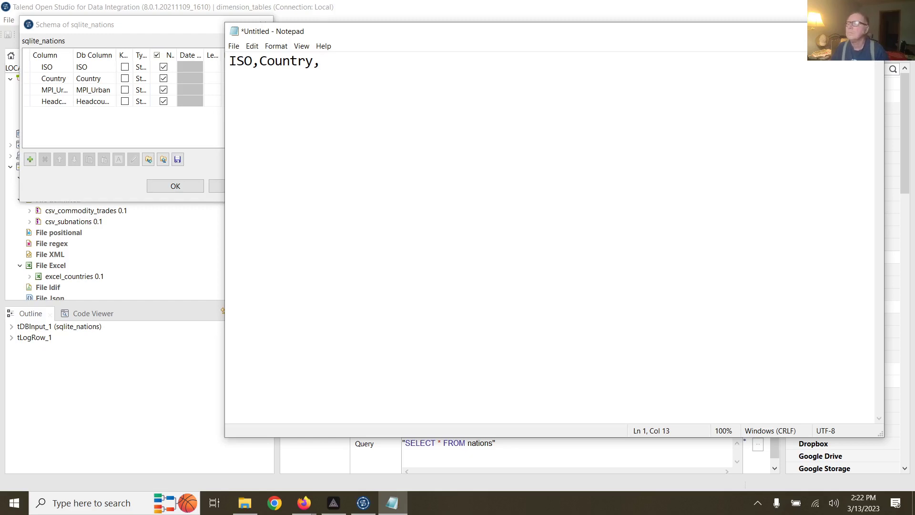
pyautogui.write('MP')
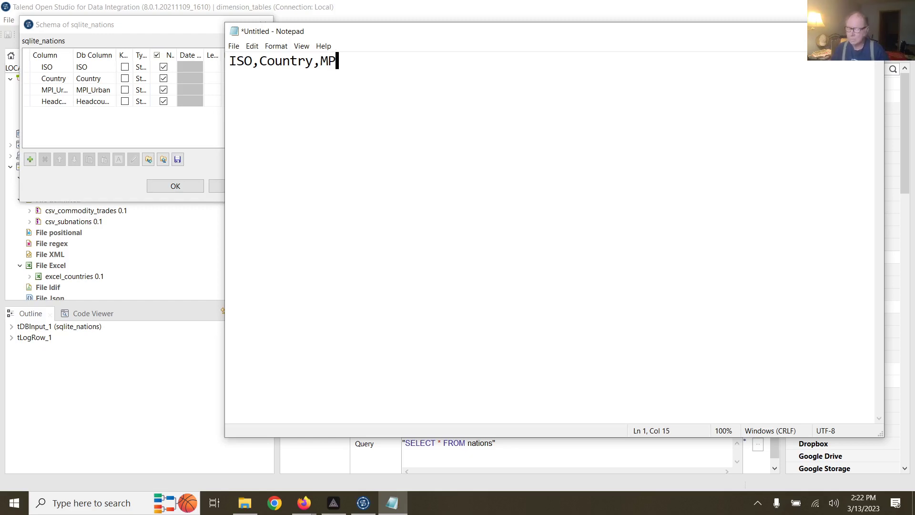
pyautogui.write('I_')
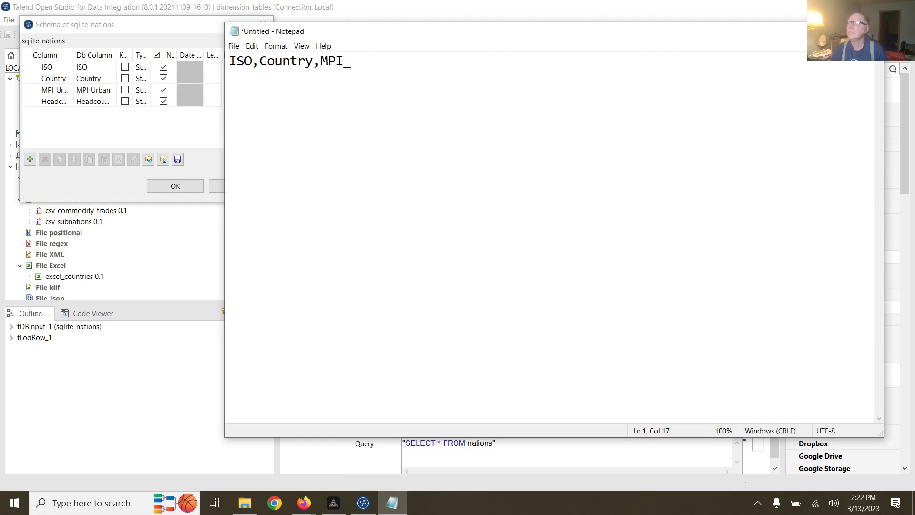
pyautogui.write('urban')
pyautogui.press('BackSpace')
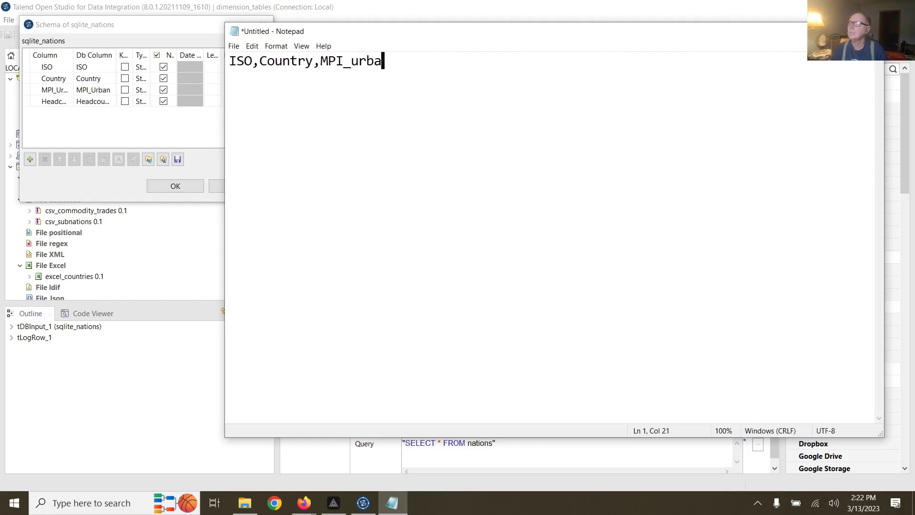
pyautogui.press('BackSpace')
pyautogui.press('BackSpace')
pyautogui.press('BackSpace')
pyautogui.press('BackSpace')
pyautogui.write('Urban')
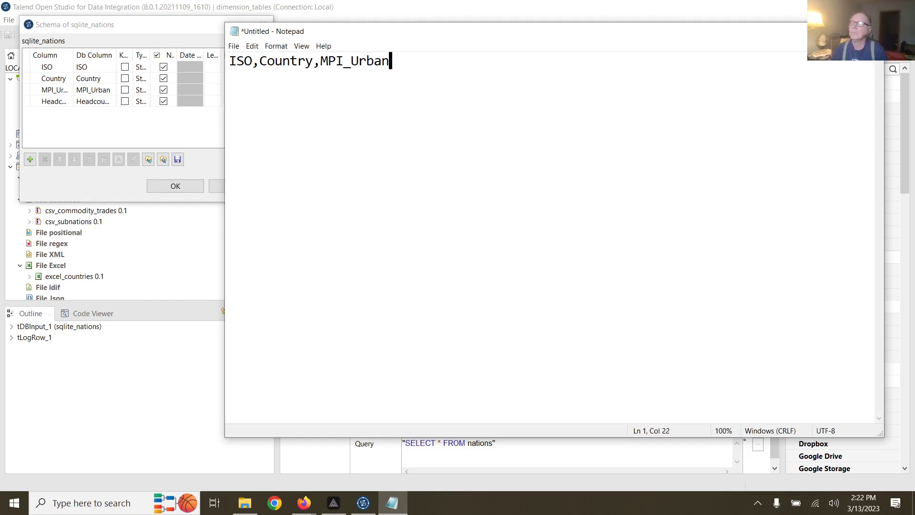
pyautogui.press('Return')
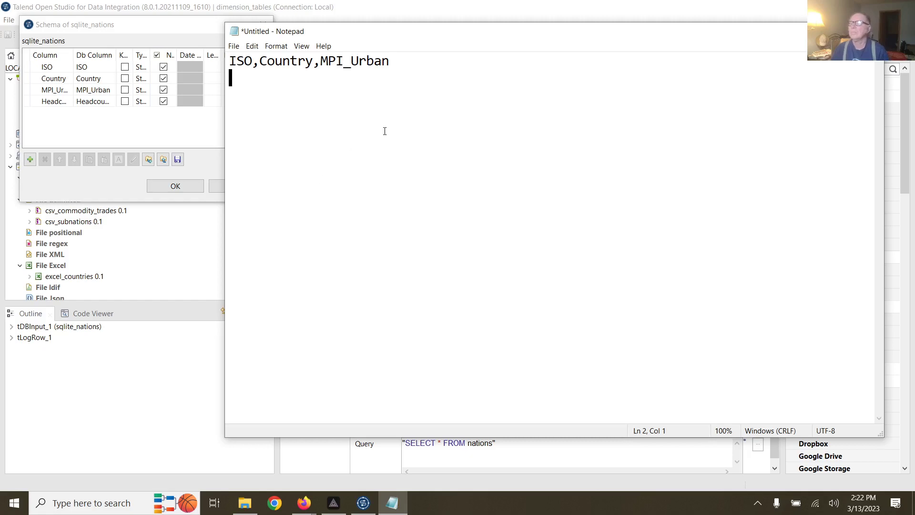
pyautogui.click(428, 64)
pyautogui.write(',')
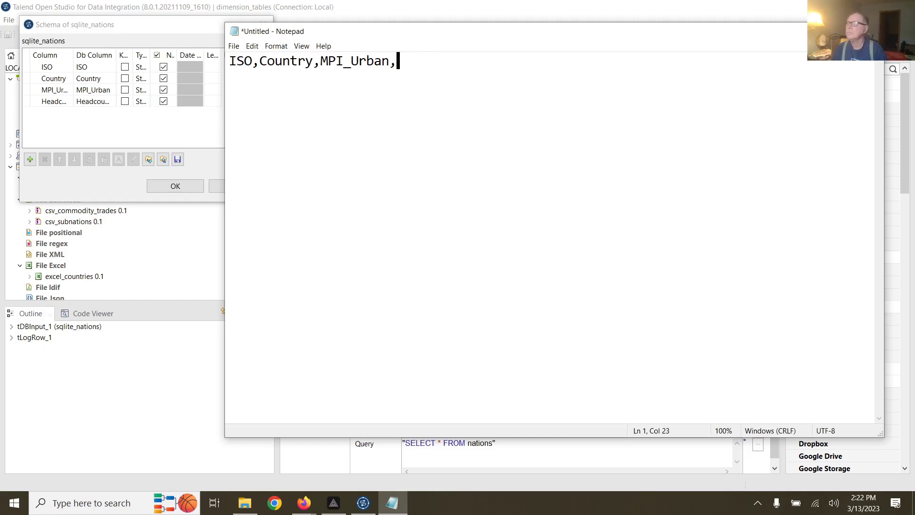
# Widen the schema's Db Column to read the full last name, and finish the Notepad list with "Headcount_Ratio_Urban".
pyautogui.write('Headcount')
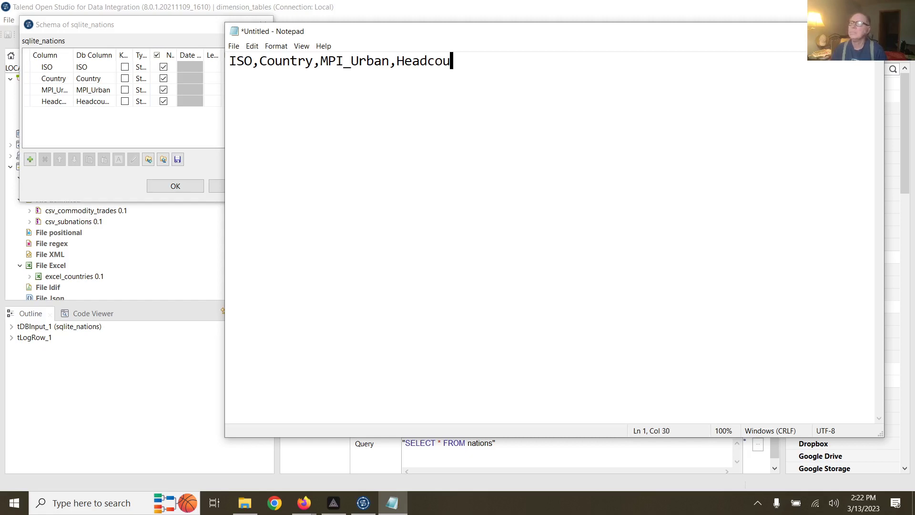
pyautogui.click(183, 113)
pyautogui.moveTo(117, 56); pyautogui.dragTo(165, 61)
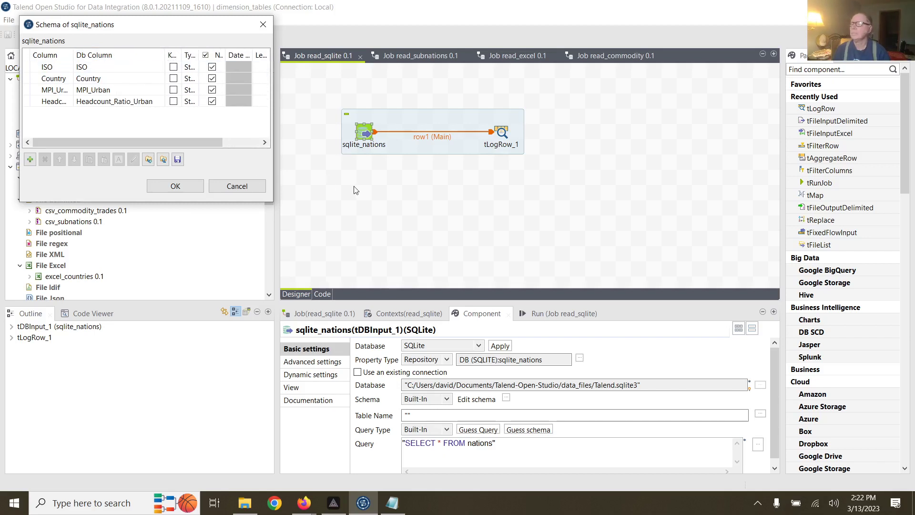
pyautogui.click(391, 503)
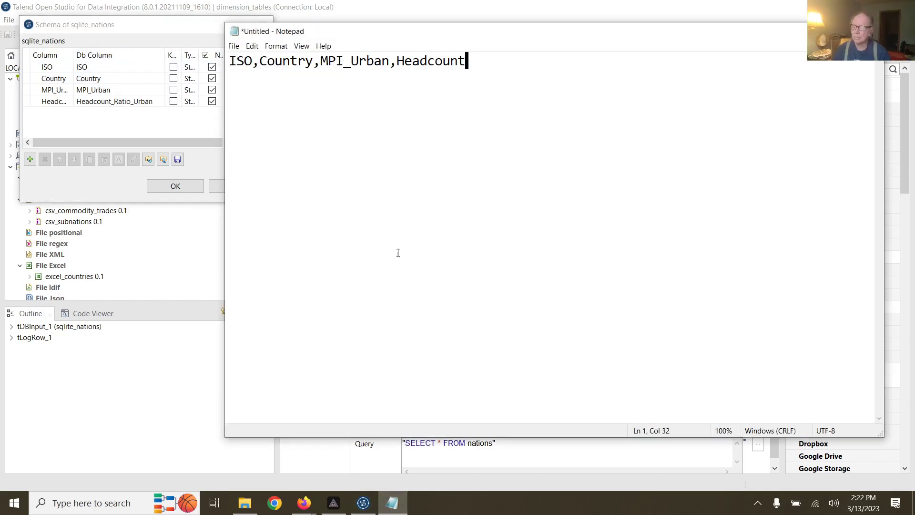
pyautogui.moveTo(407, 39); pyautogui.dragTo(414, 124)
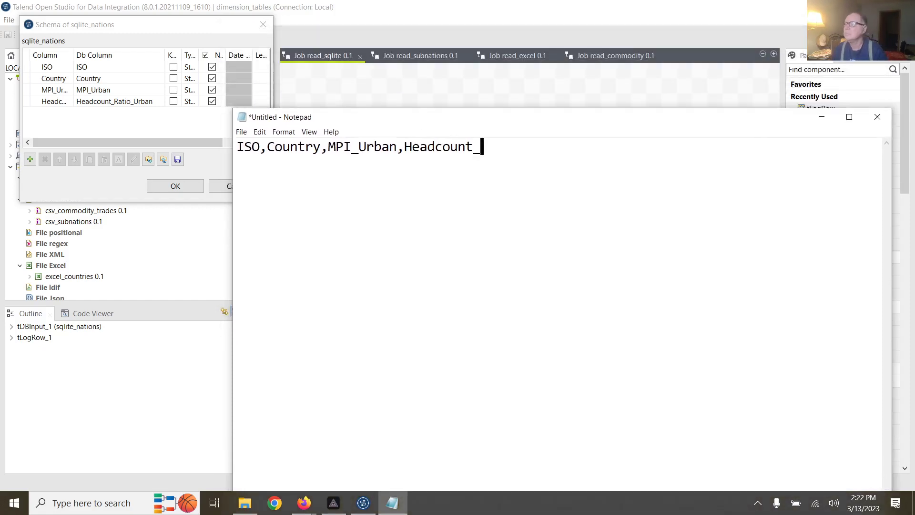
pyautogui.write('_Ratio')
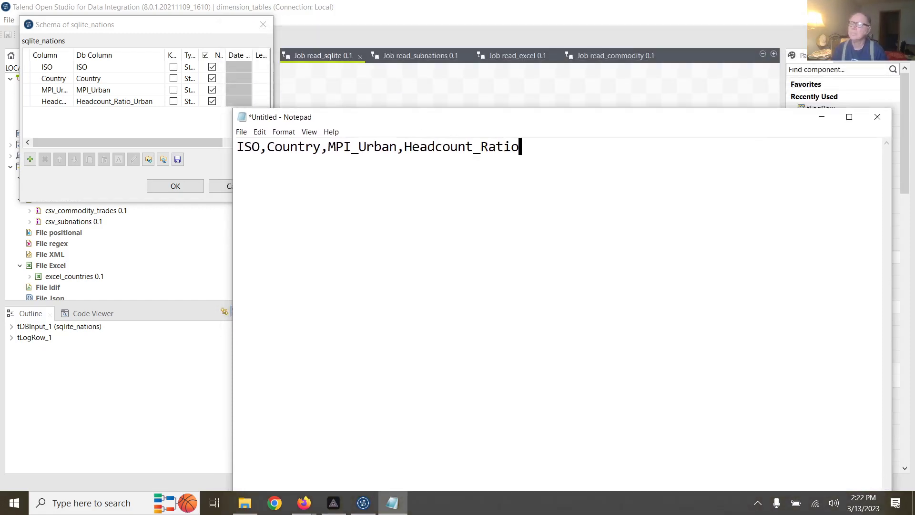
pyautogui.write('_Urban')
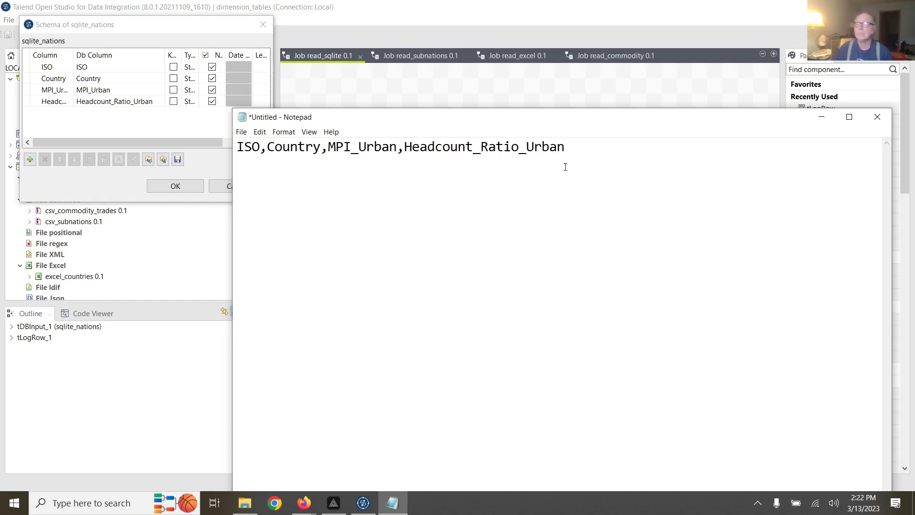
# Copy the Notepad column list, replace the asterisk in the sqlite_nations query with it, and accept the query in SQL Builder.
pyautogui.moveTo(565, 148); pyautogui.dragTo(240, 131)
pyautogui.hotkey('ctrl', 'c')
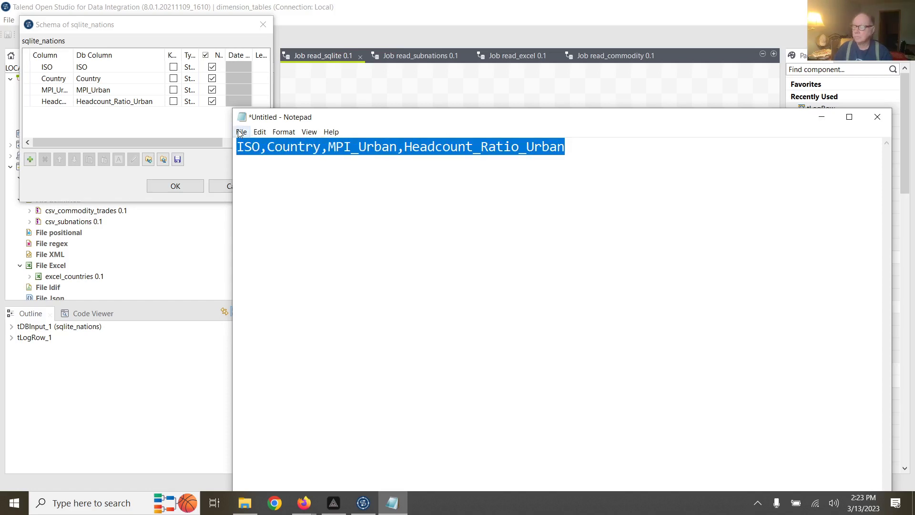
pyautogui.click(349, 94)
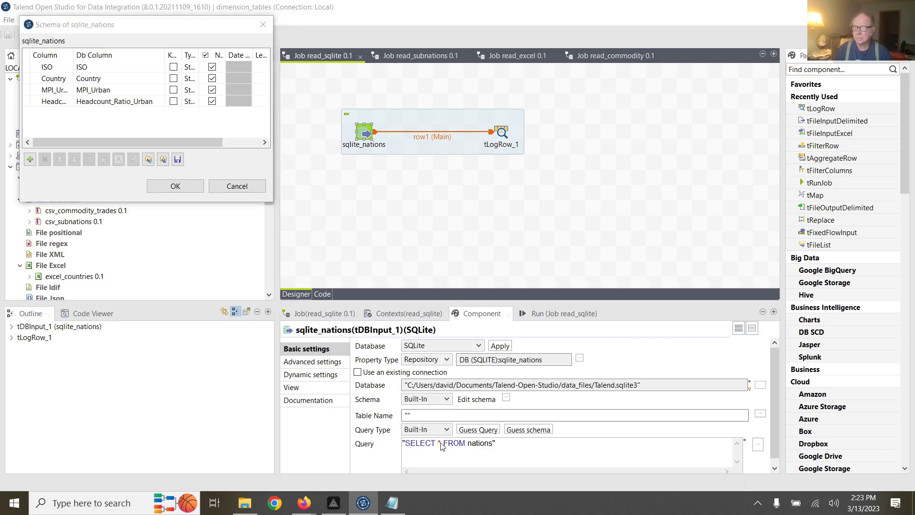
pyautogui.click(237, 186)
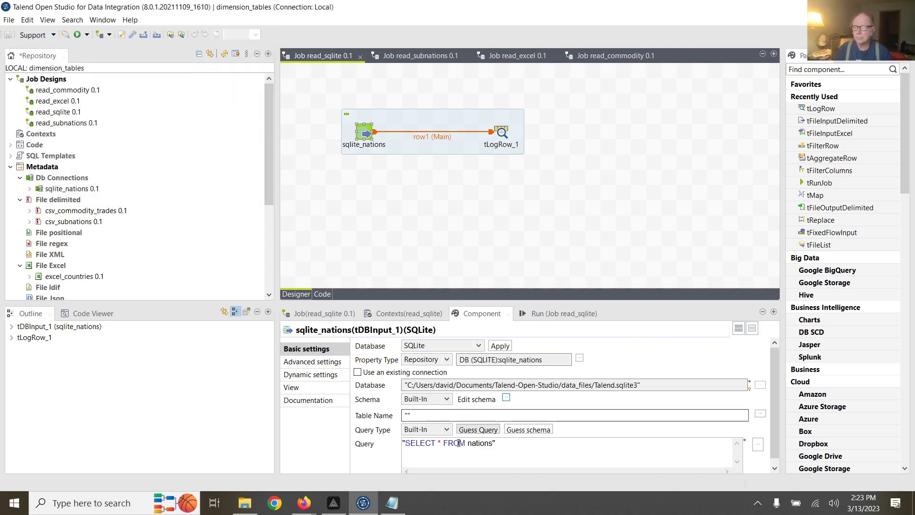
pyautogui.click(441, 442)
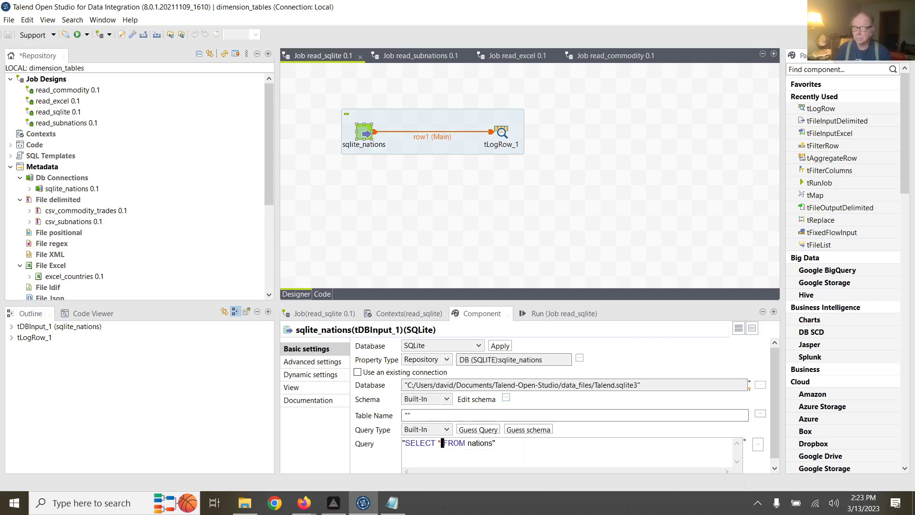
pyautogui.press('BackSpace')
pyautogui.hotkey('ctrl', 'v')
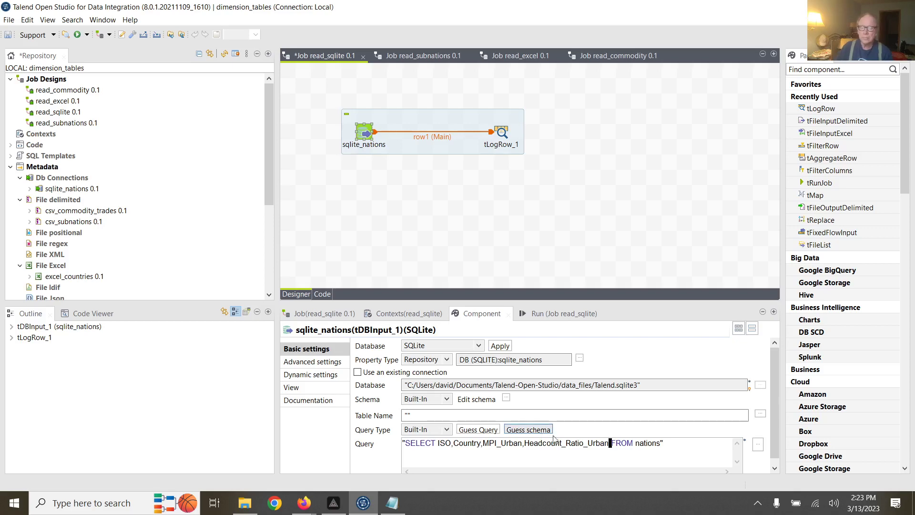
pyautogui.click(757, 445)
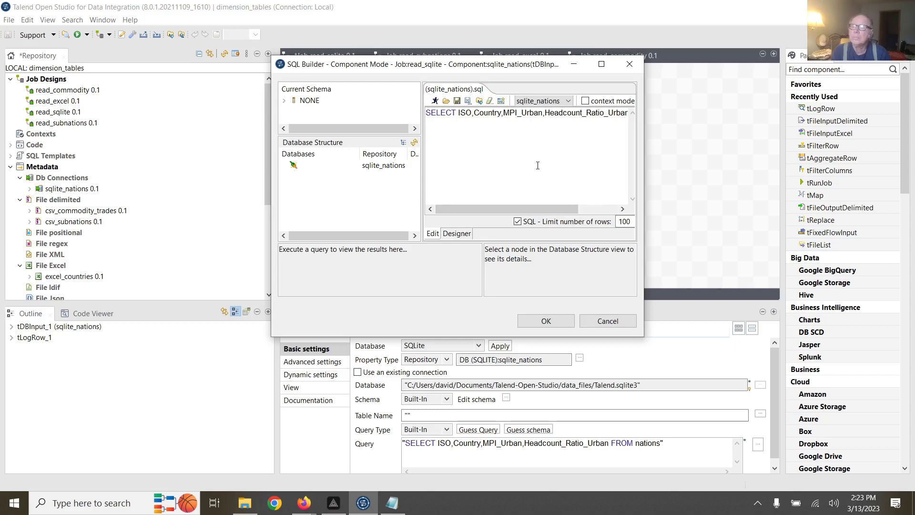
pyautogui.click(546, 322)
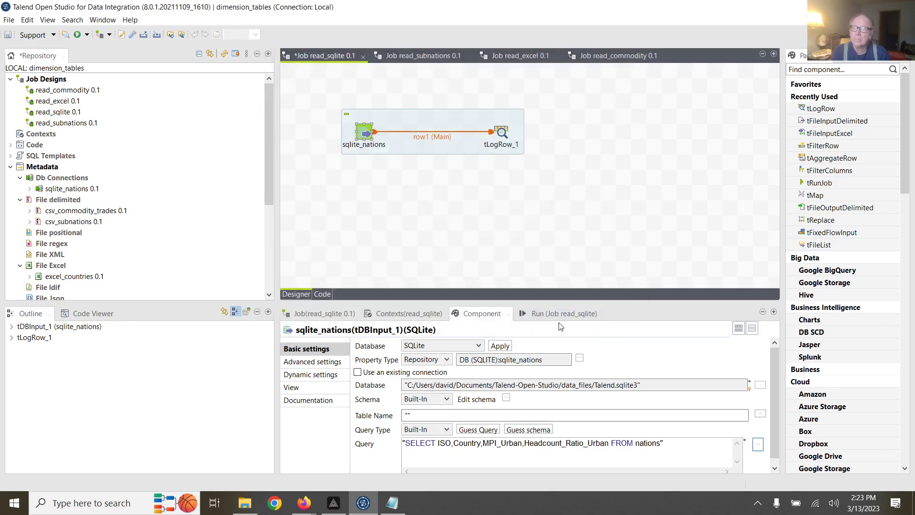
# Run the read_sqlite job and review its console output from the beginning.
pyautogui.click(501, 132)
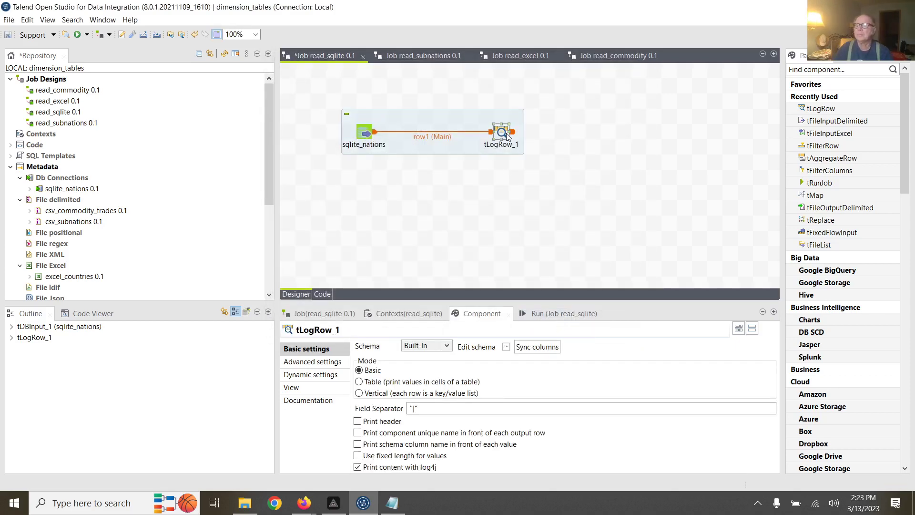
pyautogui.click(537, 313)
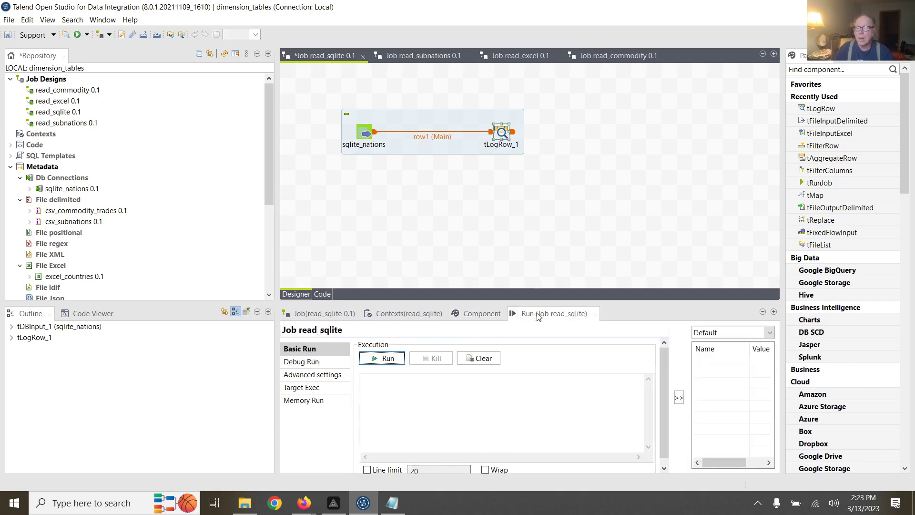
pyautogui.click(387, 358)
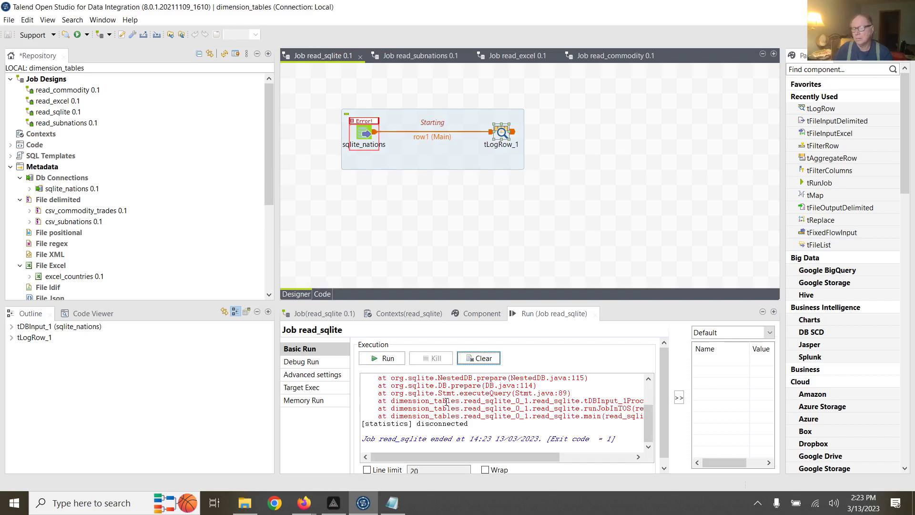
pyautogui.scroll(2, 495, 401)
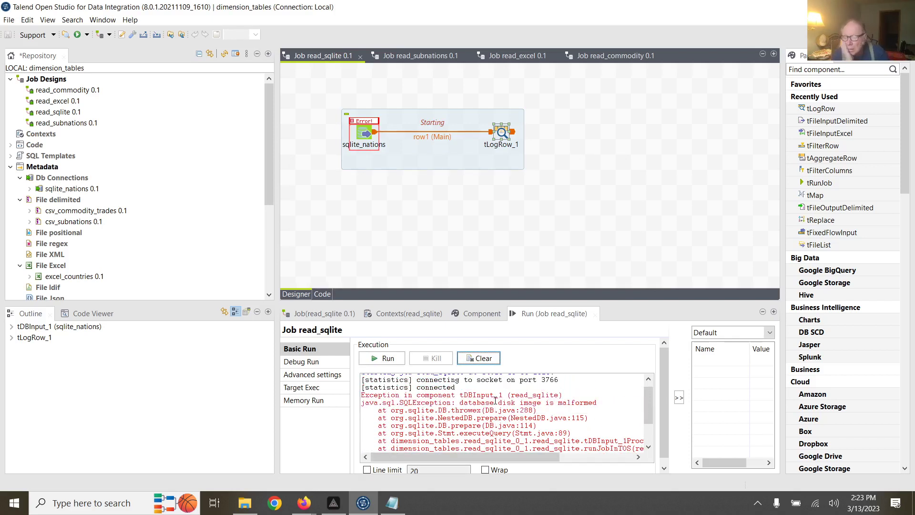
pyautogui.scroll(1, 496, 401)
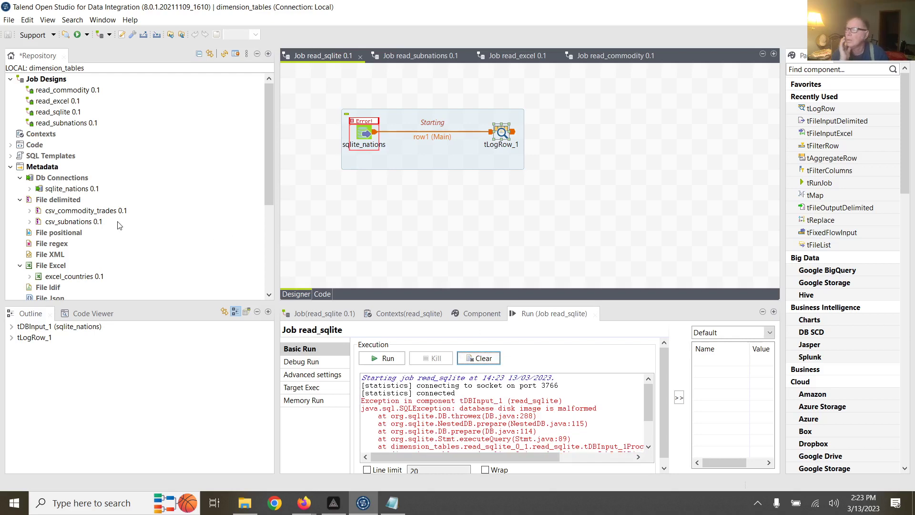
# Check the sqlite_nations database connection's type and file path, leaving its settings as they are.
pyautogui.click(88, 189)
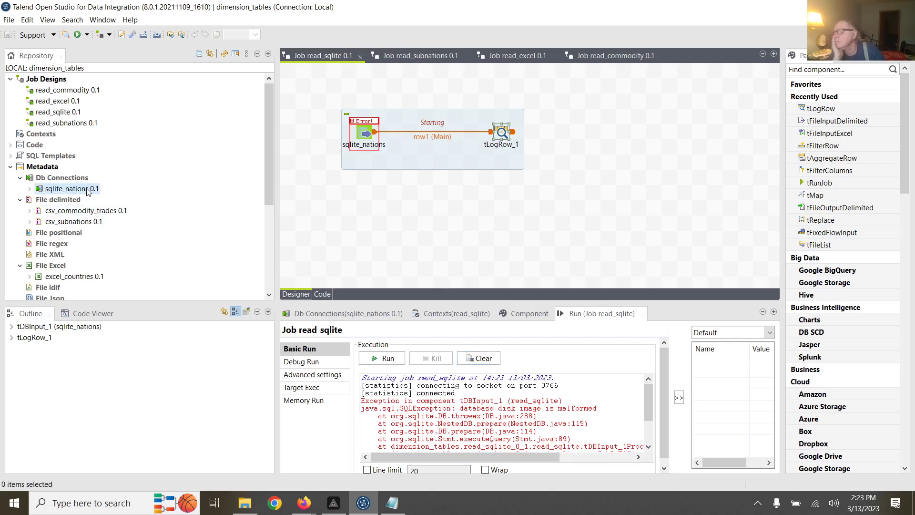
pyautogui.doubleClick(88, 190)
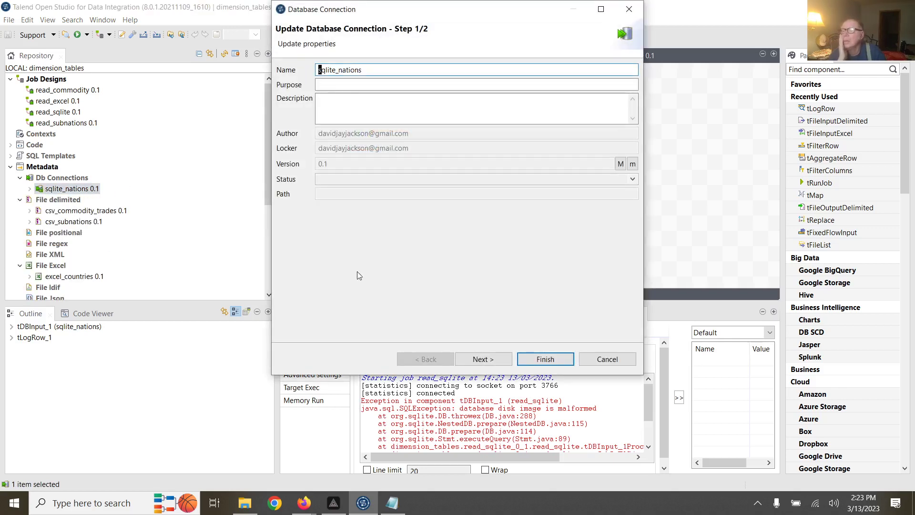
pyautogui.click(503, 360)
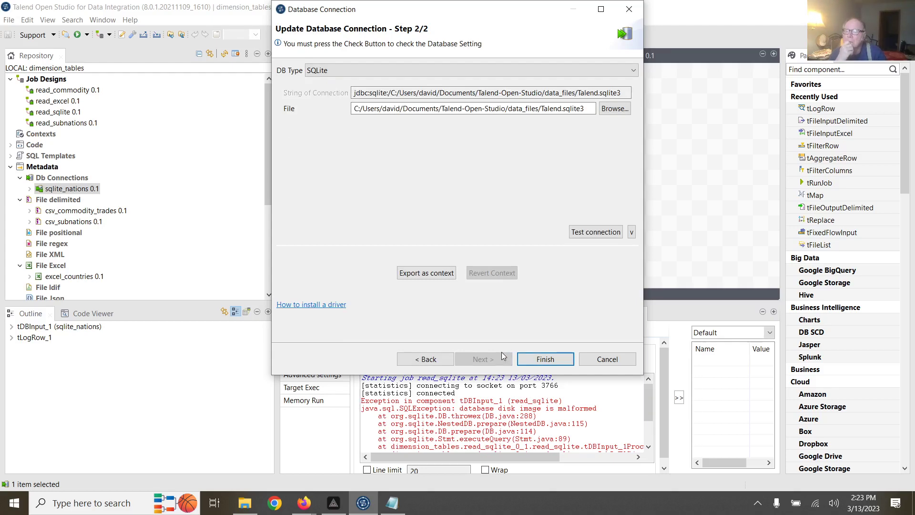
pyautogui.click(591, 359)
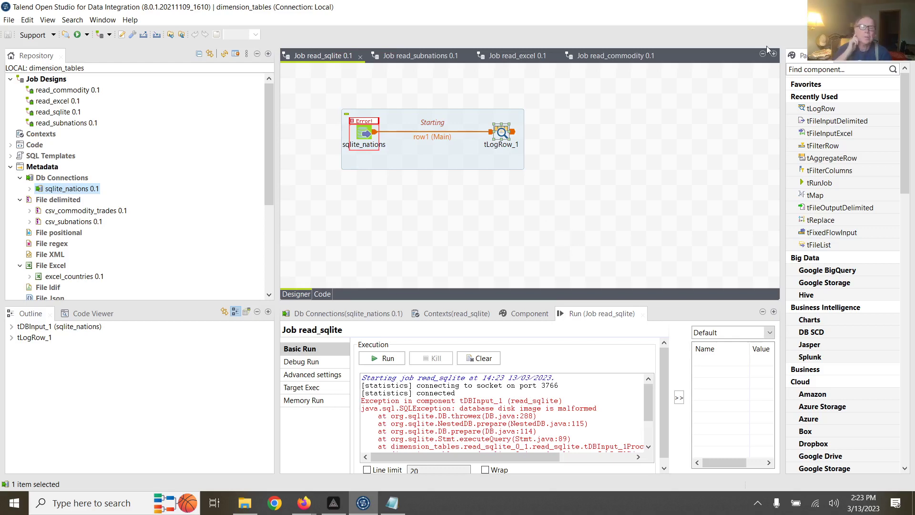
# Minimize Talend and close the Notepad column list without saving it.
pyautogui.click(846, 7)
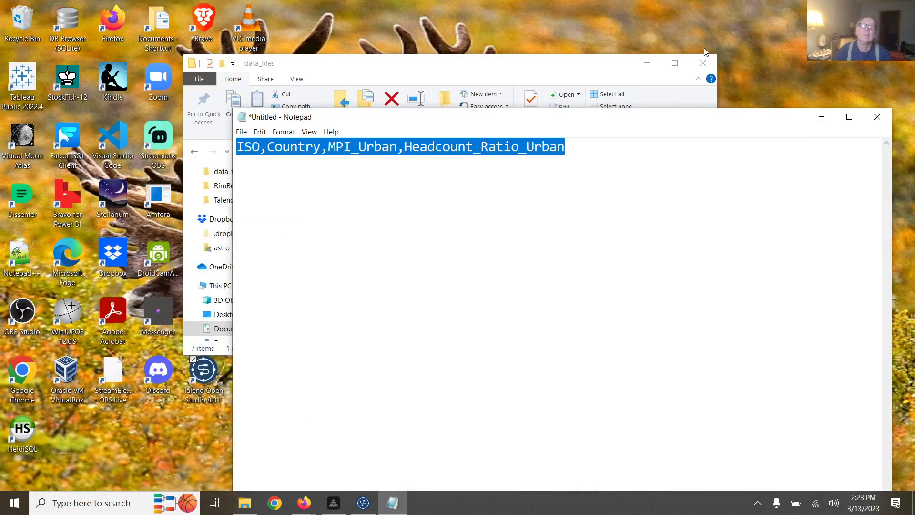
pyautogui.click(879, 118)
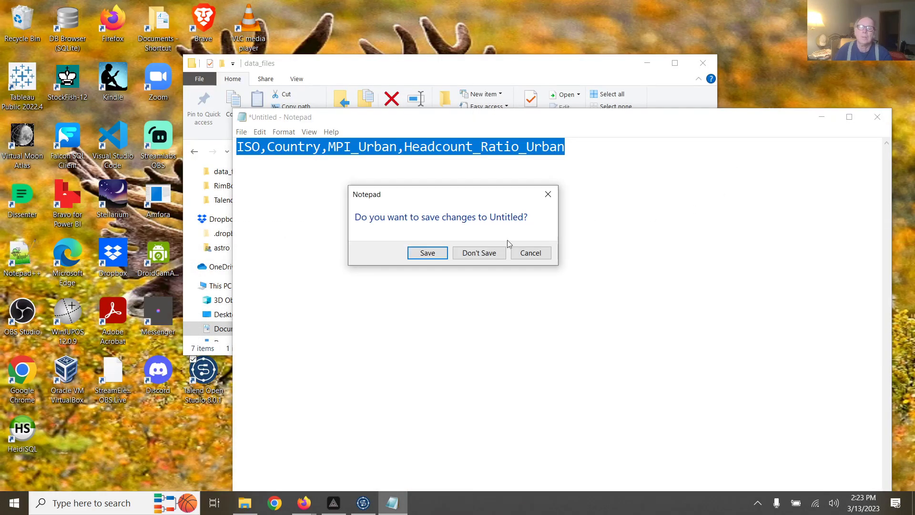
pyautogui.click(494, 253)
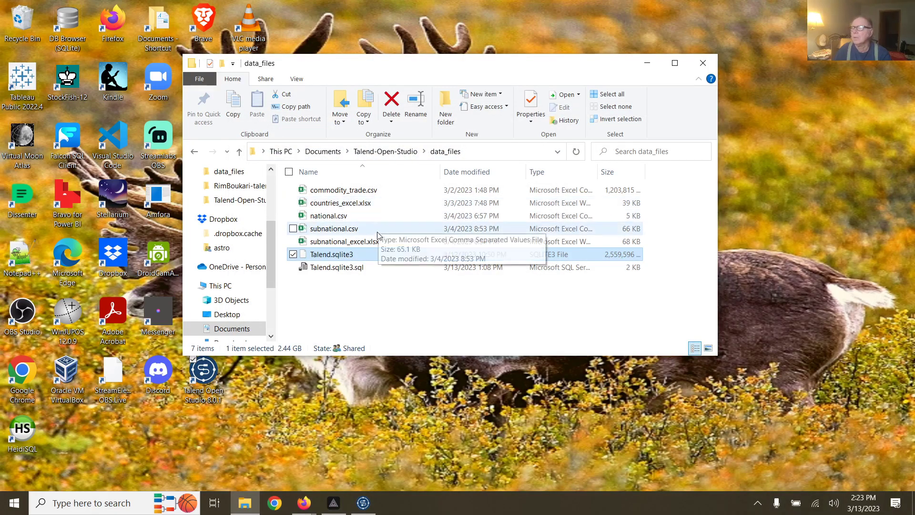
# Try to open Talend.sqlite3 from the data_files folder, dismiss the app chooser, and launch DB Browser for SQLite.
pyautogui.doubleClick(337, 257)
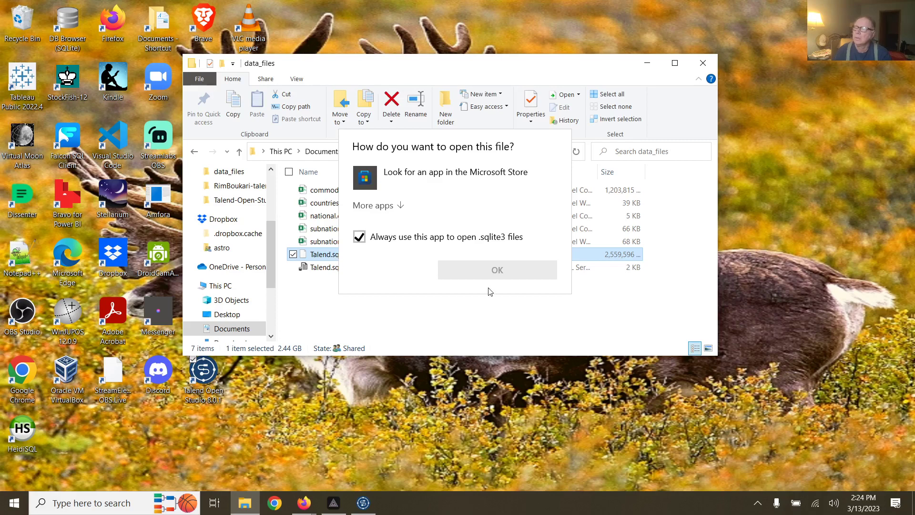
pyautogui.click(430, 328)
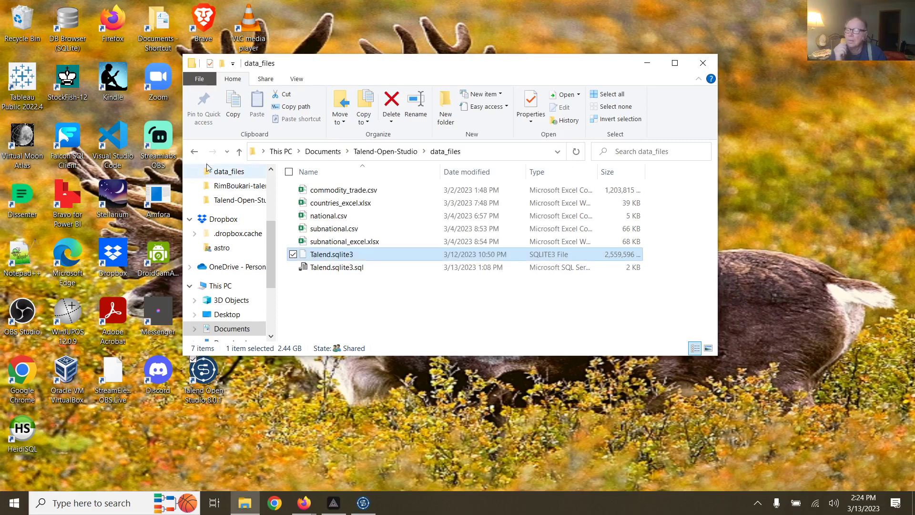
pyautogui.doubleClick(61, 24)
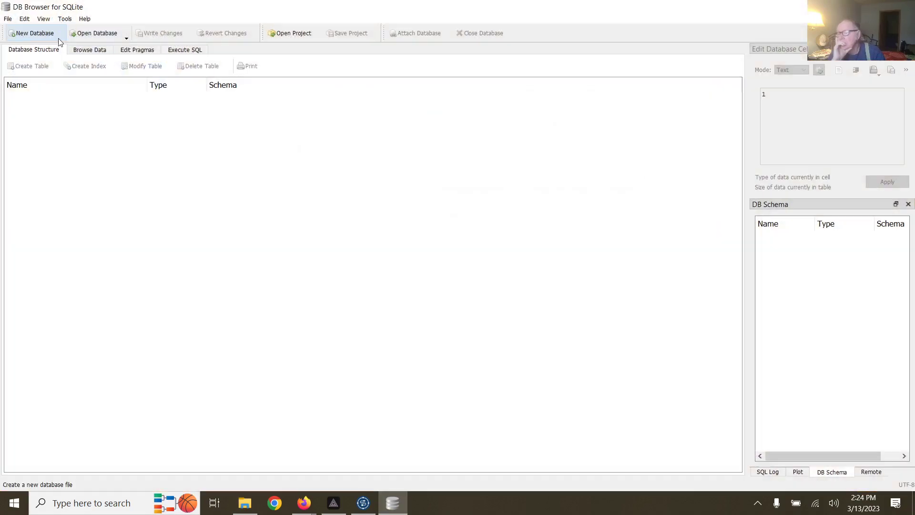
# Open the recent Talend.sqlite3 database, bring up its SQL editor, and briefly check the read_sqlite job in Talend before returning.
pyautogui.click(10, 20)
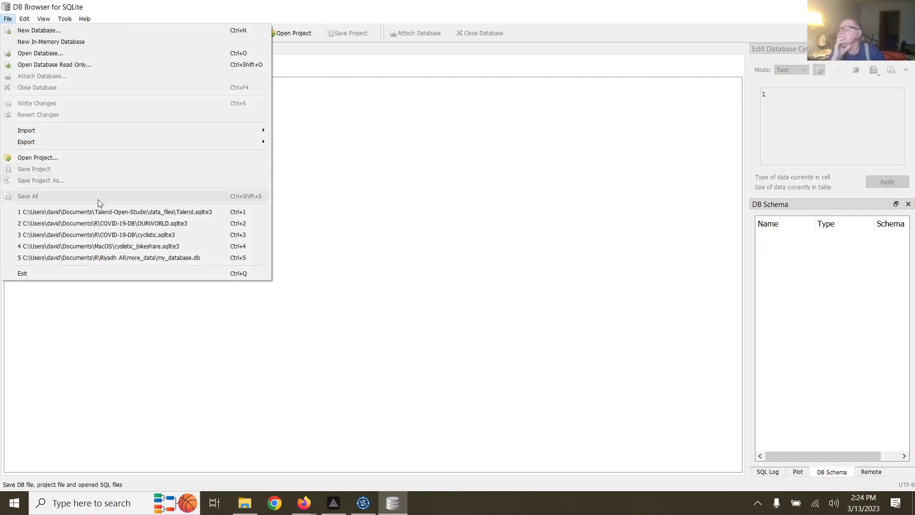
pyautogui.click(116, 211)
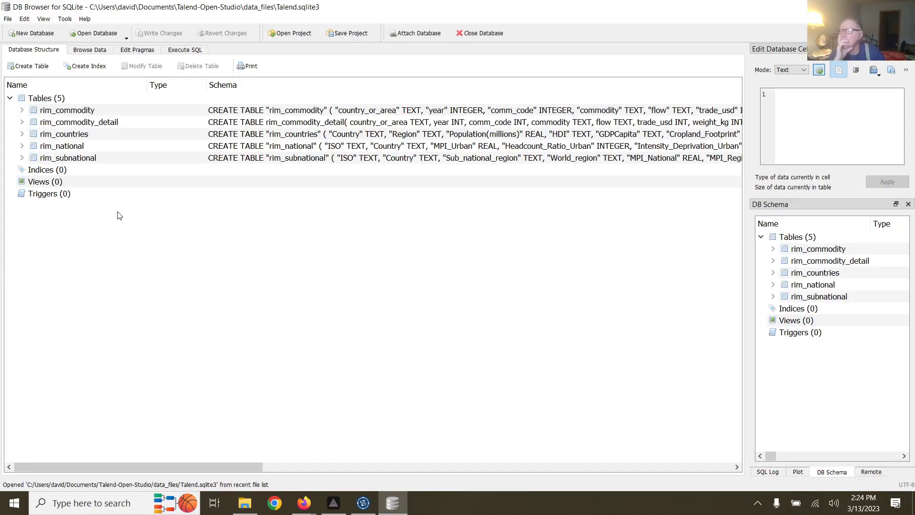
pyautogui.click(175, 51)
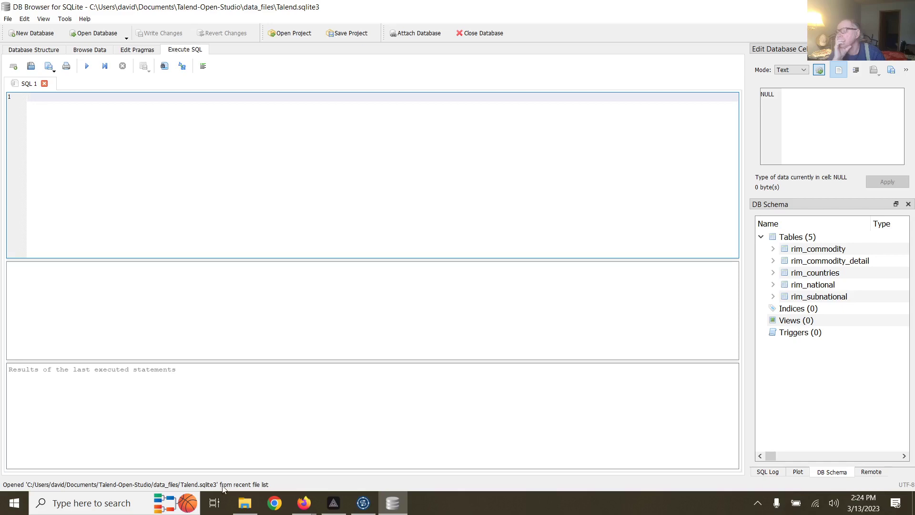
pyautogui.click(360, 504)
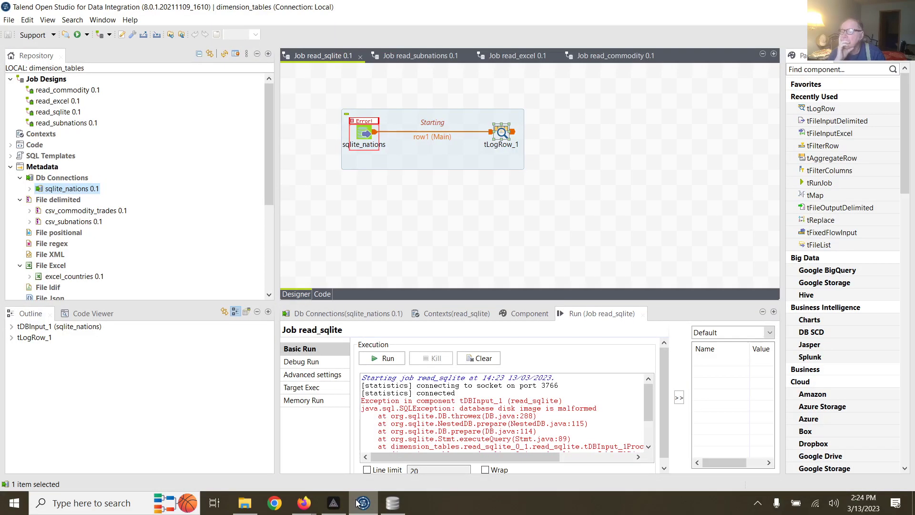
pyautogui.click(393, 502)
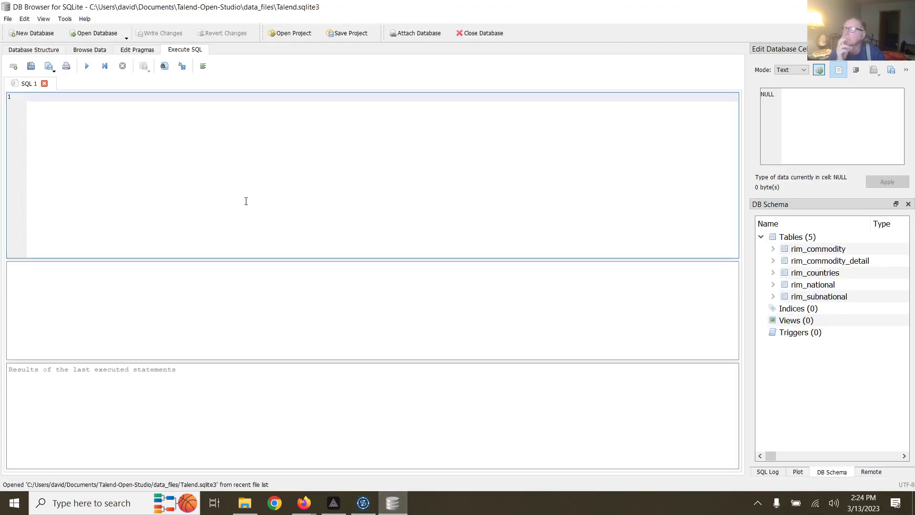
# Write the query "SELECT * FROM nations;" and execute it against the Talend.sqlite3 database.
pyautogui.write('SELEC')
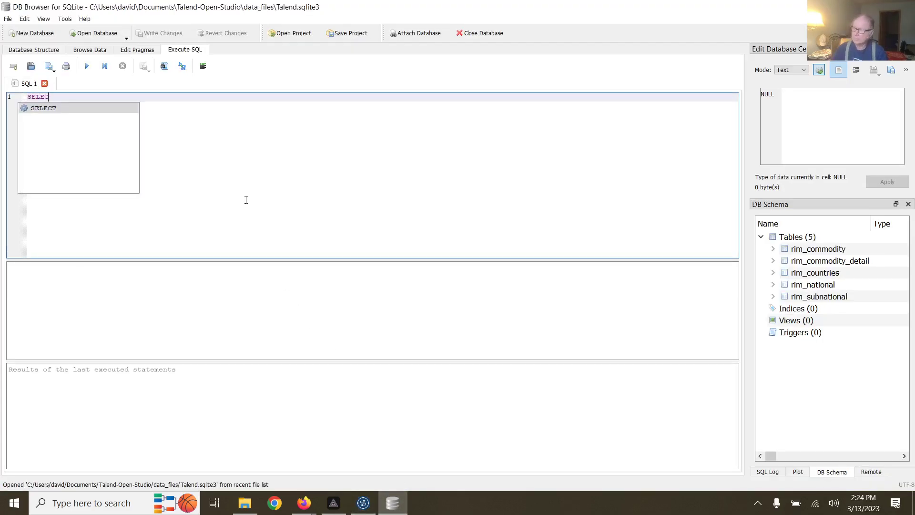
pyautogui.write('T')
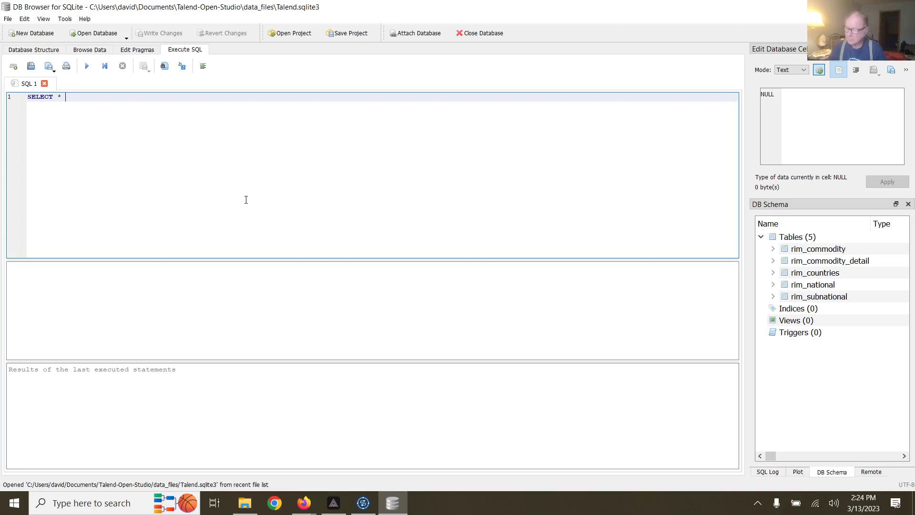
pyautogui.write('* NAT')
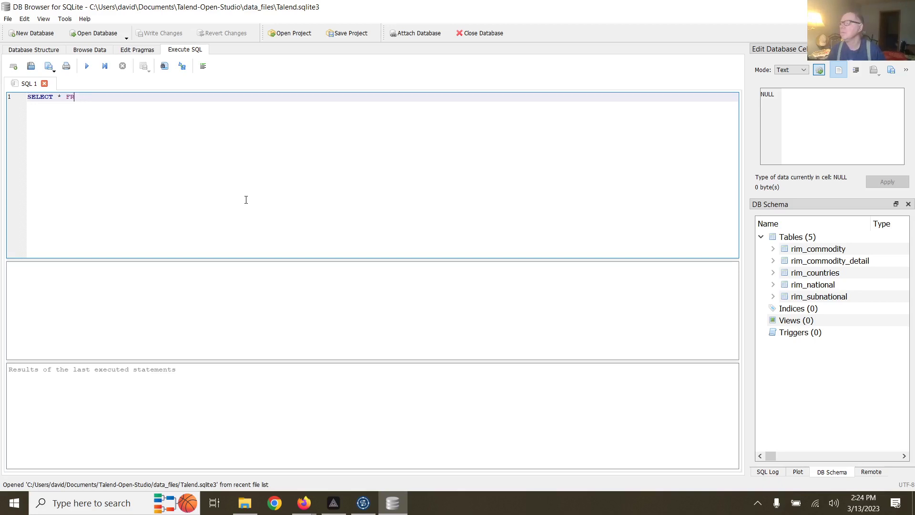
pyautogui.write('OM ')
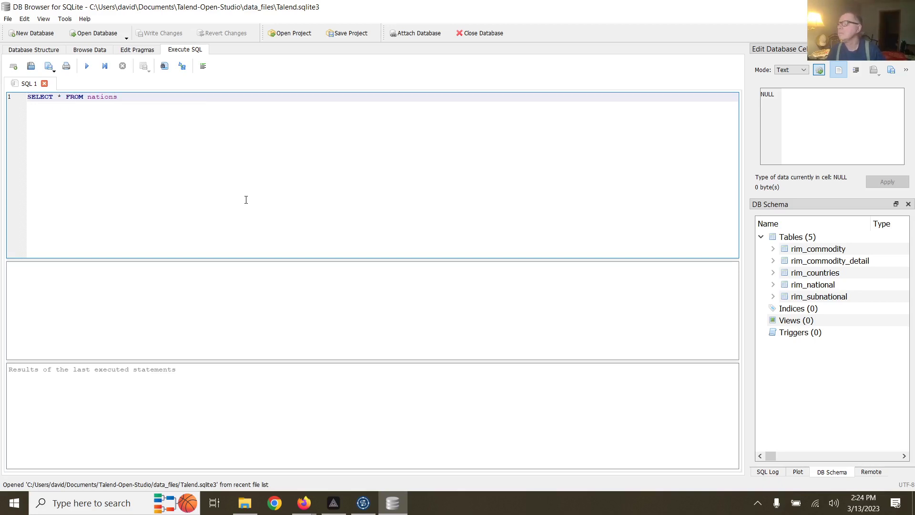
pyautogui.write('nations;')
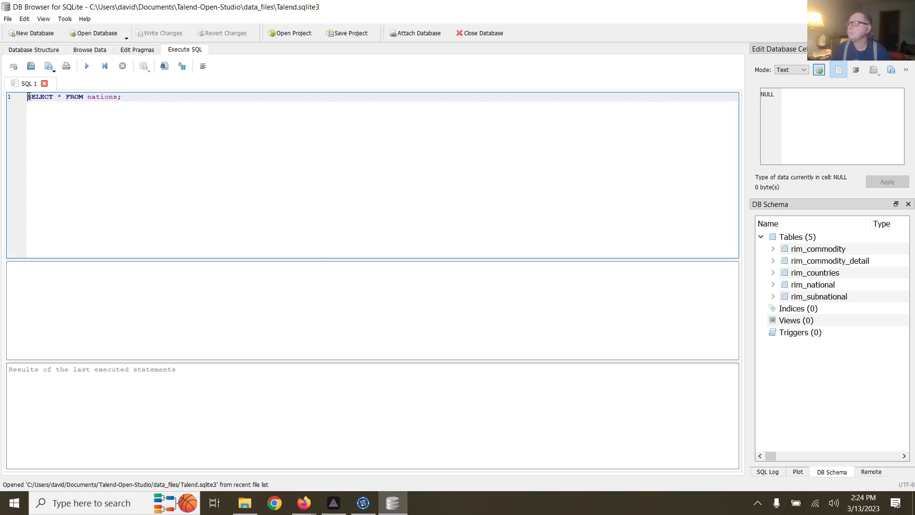
pyautogui.moveTo(29, 97); pyautogui.dragTo(82, 103)
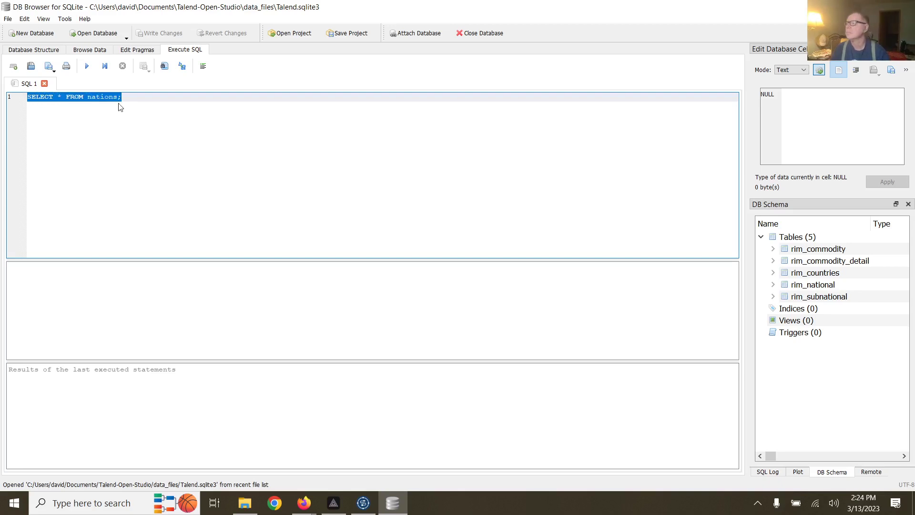
pyautogui.click(90, 67)
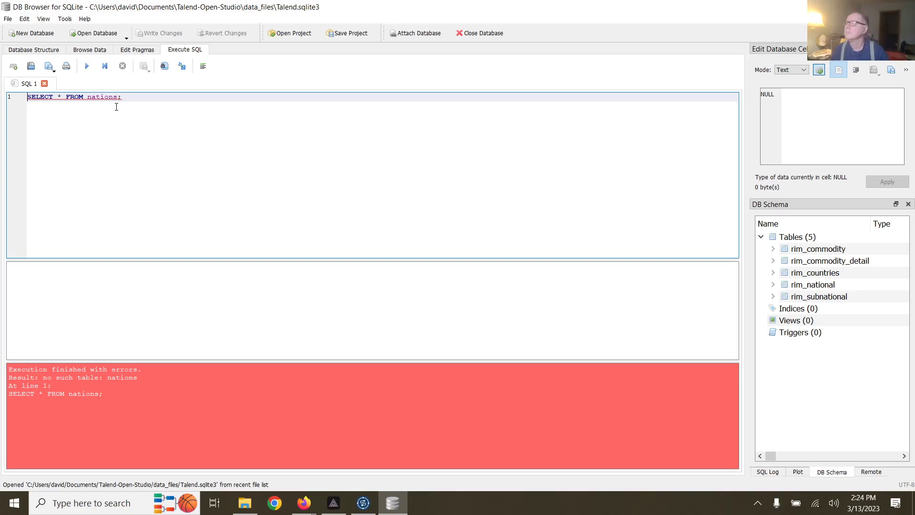
# Change the query's table name to rim_nations and execute "SELECT * FROM rim_nations;".
pyautogui.click(89, 97)
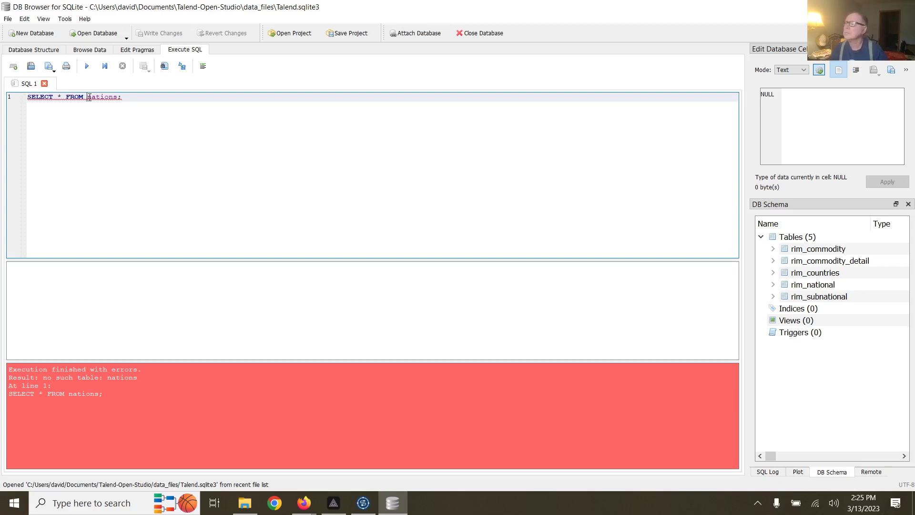
pyautogui.write('rim_')
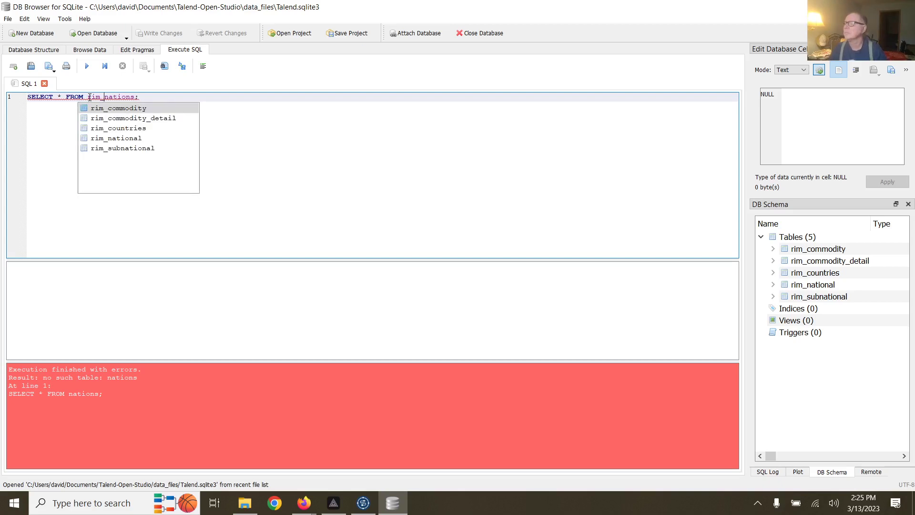
pyautogui.click(86, 119)
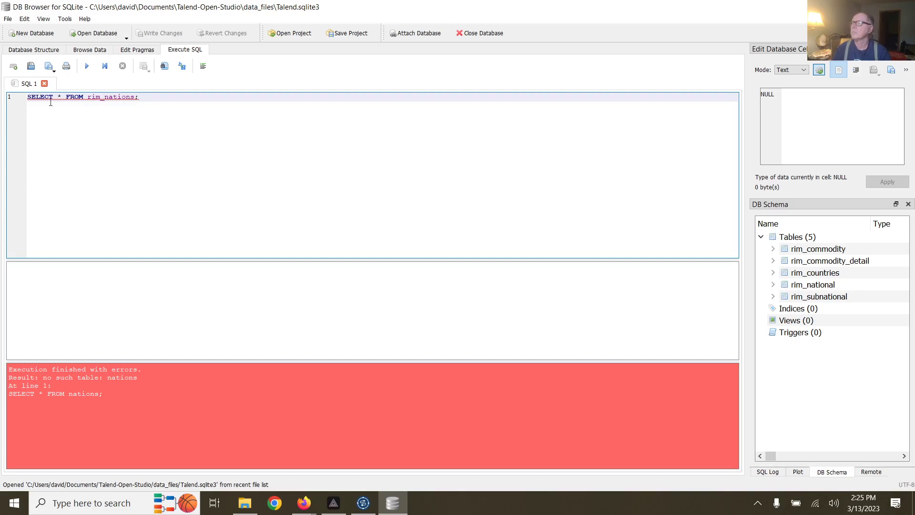
pyautogui.moveTo(28, 97); pyautogui.dragTo(142, 105)
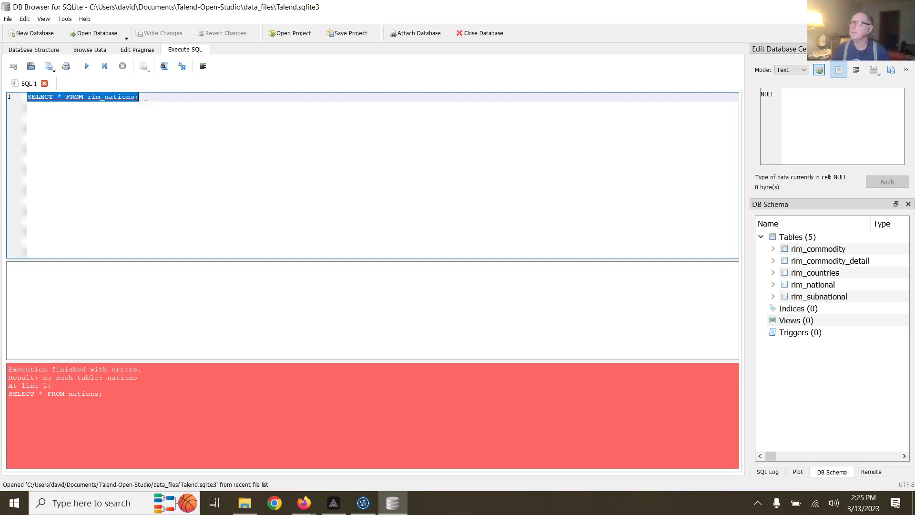
pyautogui.hotkey('ctrl', 'Return')
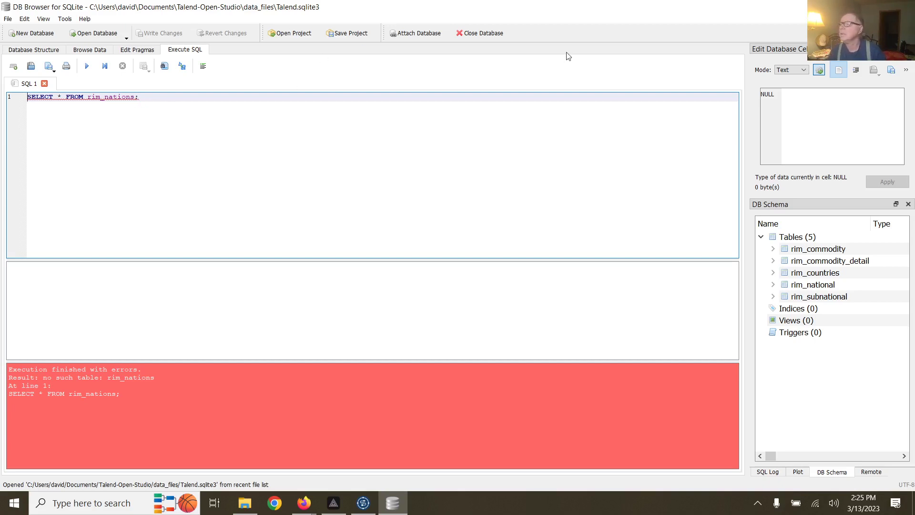
# Close DB Browser for SQLite discarding the SQL changes, and clear the read_sqlite job's console output in Talend.
pyautogui.click(903, 7)
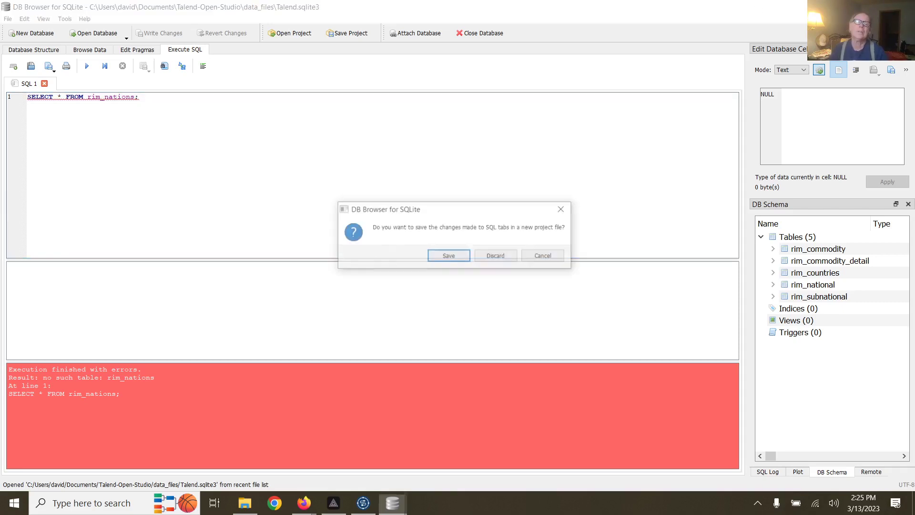
pyautogui.click(493, 256)
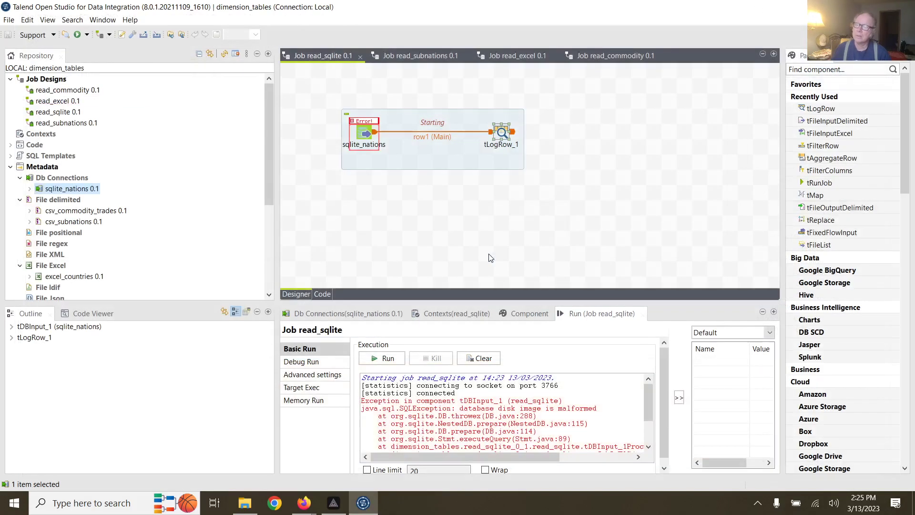
pyautogui.click(489, 361)
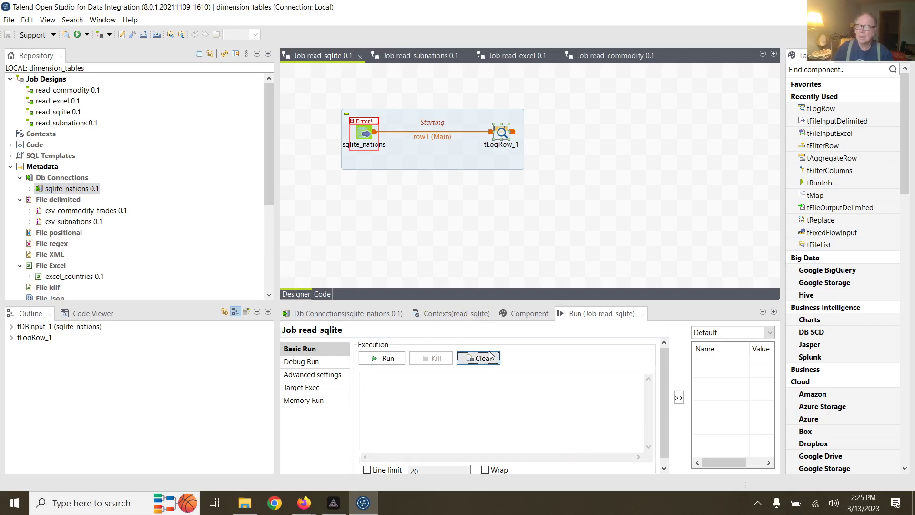
# Open the sqlite_nations component's basic settings and try to choose its table name from the database.
pyautogui.click(372, 135)
pyautogui.click(371, 132)
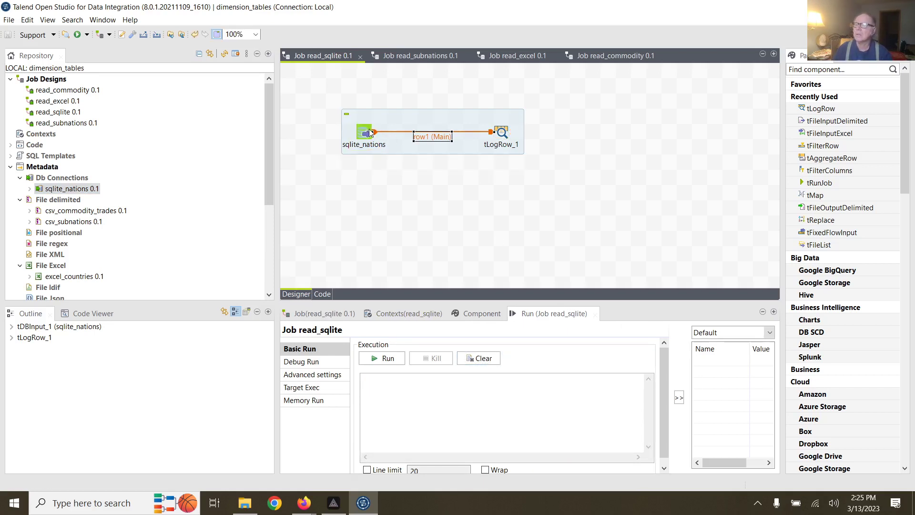
pyautogui.click(363, 133)
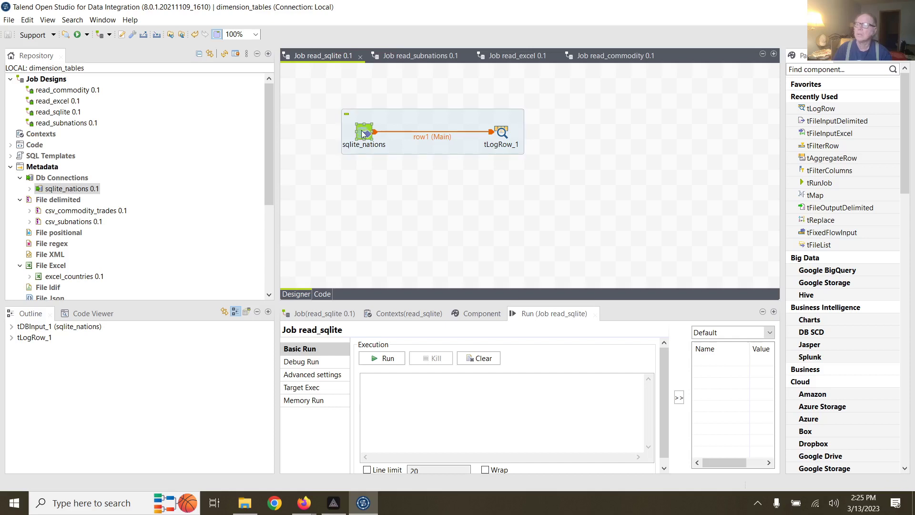
pyautogui.doubleClick(363, 134)
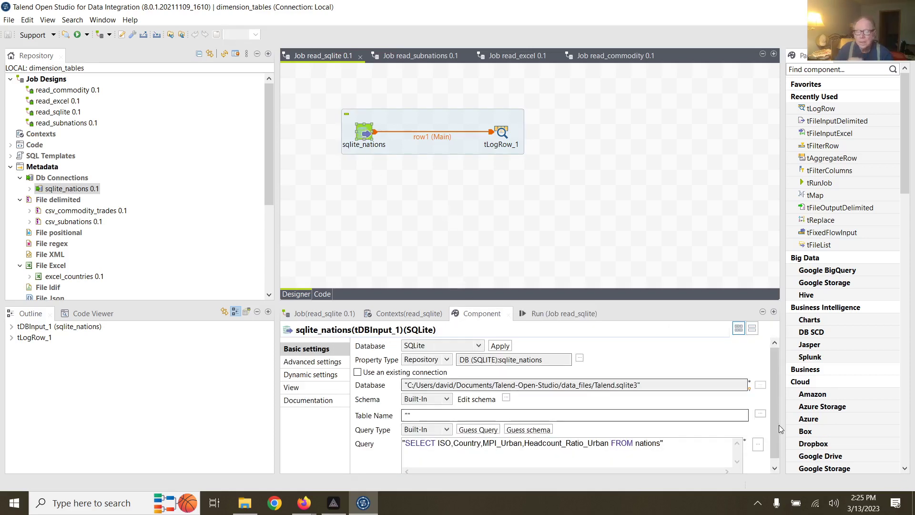
pyautogui.click(759, 415)
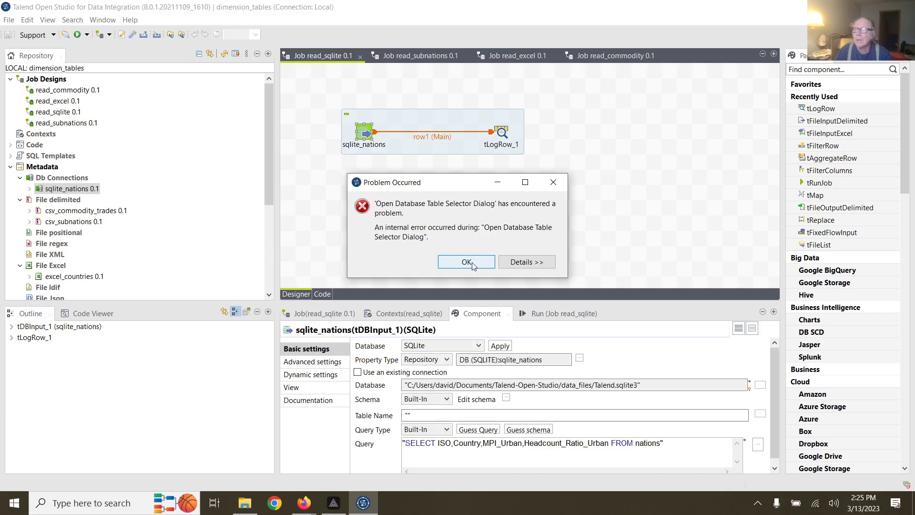
pyautogui.click(457, 264)
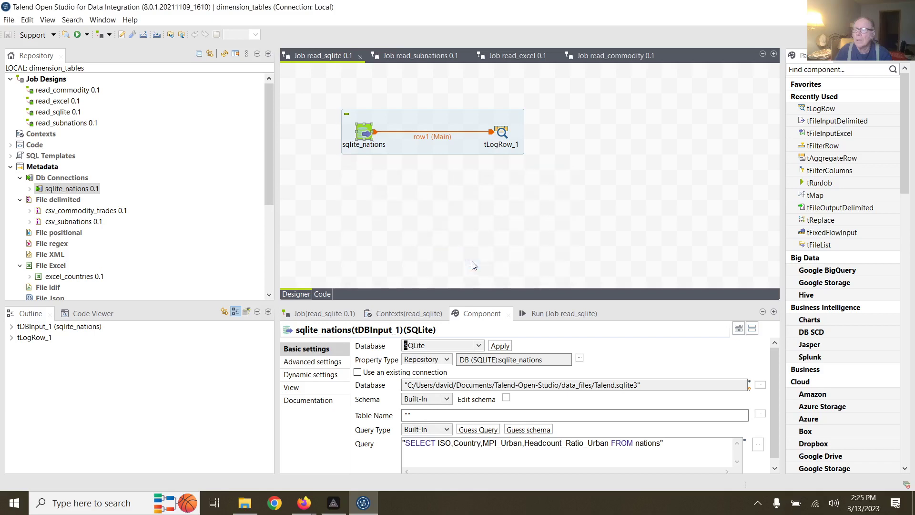
# Change the table in the sqlite_nations component's query from nations to rim_nations.
pyautogui.click(371, 135)
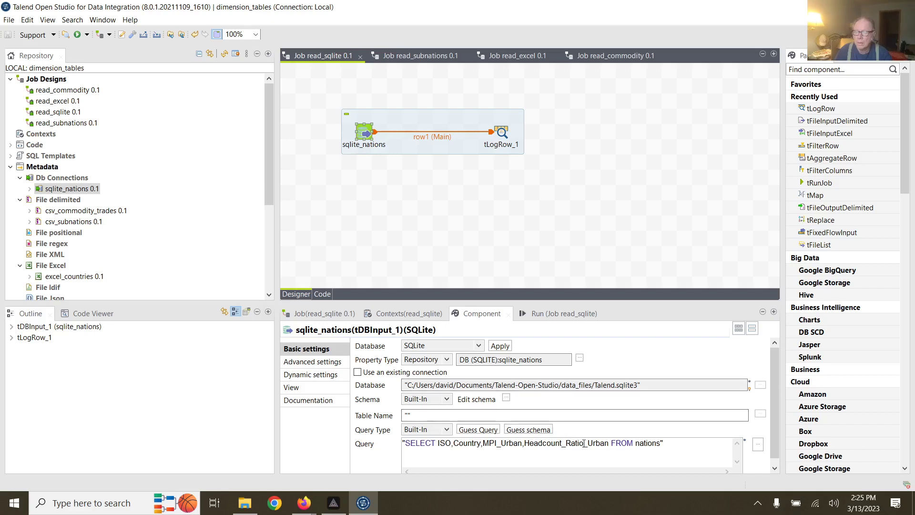
pyautogui.click(636, 445)
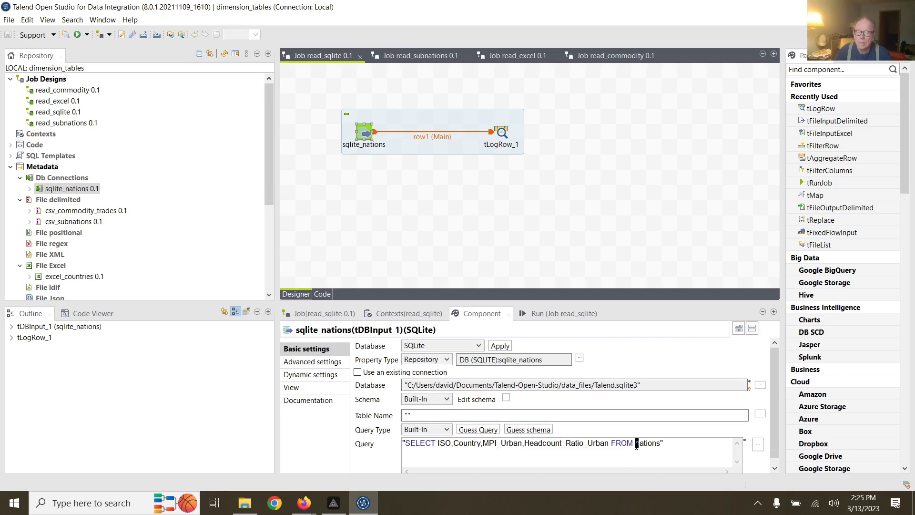
pyautogui.write('r0')
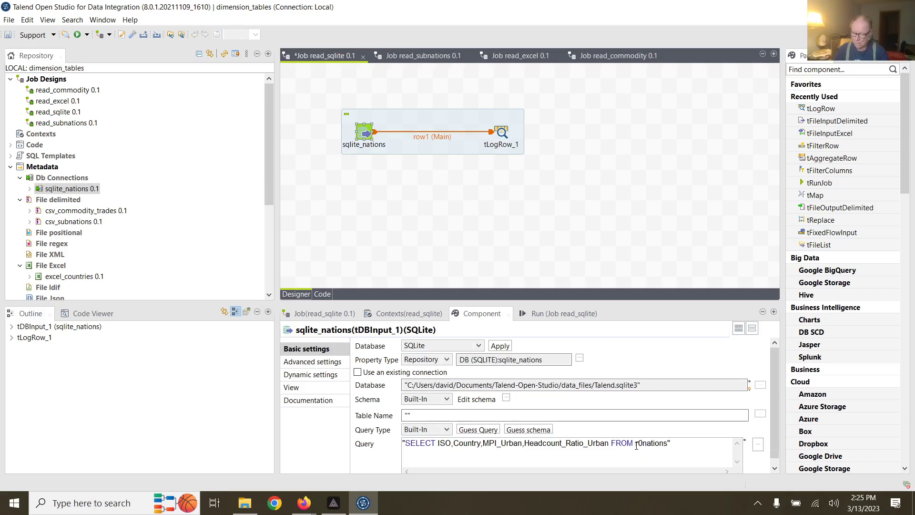
pyautogui.press('BackSpace')
pyautogui.write('-')
pyautogui.press('BackSpace')
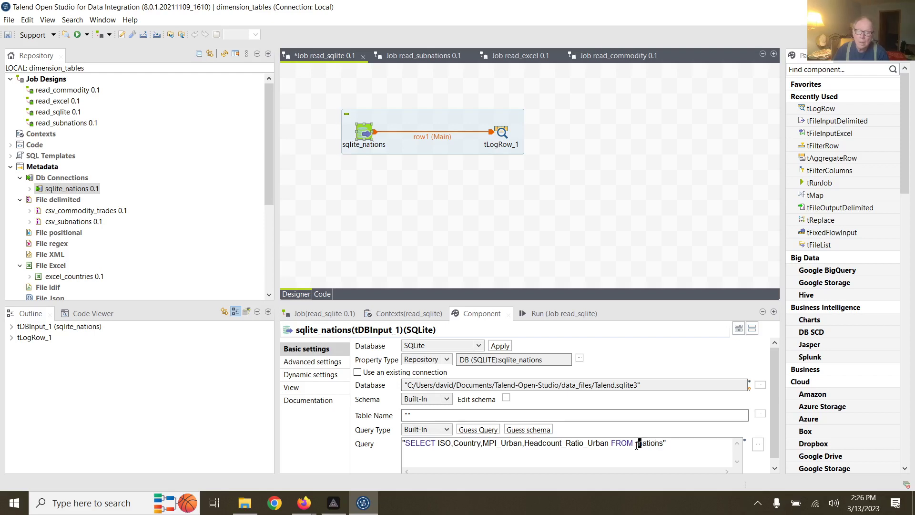
pyautogui.write('im_')
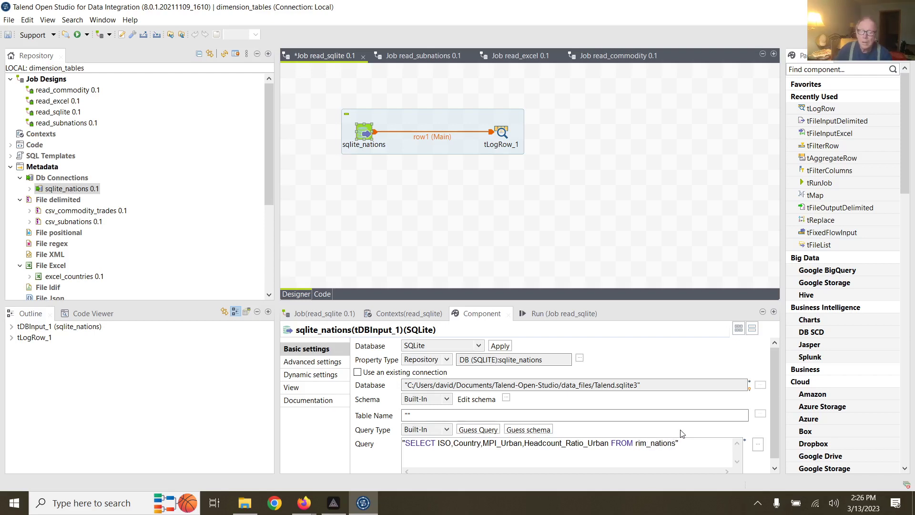
pyautogui.scroll(-1, 688, 434)
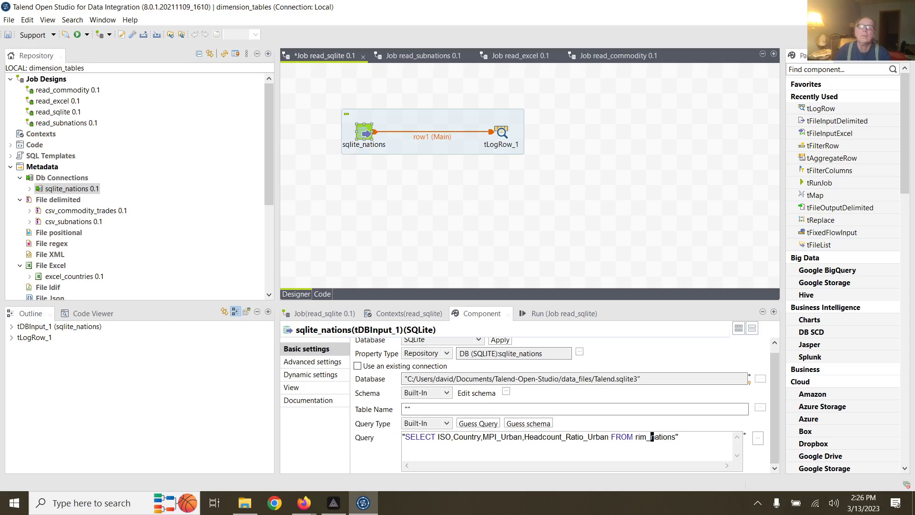
# Close the data_files folder window, open Talend.sqlite3 in DB Browser for SQLite and check its table names.
pyautogui.click(849, 7)
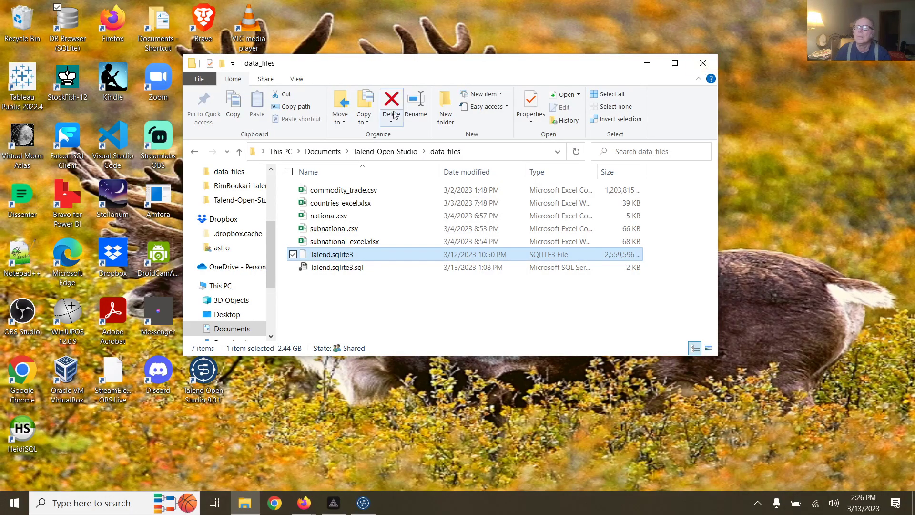
pyautogui.click(703, 64)
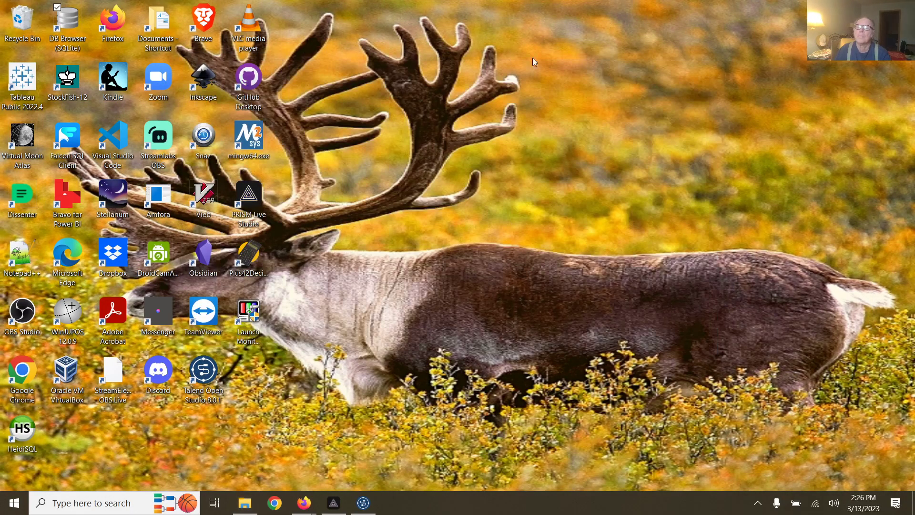
pyautogui.doubleClick(67, 20)
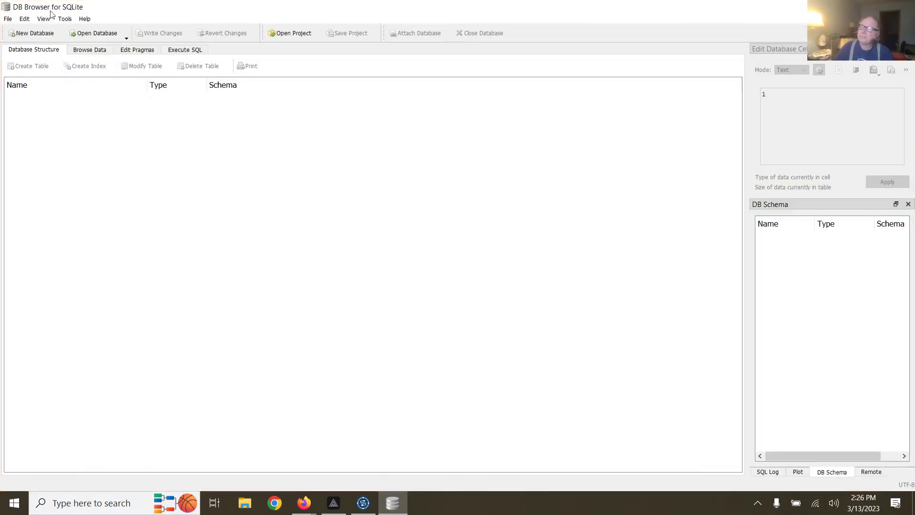
pyautogui.click(8, 19)
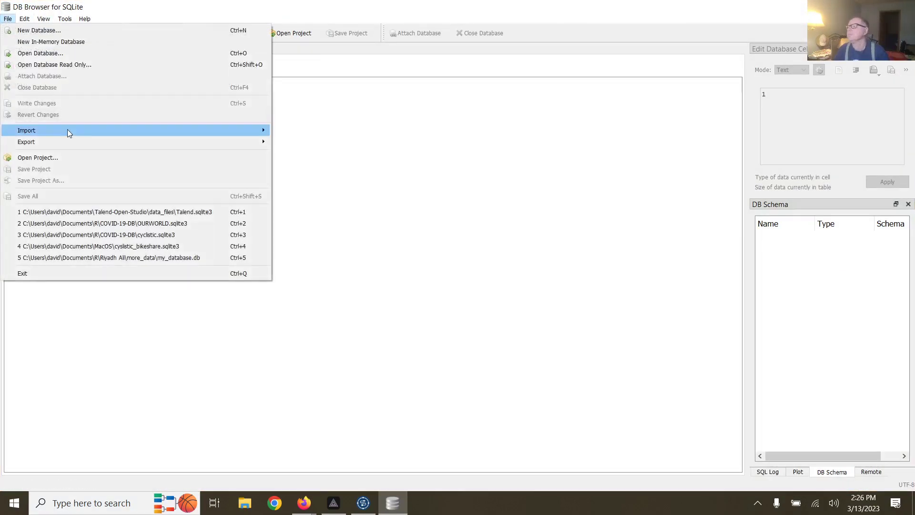
pyautogui.click(116, 207)
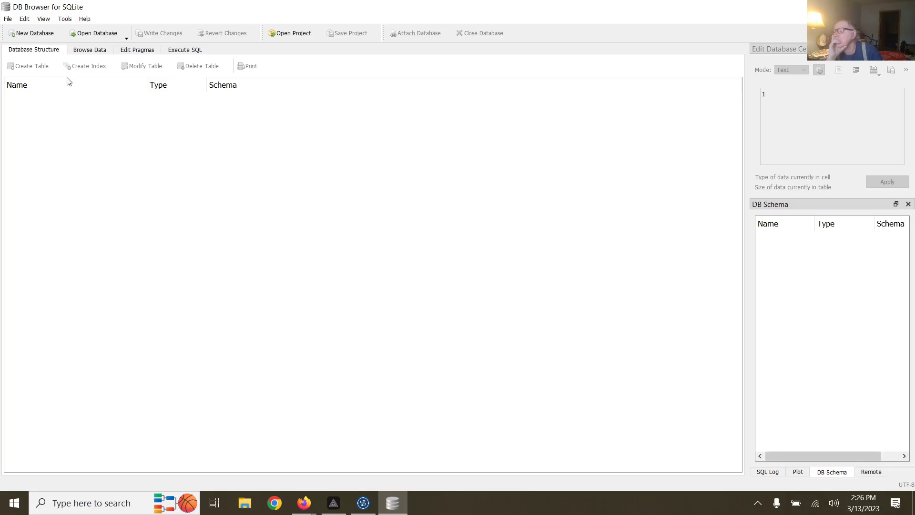
pyautogui.click(7, 19)
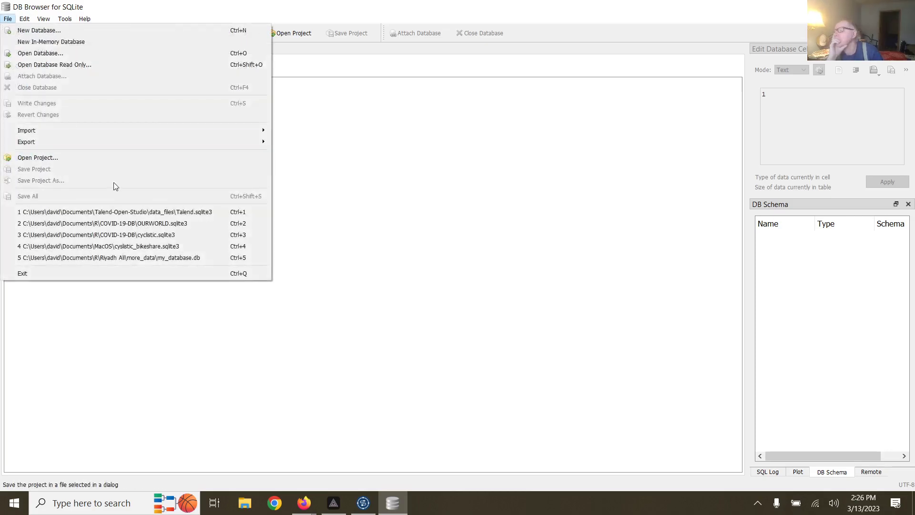
pyautogui.click(120, 213)
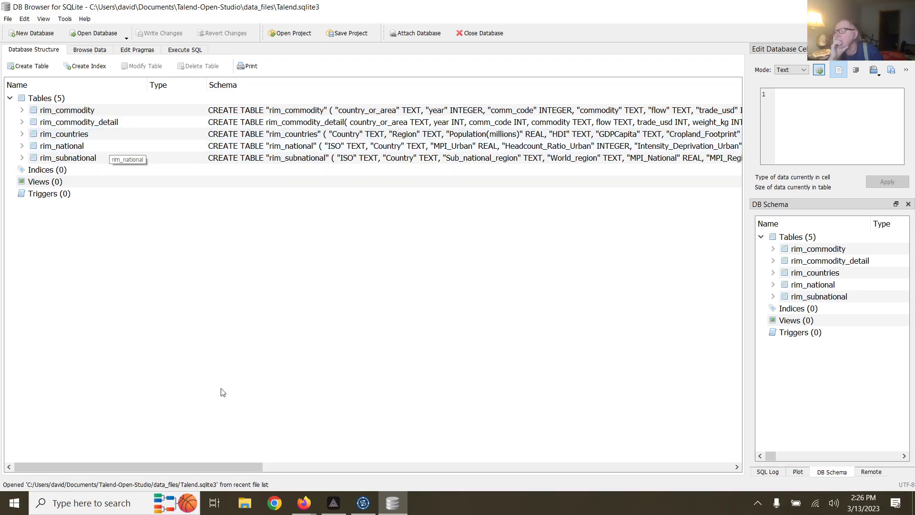
# Back in Talend, change the table in the sqlite_nations component's query to rim_national.
pyautogui.click(370, 505)
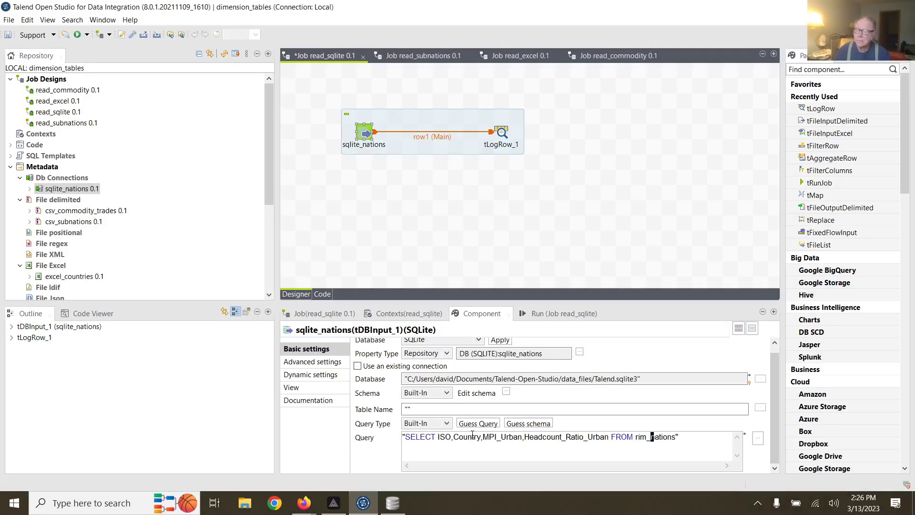
pyautogui.click(676, 437)
pyautogui.press('BackSpace')
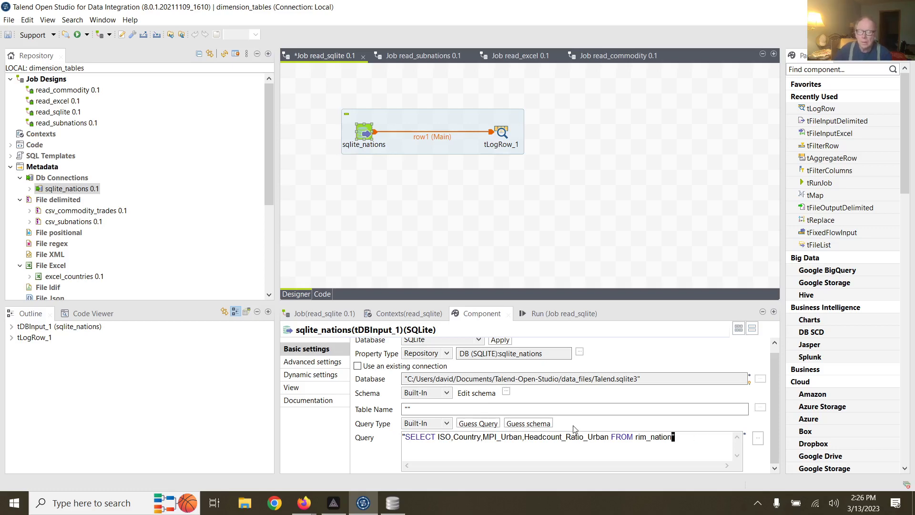
pyautogui.click(396, 510)
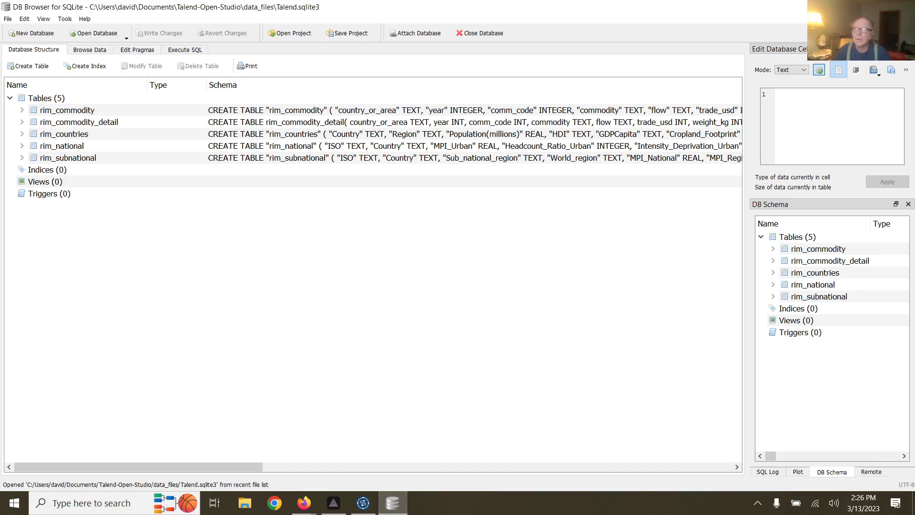
pyautogui.click(363, 503)
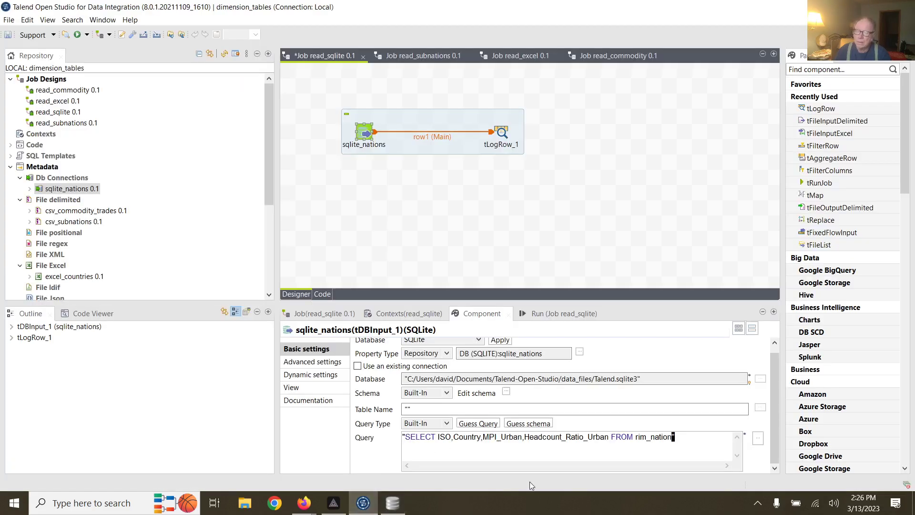
pyautogui.write('al')
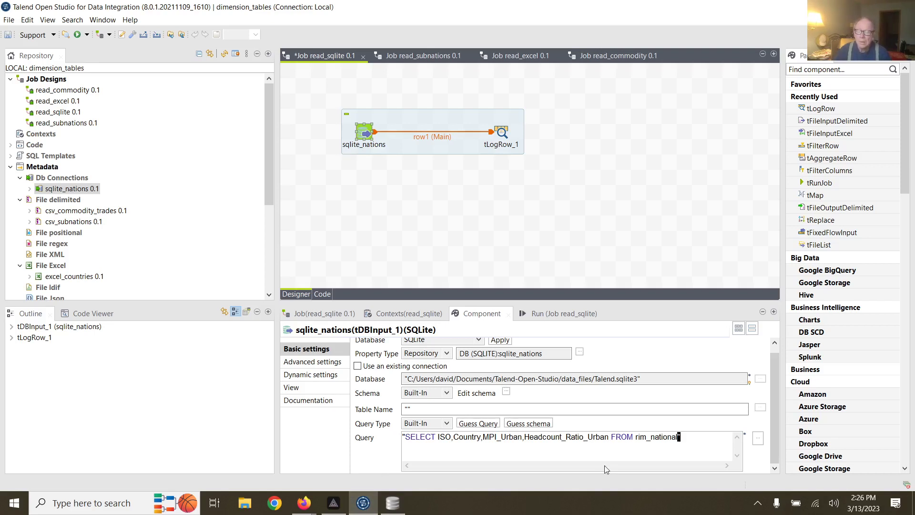
pyautogui.click(759, 439)
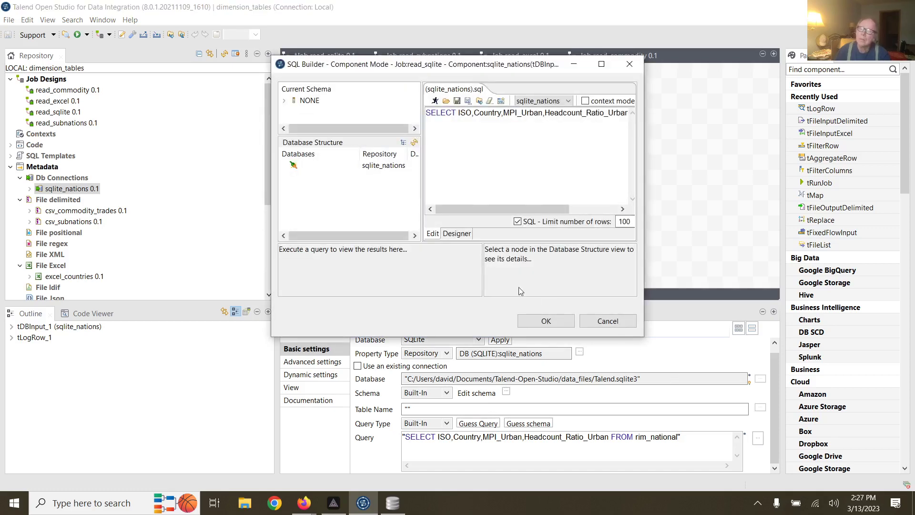
pyautogui.click(601, 325)
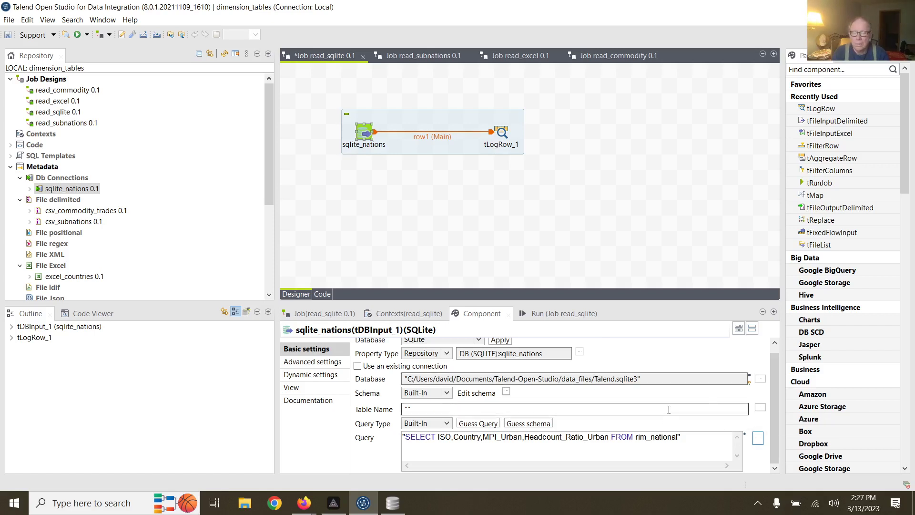
# Set the sqlite_nations component's table name to rim_national by copying it from the query, and review the component's schema.
pyautogui.click(636, 437)
pyautogui.moveTo(637, 437); pyautogui.dragTo(683, 437)
pyautogui.hotkey('ctrl', 'c')
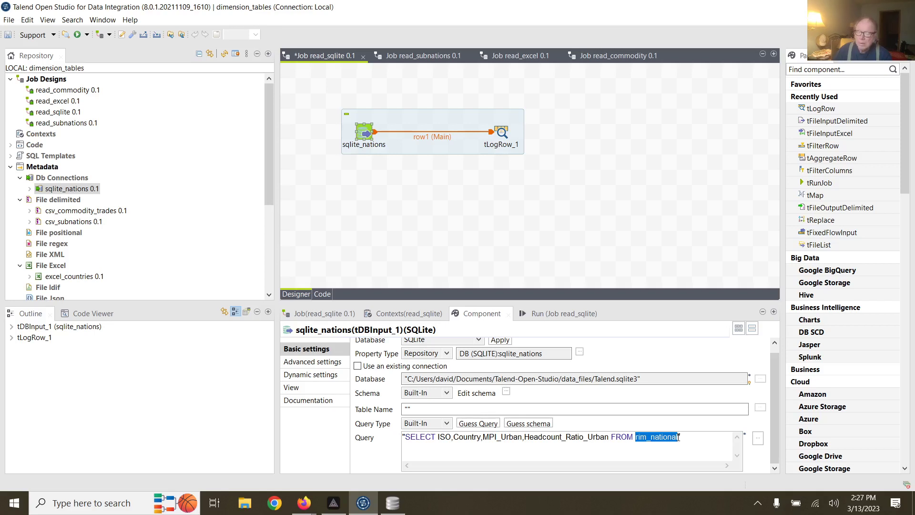
pyautogui.click(408, 409)
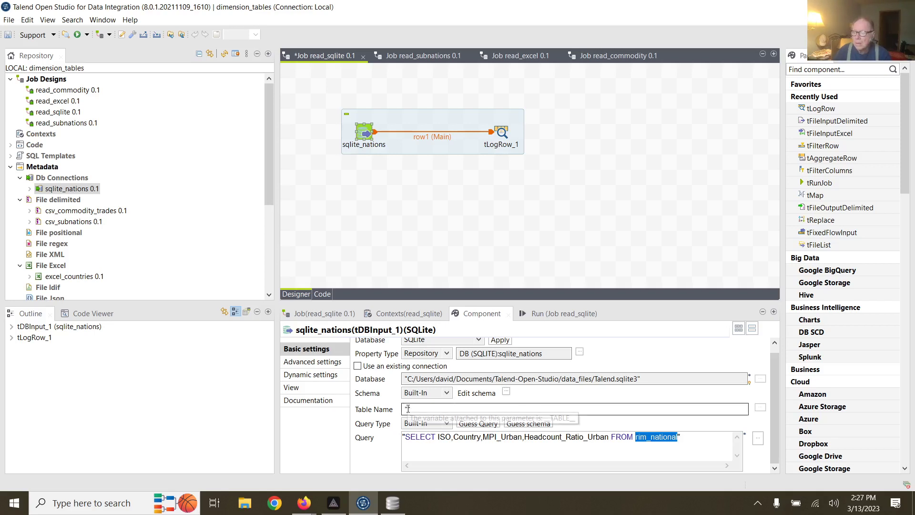
pyautogui.hotkey('ctrl', 'v')
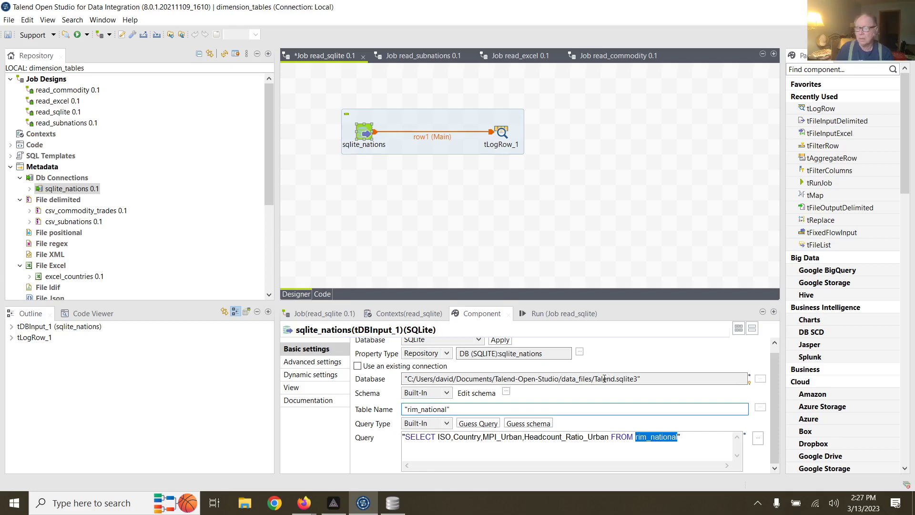
pyautogui.click(506, 392)
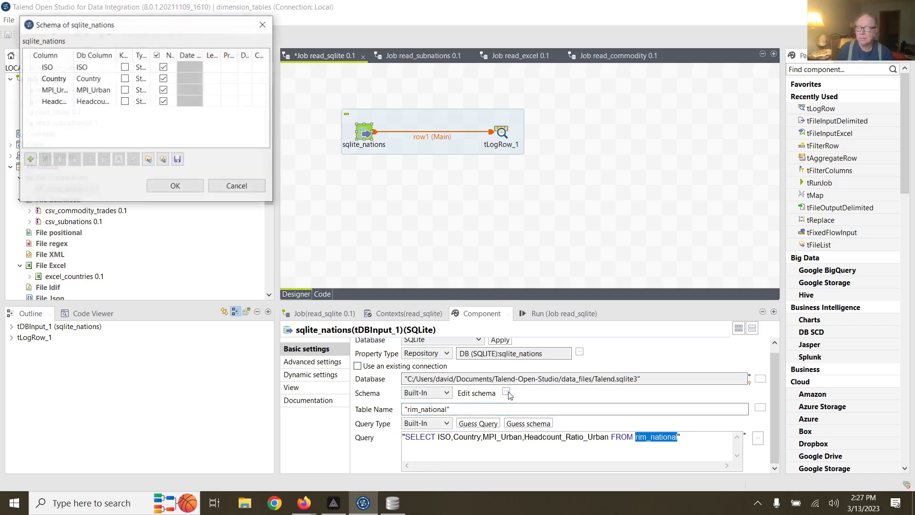
pyautogui.click(194, 186)
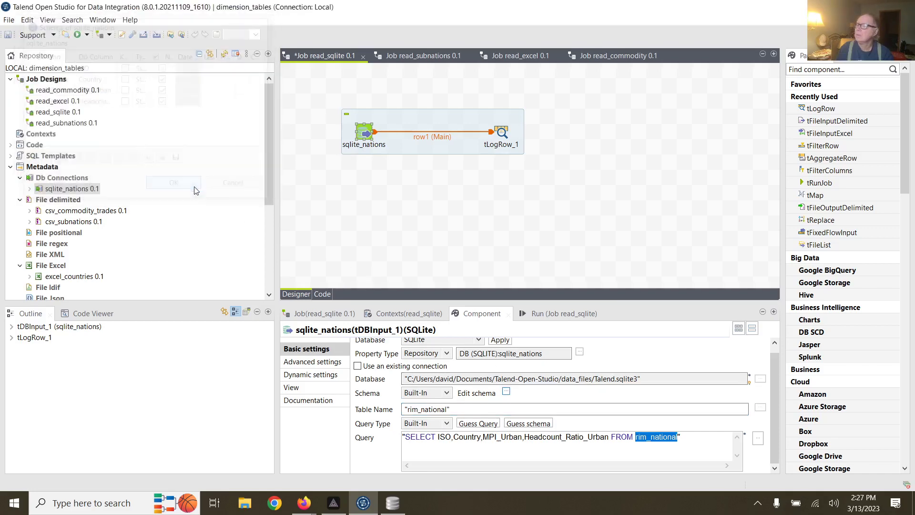
# Sync the columns of tLogRow_1 and enable its Print header option.
pyautogui.click(506, 136)
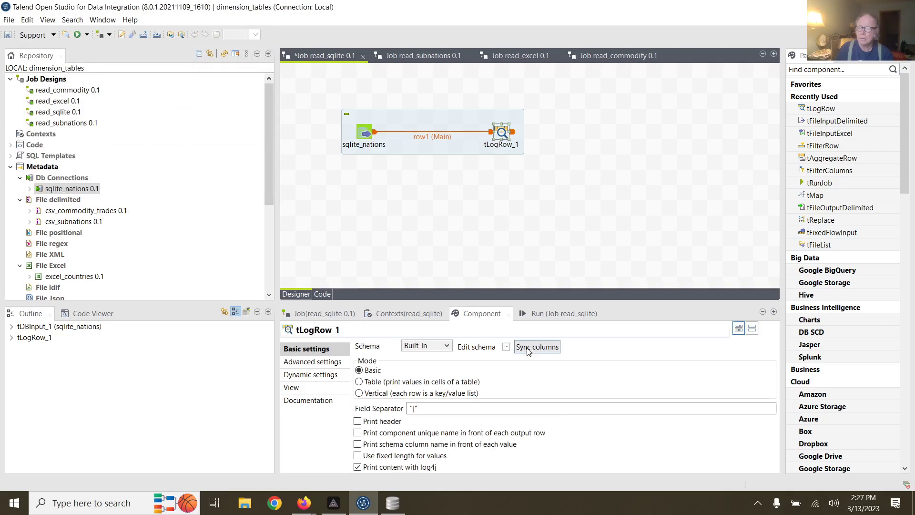
pyautogui.click(526, 351)
pyautogui.click(522, 310)
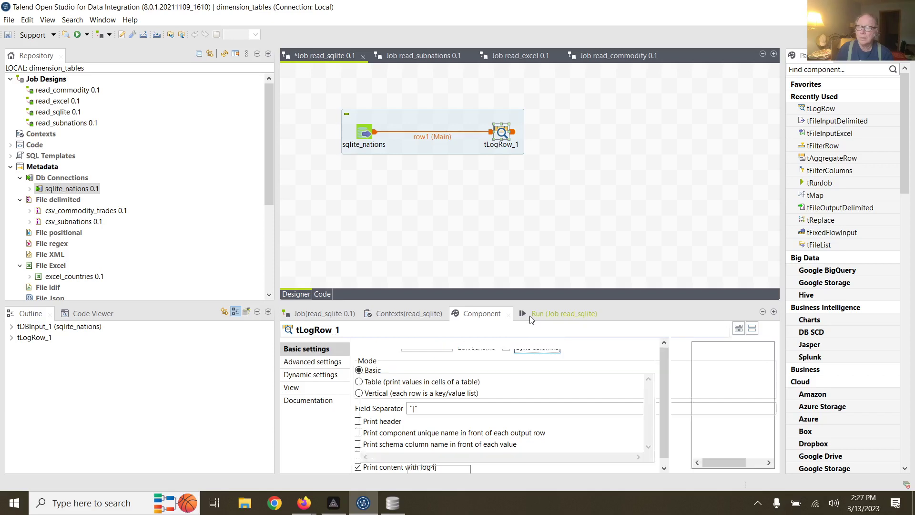
pyautogui.click(486, 314)
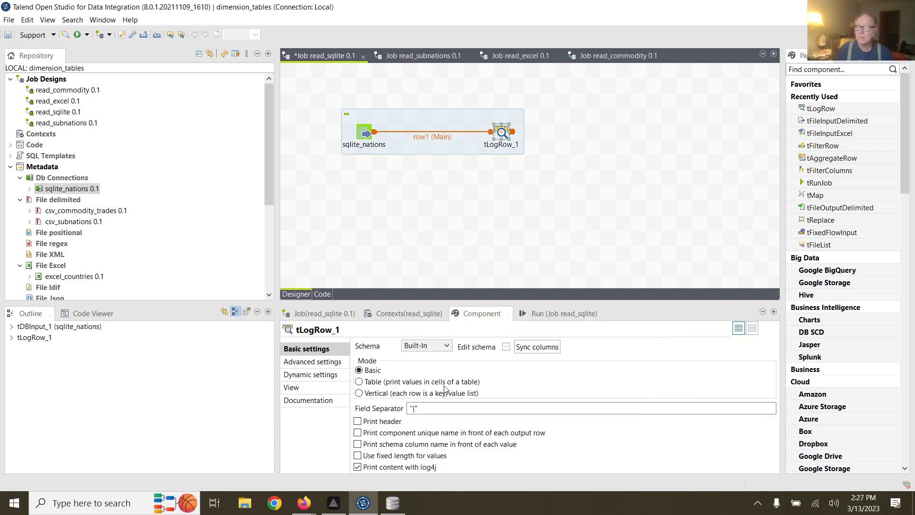
pyautogui.click(362, 424)
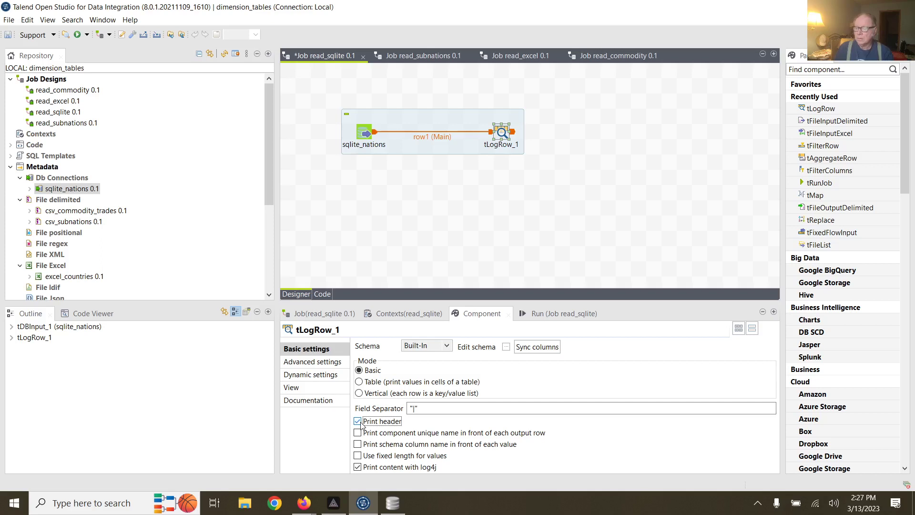
# Run the read_sqlite job and read its console output.
pyautogui.click(537, 315)
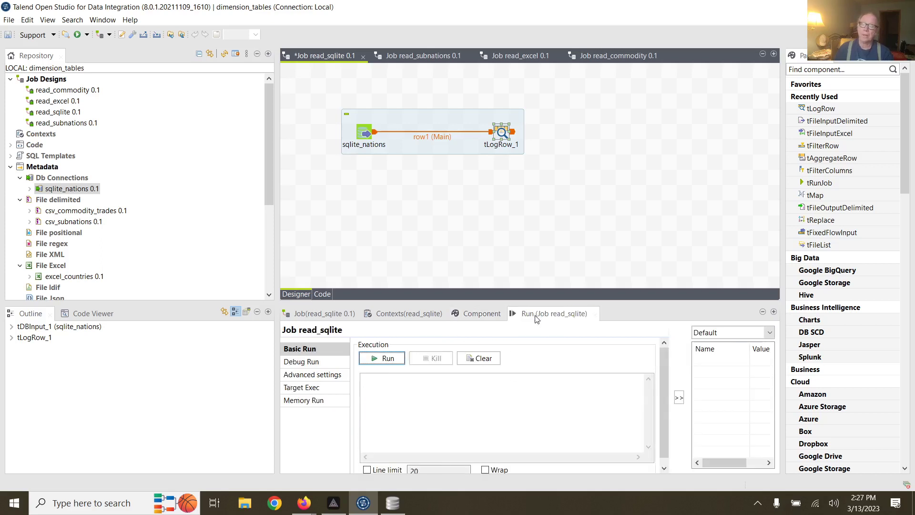
pyautogui.click(389, 359)
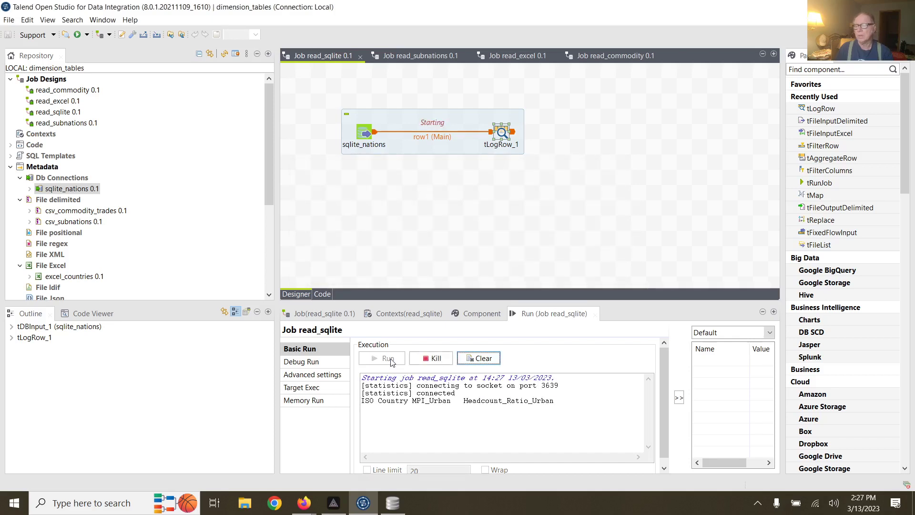
pyautogui.scroll(3, 485, 453)
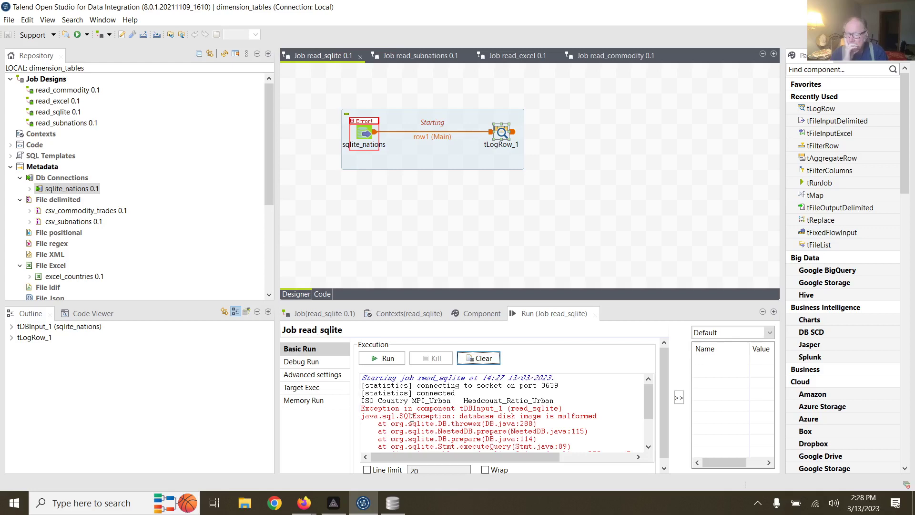
# Close DB Browser for SQLite and rerun the read_sqlite job in Talend with a cleared console.
pyautogui.click(393, 503)
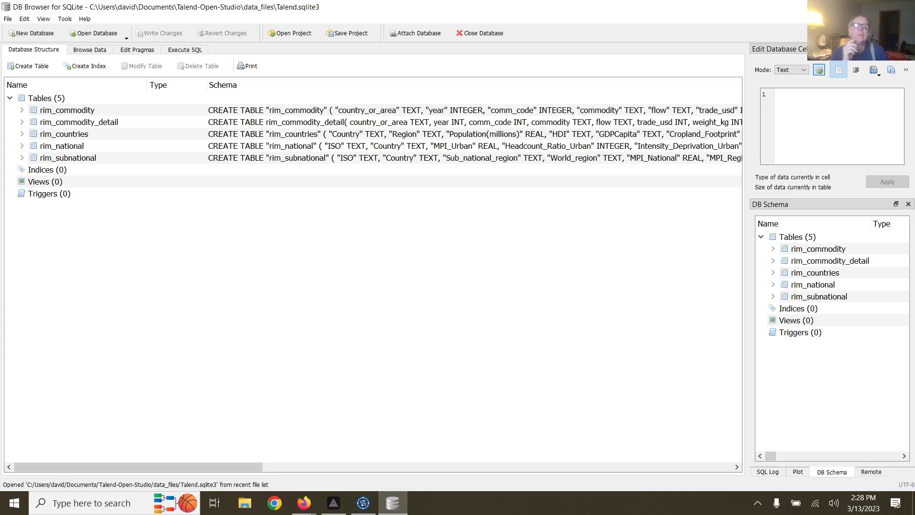
pyautogui.click(904, 6)
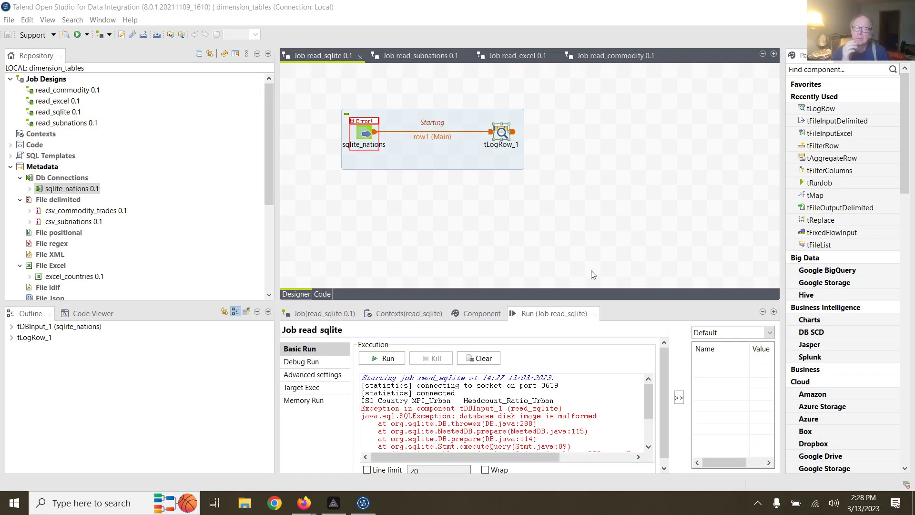
pyautogui.click(495, 365)
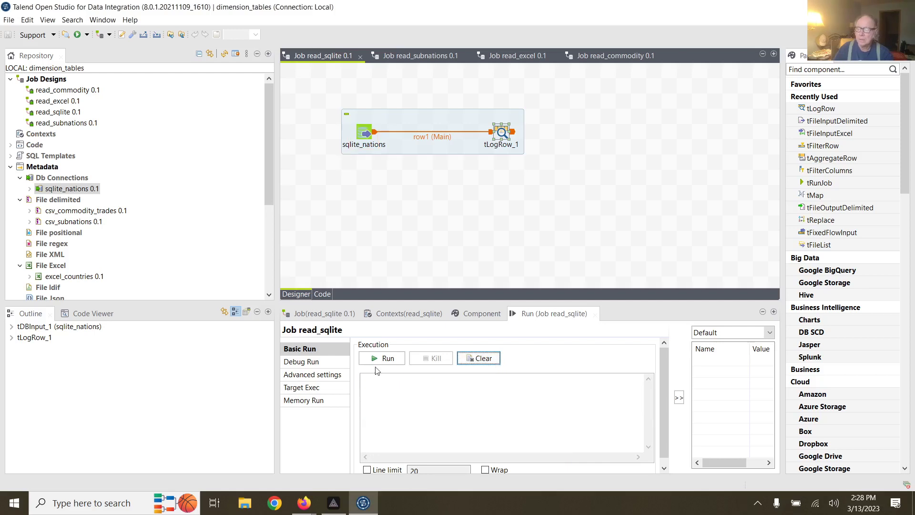
pyautogui.click(396, 358)
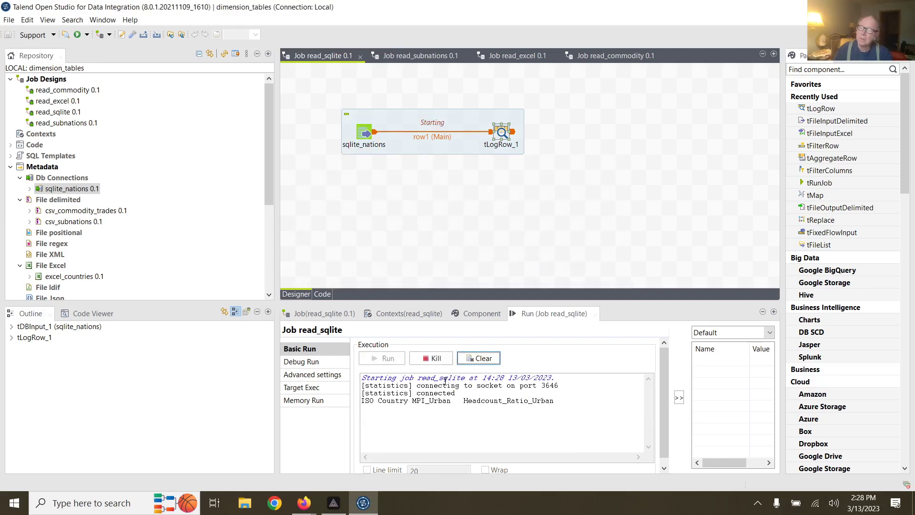
pyautogui.scroll(3, 484, 400)
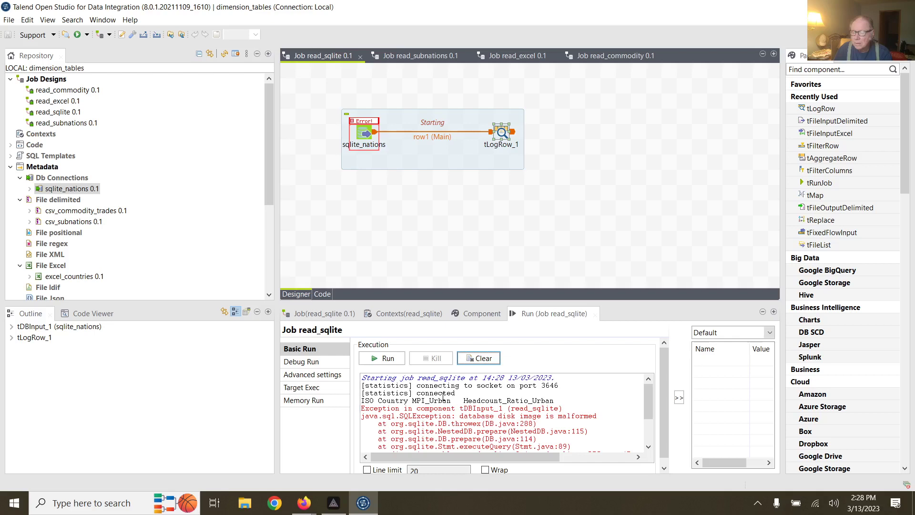
# Change the sqlite_nations component's query to SELECT * FROM rim_national and review its schema.
pyautogui.click(474, 360)
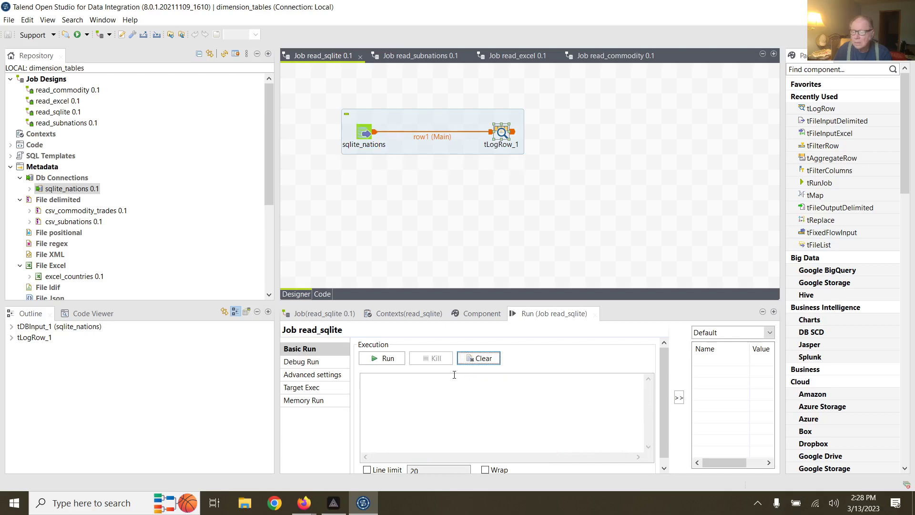
pyautogui.click(368, 137)
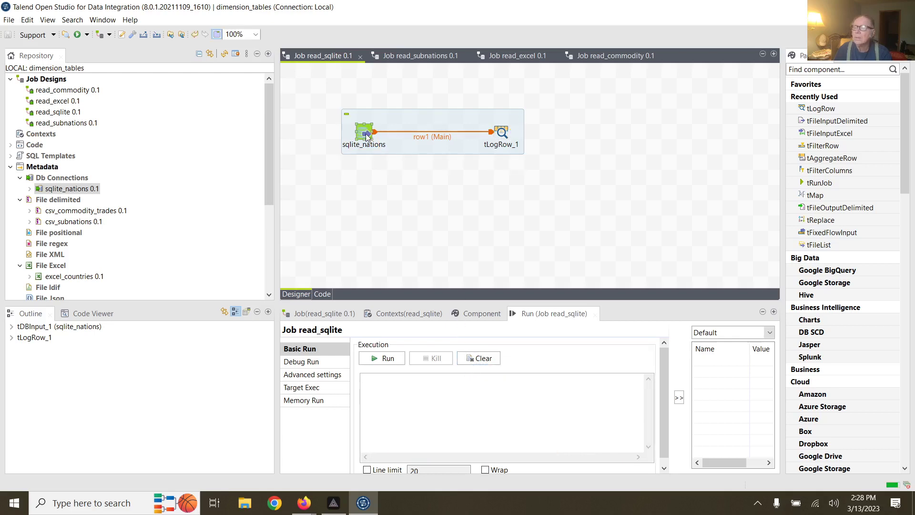
pyautogui.doubleClick(367, 137)
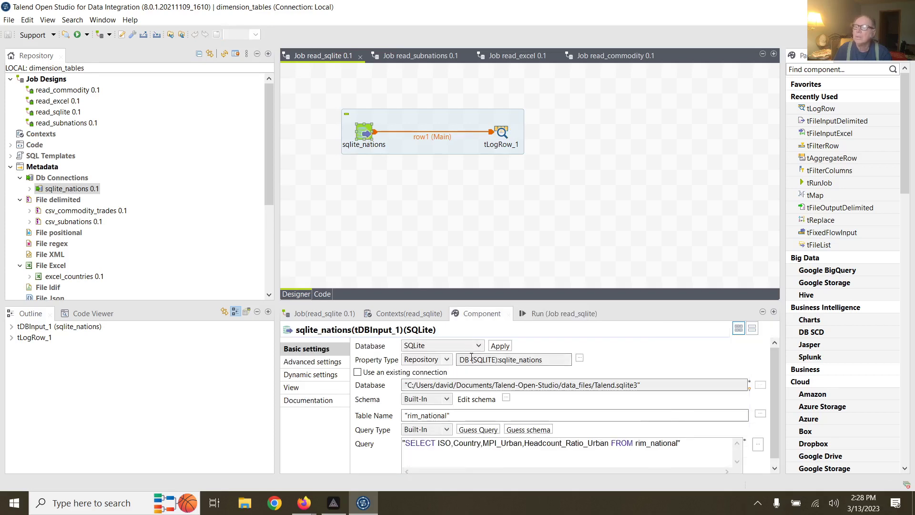
pyautogui.click(610, 443)
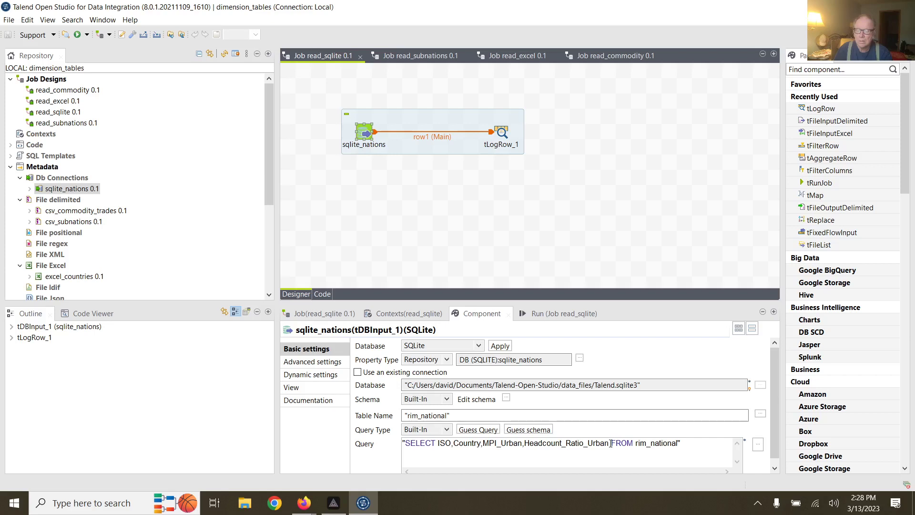
pyautogui.press('BackSpace')
pyautogui.press('BackSpace')
pyautogui.press('BackSpace')
pyautogui.press('BackSpace')
pyautogui.press('BackSpace')
pyautogui.press('BackSpace')
pyautogui.press('BackSpace')
pyautogui.press('BackSpace')
pyautogui.press('BackSpace')
pyautogui.press('BackSpace')
pyautogui.press('BackSpace')
pyautogui.press('BackSpace')
pyautogui.press('BackSpace')
pyautogui.press('BackSpace')
pyautogui.press('BackSpace')
pyautogui.press('BackSpace')
pyautogui.press('BackSpace')
pyautogui.press('BackSpace')
pyautogui.press('BackSpace')
pyautogui.press('BackSpace')
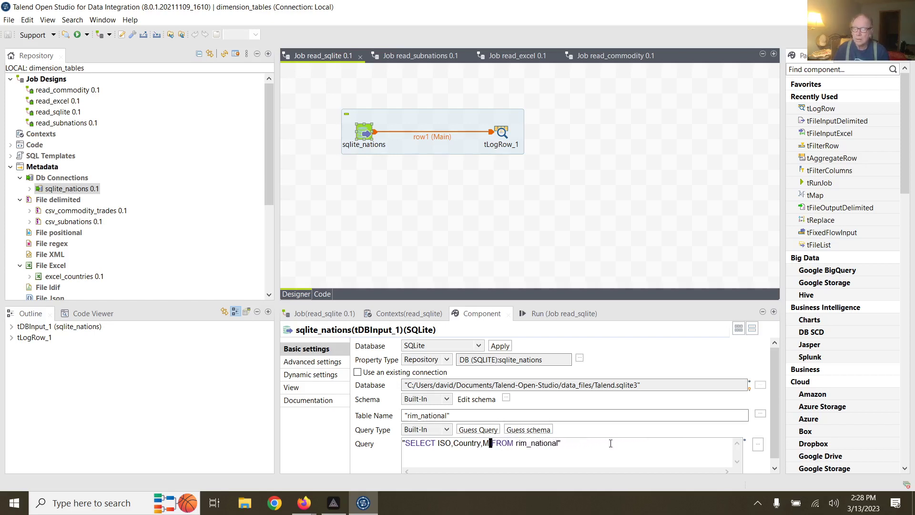
pyautogui.press('BackSpace')
pyautogui.press('BackSpace')
pyautogui.press('BackSpace')
pyautogui.press('BackSpace')
pyautogui.press('BackSpace')
pyautogui.press('BackSpace')
pyautogui.press('BackSpace')
pyautogui.press('BackSpace')
pyautogui.press('BackSpace')
pyautogui.press('BackSpace')
pyautogui.press('BackSpace')
pyautogui.press('BackSpace')
pyautogui.press('BackSpace')
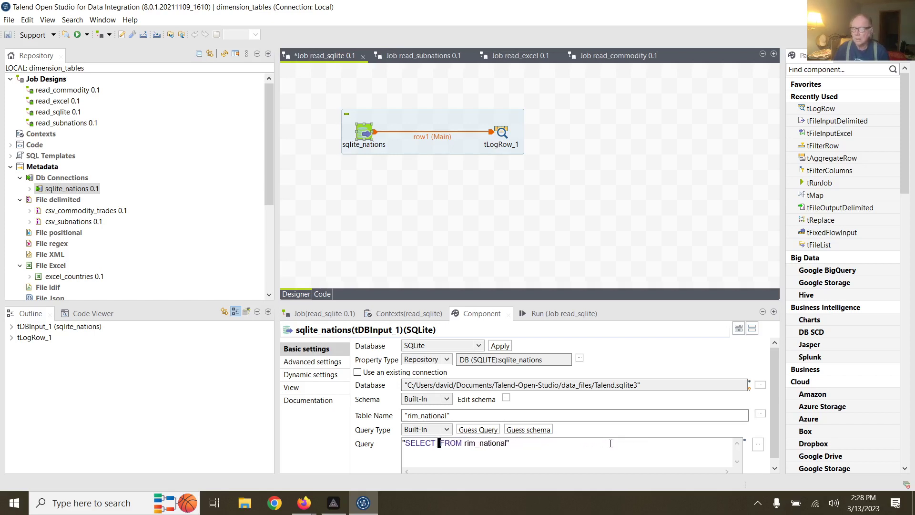
pyautogui.write('*')
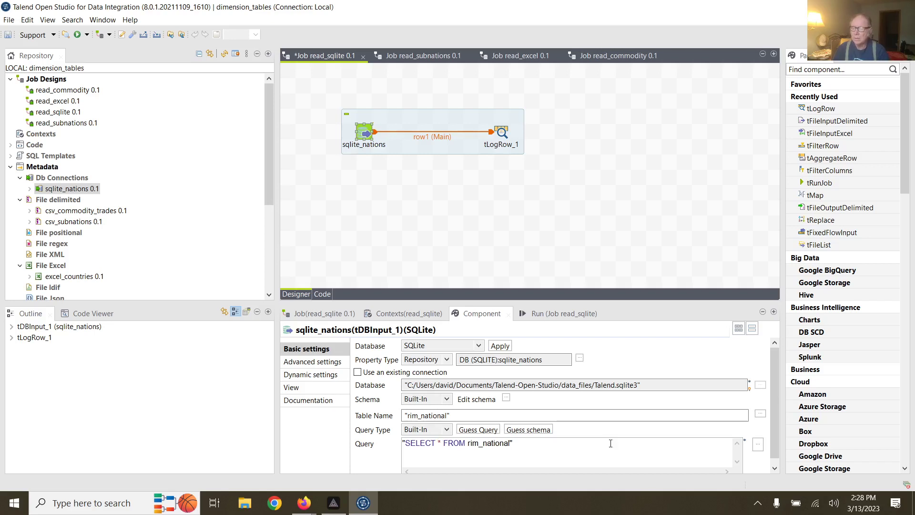
pyautogui.click(506, 398)
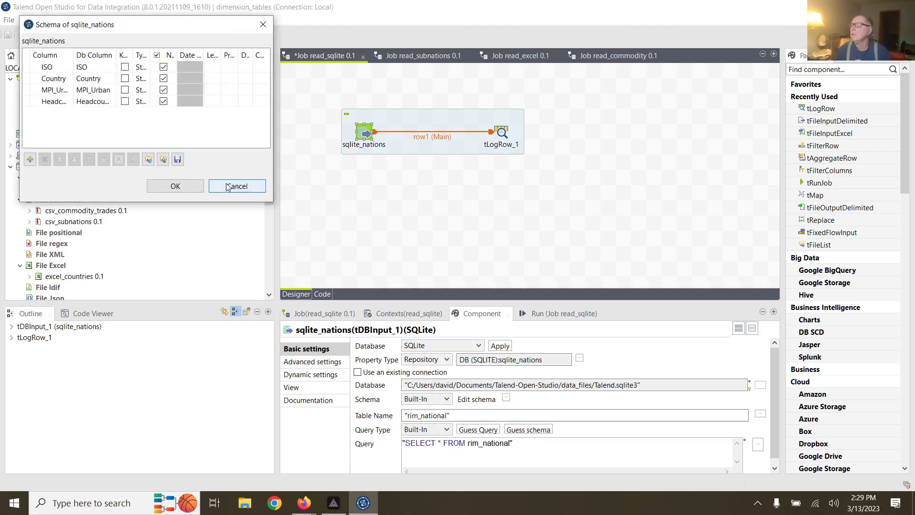
pyautogui.click(182, 189)
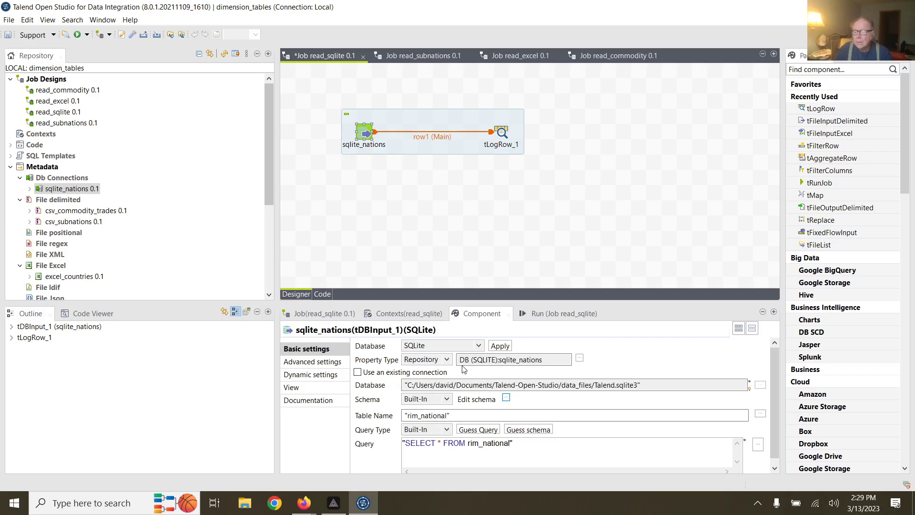
# Rerun the read_sqlite job, read its console output from the beginning and clear the console.
pyautogui.click(549, 315)
pyautogui.click(391, 358)
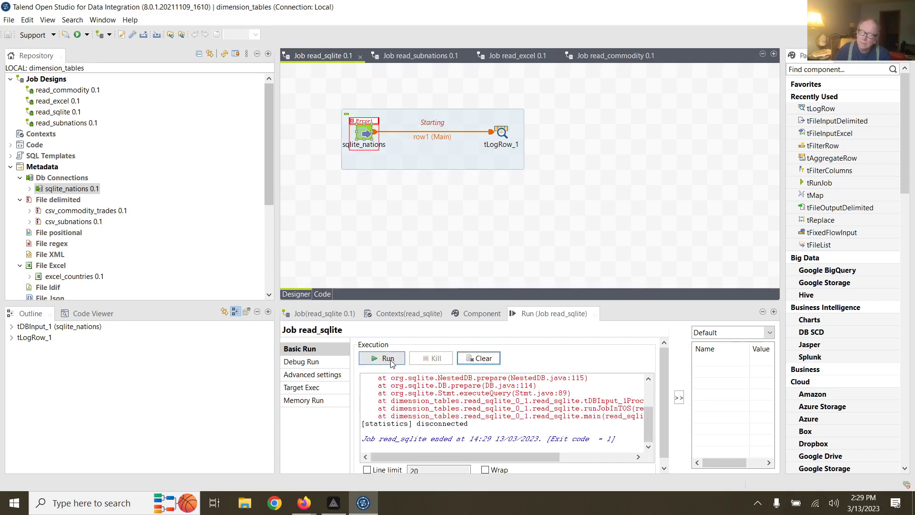
pyautogui.scroll(3, 466, 416)
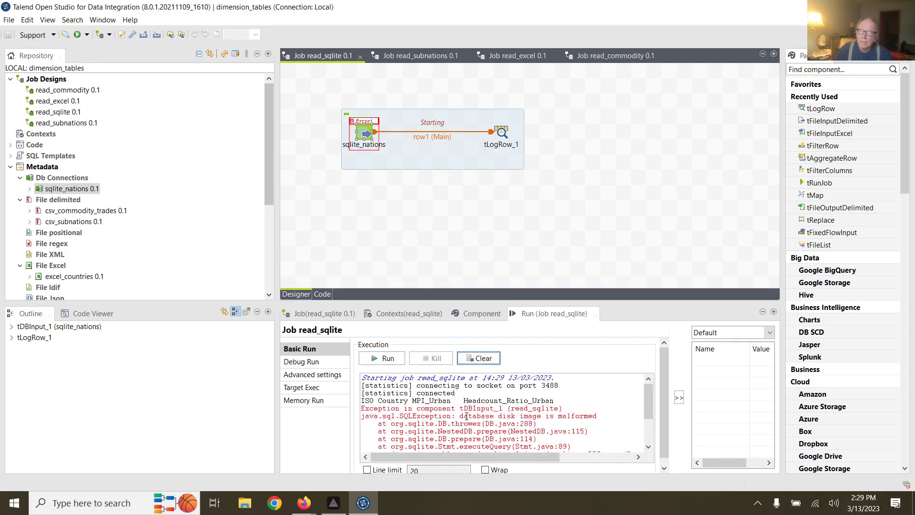
pyautogui.click(475, 363)
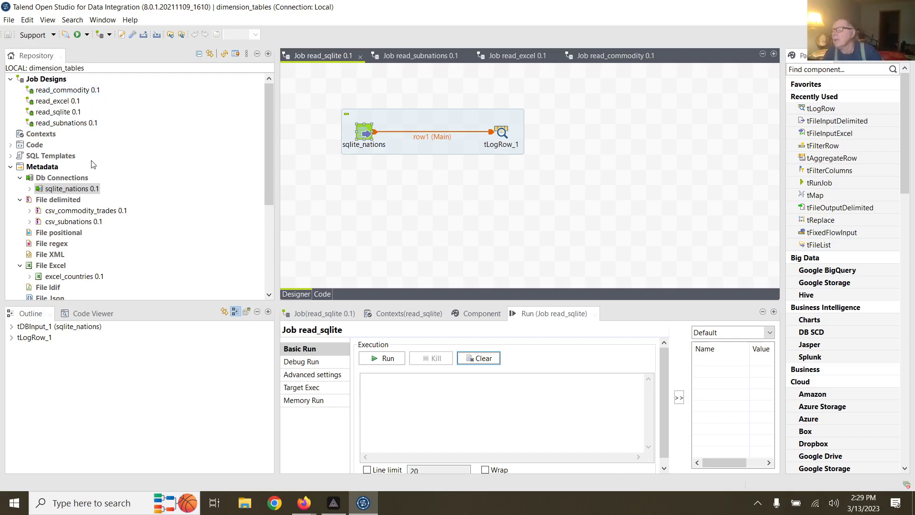
# Create a new repository database connection named pg_national and set its database type to PostgreSQL.
pyautogui.click(52, 178)
pyautogui.rightClick(51, 178)
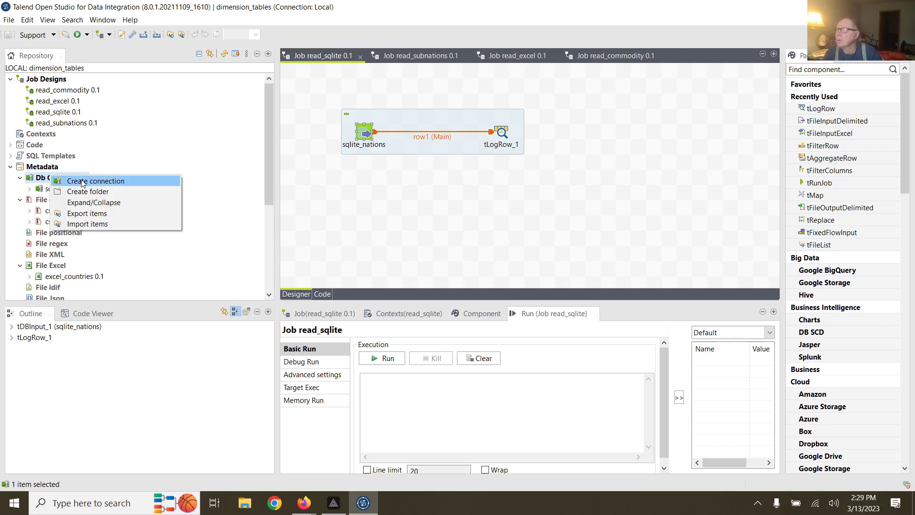
pyautogui.click(64, 183)
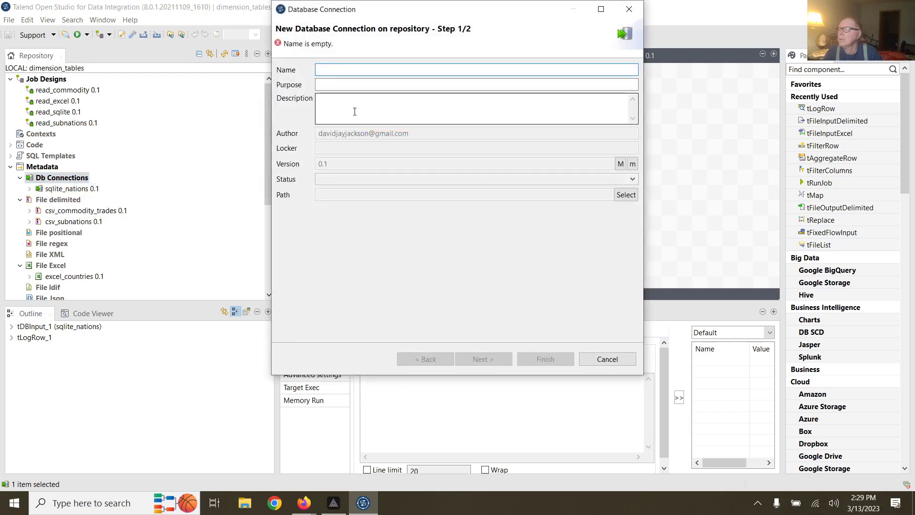
pyautogui.write('pg_')
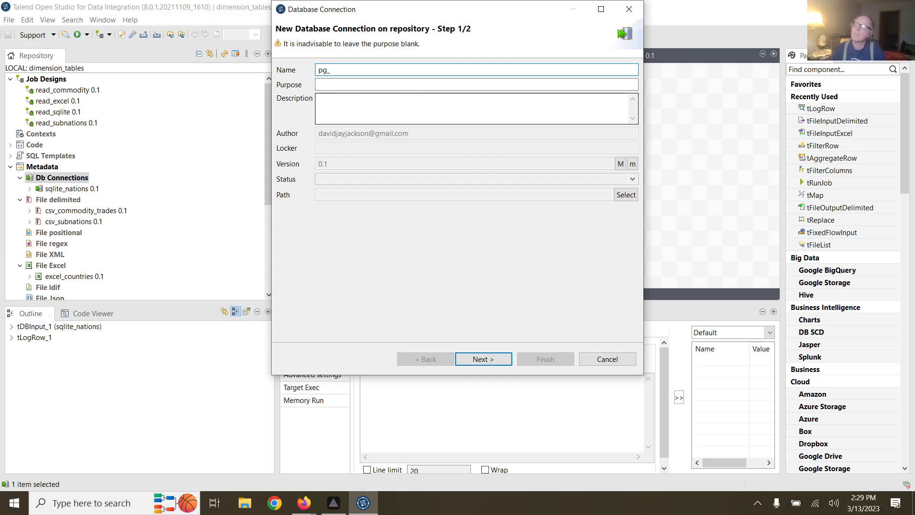
pyautogui.write('nation')
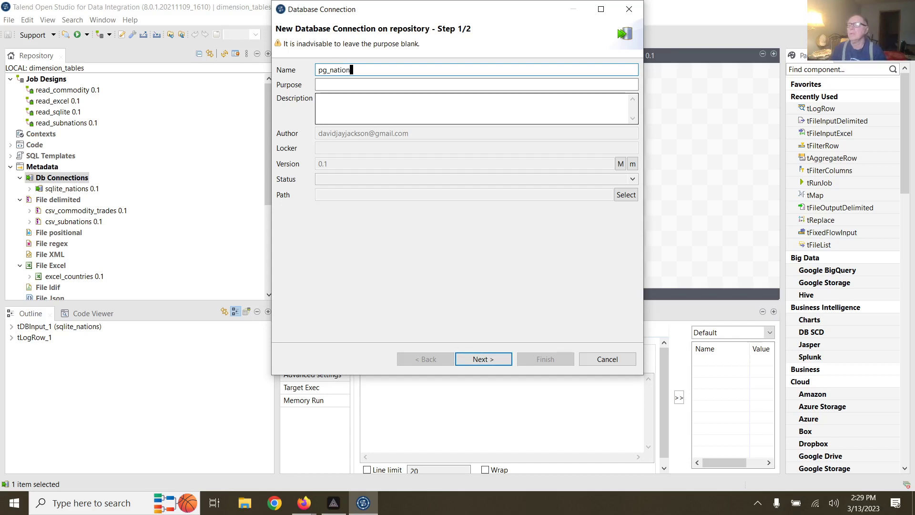
pyautogui.write('als')
pyautogui.press('BackSpace')
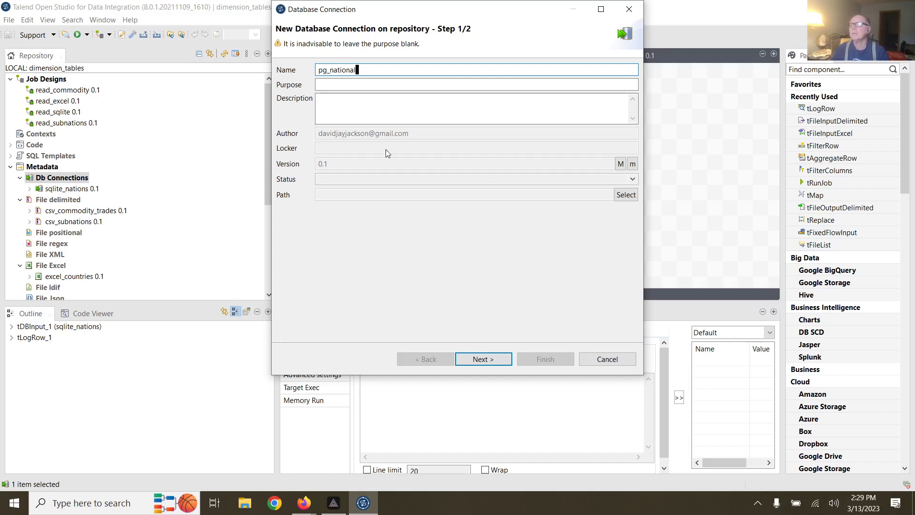
pyautogui.click(479, 360)
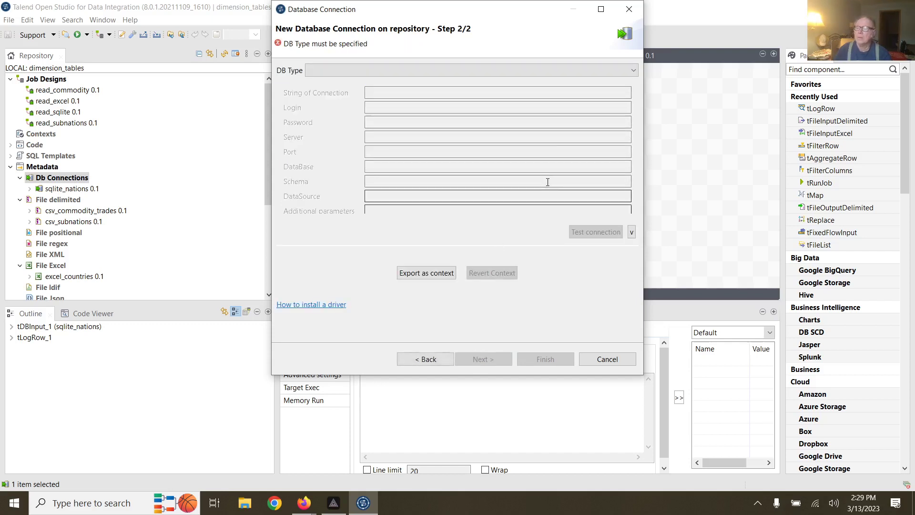
pyautogui.click(559, 70)
pyautogui.scroll(-3, 475, 244)
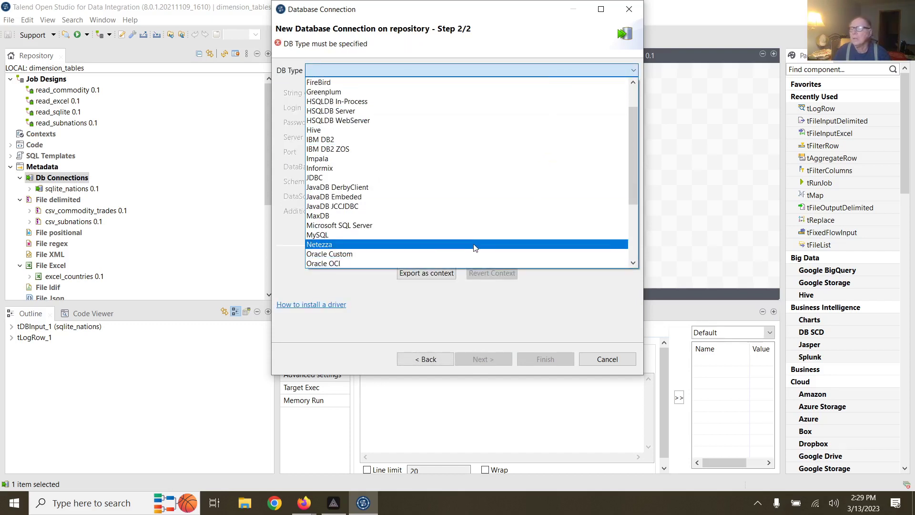
pyautogui.scroll(-1, 476, 244)
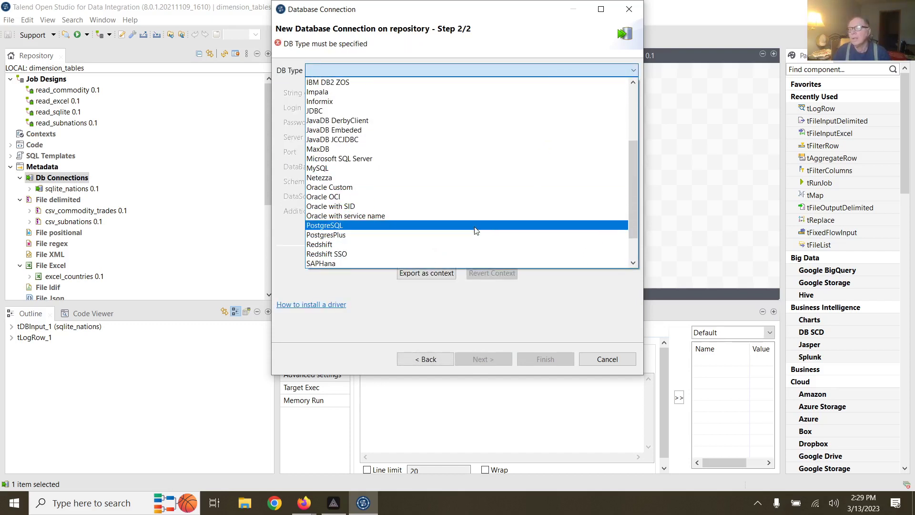
pyautogui.click(475, 231)
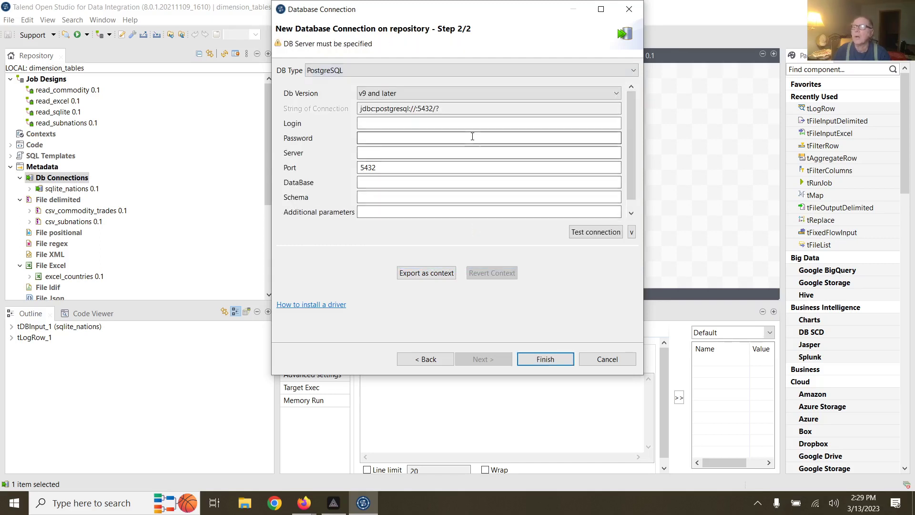
# Set the connection's login to postgres and enter the database password.
pyautogui.click(471, 126)
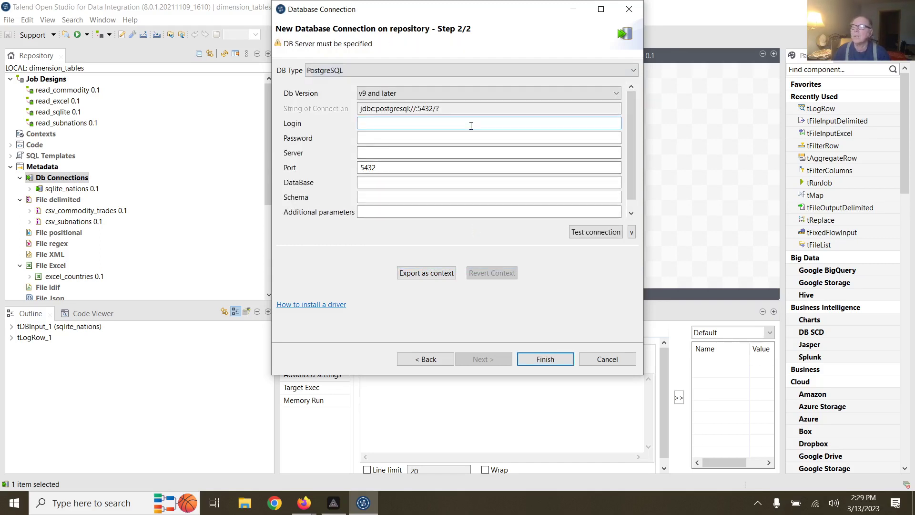
pyautogui.write('postgres')
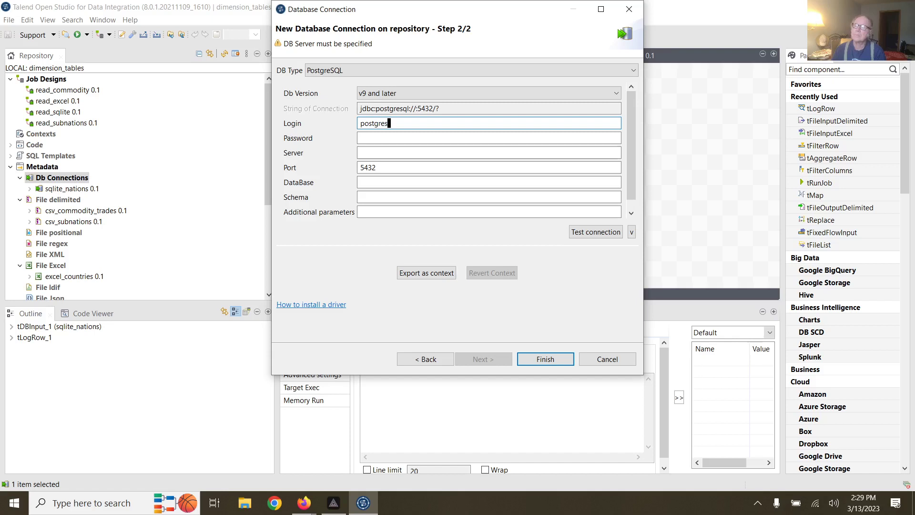
pyautogui.click(470, 141)
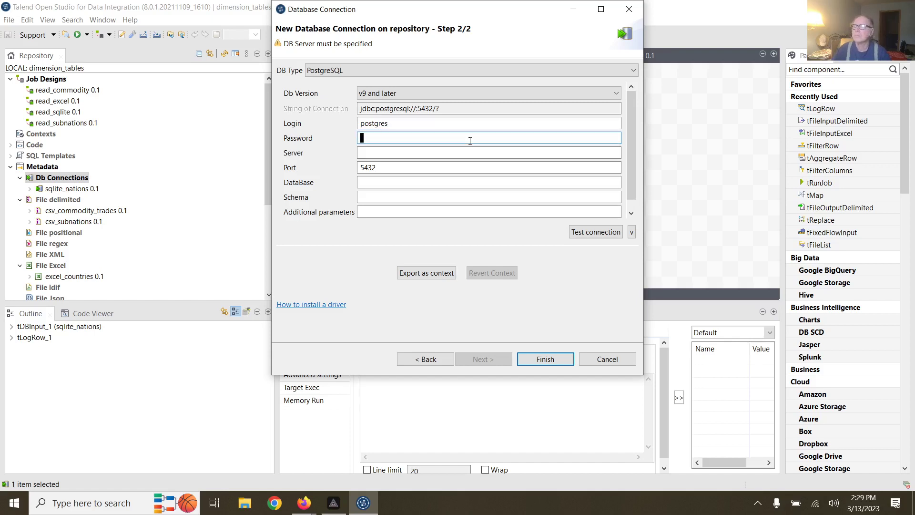
pyautogui.write('p')
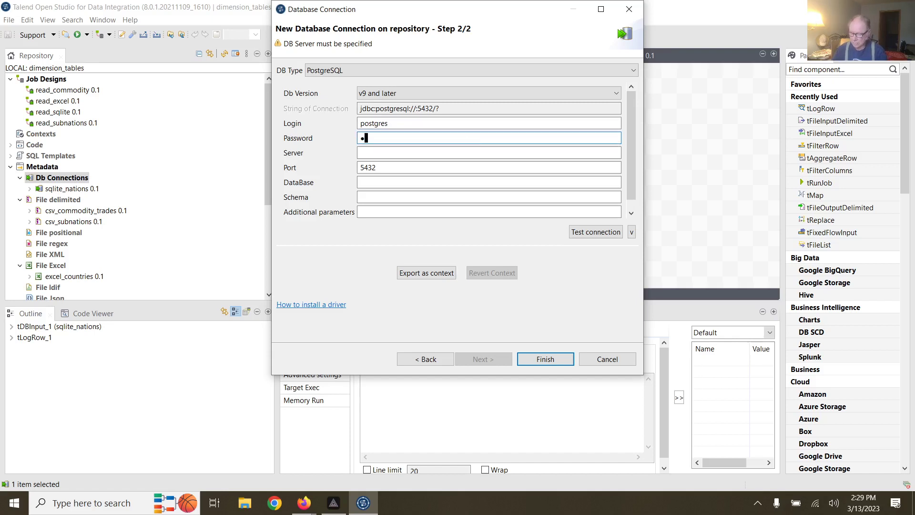
pyautogui.write('••••')
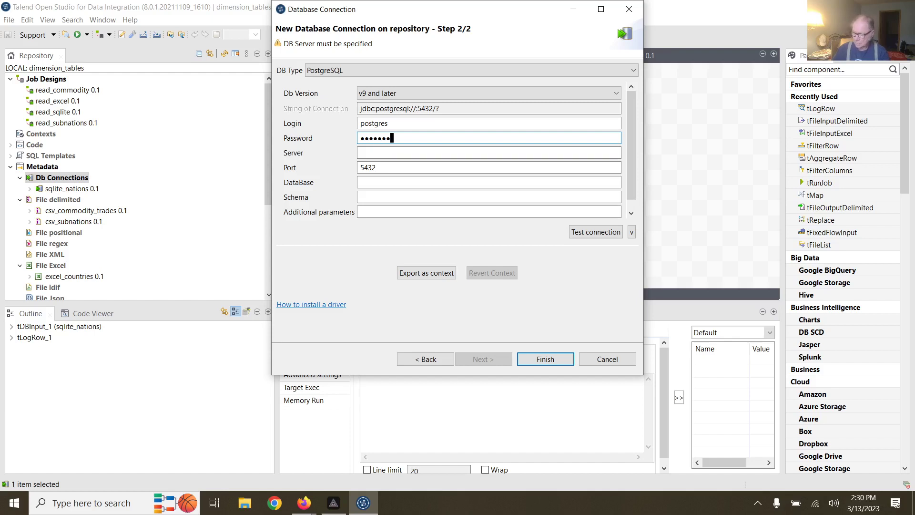
# Set the connection's server to localhost, its database to sa_c02 and its schema to public.
pyautogui.click(430, 152)
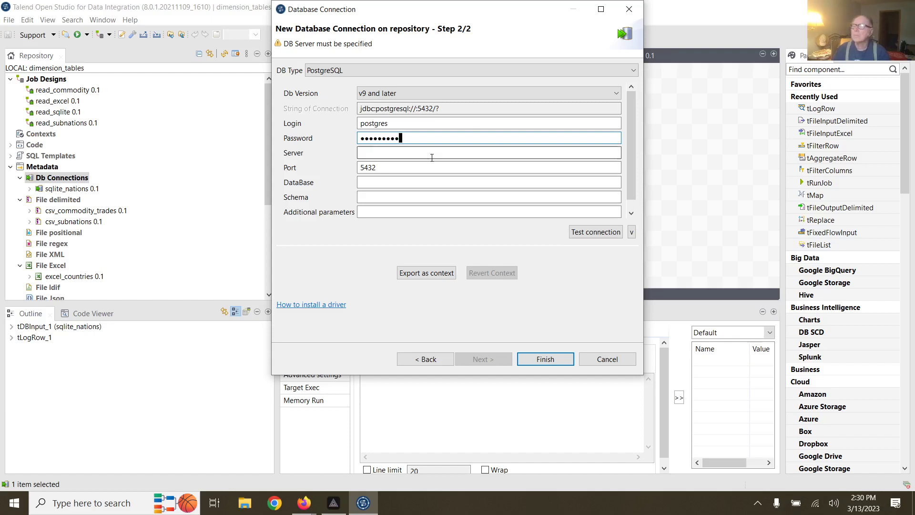
pyautogui.write('localhost')
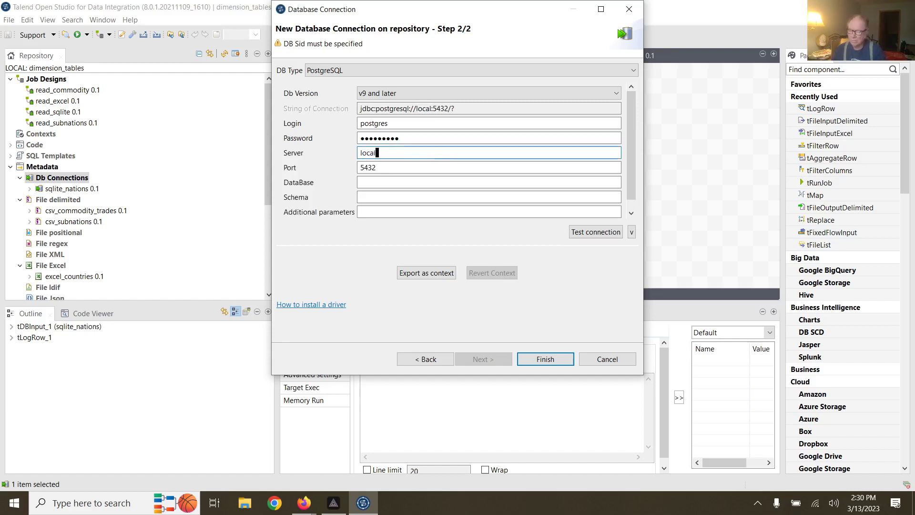
pyautogui.click(429, 181)
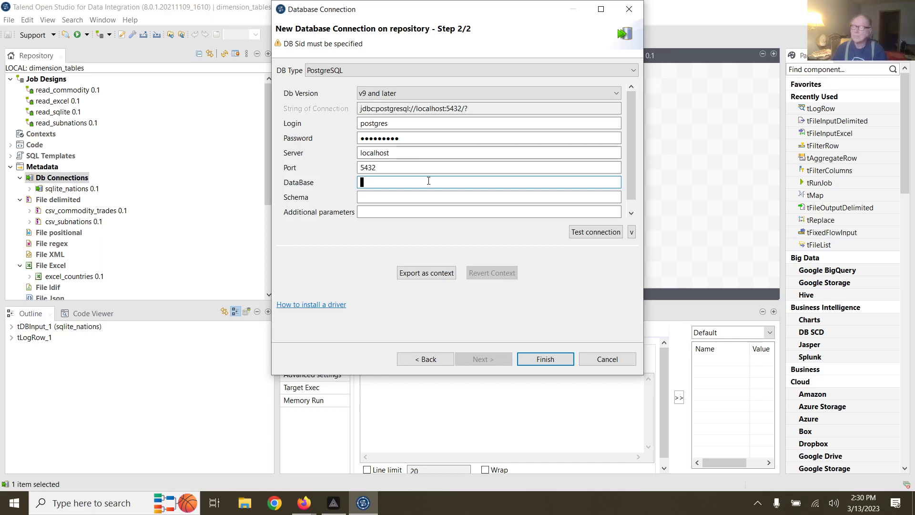
pyautogui.write('sa_c')
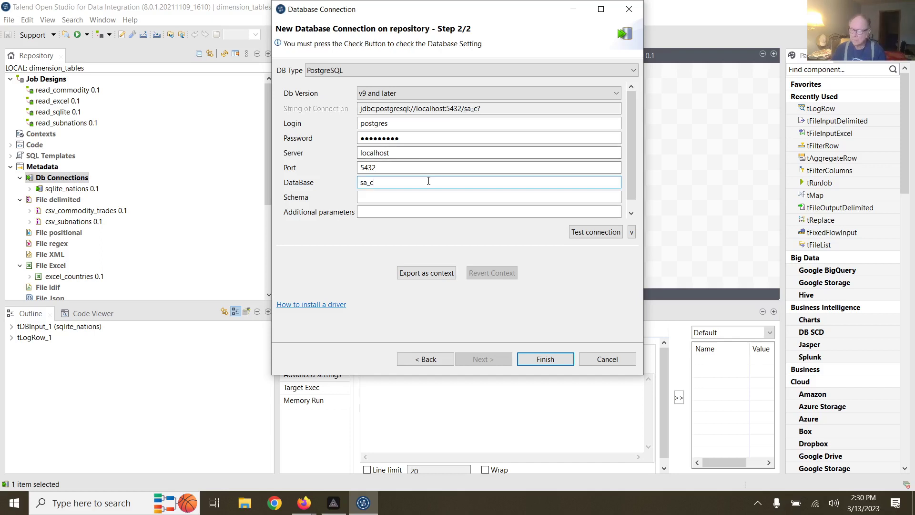
pyautogui.write('02')
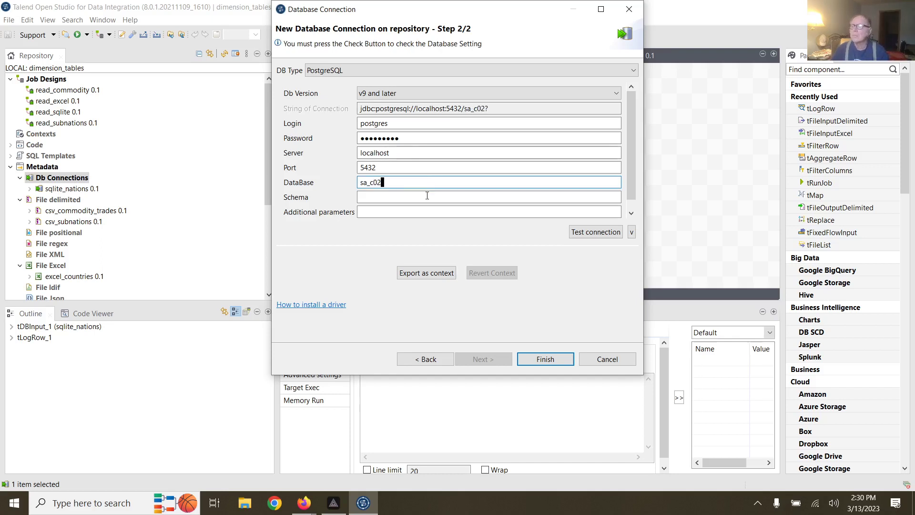
pyautogui.click(427, 196)
pyautogui.write('public')
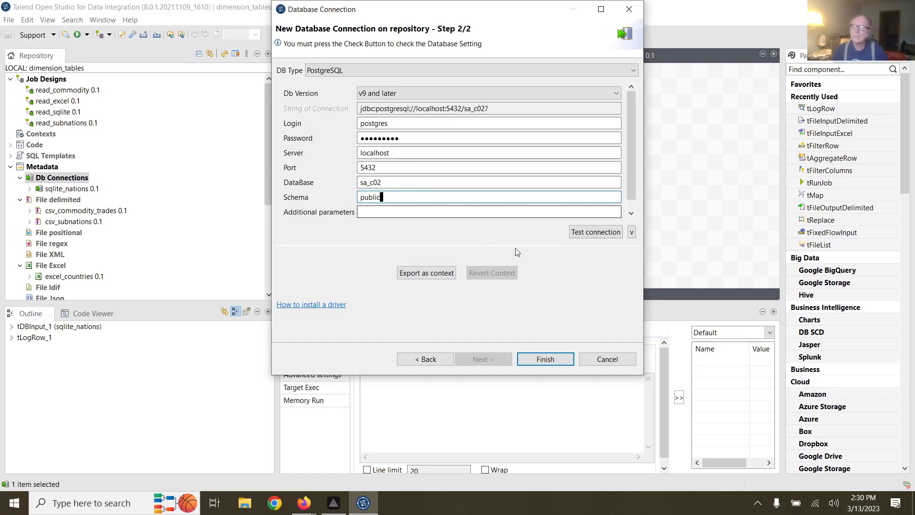
# Test the pg_national connection and finish creating it in the repository.
pyautogui.click(577, 232)
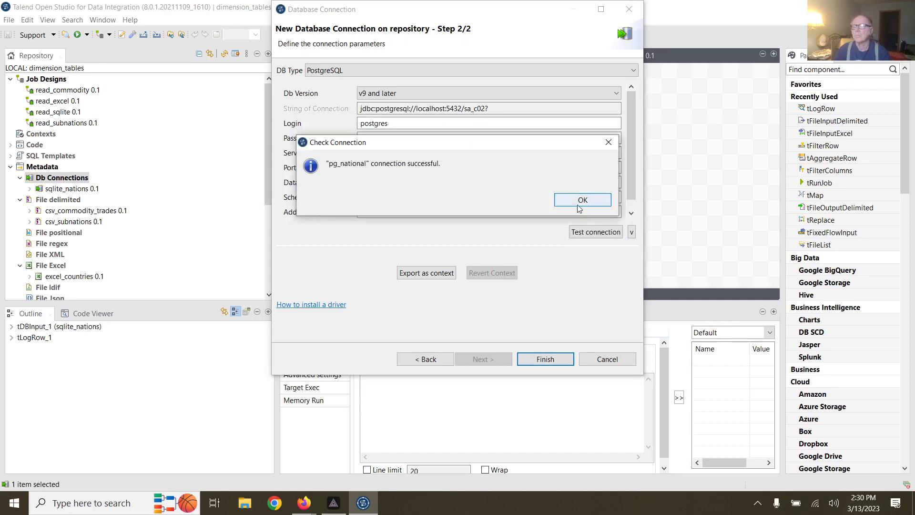
pyautogui.click(582, 200)
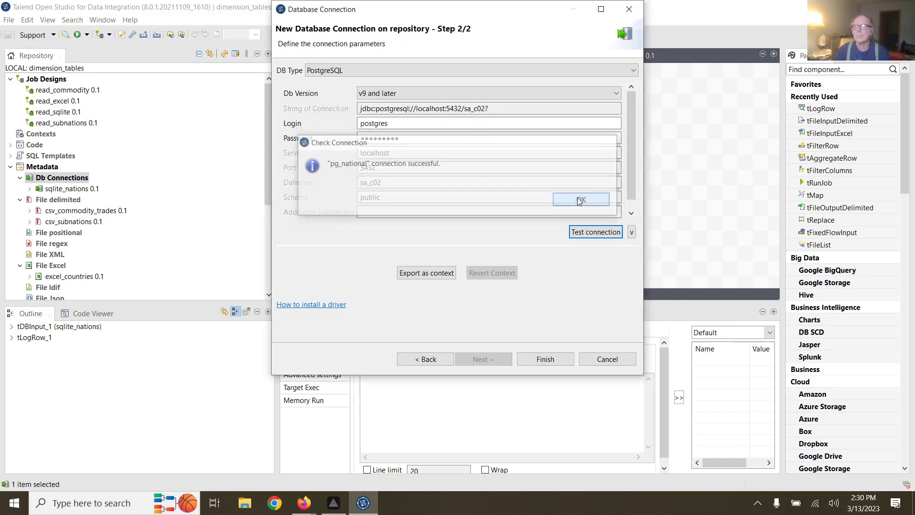
pyautogui.click(561, 358)
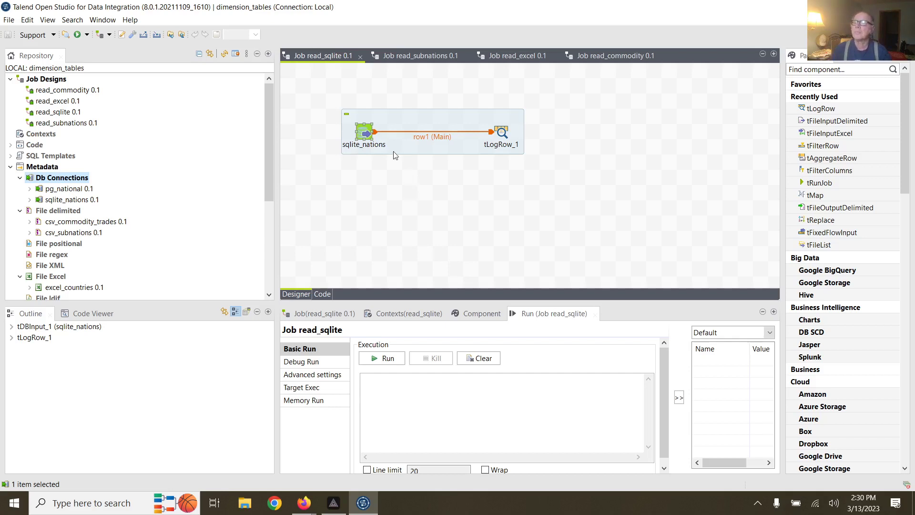
pyautogui.click(338, 57)
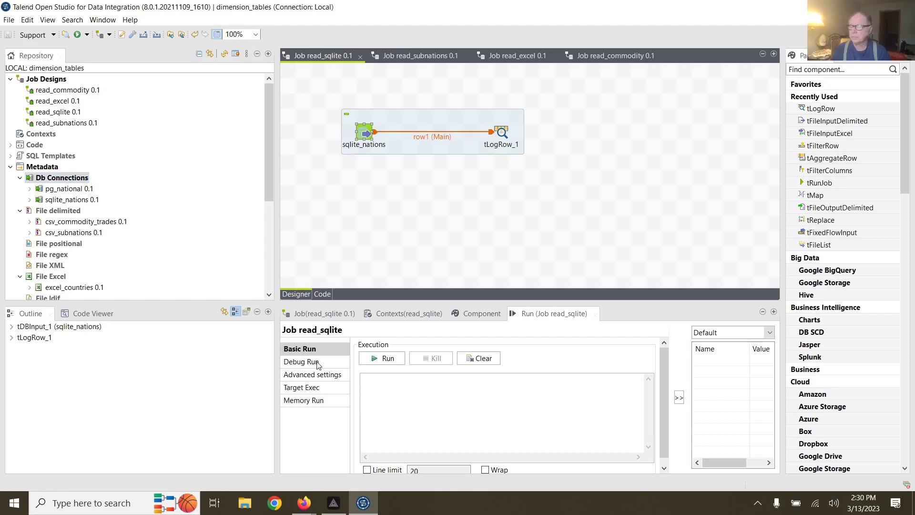
pyautogui.click(314, 375)
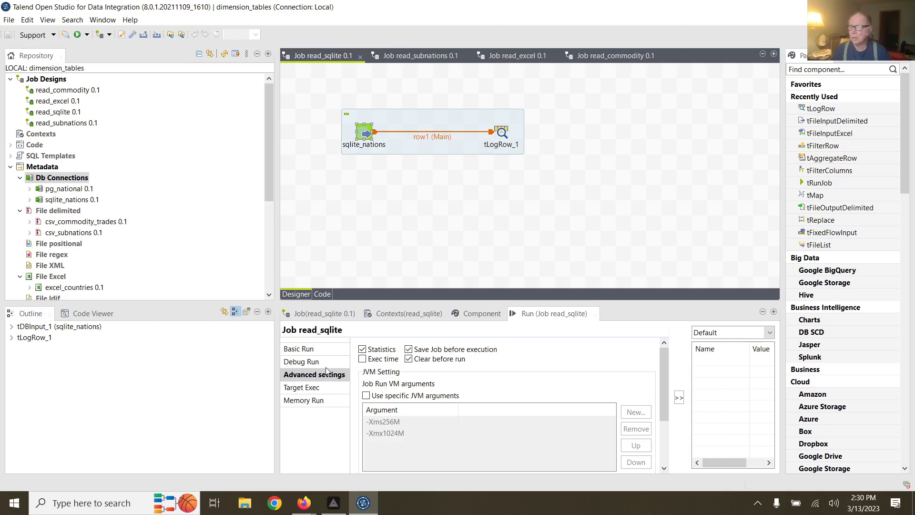
pyautogui.click(327, 351)
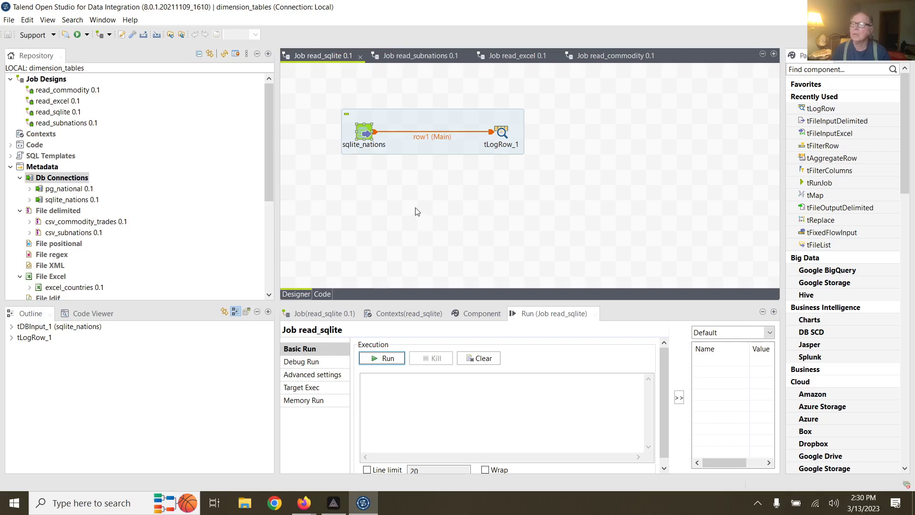
pyautogui.rightClick(381, 128)
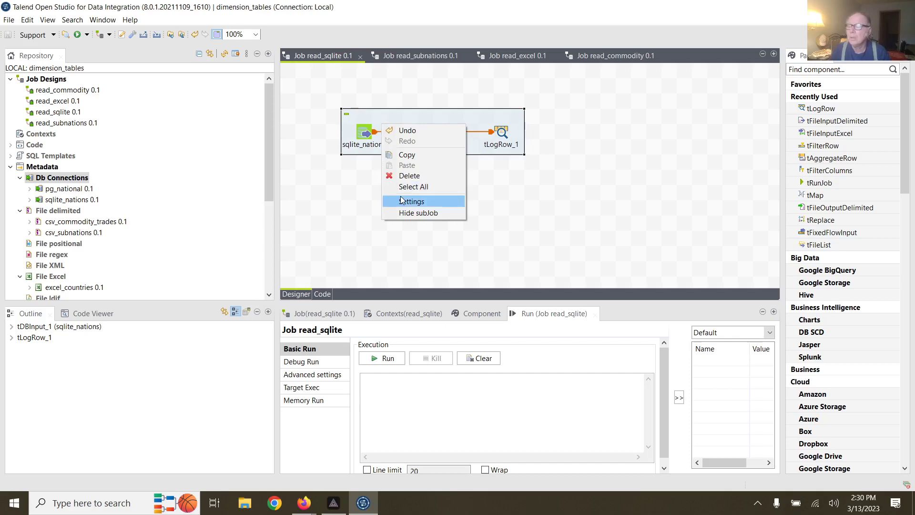
pyautogui.click(367, 190)
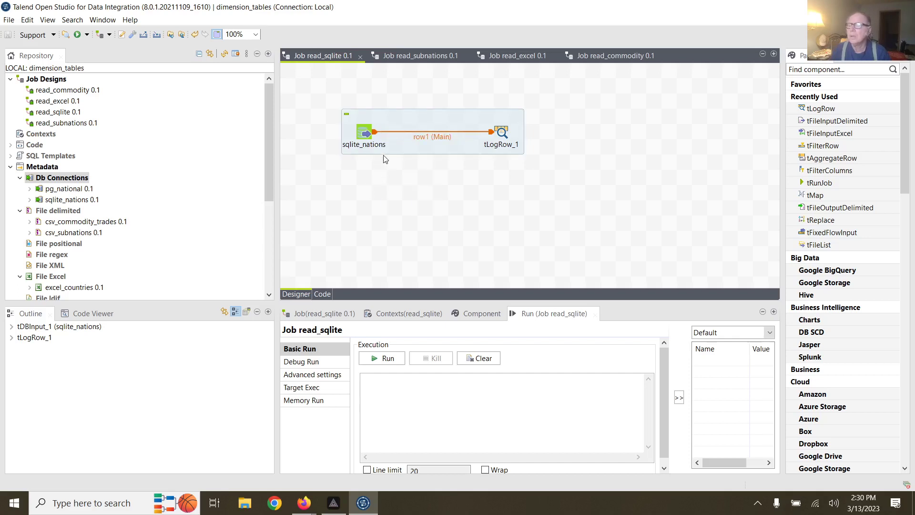
pyautogui.click(383, 155)
pyautogui.rightClick(382, 173)
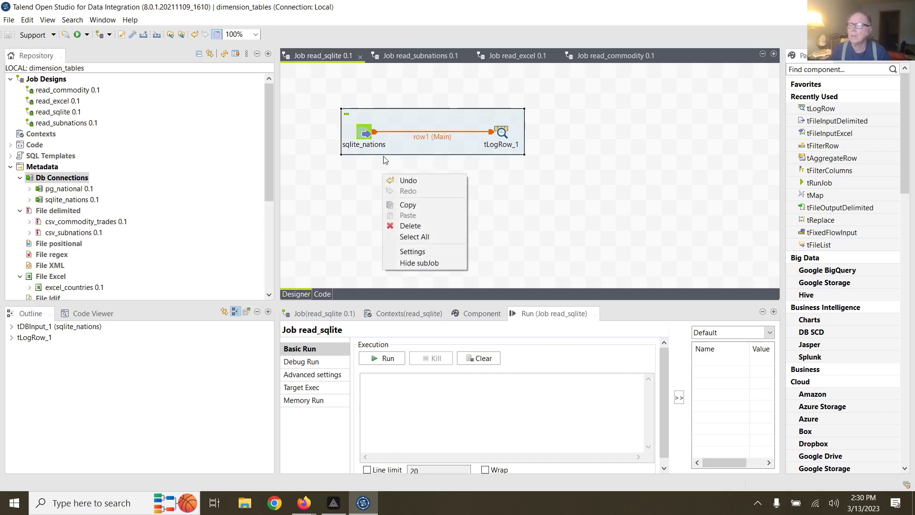
pyautogui.rightClick(387, 126)
pyautogui.click(383, 185)
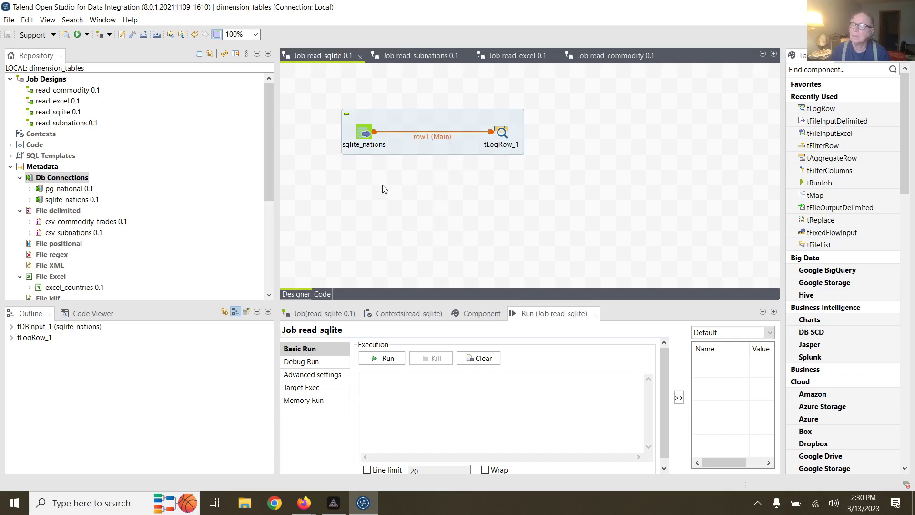
# Deactivate the sqlite_nations input and the tLogRow_1 component in the read_sqlite job.
pyautogui.rightClick(366, 133)
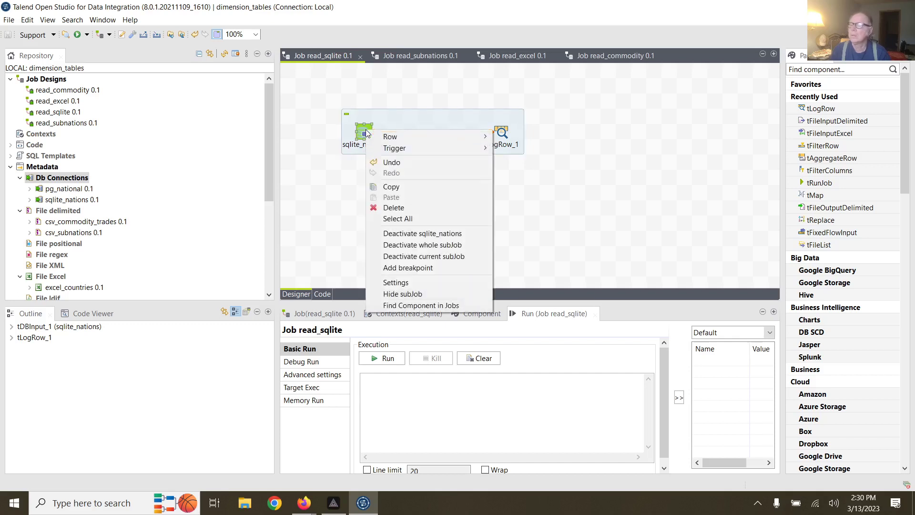
pyautogui.click(405, 234)
pyautogui.click(500, 135)
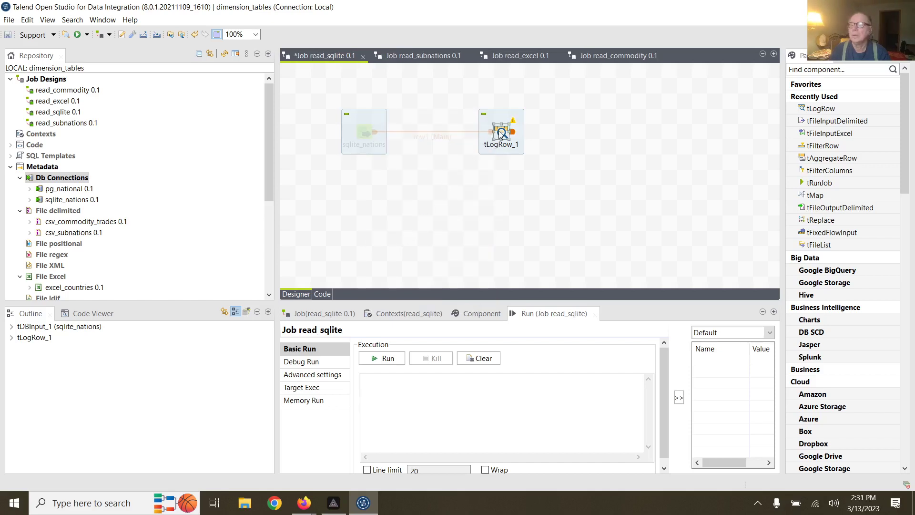
pyautogui.rightClick(501, 134)
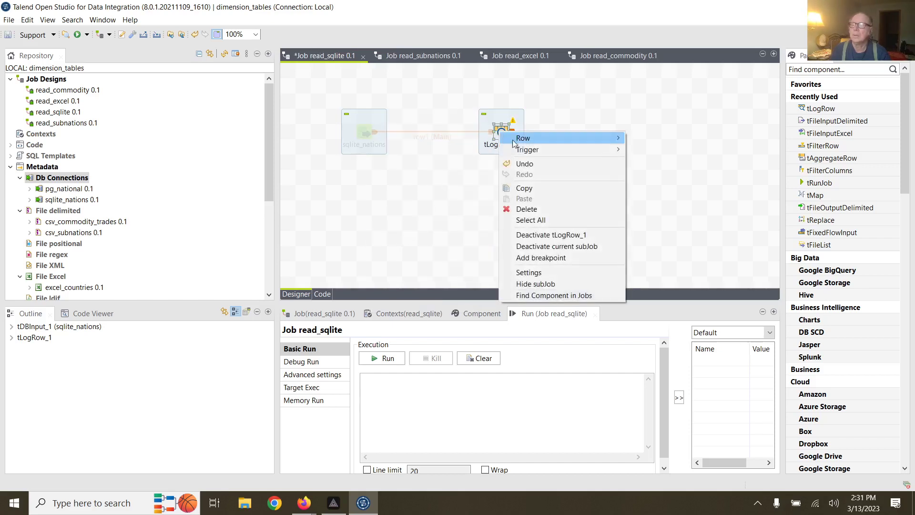
pyautogui.click(537, 236)
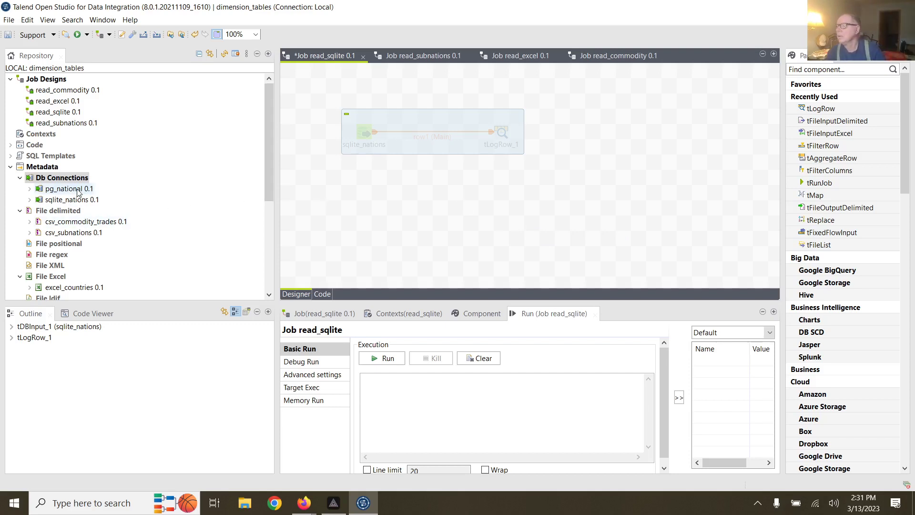
# Add the pg_national connection to the read_sqlite job as a tDBInput(PostgreSQL) component, aligned below the deactivated sqlite_nations input.
pyautogui.moveTo(81, 189); pyautogui.dragTo(376, 208)
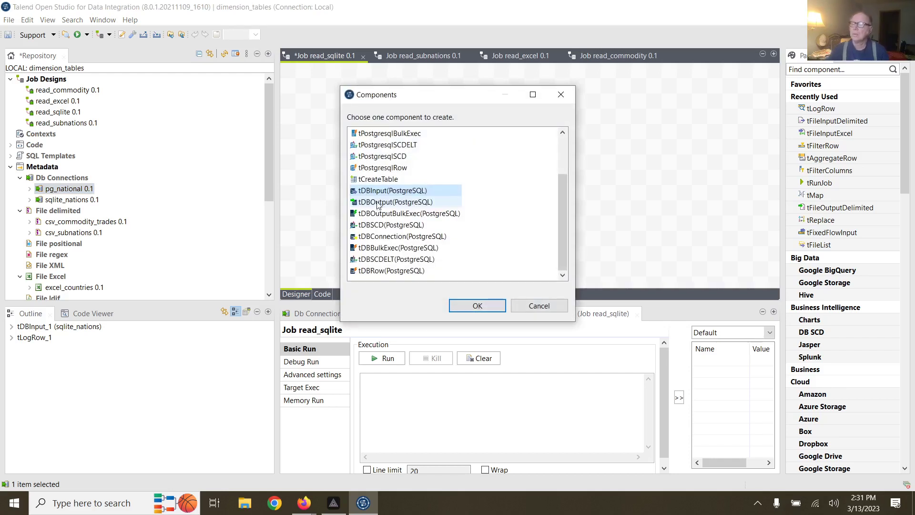
pyautogui.click(476, 305)
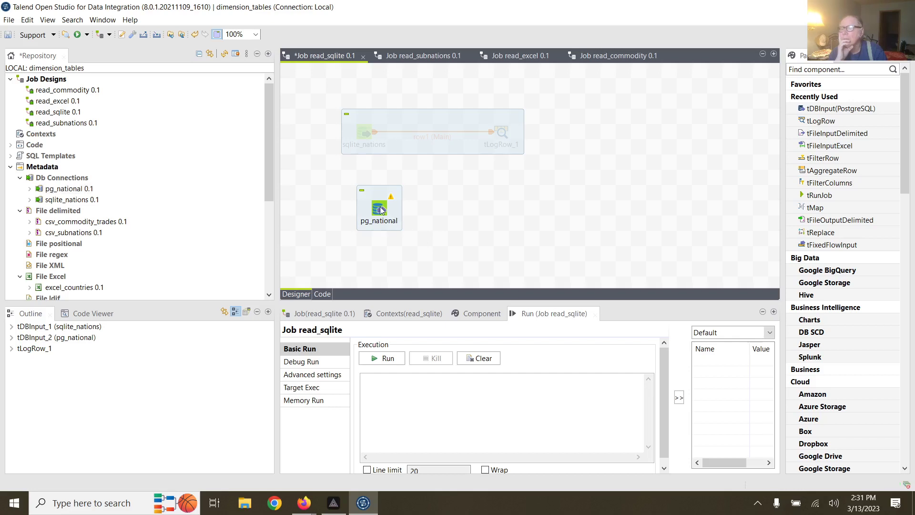
pyautogui.moveTo(379, 208); pyautogui.dragTo(368, 203)
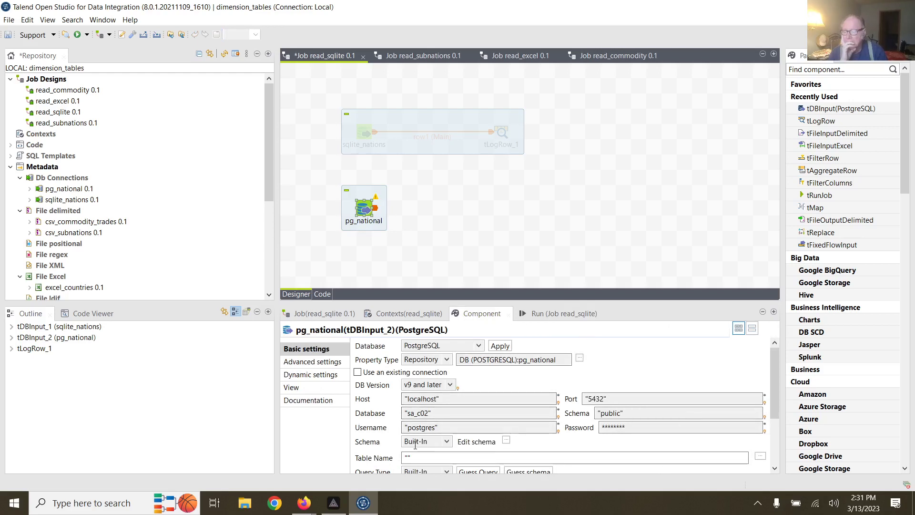
# Open pgAdmin 4 and unlock its saved passwords with the master password.
pyautogui.click(112, 504)
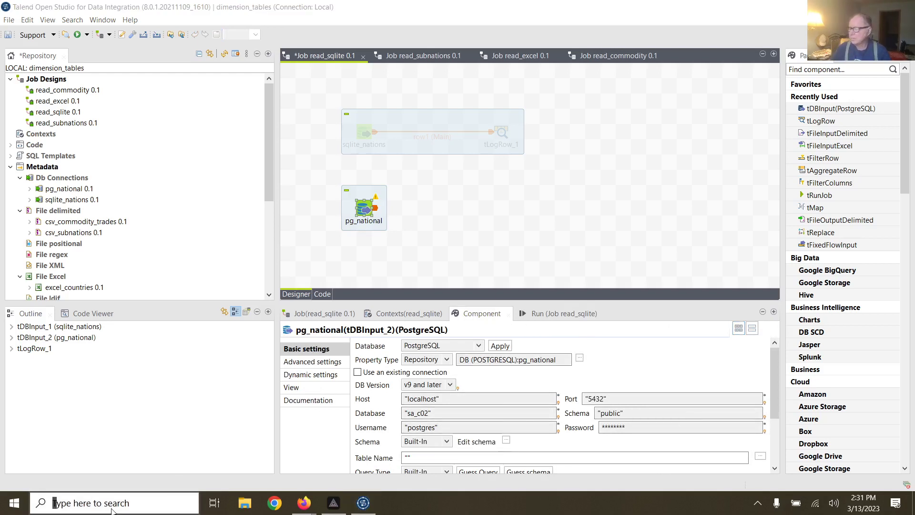
pyautogui.write('pg')
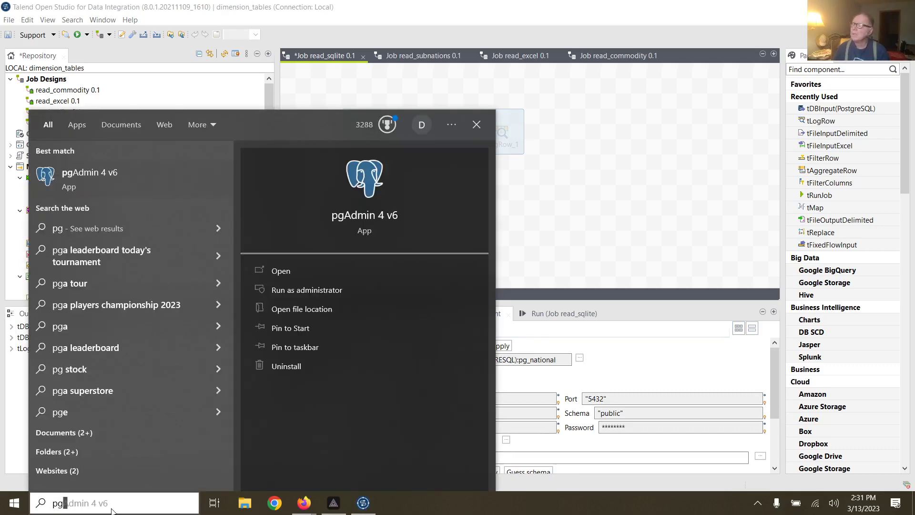
pyautogui.press('Return')
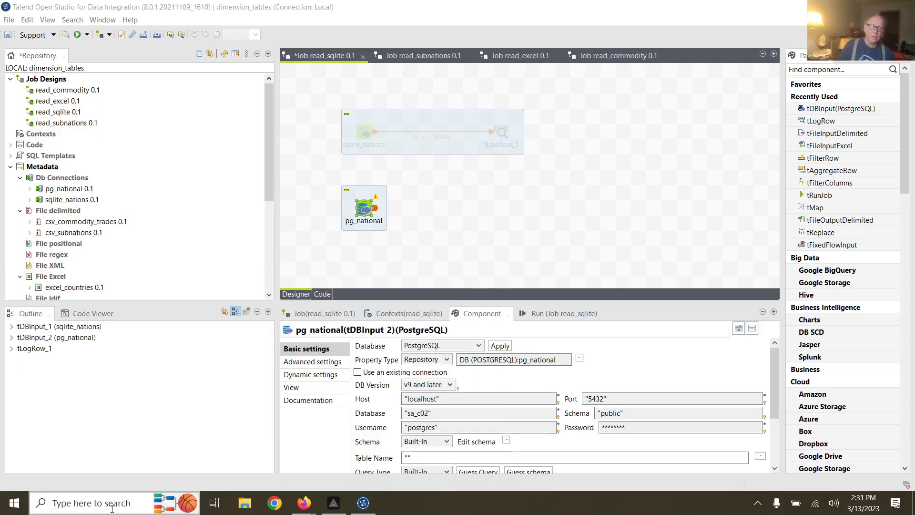
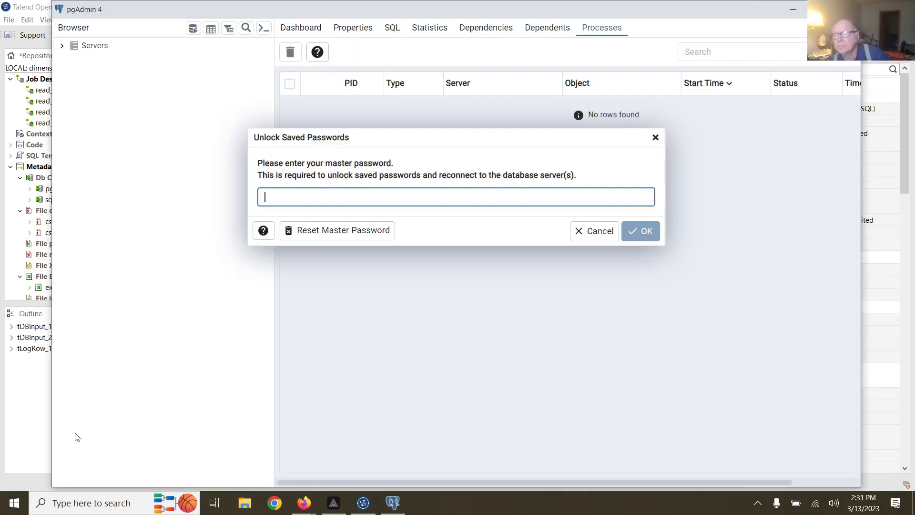
pyautogui.write('•')
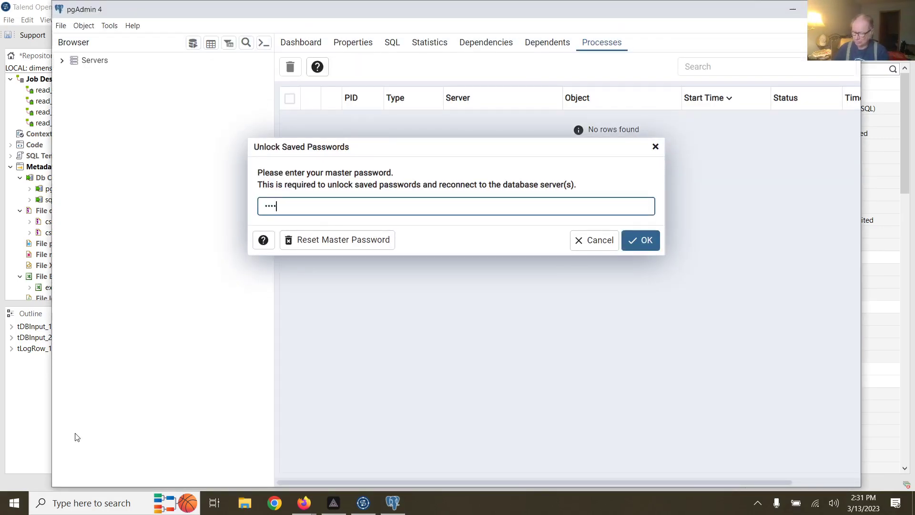
pyautogui.write('••••••••')
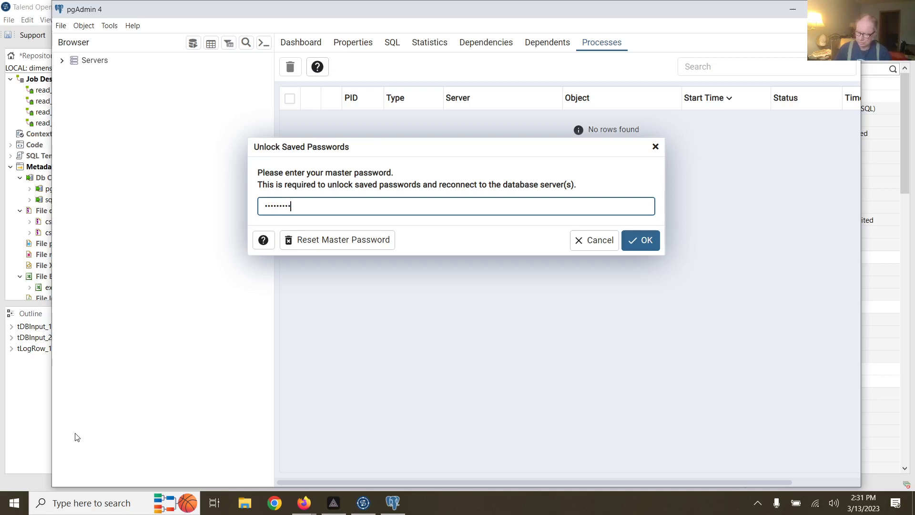
pyautogui.click(631, 245)
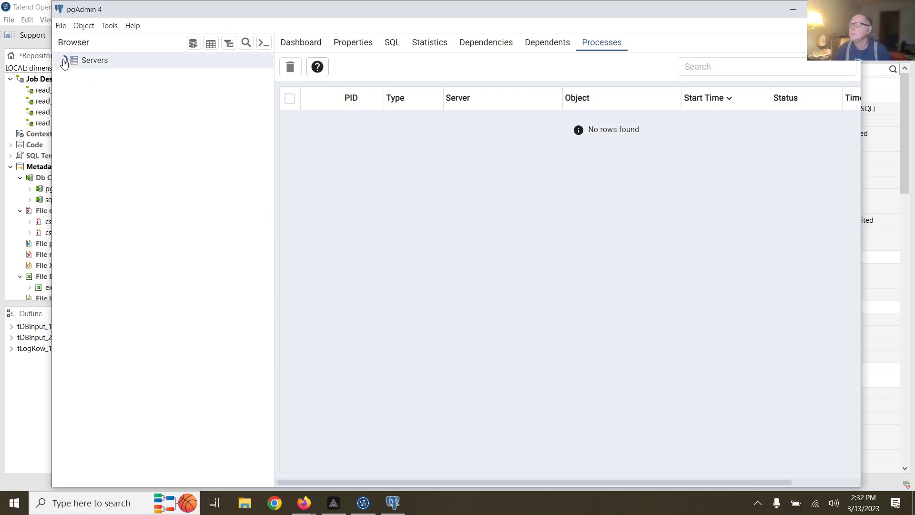
# Connect to the PostgreSQL 14 server by entering the password for the postgres user.
pyautogui.click(71, 76)
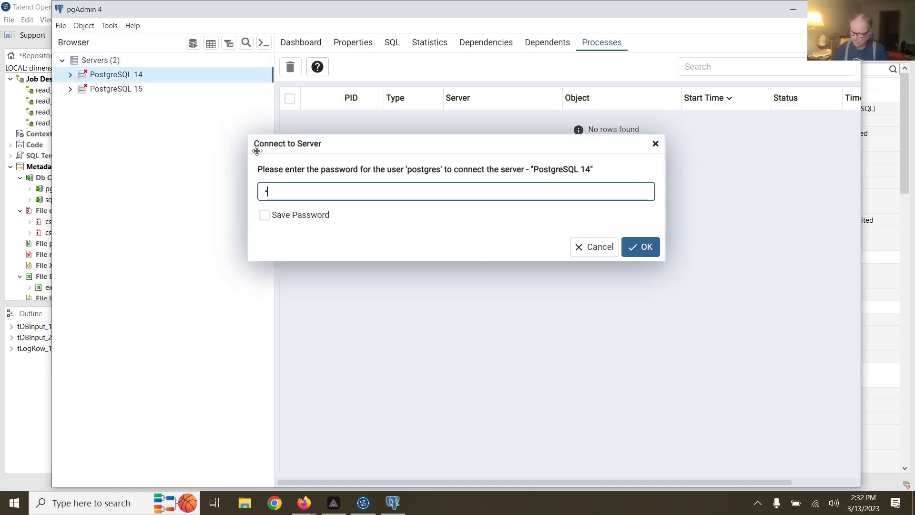
pyautogui.write('•••••••')
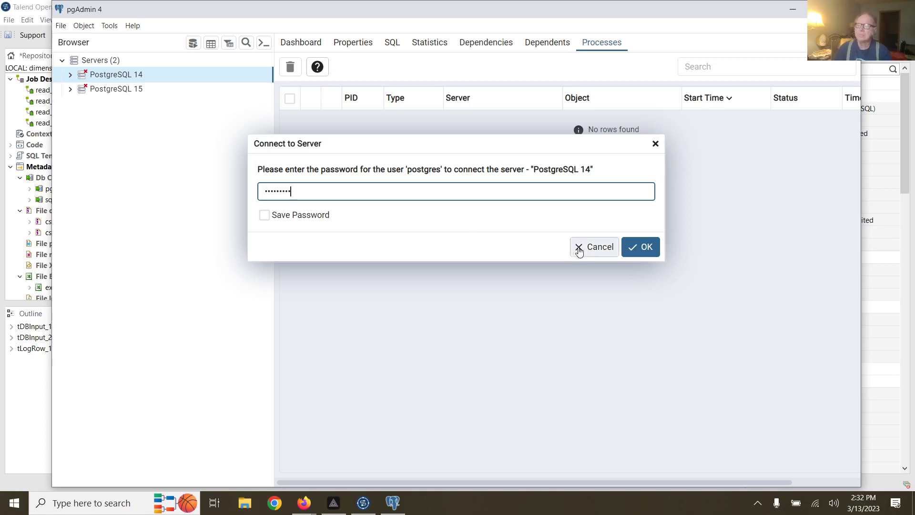
pyautogui.click(631, 248)
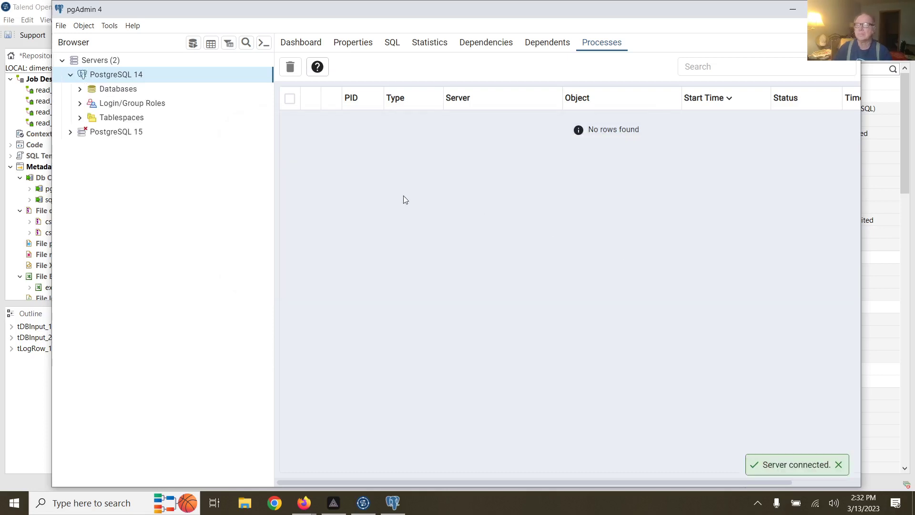
# List the tables in the public schema of the sa_c02 database and expand the subnational table's columns.
pyautogui.click(80, 89)
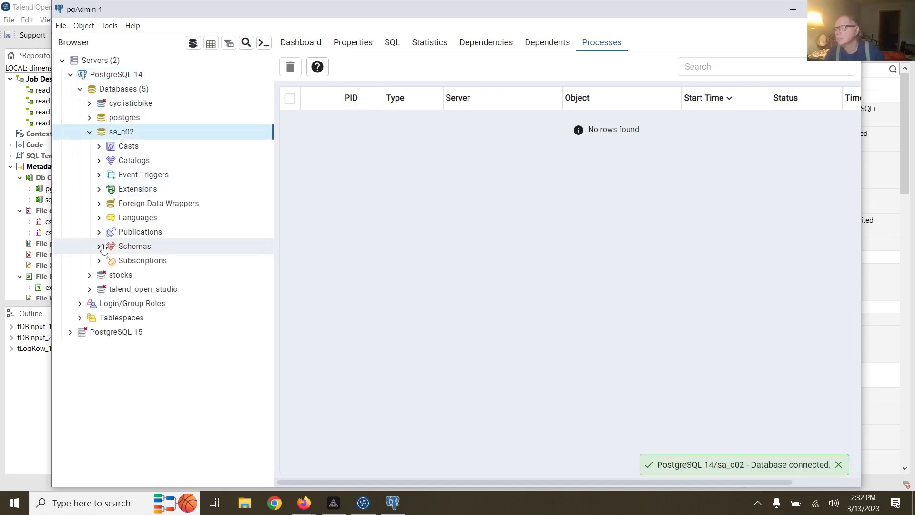
pyautogui.click(99, 247)
pyautogui.click(109, 260)
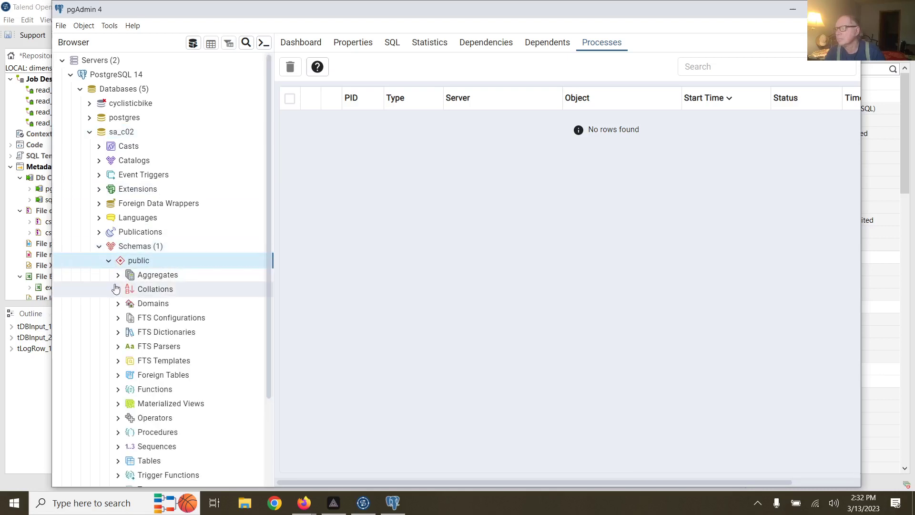
pyautogui.scroll(-1, 175, 285)
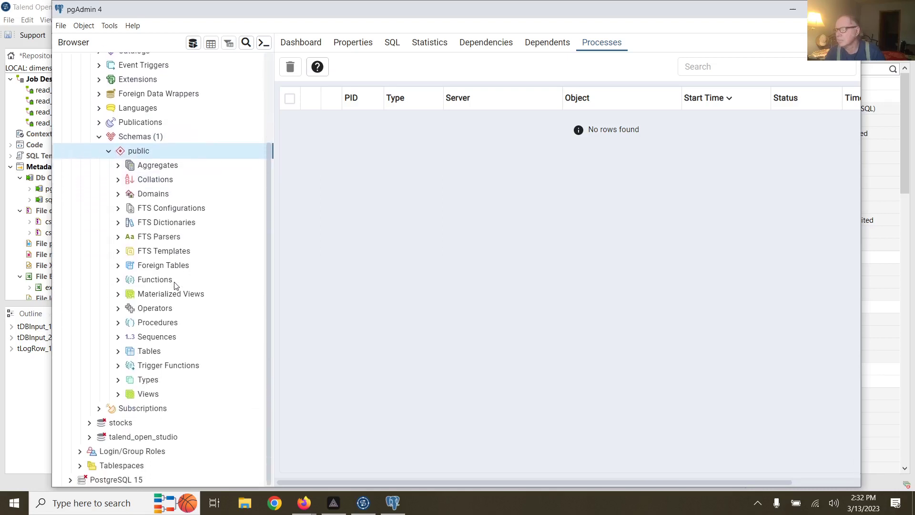
pyautogui.click(118, 353)
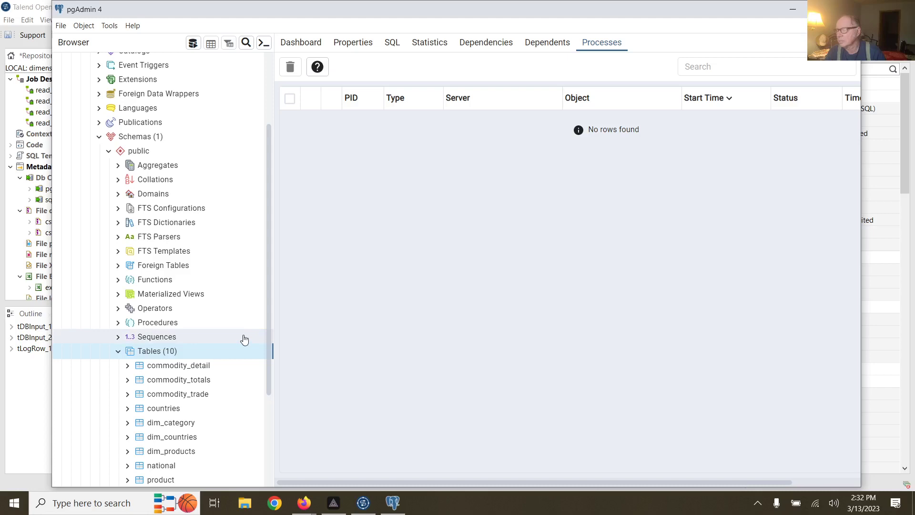
pyautogui.scroll(-2, 244, 339)
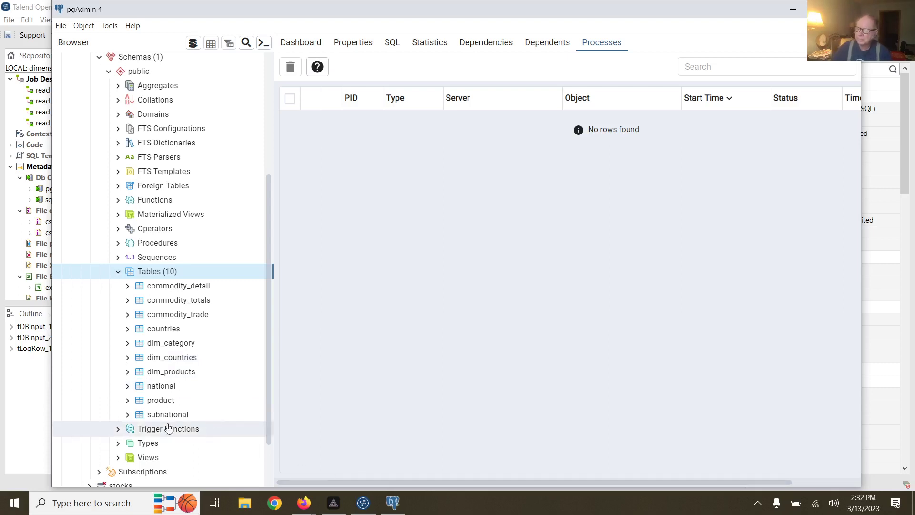
pyautogui.click(126, 416)
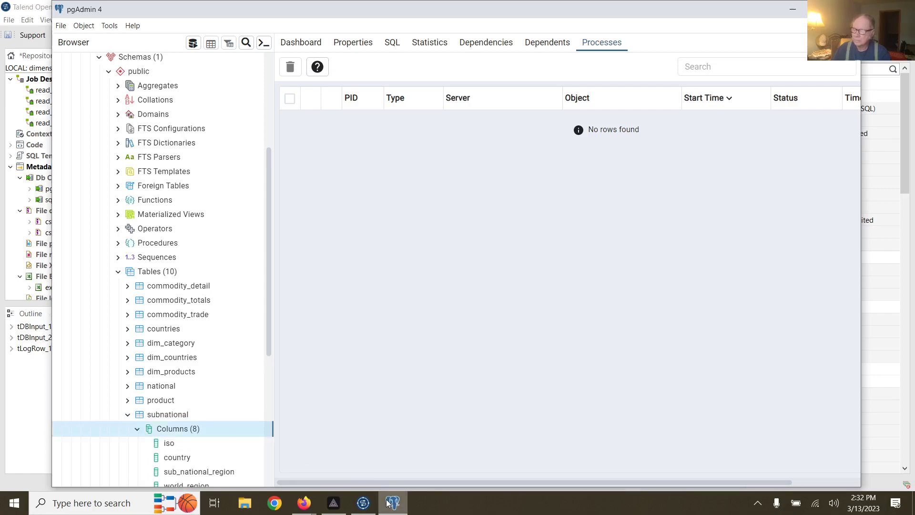
# Switch back to Talend Open Studio and set the pg_national component's table name to "national".
pyautogui.click(363, 503)
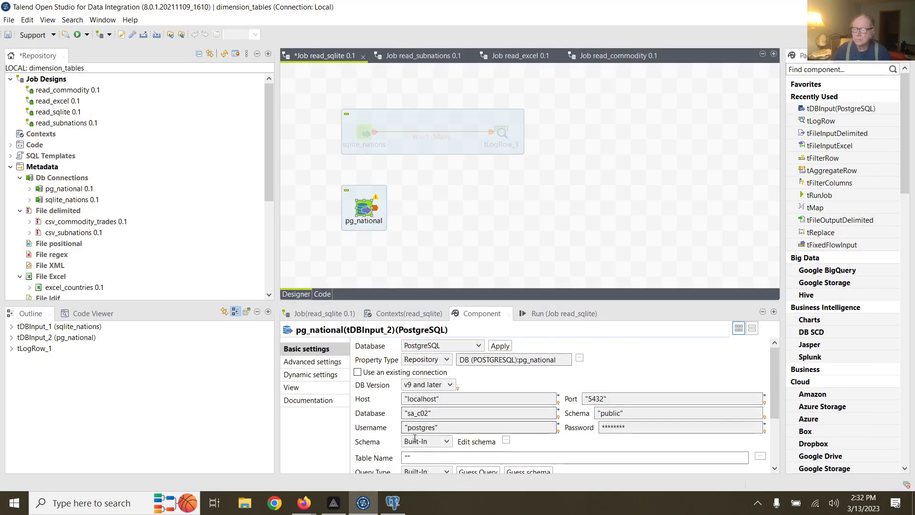
pyautogui.click(408, 457)
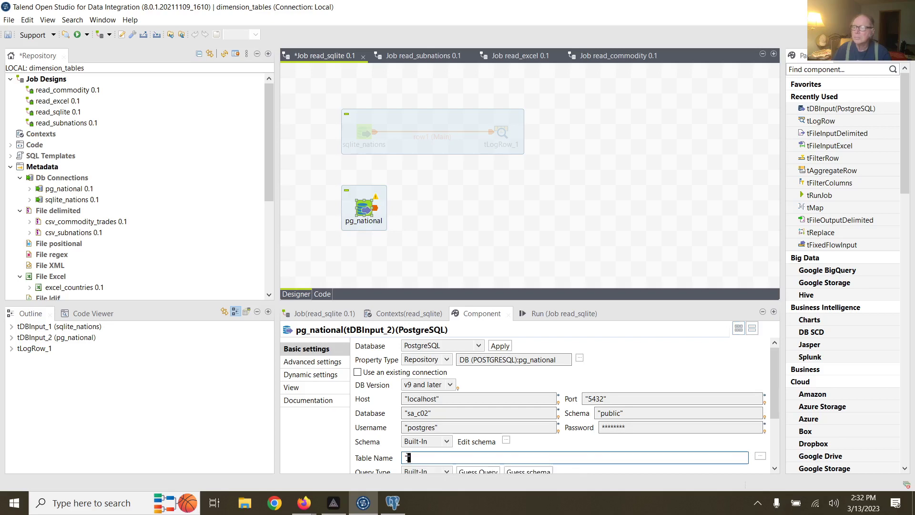
pyautogui.doubleClick(408, 457)
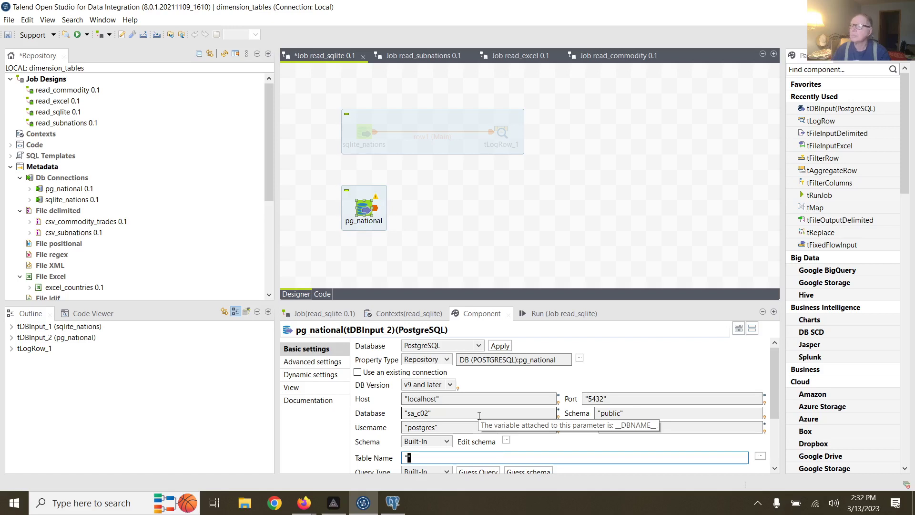
pyautogui.write('nationa')
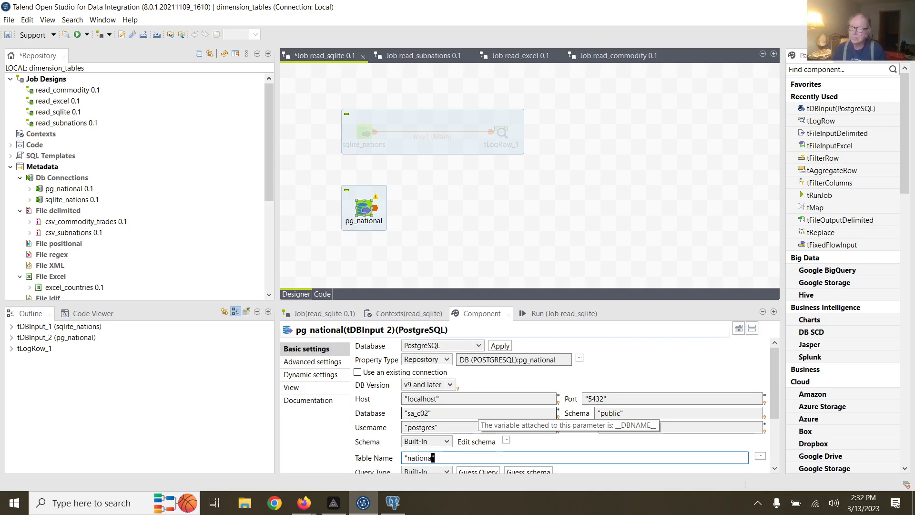
pyautogui.write('l')
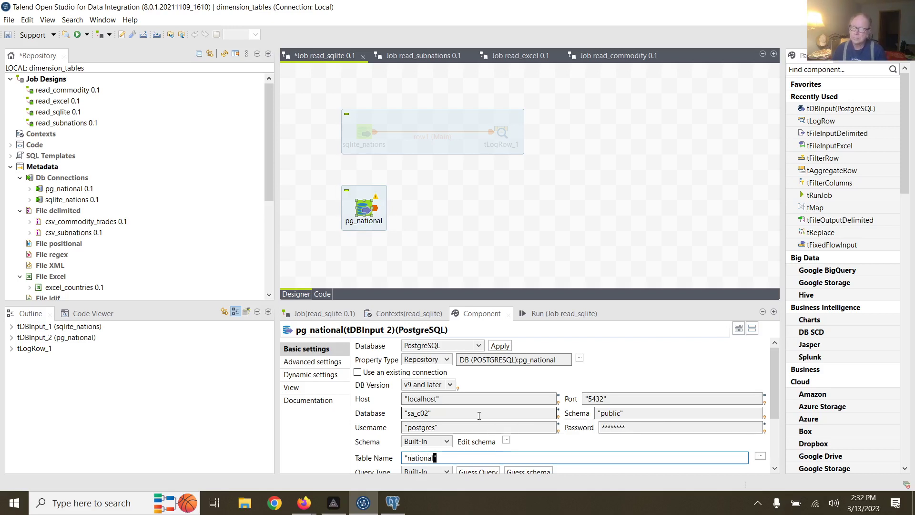
# Switch to pgAdmin 4 and expand the national table to list its columns.
pyautogui.click(403, 510)
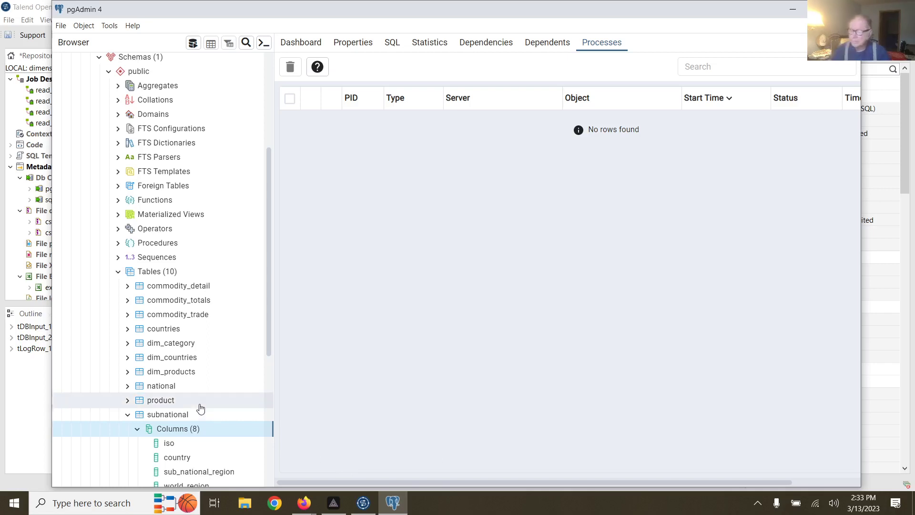
pyautogui.click(127, 387)
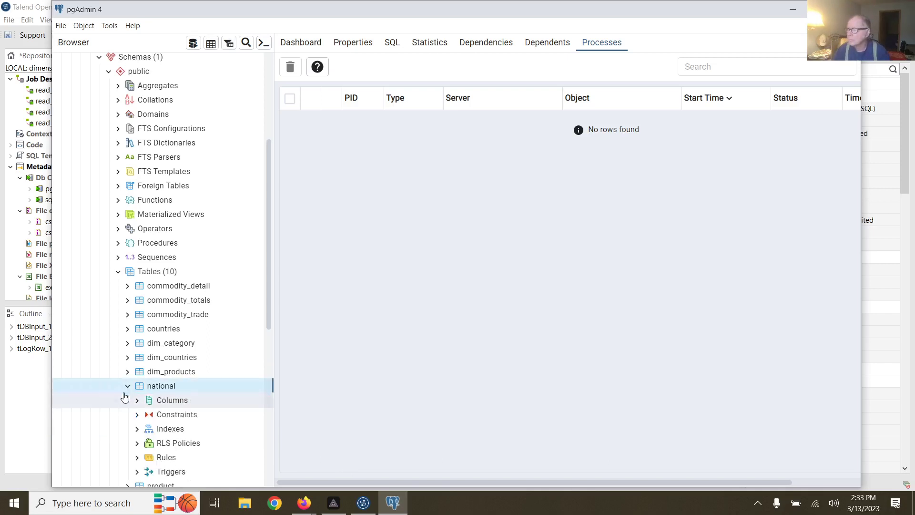
pyautogui.click(136, 401)
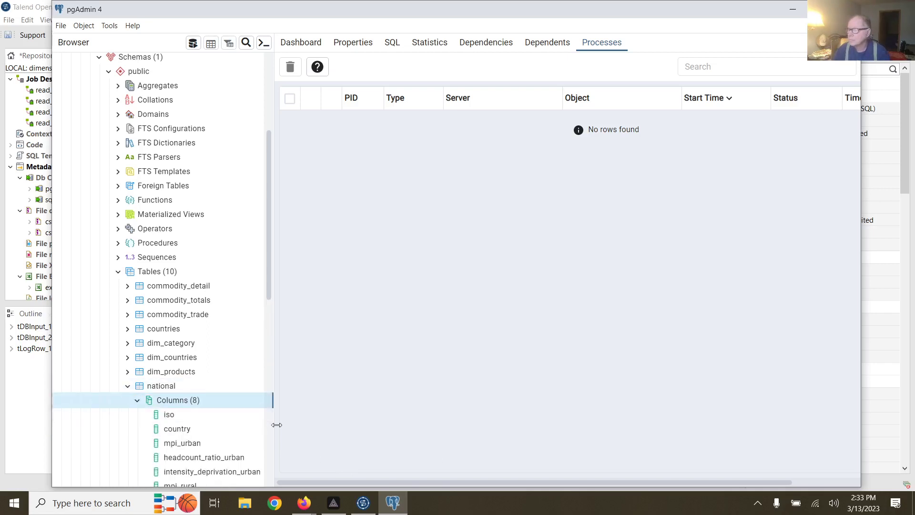
# Switch back to Talend Open Studio and set pg_national's query to "SELECT ISO,country FROM national", checking the column names in pgAdmin.
pyautogui.click(363, 503)
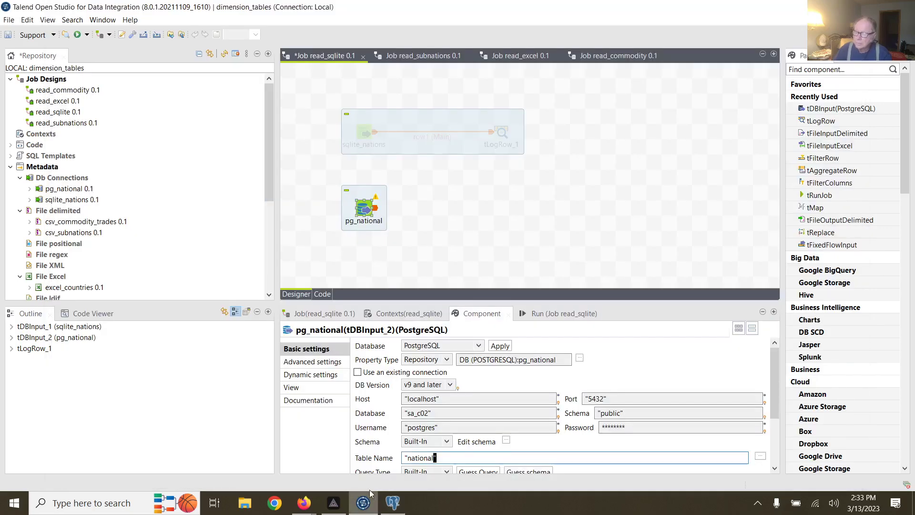
pyautogui.scroll(-2, 493, 456)
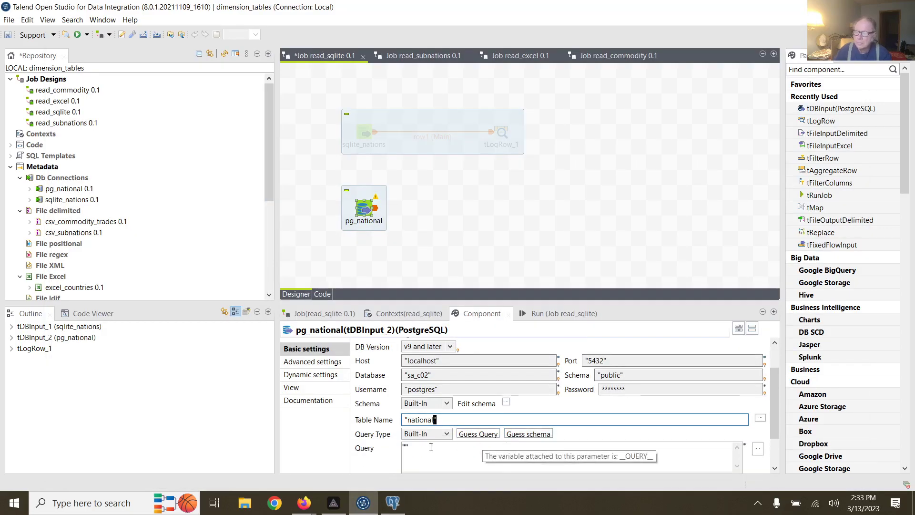
pyautogui.click(406, 445)
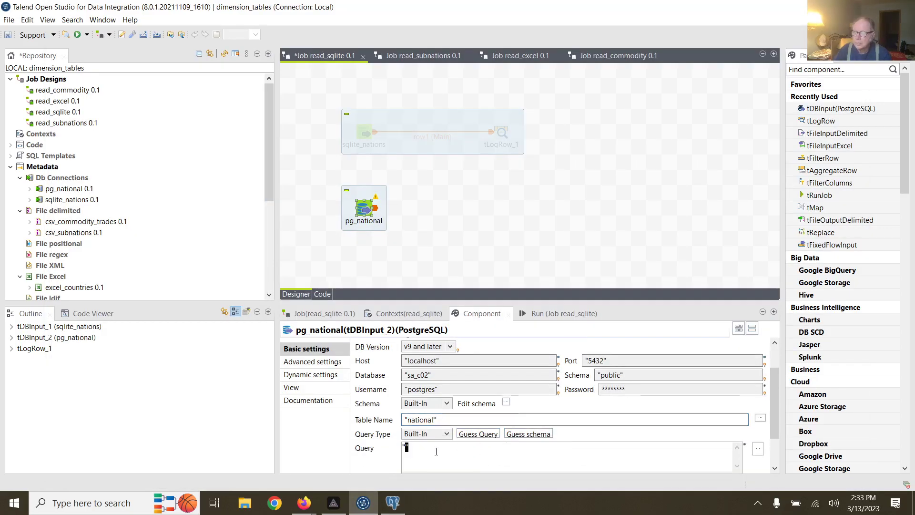
pyautogui.write('SELECT')
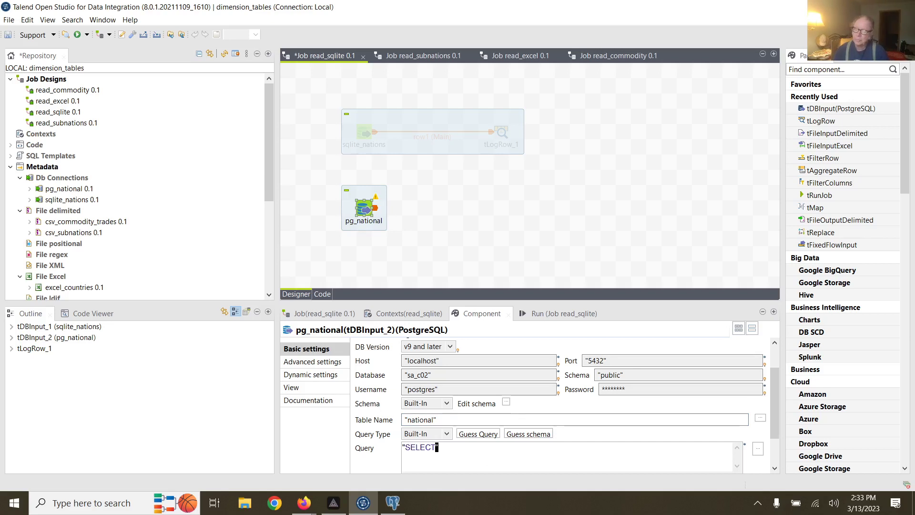
pyautogui.write(' ISS')
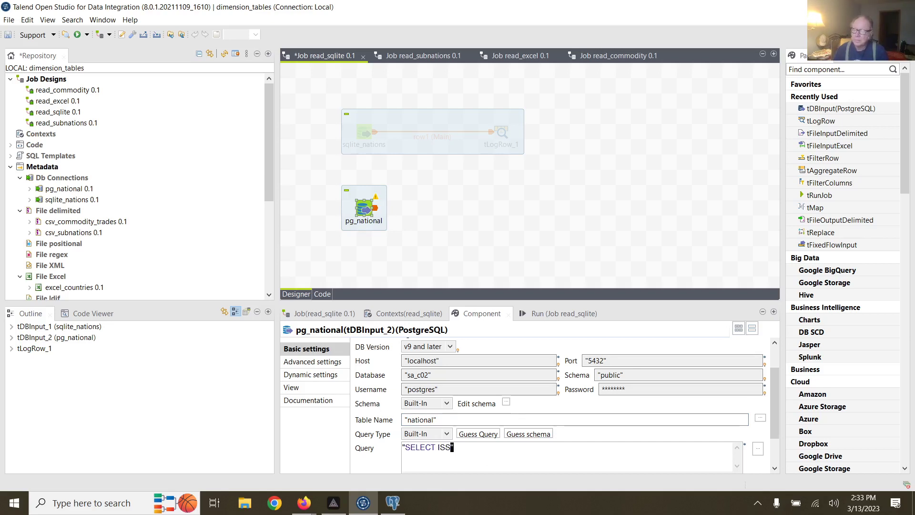
pyautogui.write('o')
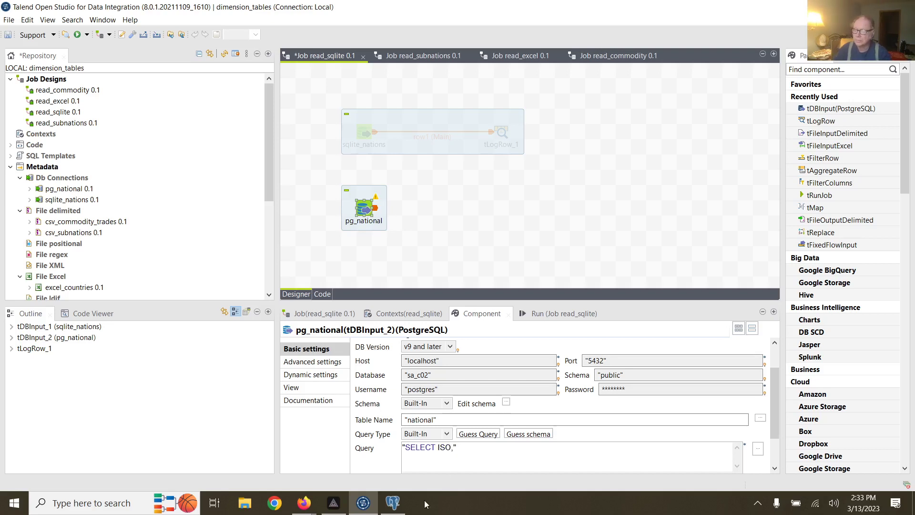
pyautogui.click(392, 502)
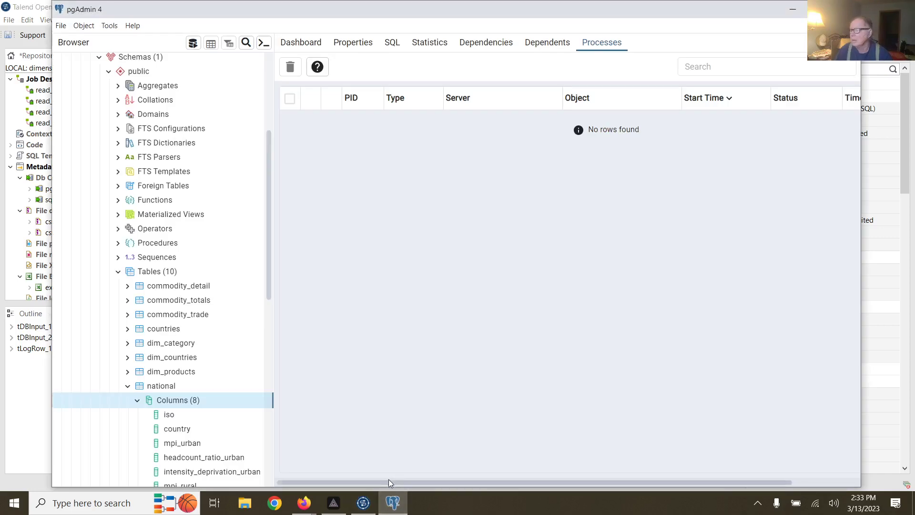
pyautogui.click(362, 503)
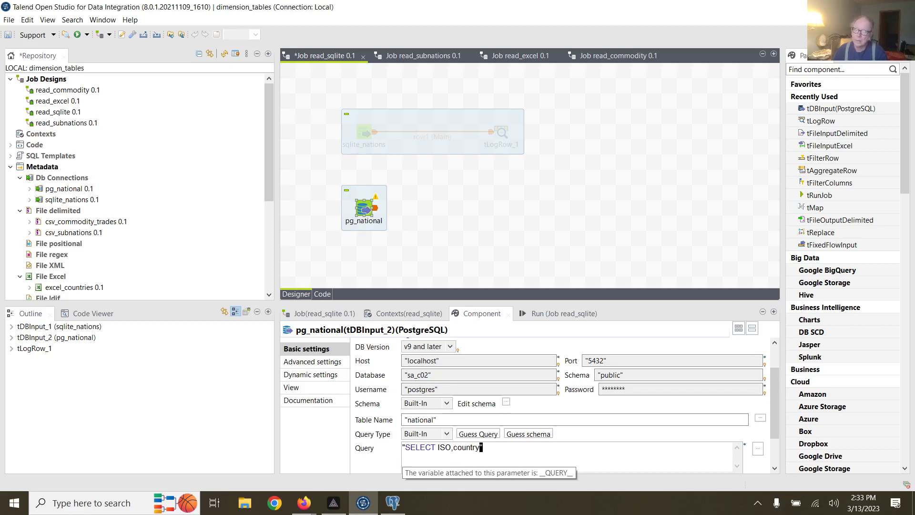
pyautogui.click(392, 502)
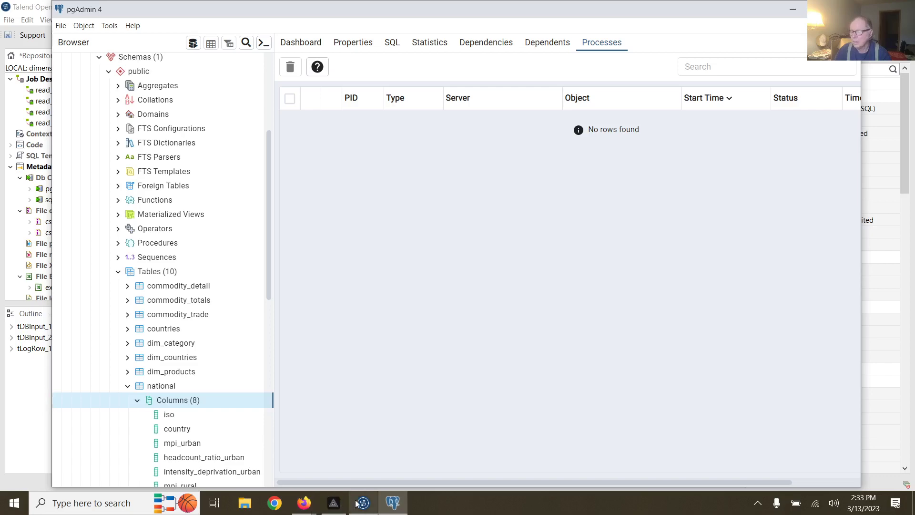
pyautogui.click(333, 503)
pyautogui.scroll(-2, 541, 405)
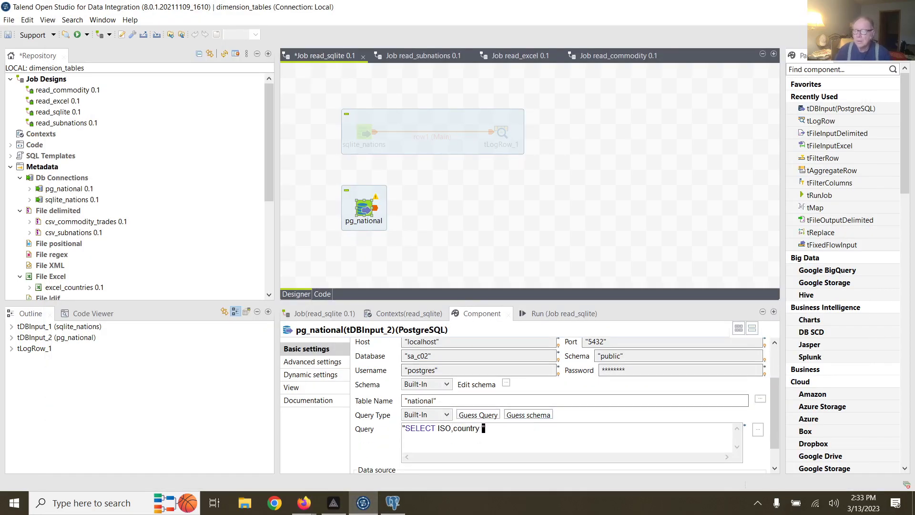
pyautogui.write('FROM nati')
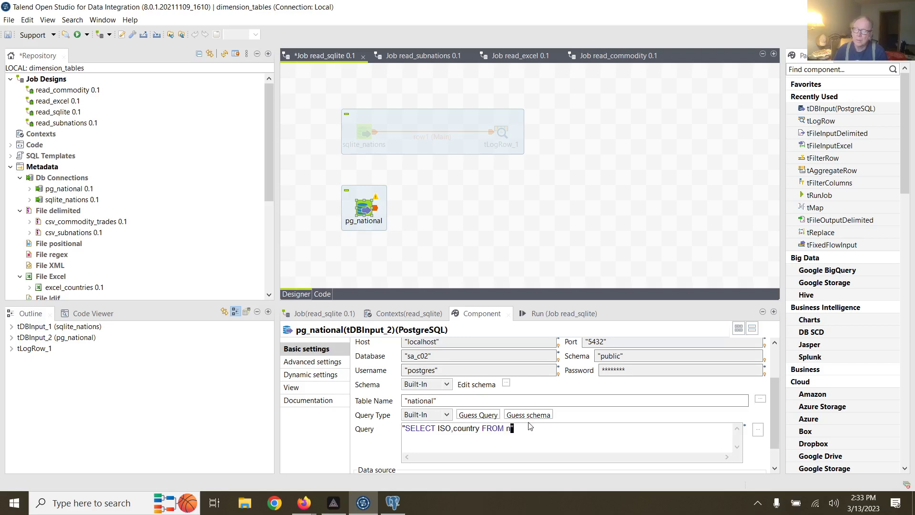
pyautogui.write('onal')
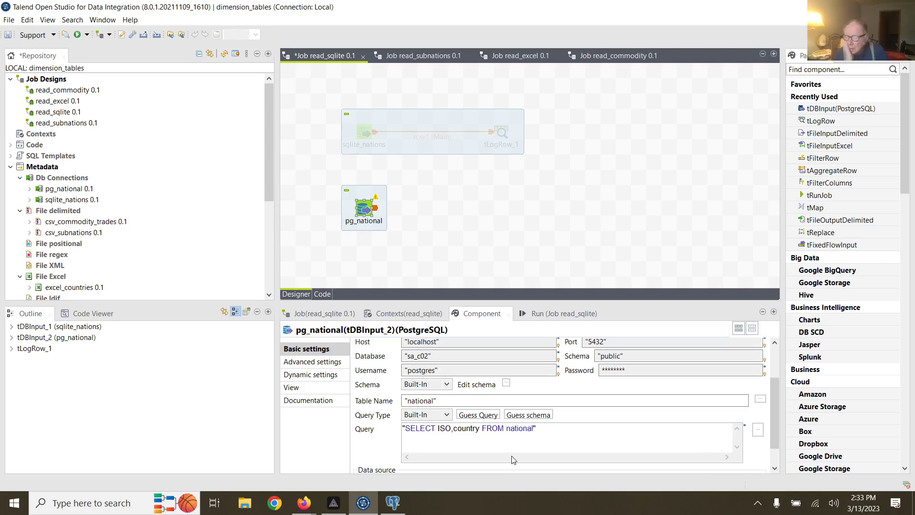
# Open the pg_national schema for editing and add a column named ISO.
pyautogui.click(506, 383)
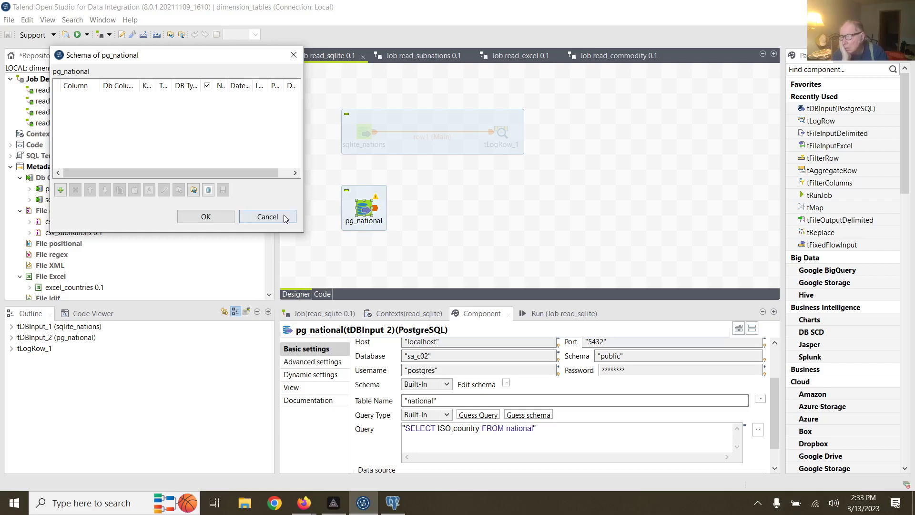
pyautogui.moveTo(307, 180); pyautogui.dragTo(370, 191)
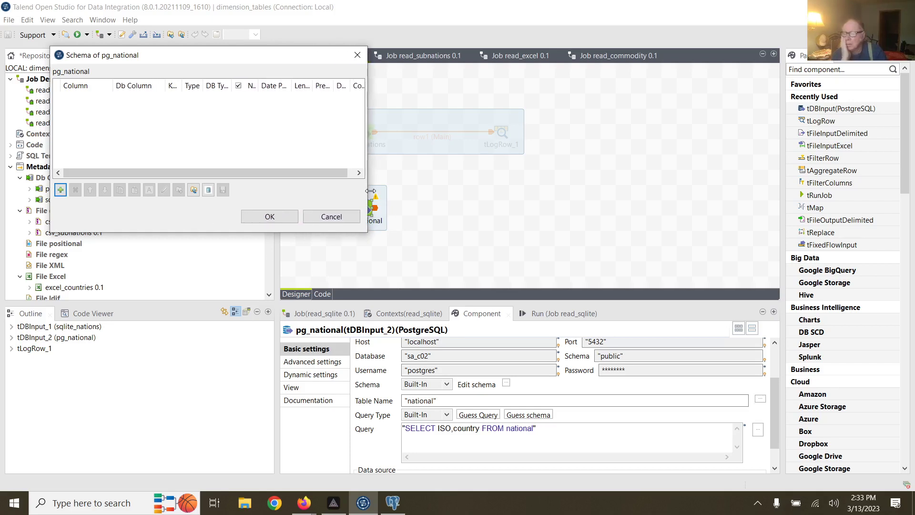
pyautogui.click(61, 189)
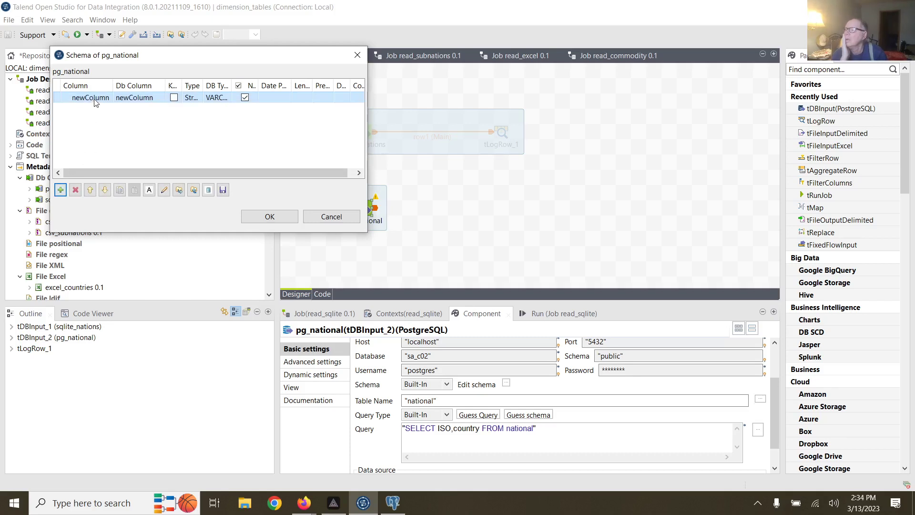
pyautogui.click(95, 98)
pyautogui.write('I')
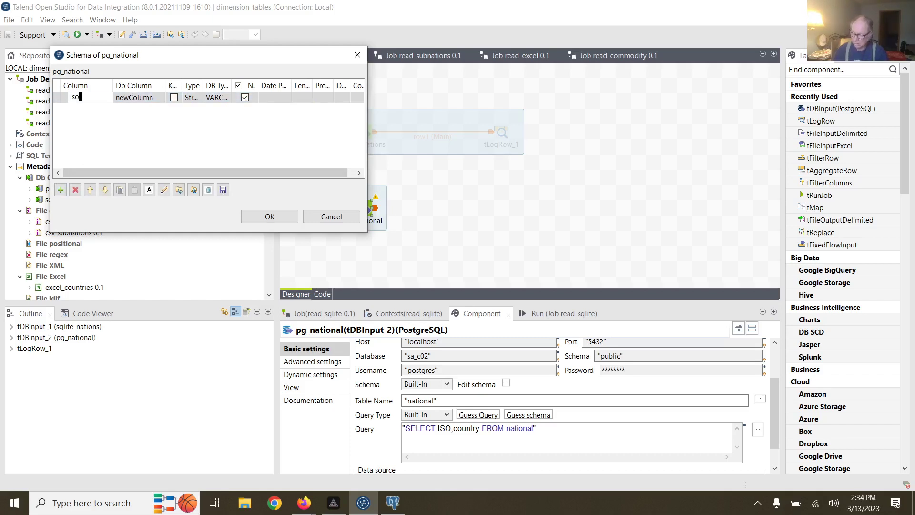
pyautogui.press('Tab')
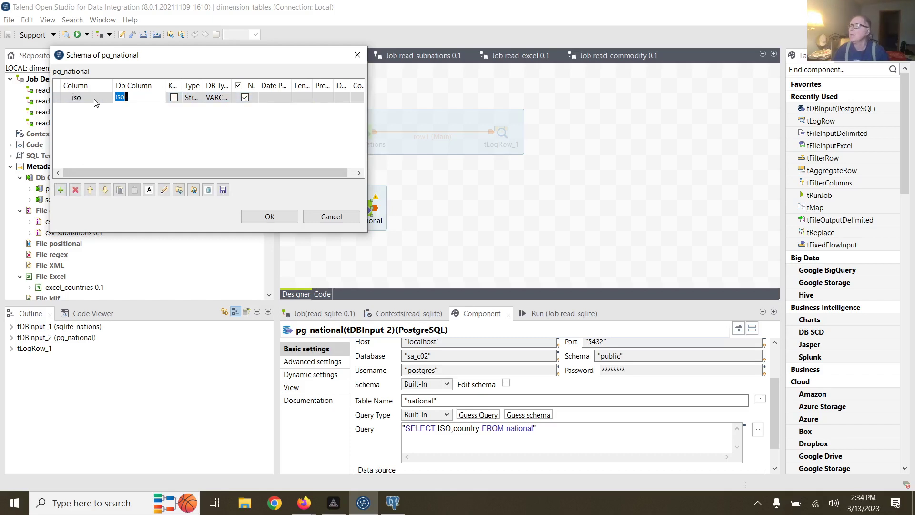
pyautogui.click(95, 99)
pyautogui.write('ISO')
pyautogui.press('Tab')
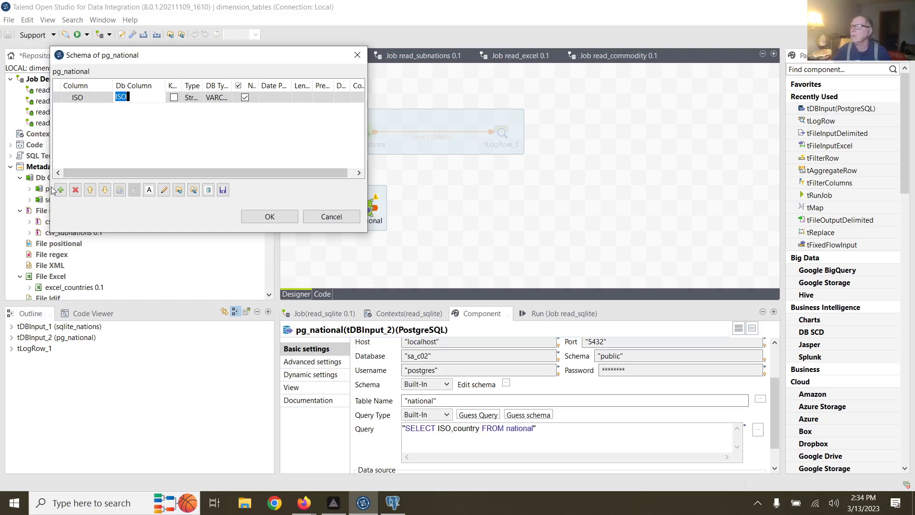
# Add a second column named country to the pg_national schema and accept the schema.
pyautogui.click(60, 190)
pyautogui.click(74, 109)
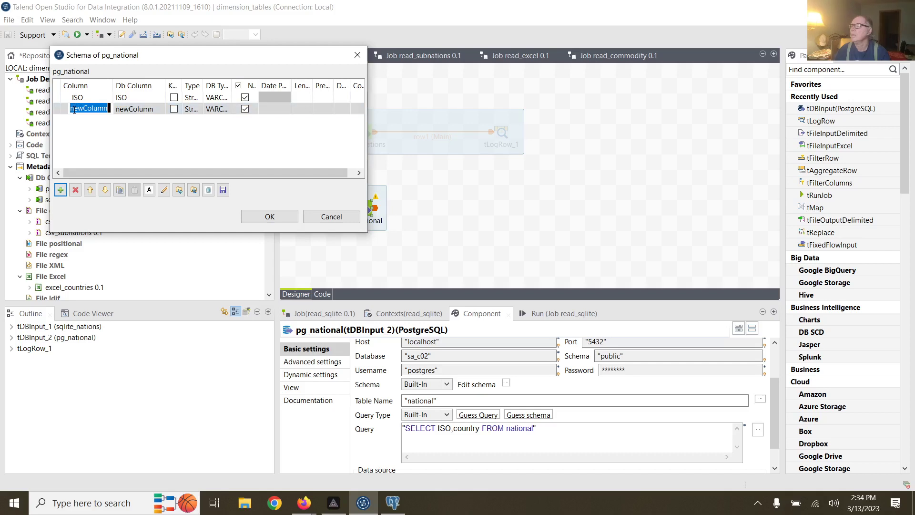
pyautogui.write('country')
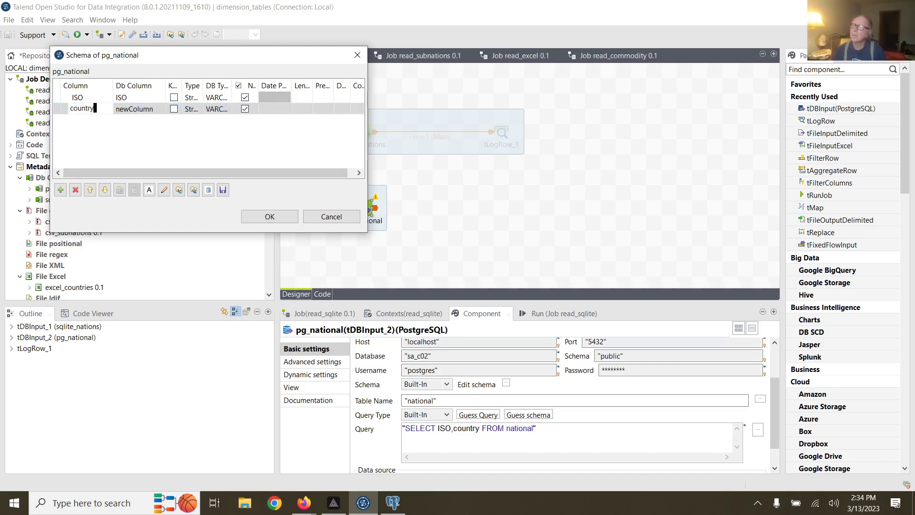
pyautogui.press('Tab')
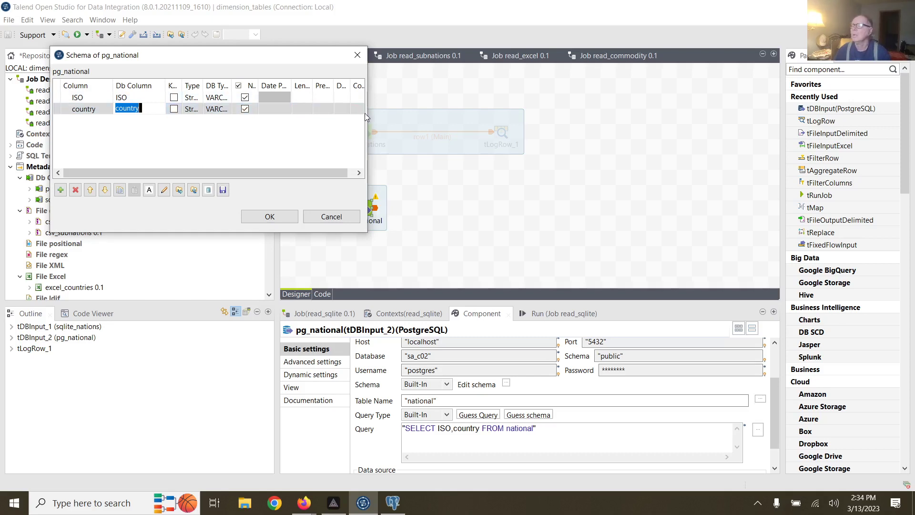
pyautogui.moveTo(366, 114); pyautogui.dragTo(477, 140)
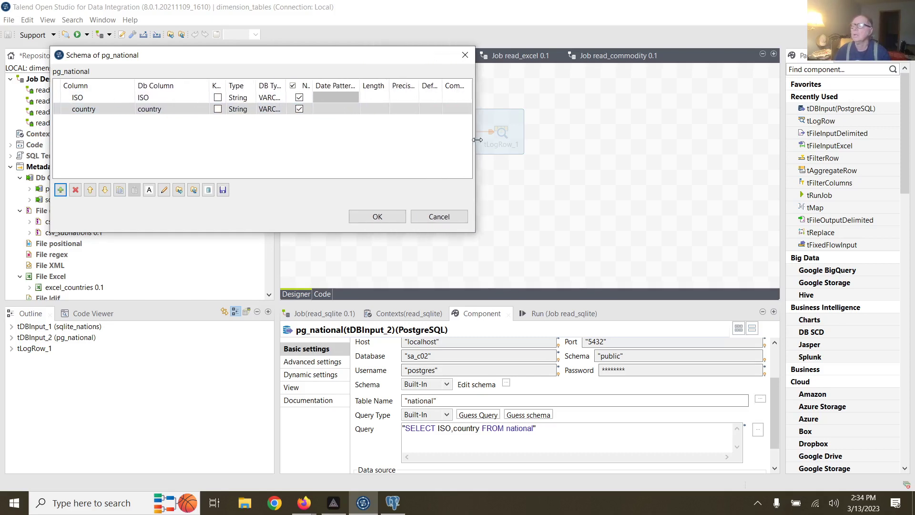
pyautogui.click(364, 220)
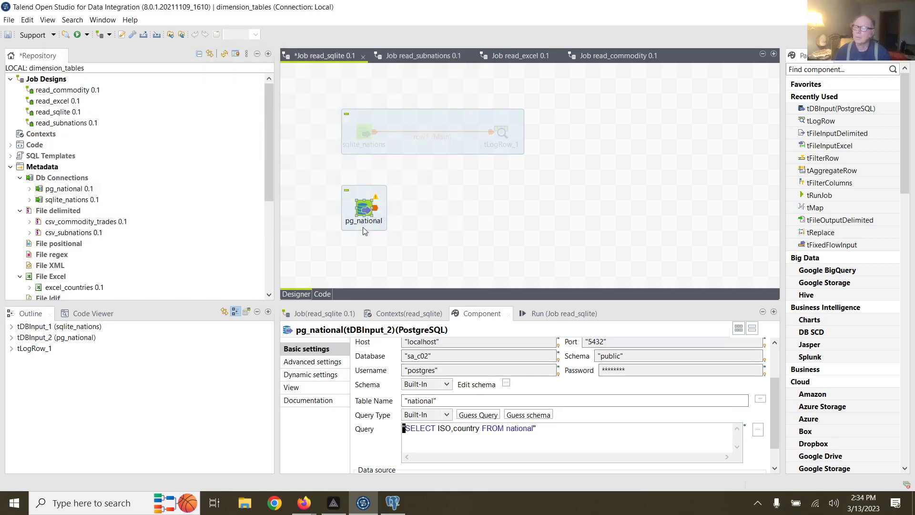
# Connect pg_national's output to a new tLogRow component placed beside it on the canvas.
pyautogui.scroll(-2, 528, 342)
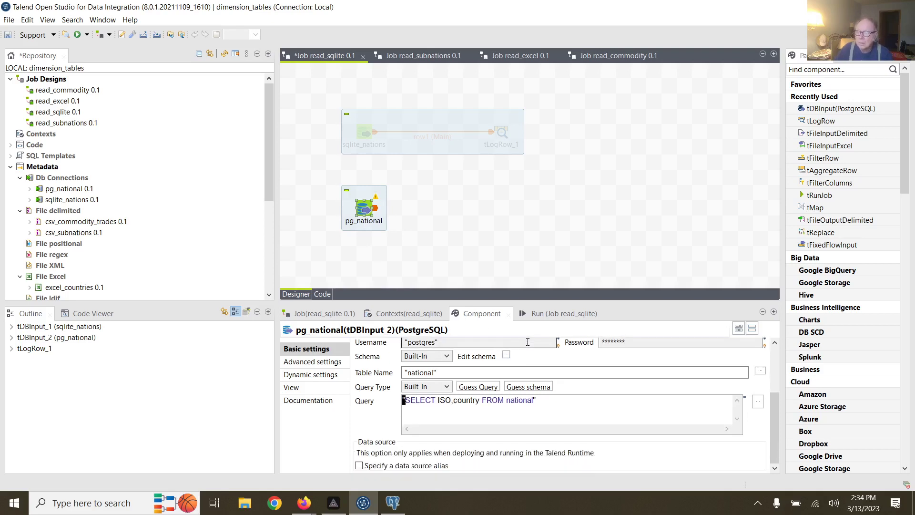
pyautogui.scroll(1, 527, 341)
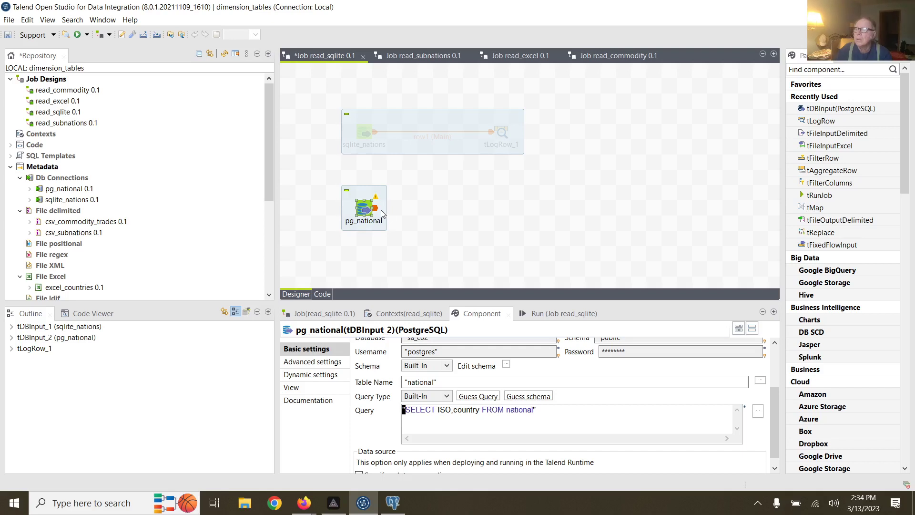
pyautogui.moveTo(378, 210); pyautogui.dragTo(532, 211)
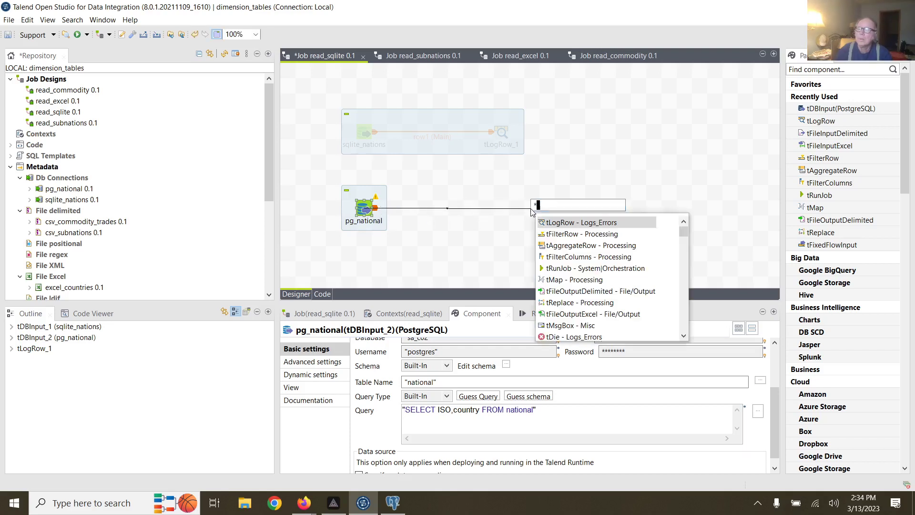
pyautogui.click(557, 222)
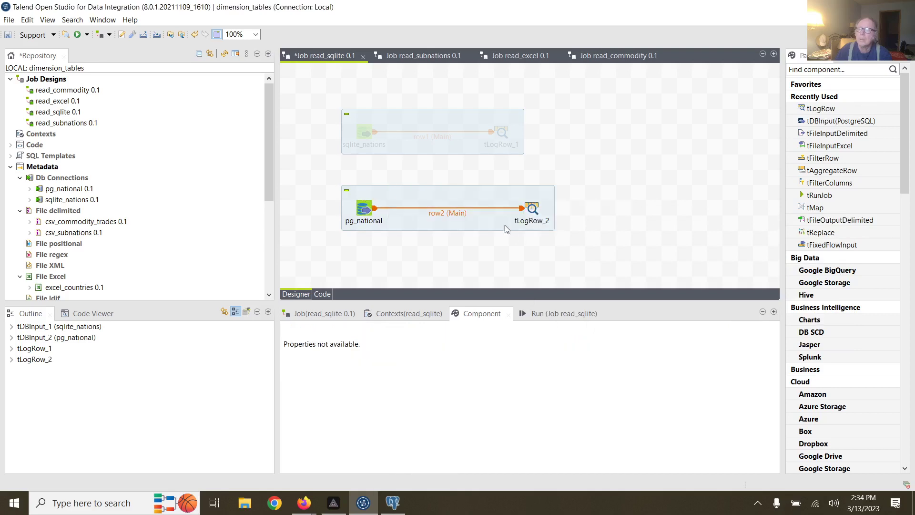